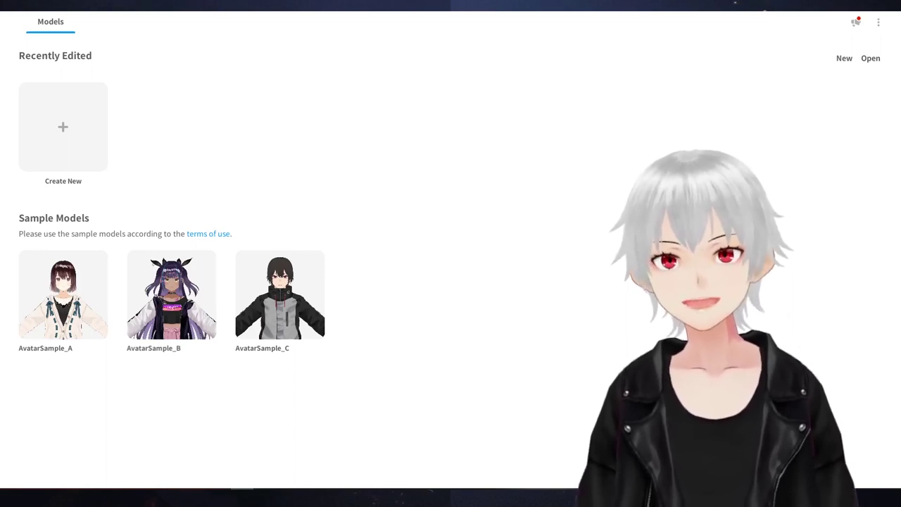
Switch the application's theme to Dark in the settings
click(878, 23)
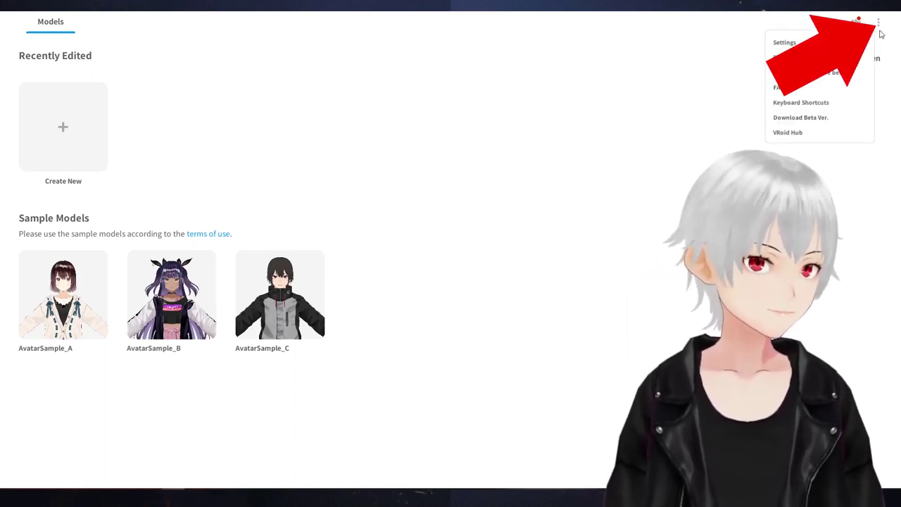
click(838, 43)
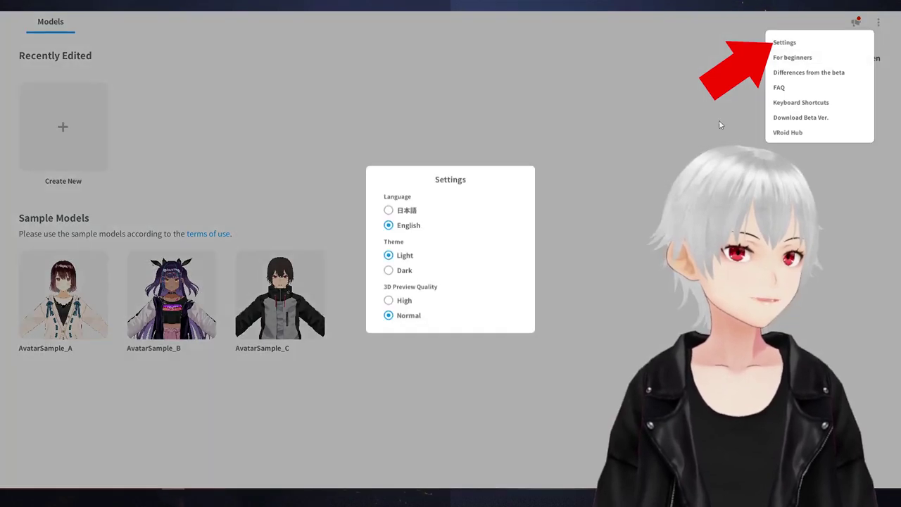
click(389, 271)
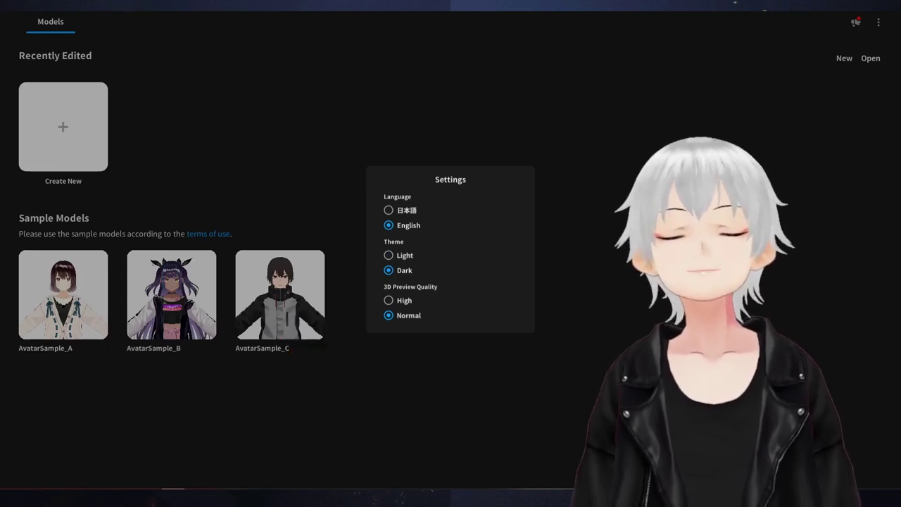
key(Escape)
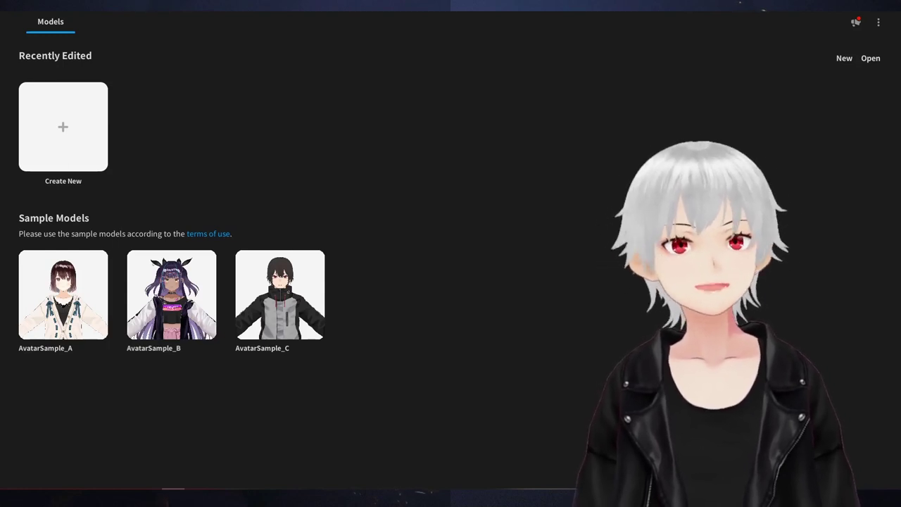
Review the 3D Preview Quality options in the settings without changing them
click(879, 22)
click(825, 40)
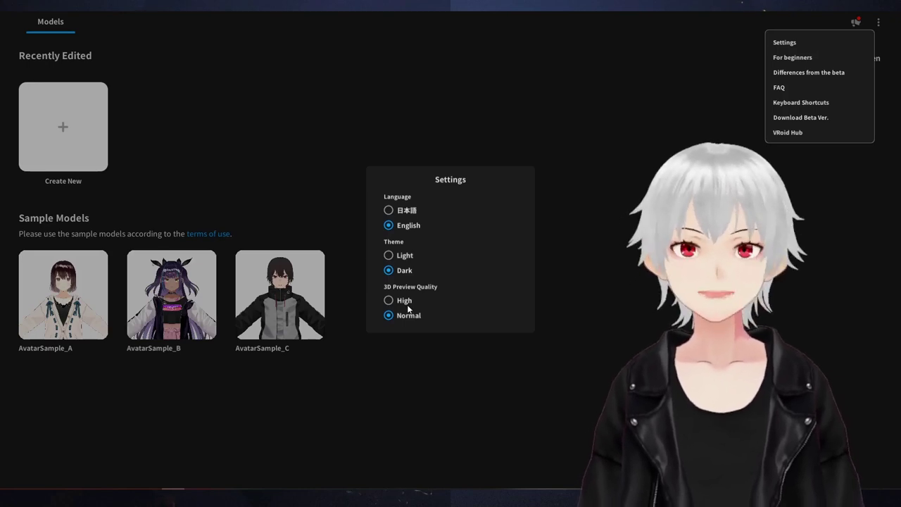
click(648, 339)
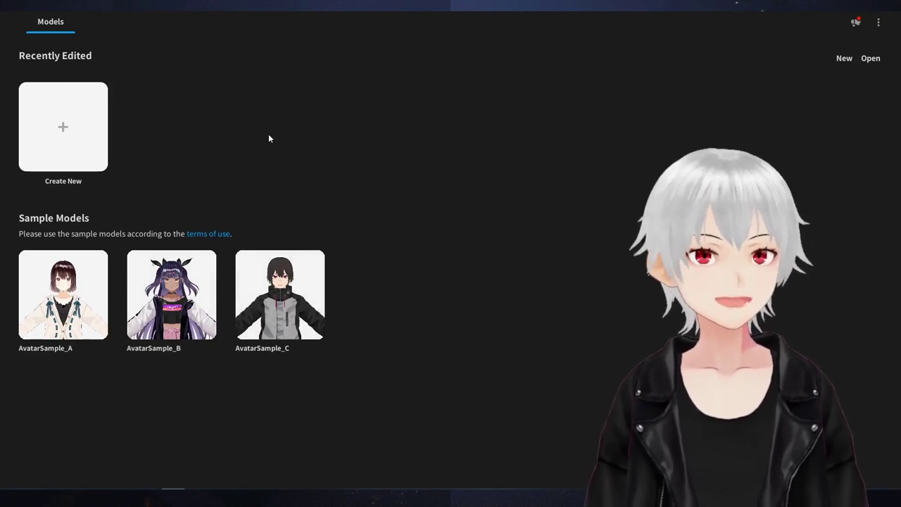
Create a new model from the Fem base and show its face sets
click(76, 140)
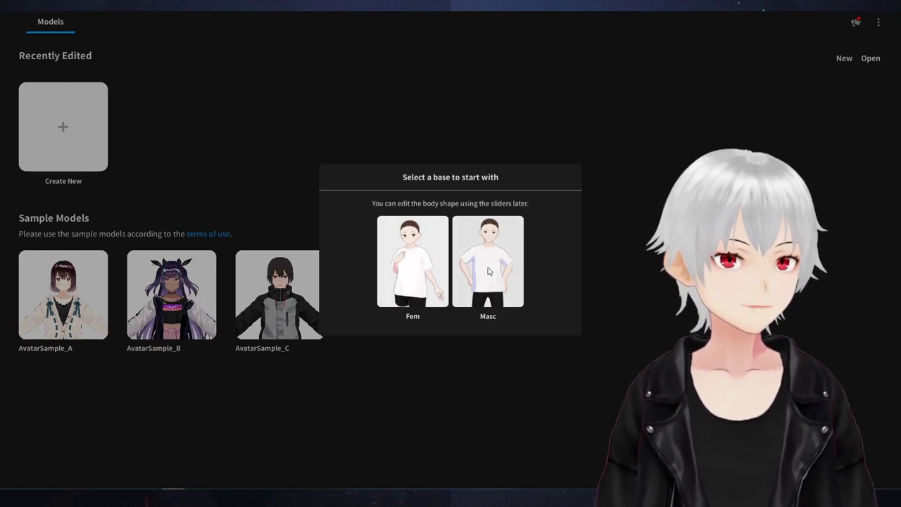
click(432, 278)
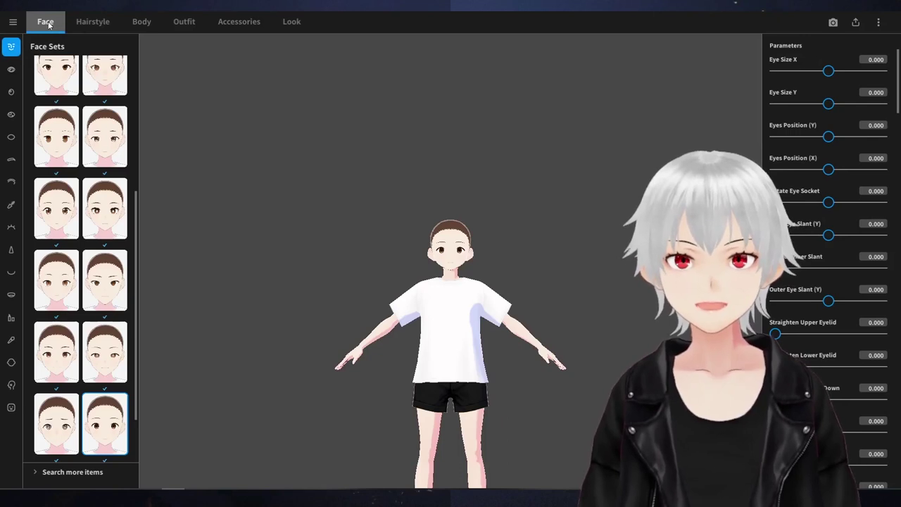
click(11, 48)
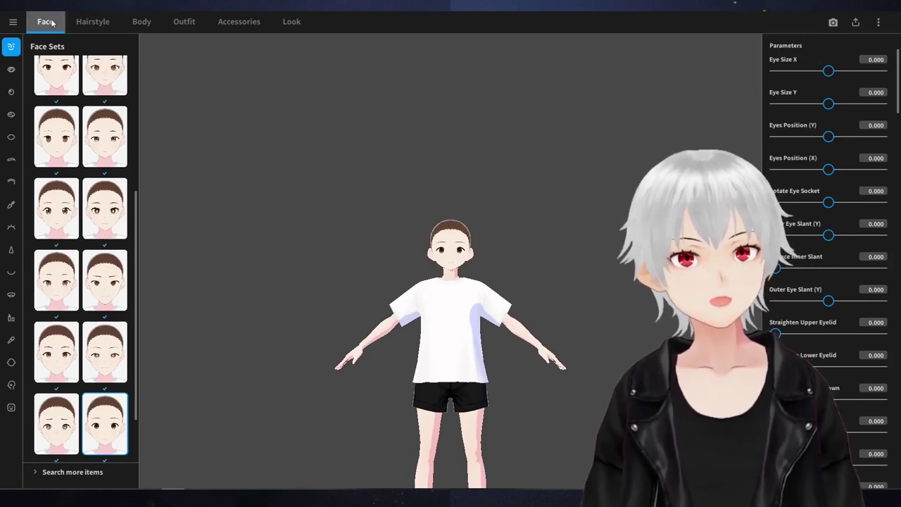
click(17, 49)
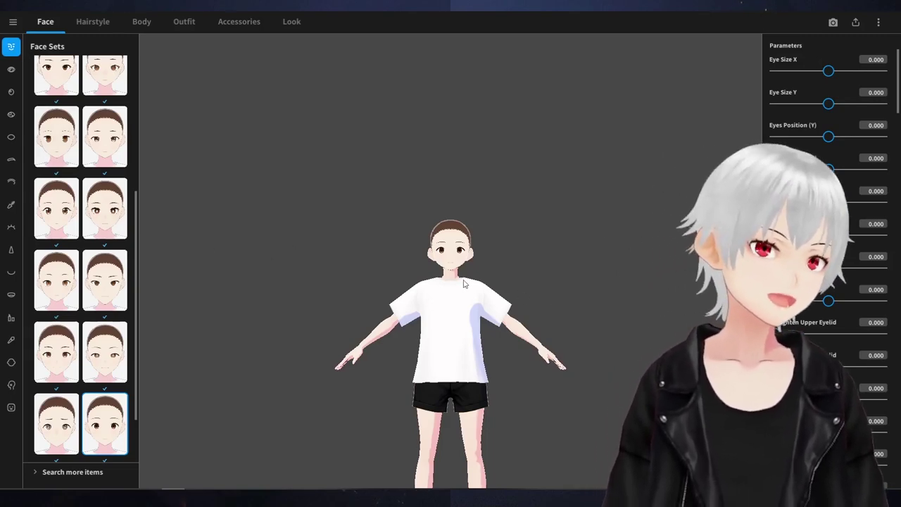
Examine the model from the front and side, finishing with a close-up of the face
right_drag(465, 283, 505, 290)
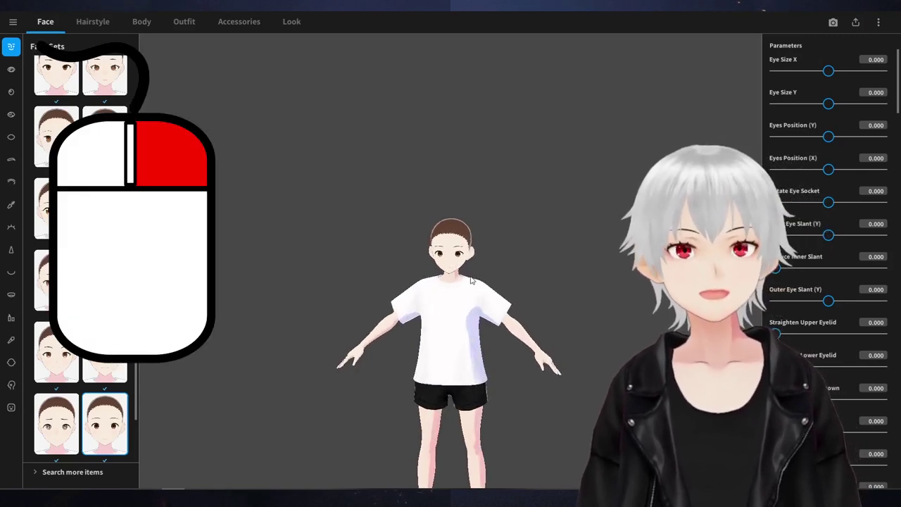
right_drag(489, 285, 458, 341)
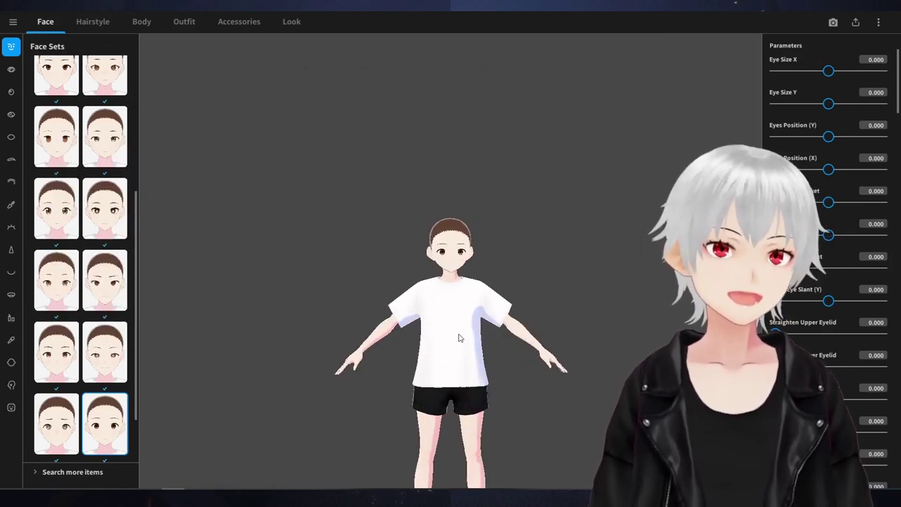
scroll(463, 337, up, 4)
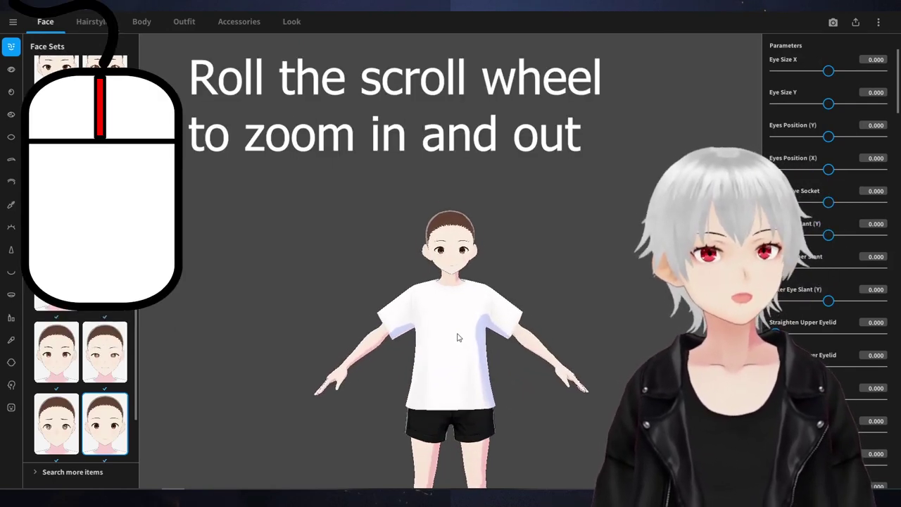
scroll(458, 338, up, 3)
scroll(472, 317, down, 5)
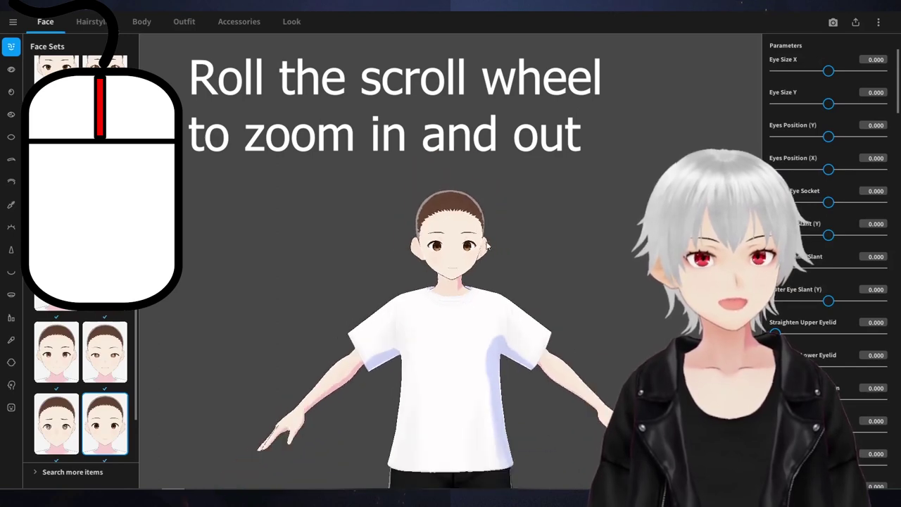
scroll(510, 244, up, 2)
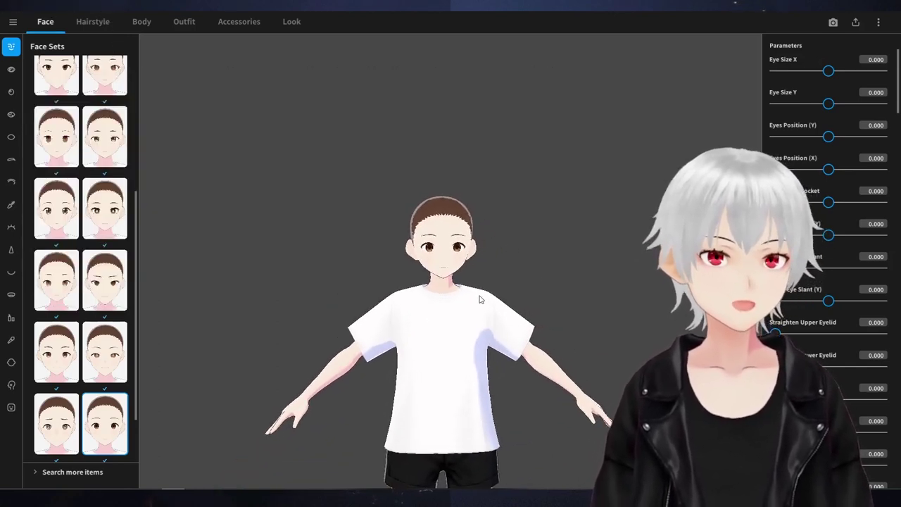
middle_drag(480, 299, 439, 299)
scroll(439, 298, up, 4)
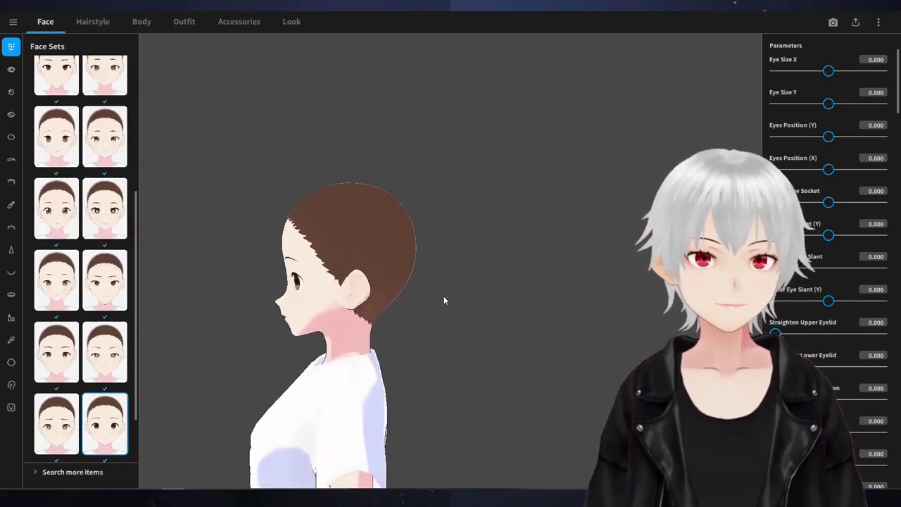
right_drag(443, 300, 536, 291)
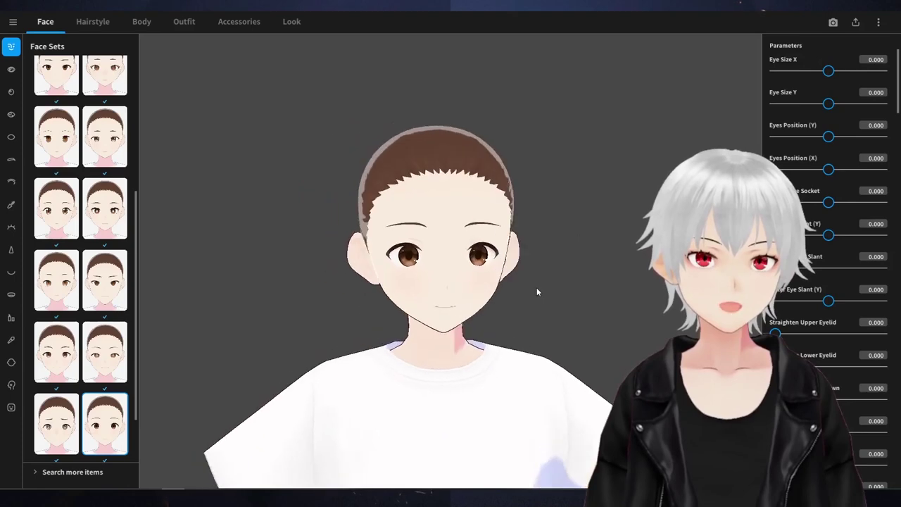
scroll(535, 291, up, 5)
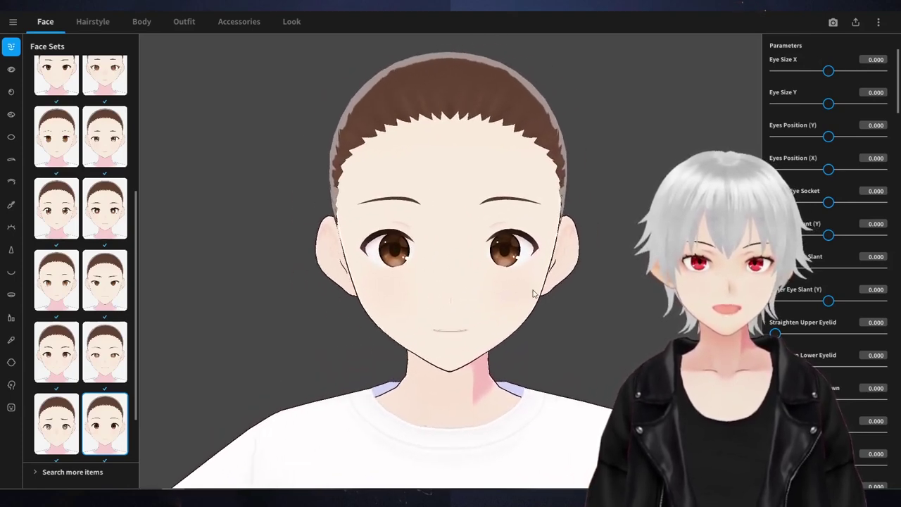
middle_drag(533, 290, 539, 294)
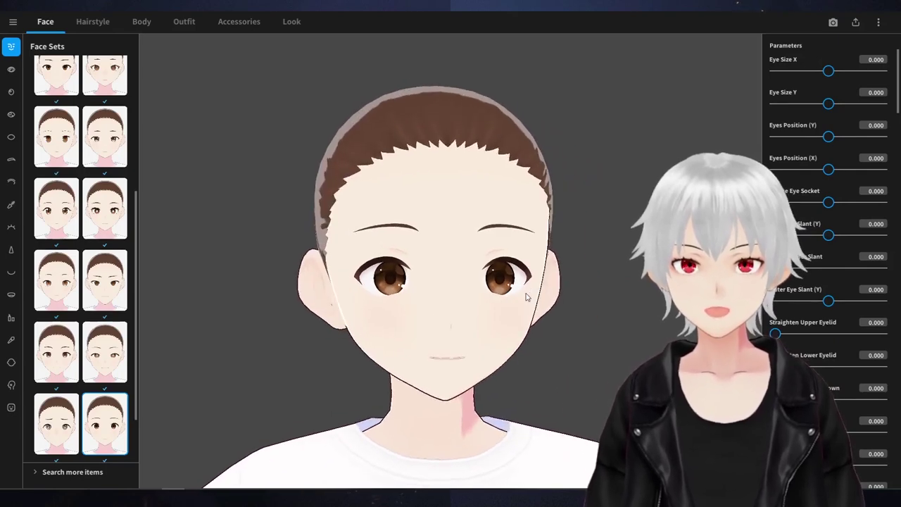
scroll(525, 298, up, 4)
scroll(524, 299, down, 2)
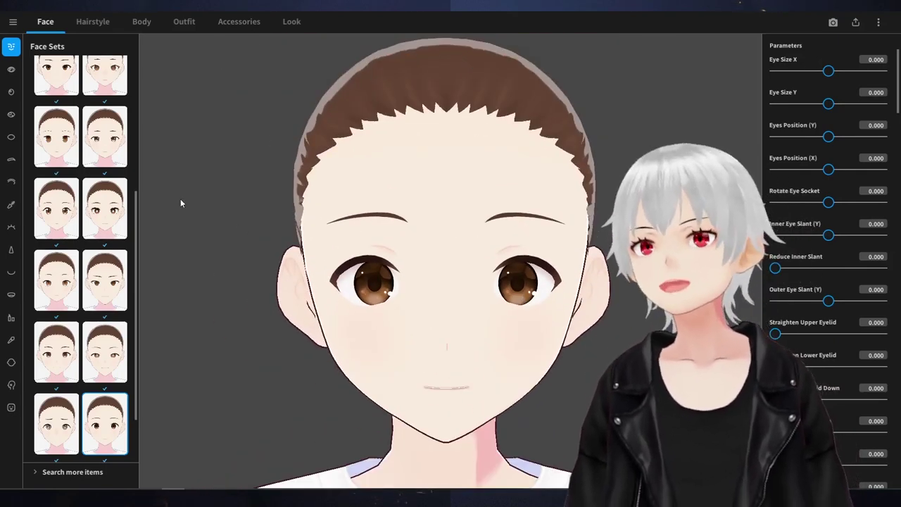
Try several face set presets, including those with swirl pupils, slit pupils and thick lashes with white pupils
click(10, 46)
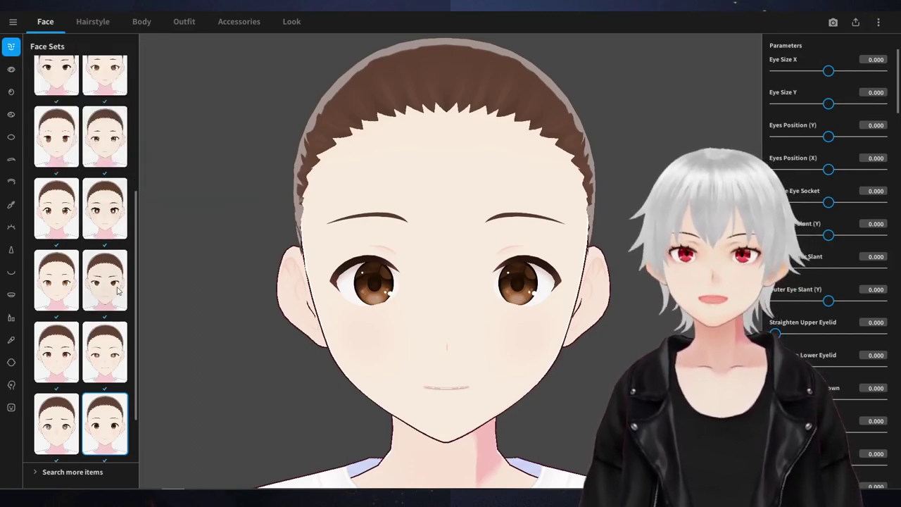
scroll(109, 317, down, 1)
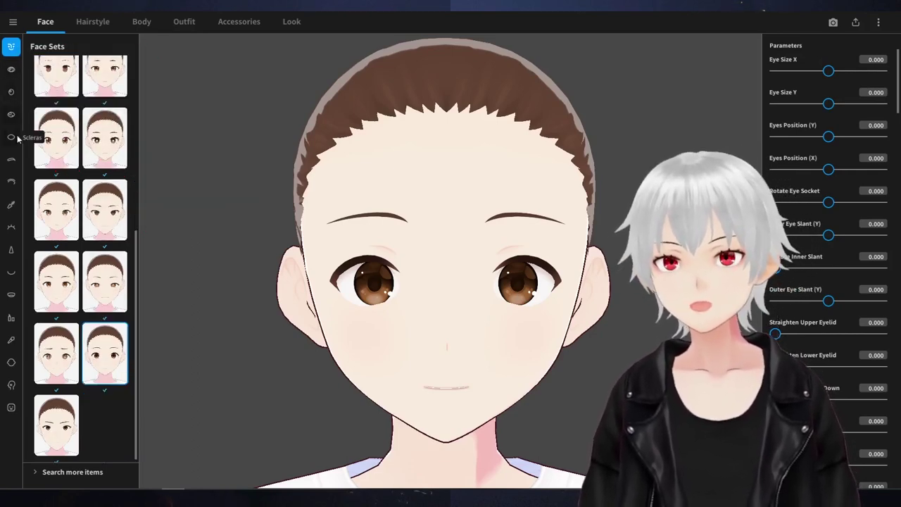
click(56, 366)
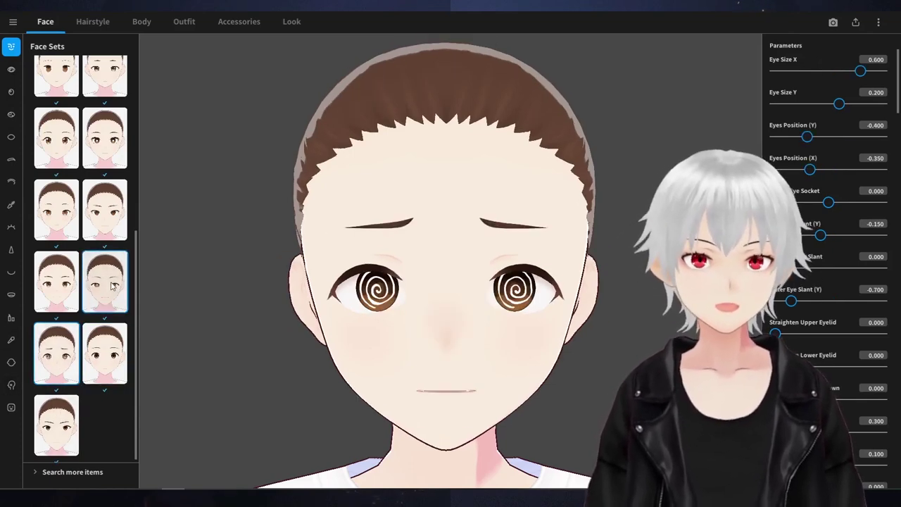
click(112, 286)
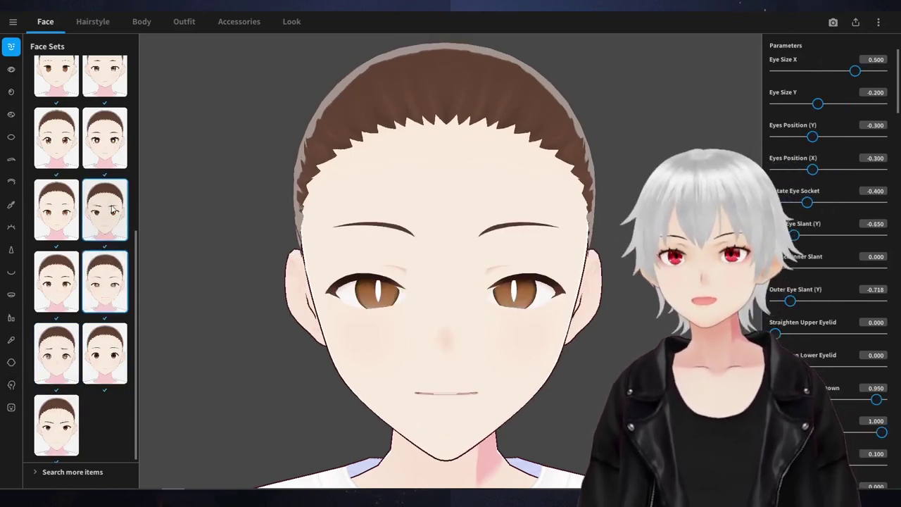
click(56, 209)
click(109, 141)
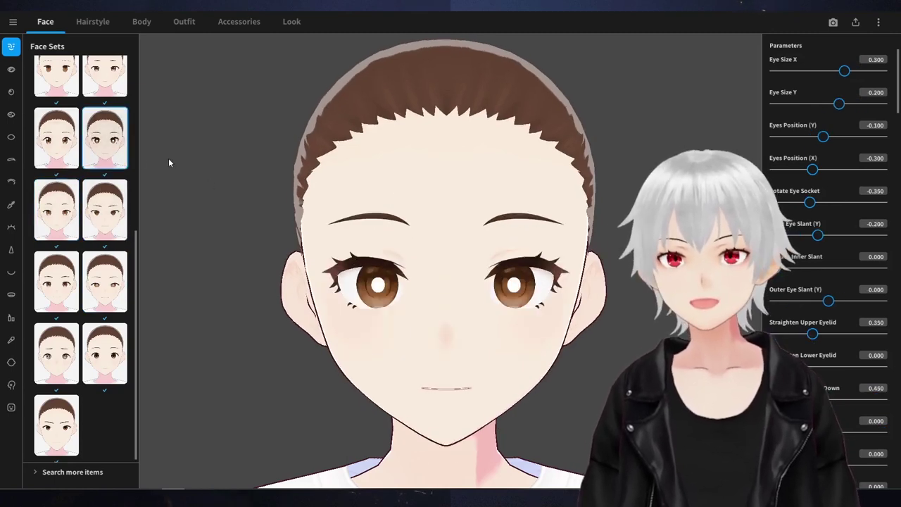
mouse_move(268, 196)
mouse_down()
mouse_move(331, 197)
mouse_move(259, 192)
mouse_up()
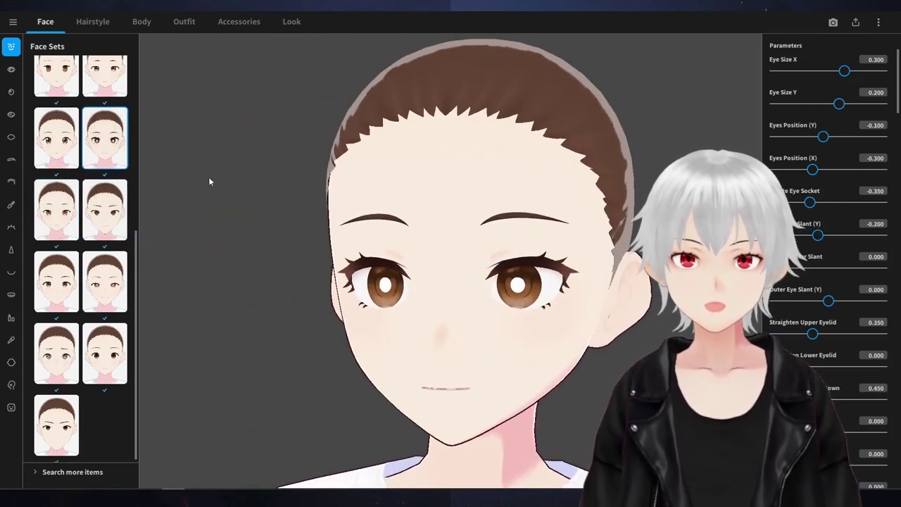
Try the face preset with large sparkling eyes and inspect the face and its parameters up close
click(69, 153)
scroll(292, 224, up, 3)
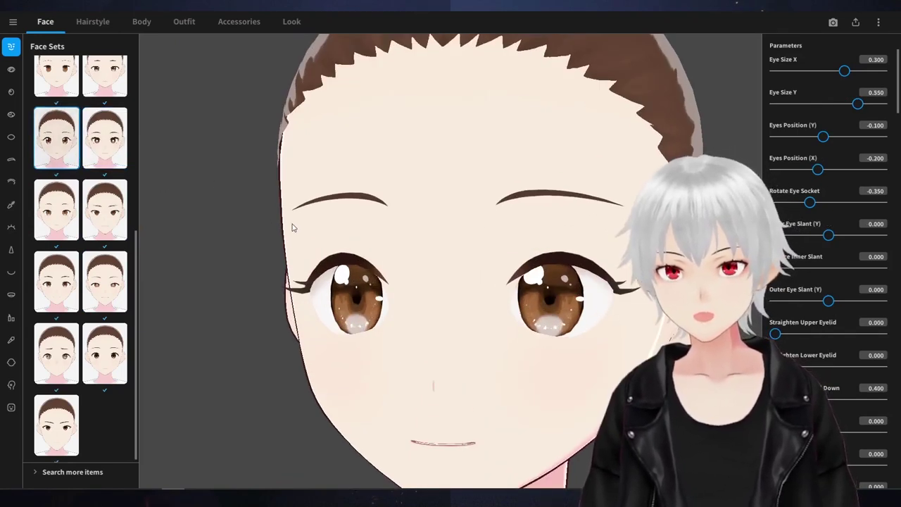
scroll(293, 227, down, 3)
drag(304, 223, 310, 226)
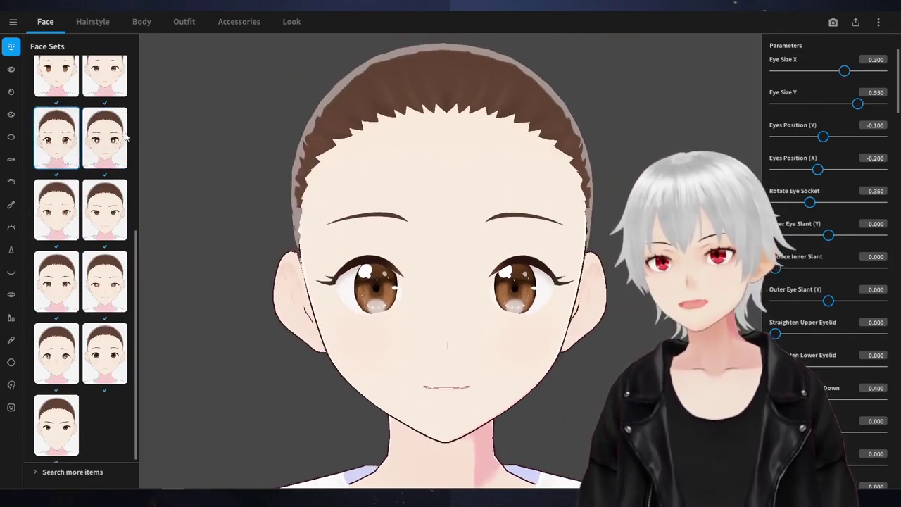
scroll(126, 137, up, 1)
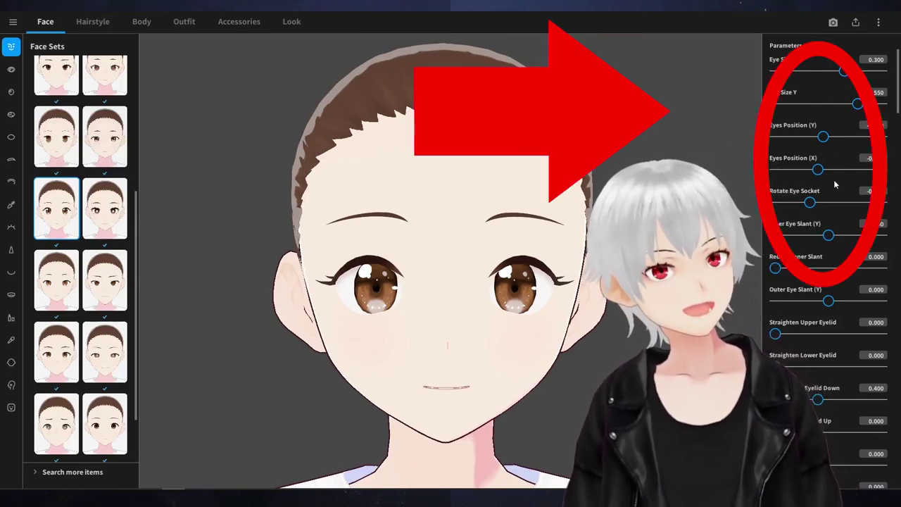
scroll(822, 282, down, 1)
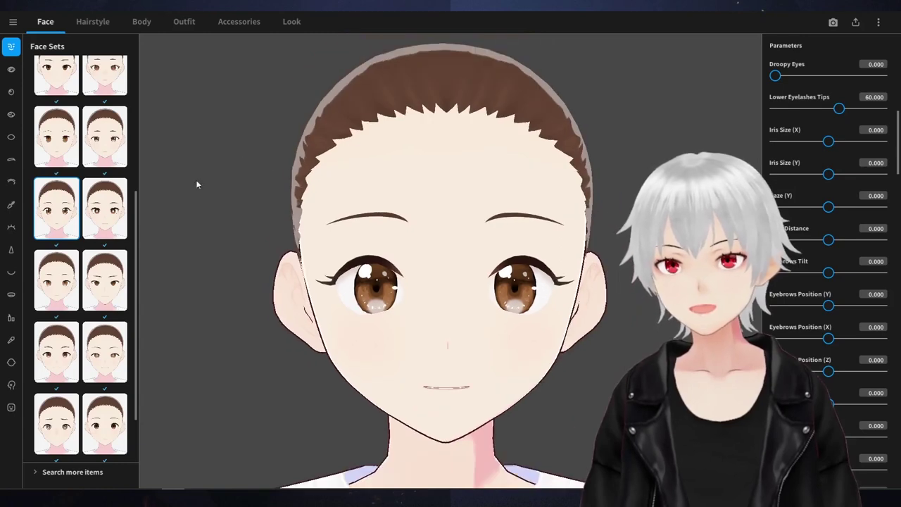
Compare further face set presets and apply the one with thick outer lashes and round white pupils
scroll(69, 226, up, 2)
scroll(69, 226, up, 1)
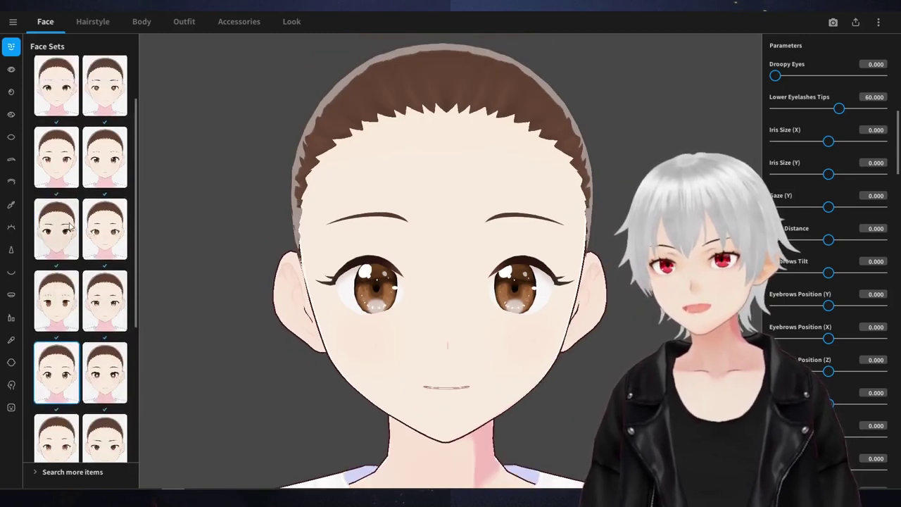
scroll(69, 225, down, 2)
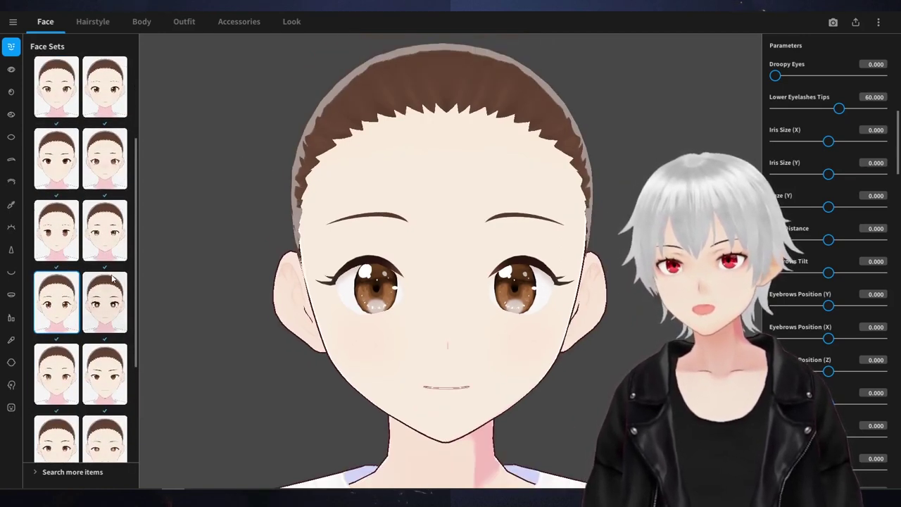
scroll(110, 239, up, 1)
click(108, 206)
scroll(109, 141, up, 2)
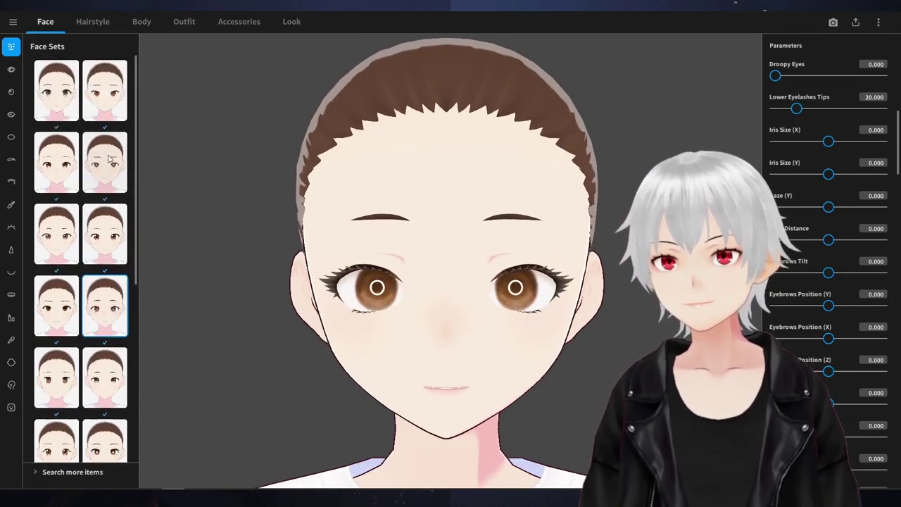
click(109, 160)
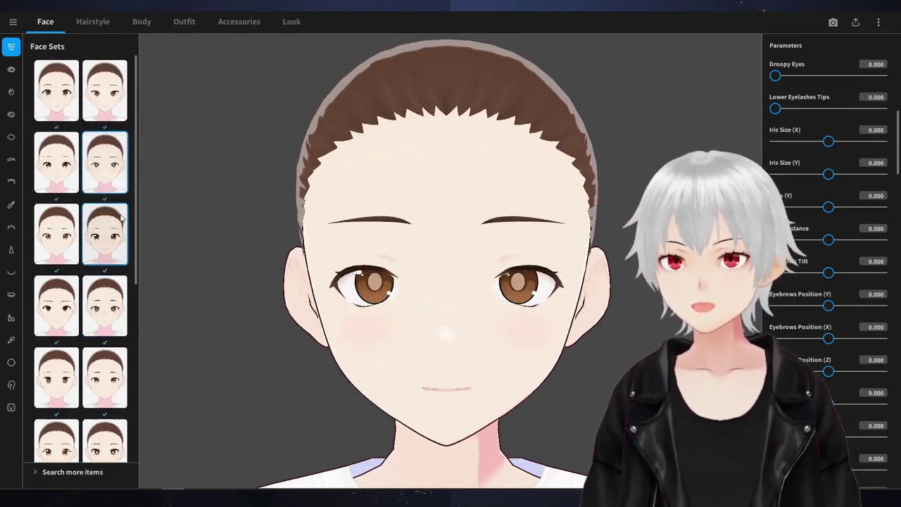
click(105, 305)
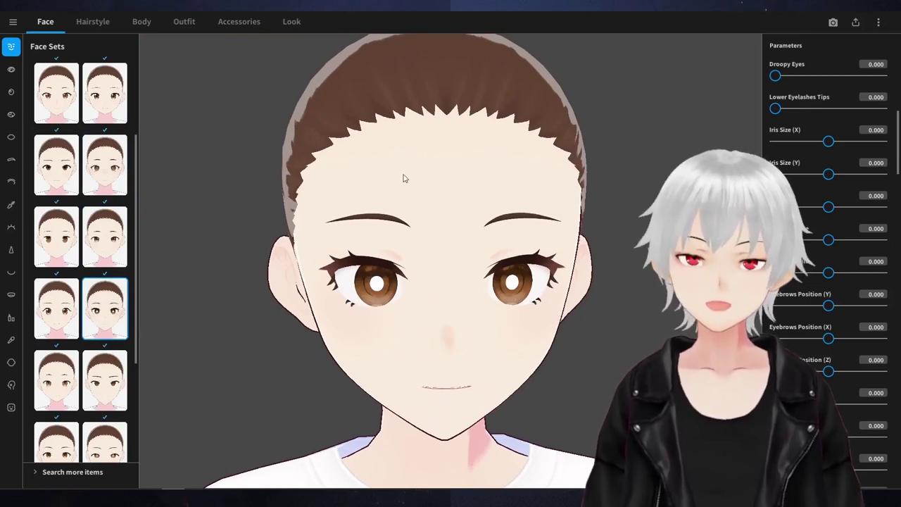
Open the eye sets and examine the current eyes from slightly different angles
click(11, 70)
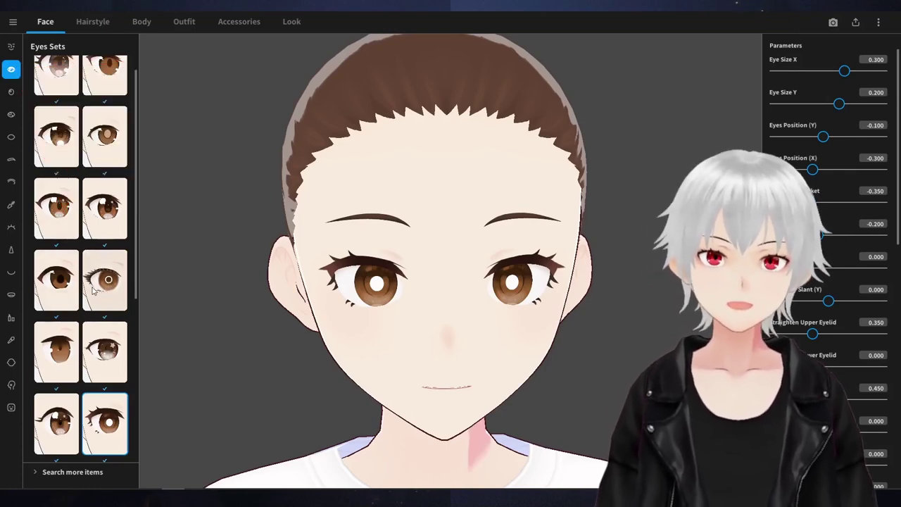
scroll(93, 295, up, 1)
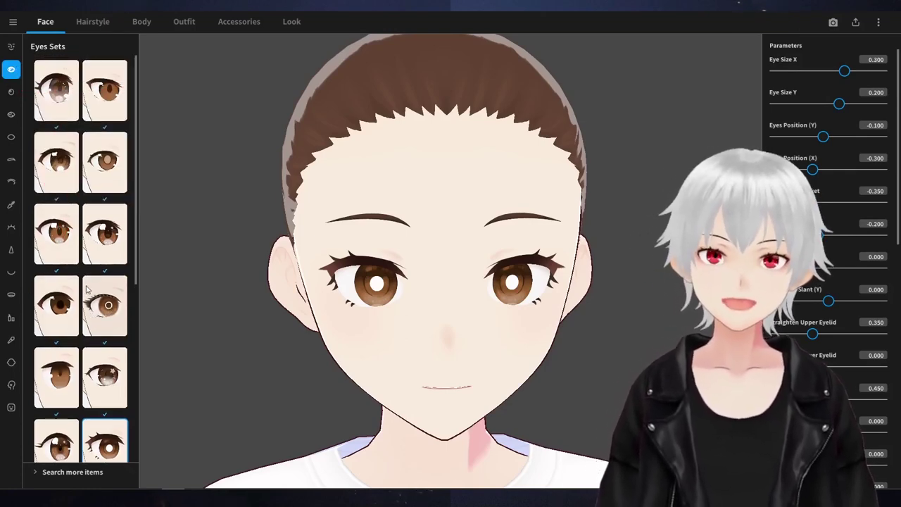
right_drag(282, 389, 377, 266)
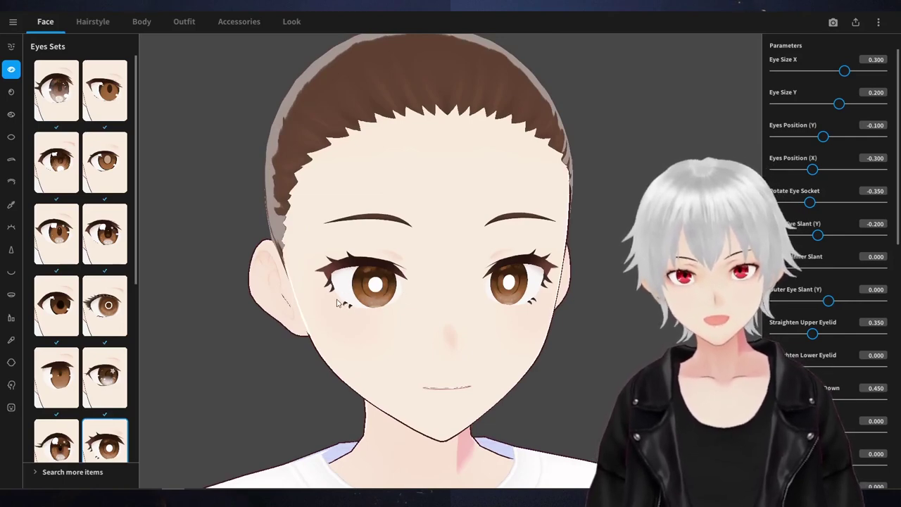
mouse_move(379, 282)
right_down()
mouse_move(371, 283)
mouse_move(385, 266)
right_up()
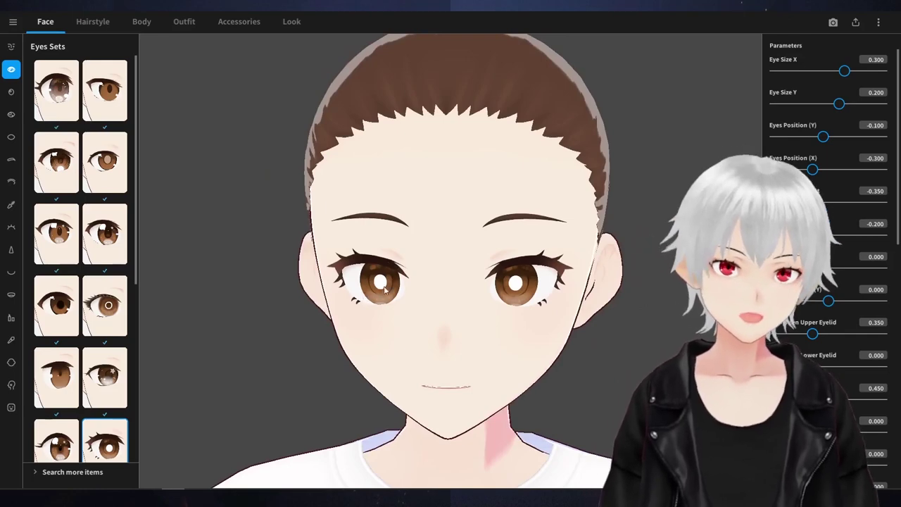
click(13, 71)
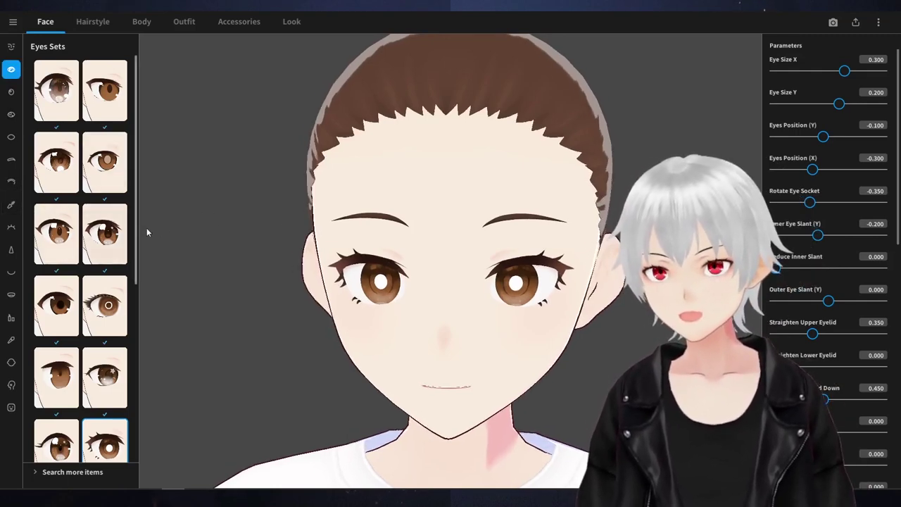
Compare eye sets with slit pupils and round white pupils, and apply the one with fanned lashes and white ring highlights
click(105, 90)
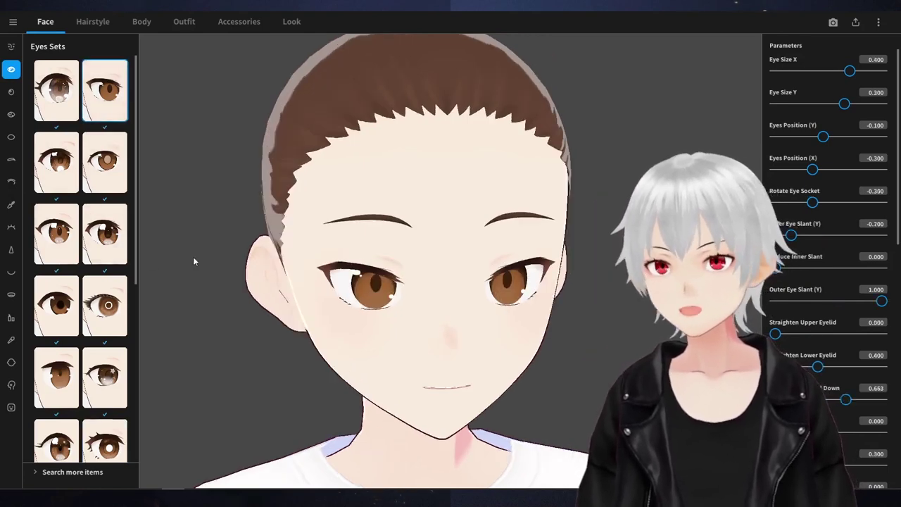
click(105, 305)
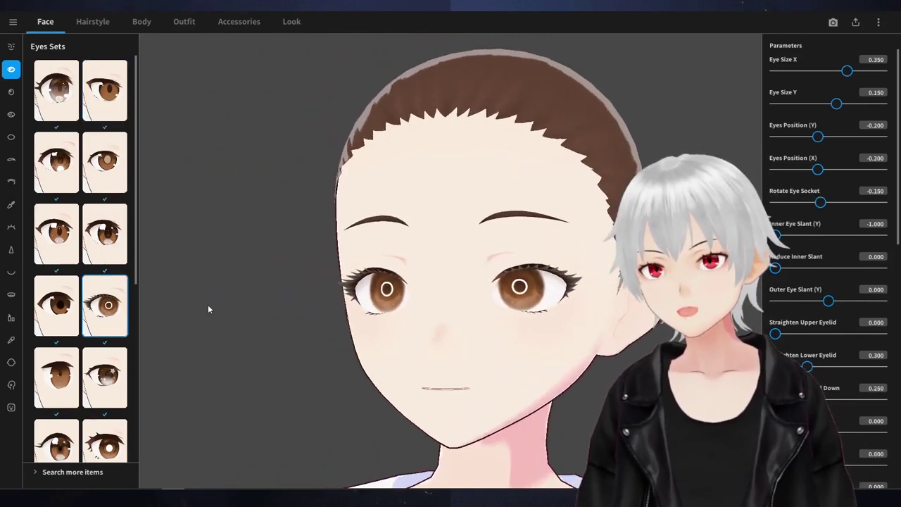
right_drag(432, 348, 365, 305)
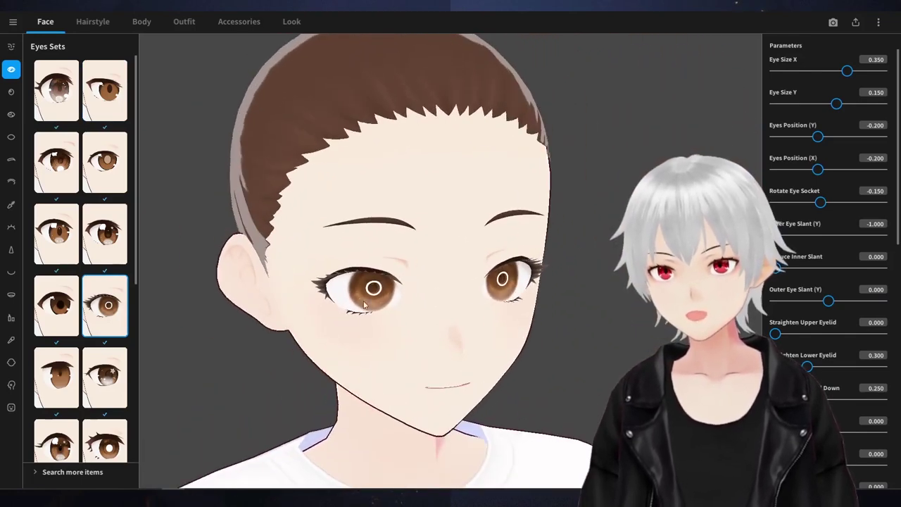
click(109, 433)
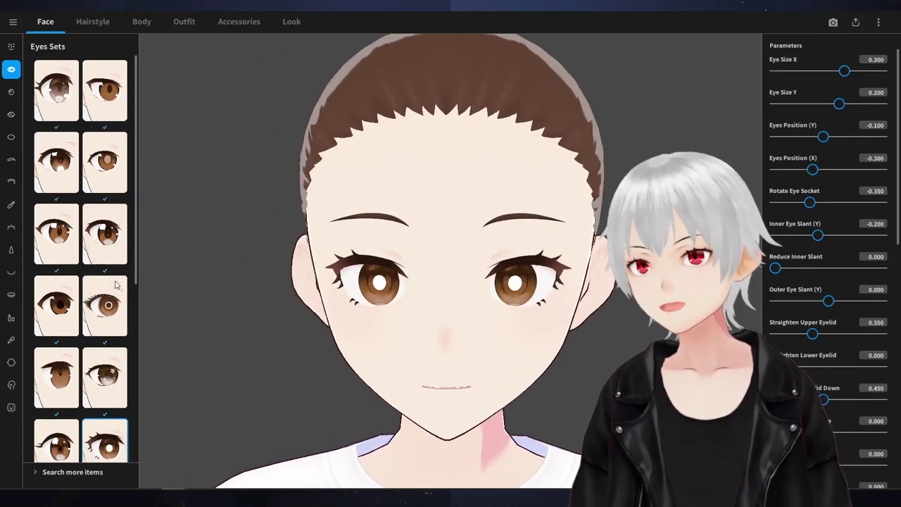
click(116, 308)
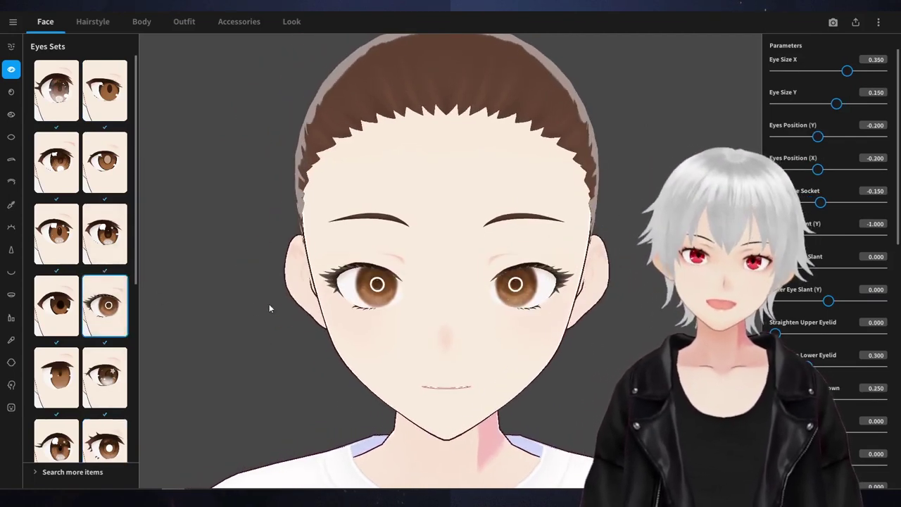
Try several iris presets, including the one with a pale round pupil
click(12, 92)
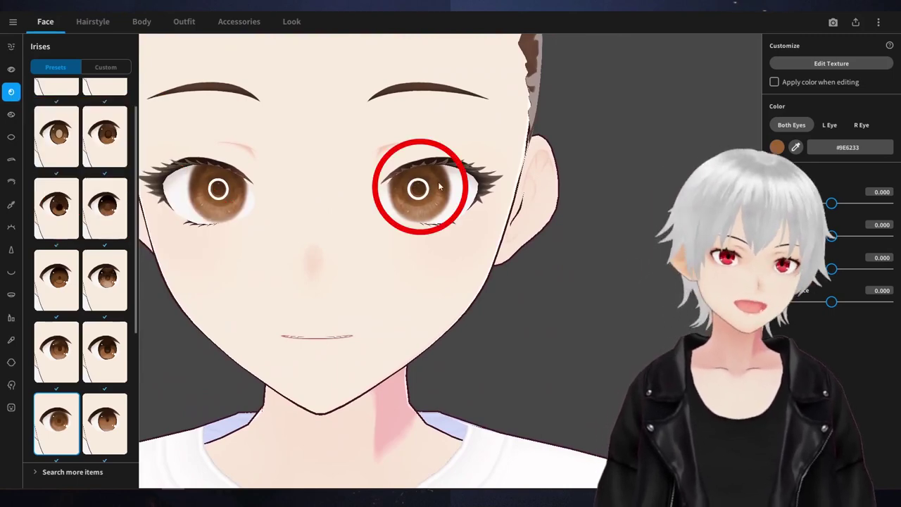
scroll(103, 121, up, 2)
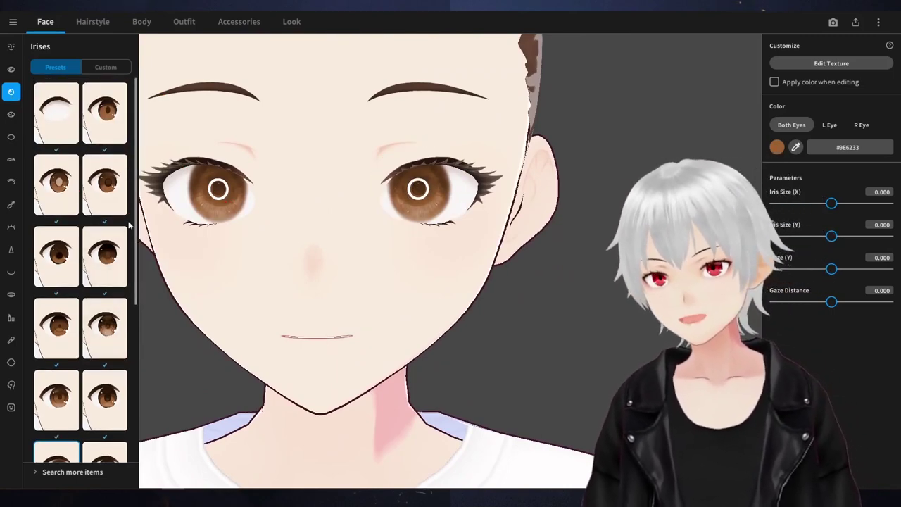
click(56, 332)
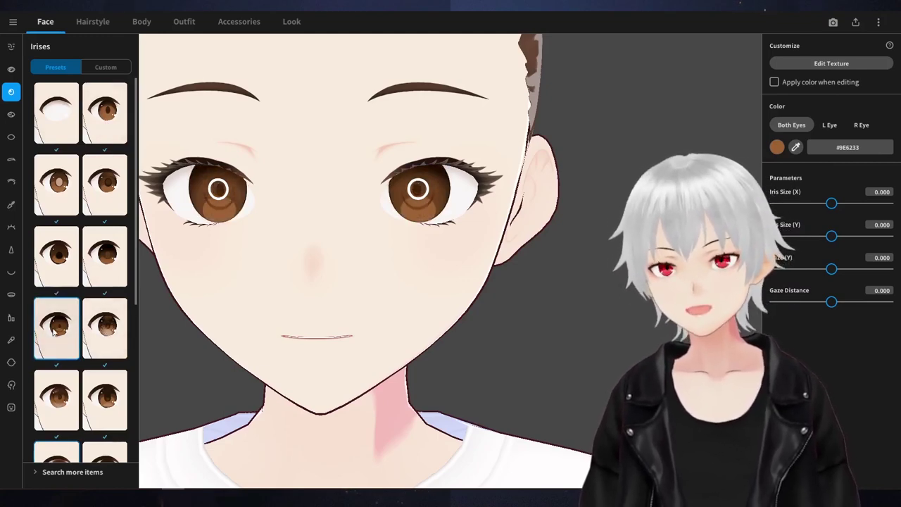
click(92, 324)
click(62, 194)
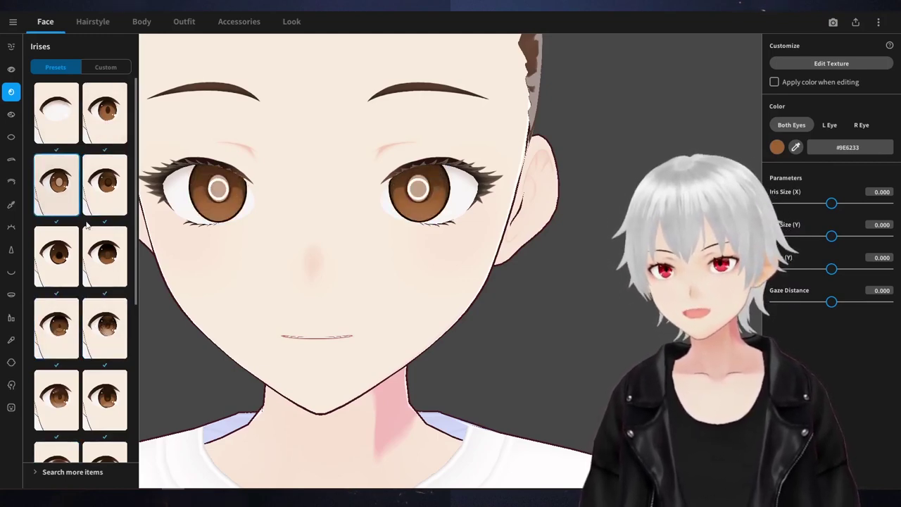
Compare further iris presets and apply the one with starry speckles and concentric rings
scroll(90, 346, down, 3)
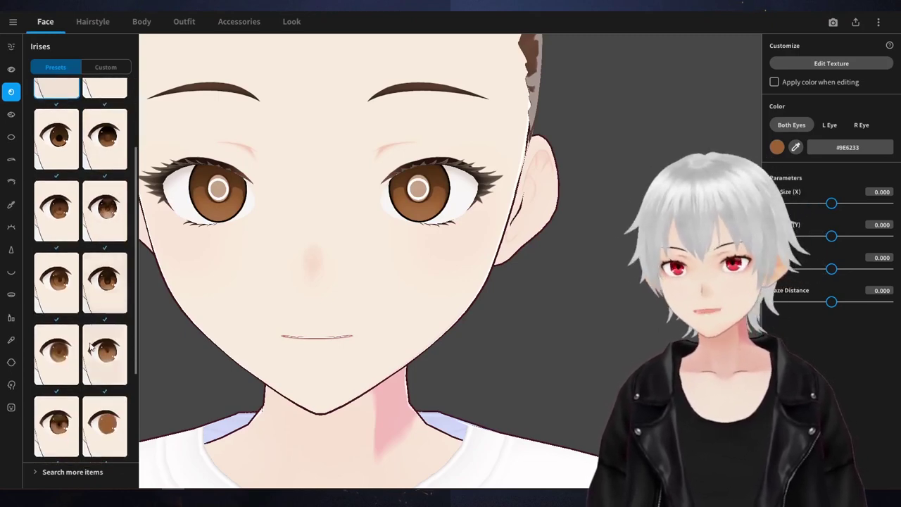
click(60, 355)
click(59, 415)
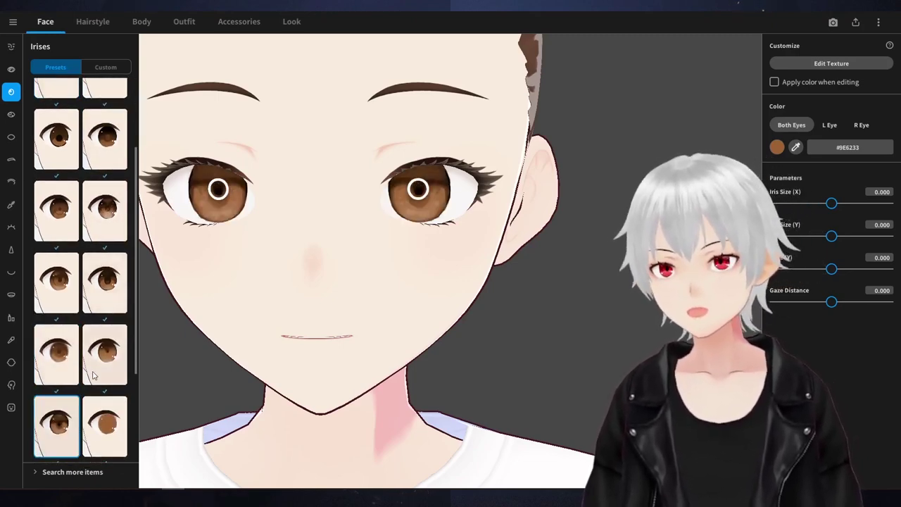
click(95, 369)
click(104, 289)
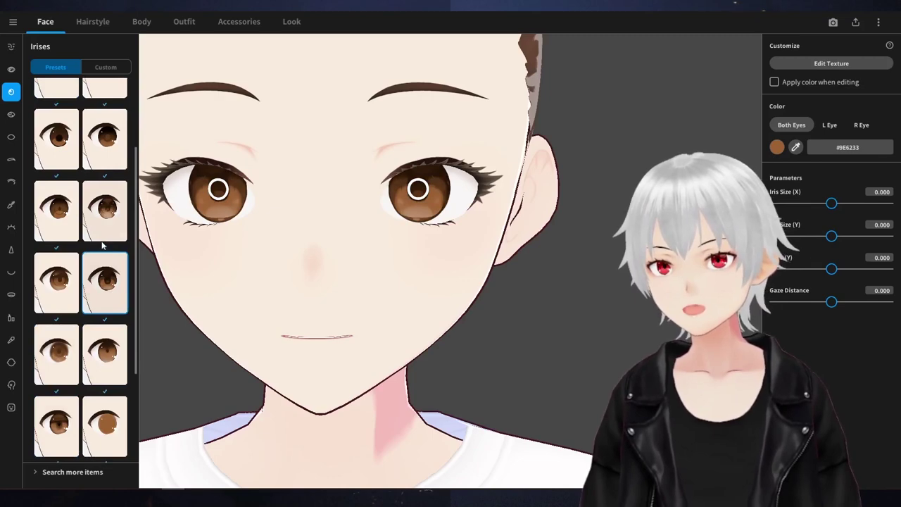
click(108, 215)
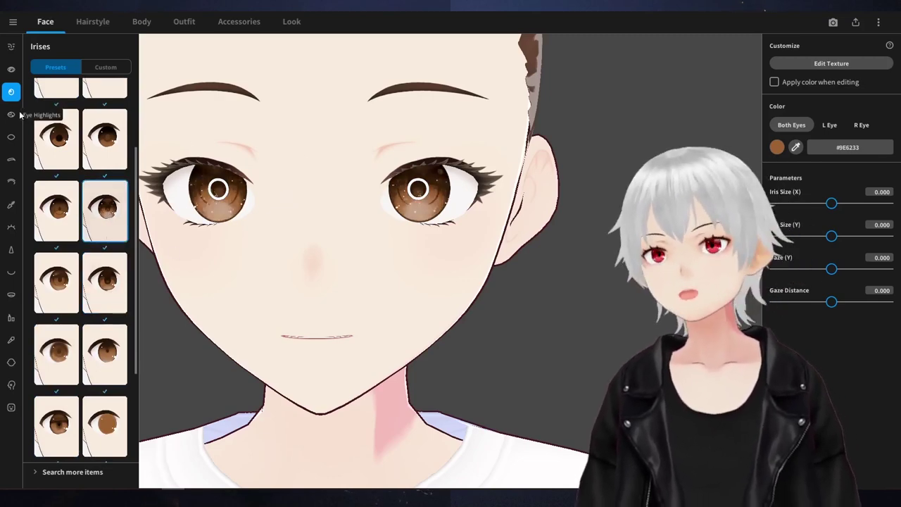
Try red #E20D00 on both irises and settle on the violet-blue #5E5FCA
scroll(81, 126, up, 2)
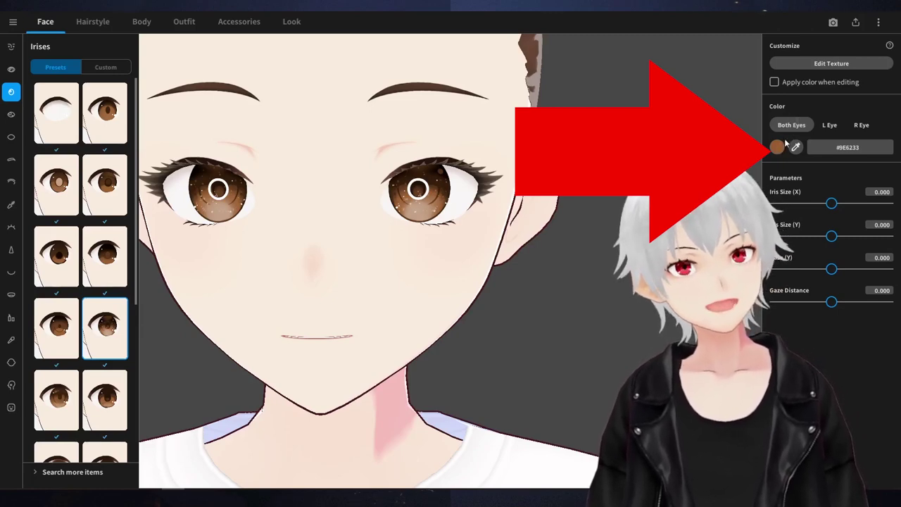
click(779, 146)
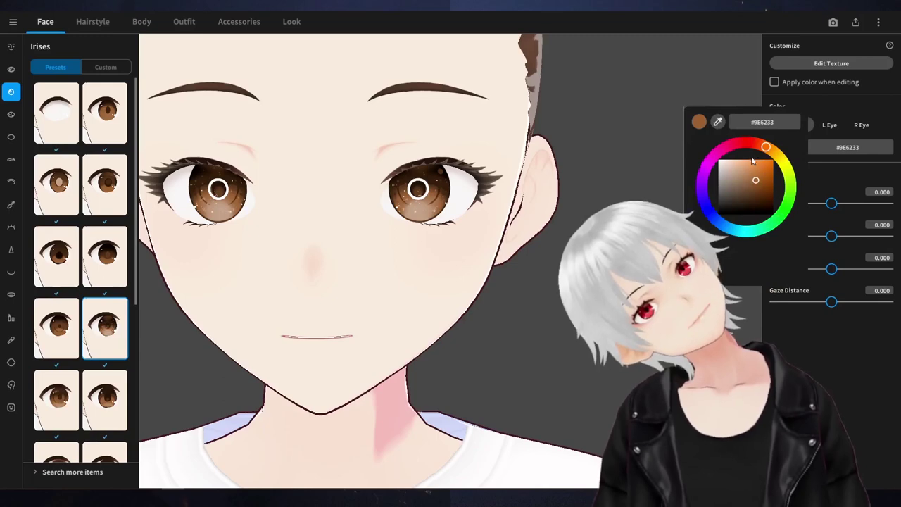
drag(757, 162, 749, 149)
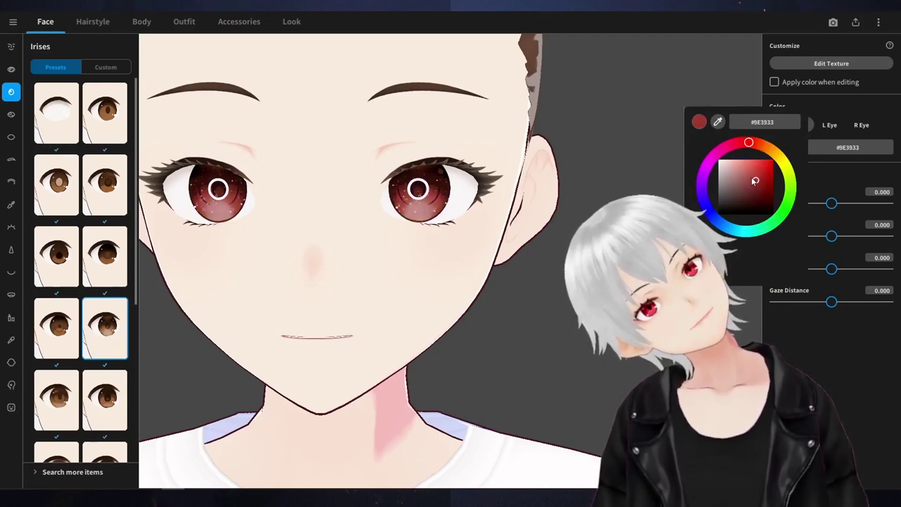
drag(755, 181, 786, 169)
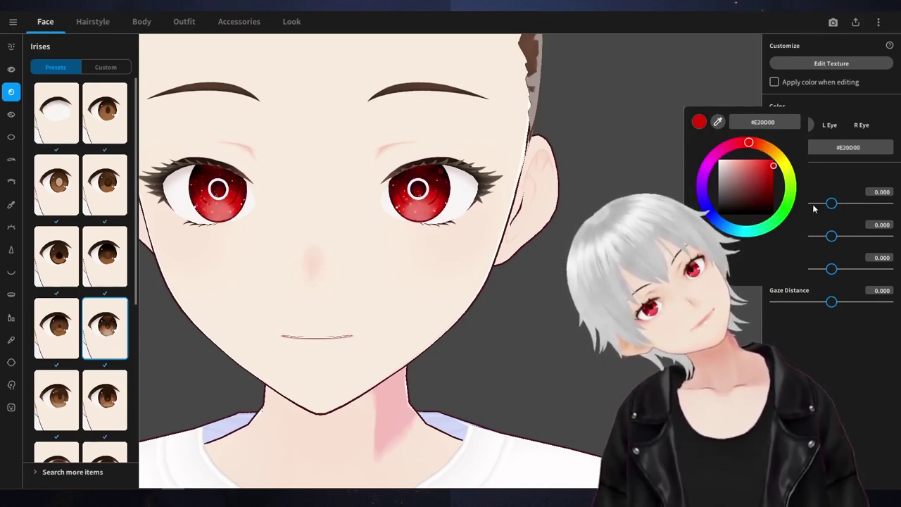
click(709, 210)
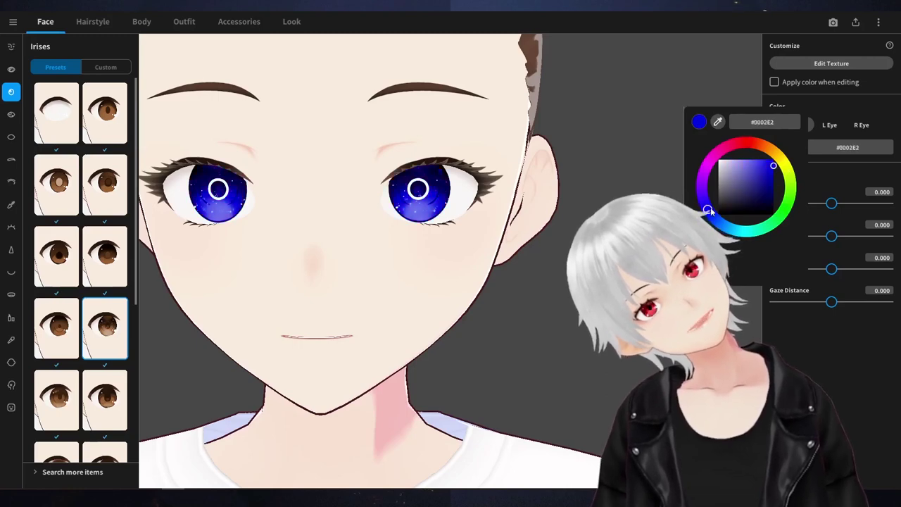
drag(748, 202, 748, 171)
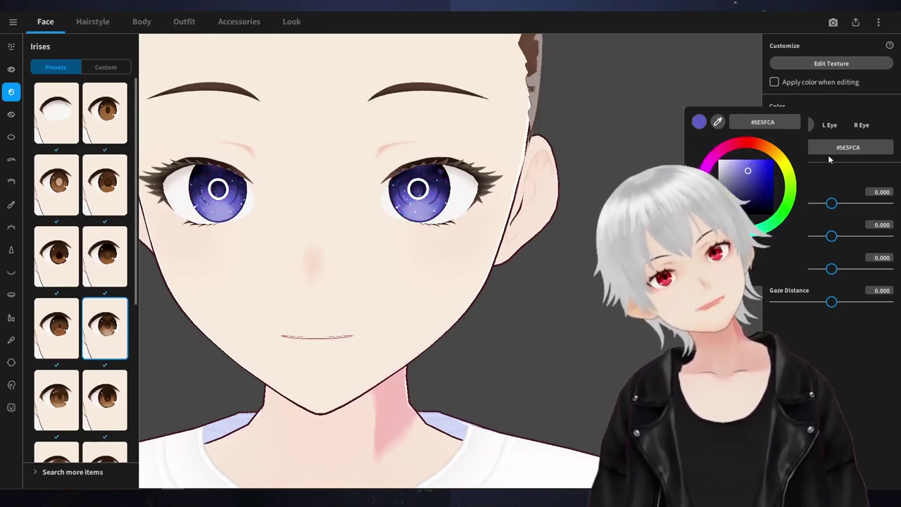
click(872, 124)
View the separate left-eye and right-eye iris colour settings and return to both eyes
click(830, 124)
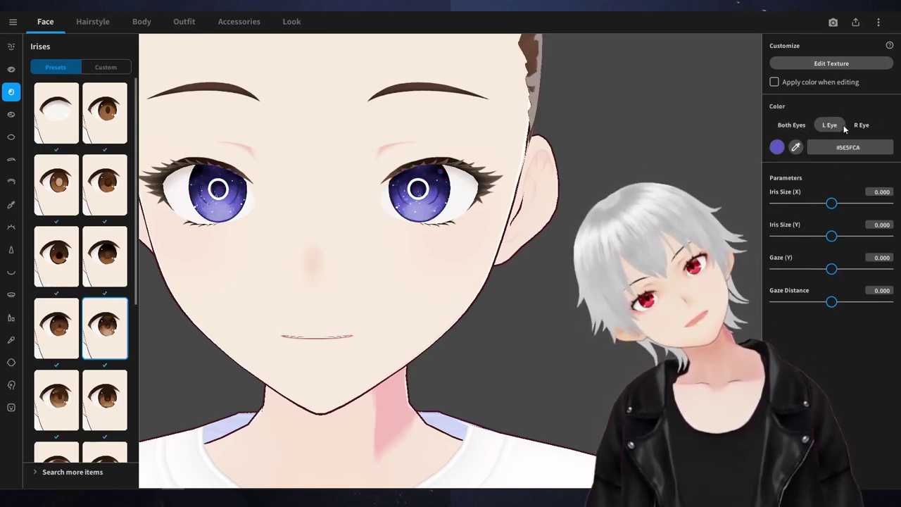
click(856, 125)
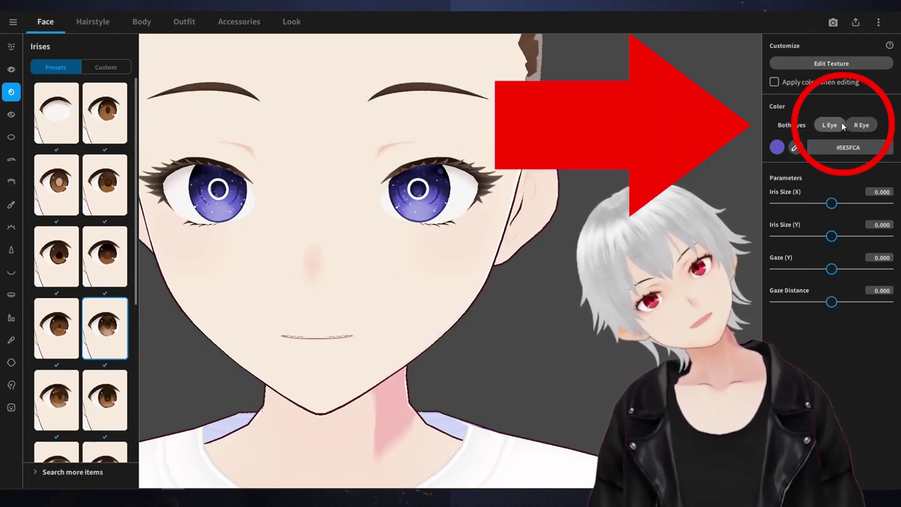
click(835, 125)
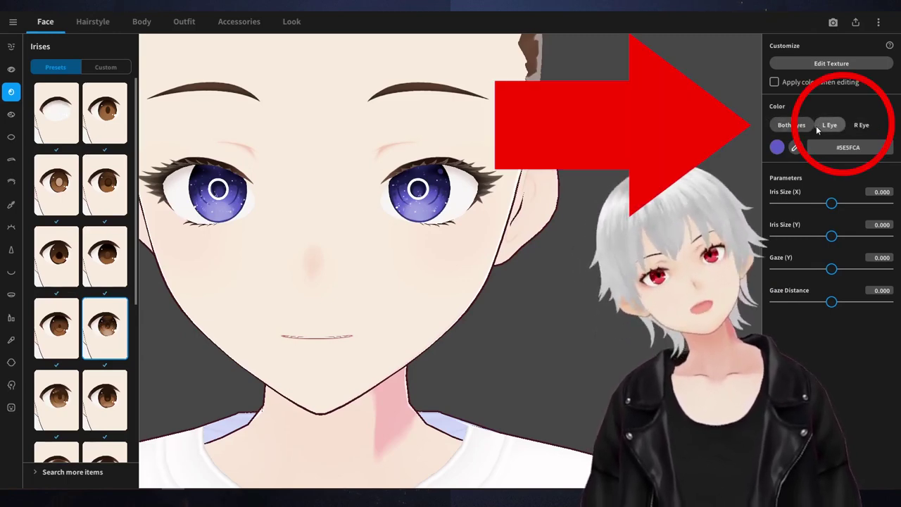
click(813, 128)
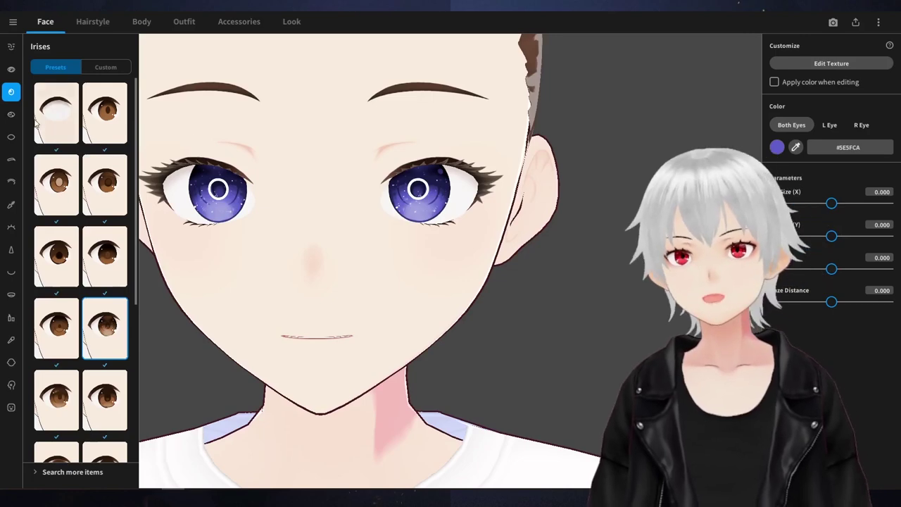
Try the eye highlight with two white spots and apply the one with a single white dot at the iris edge
click(11, 114)
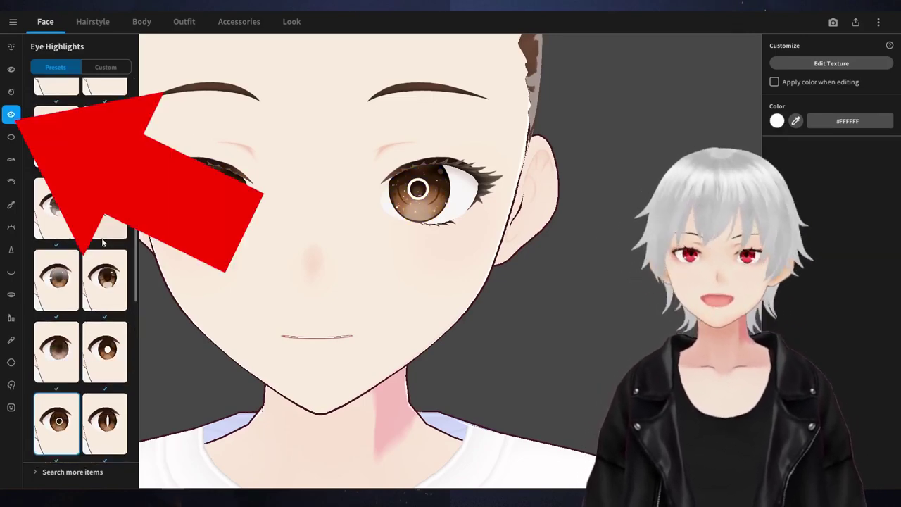
scroll(97, 246, down, 1)
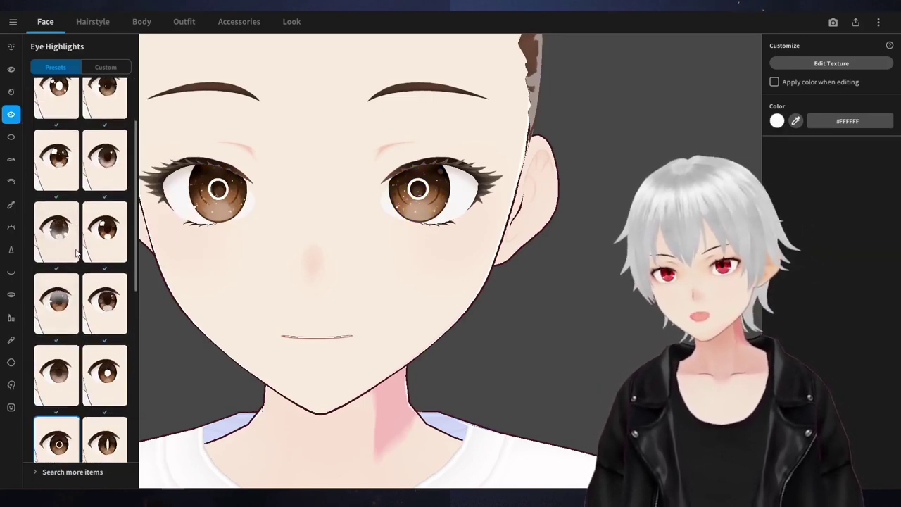
scroll(96, 250, up, 3)
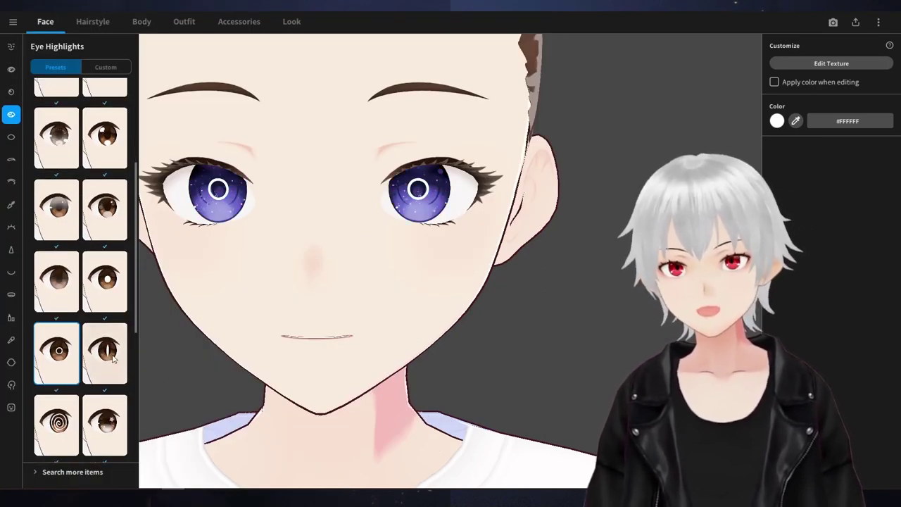
scroll(87, 293, up, 3)
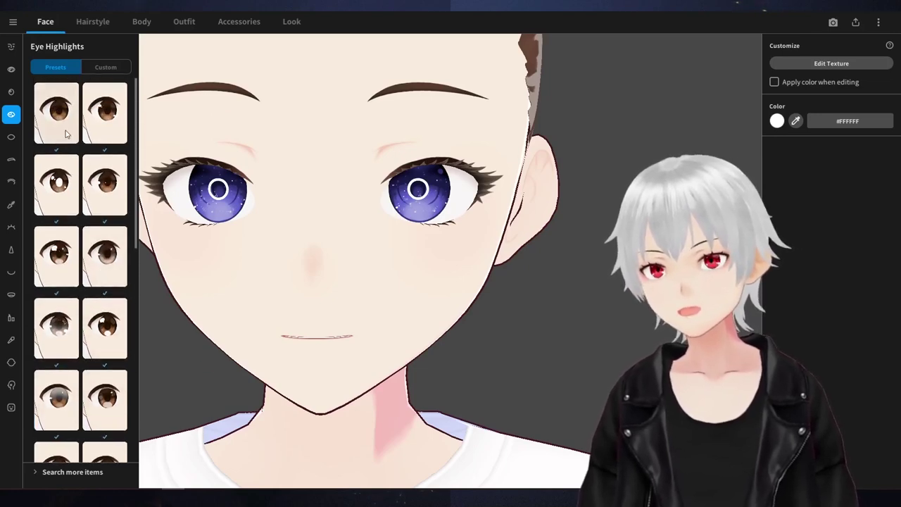
click(109, 123)
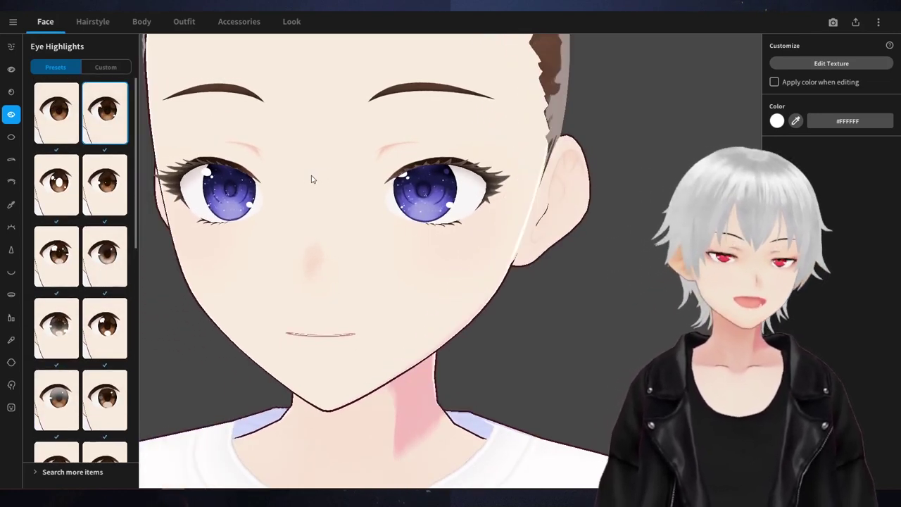
click(100, 196)
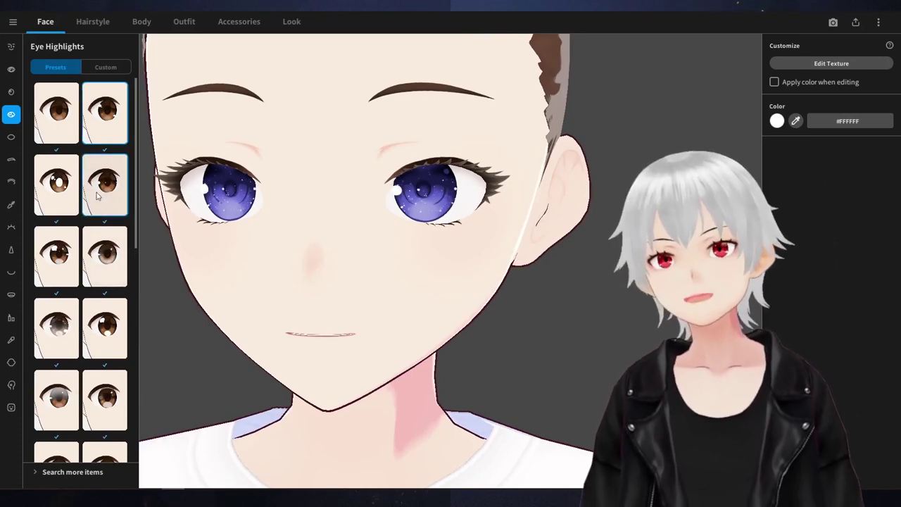
right_drag(248, 225, 258, 222)
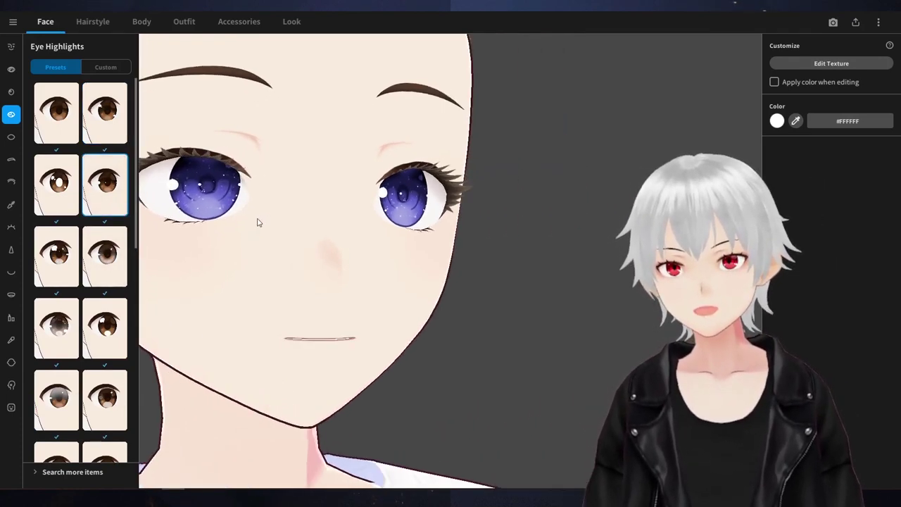
Try the eye highlight preset with a large white oval in the centre of the pupil
middle_drag(258, 221, 281, 222)
right_drag(281, 222, 255, 226)
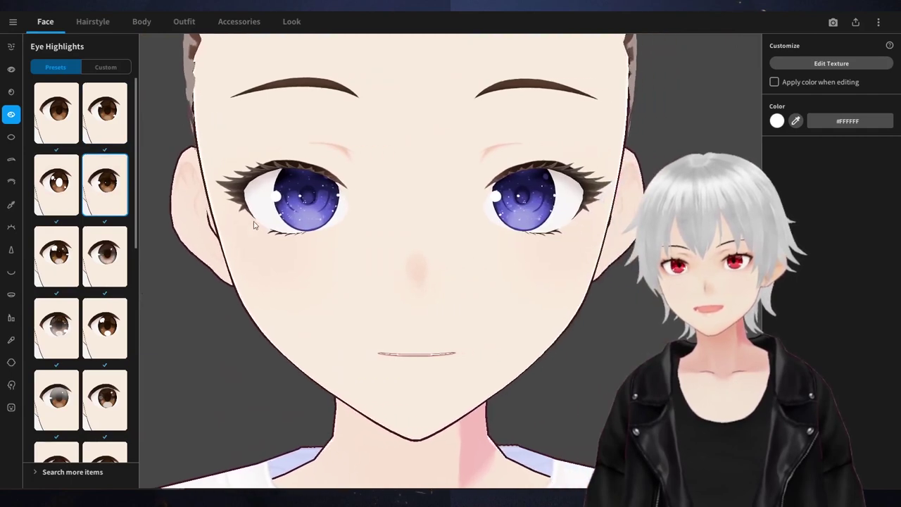
click(65, 193)
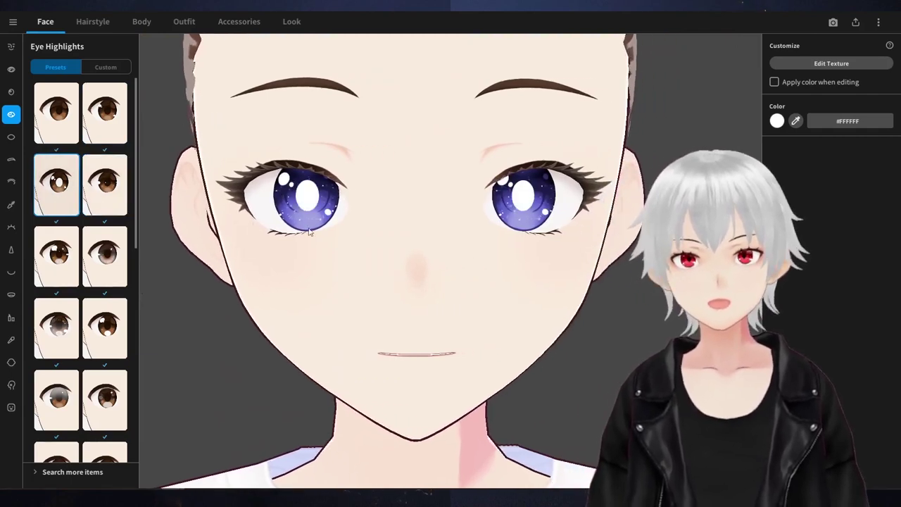
scroll(309, 229, down, 3)
mouse_move(390, 249)
right_down()
mouse_move(377, 253)
mouse_move(390, 249)
right_up()
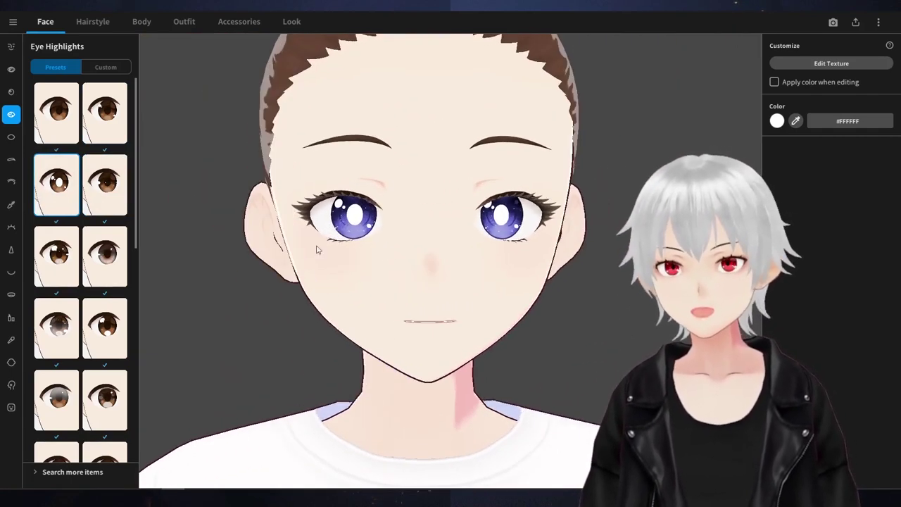
scroll(127, 282, down, 2)
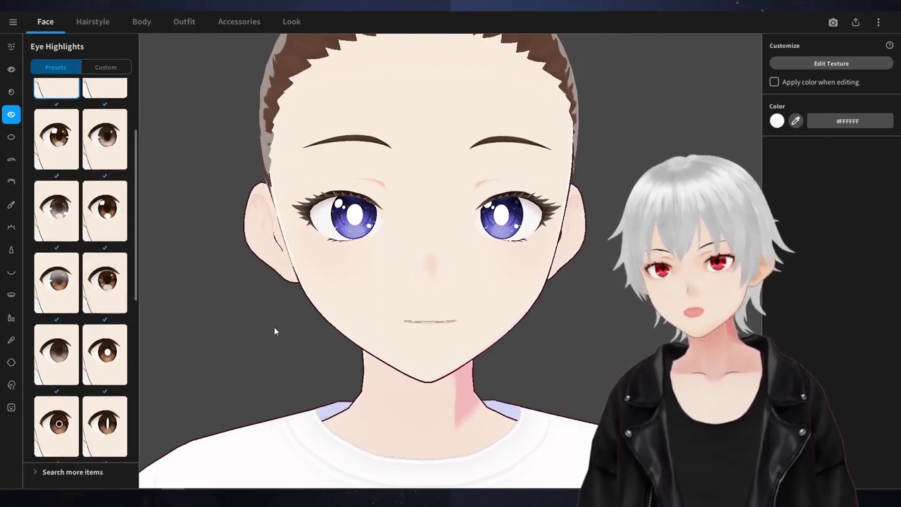
Compare more eye highlight presets and apply the one with a bright upper spot and a soft glow along the lower iris
scroll(204, 221, up, 2)
scroll(120, 206, up, 3)
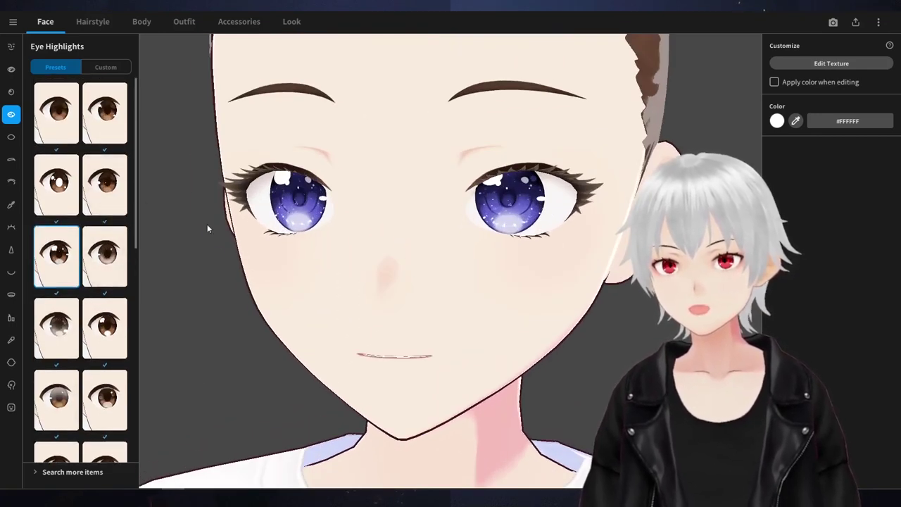
right_drag(207, 225, 214, 227)
scroll(214, 227, down, 2)
click(105, 137)
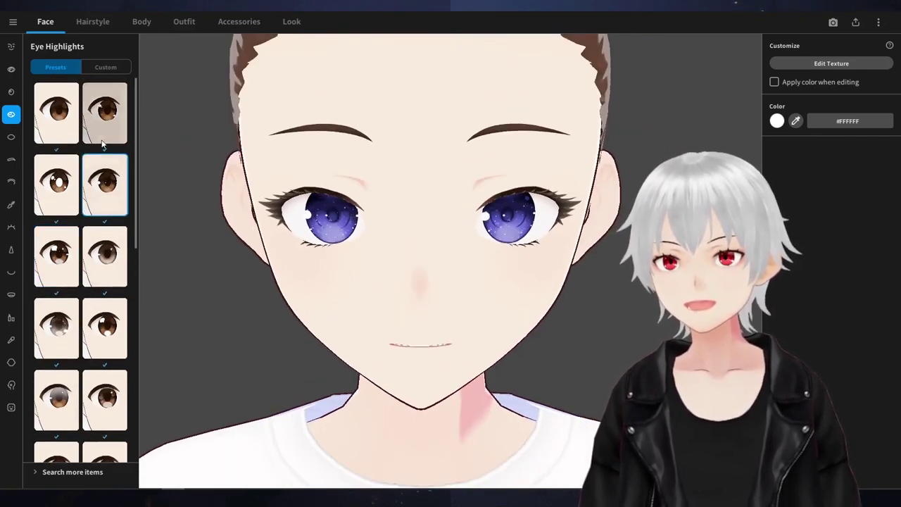
click(68, 258)
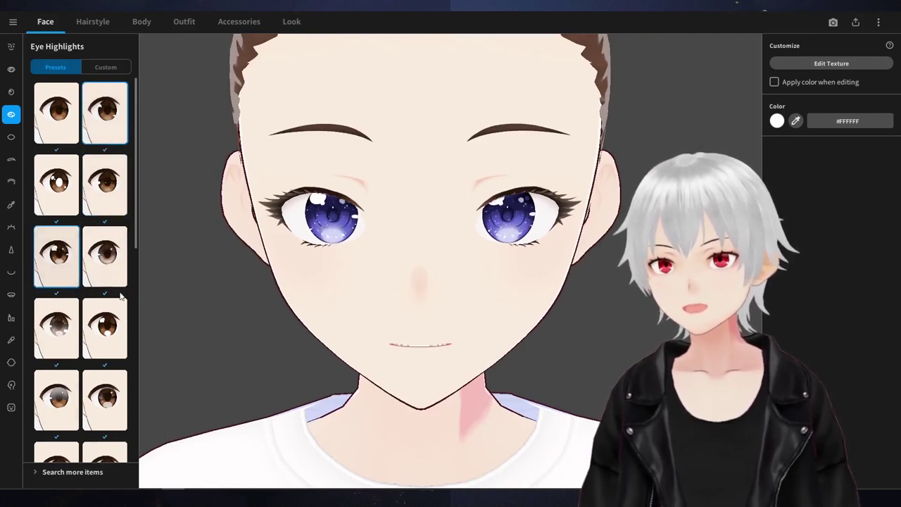
Try the shaded sclera presets and return to the plain white one
click(11, 138)
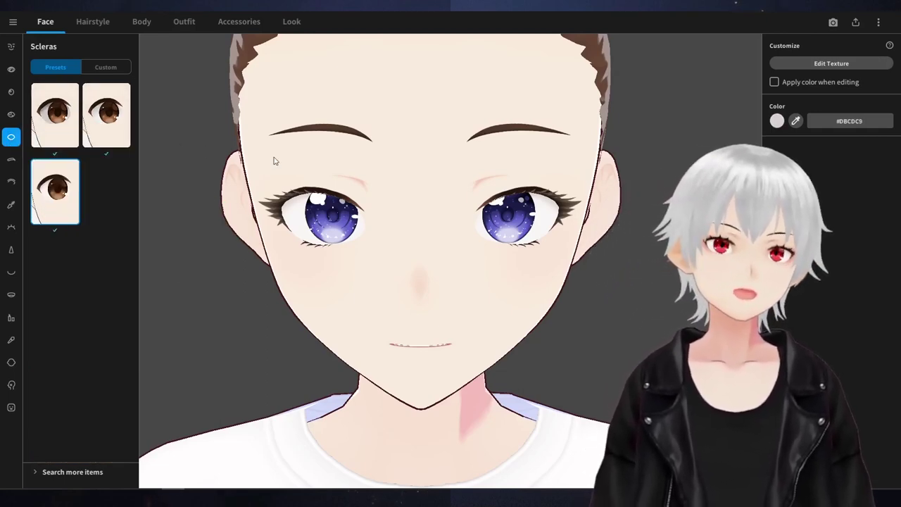
click(106, 116)
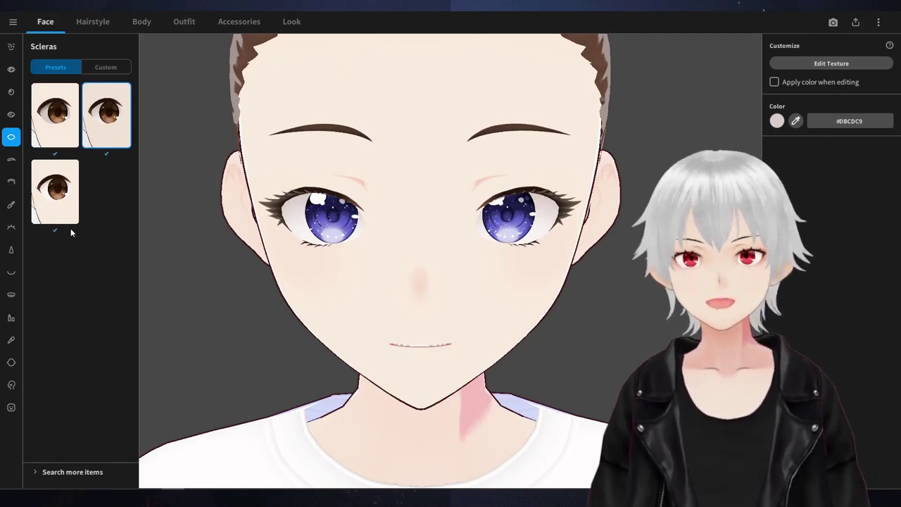
click(55, 214)
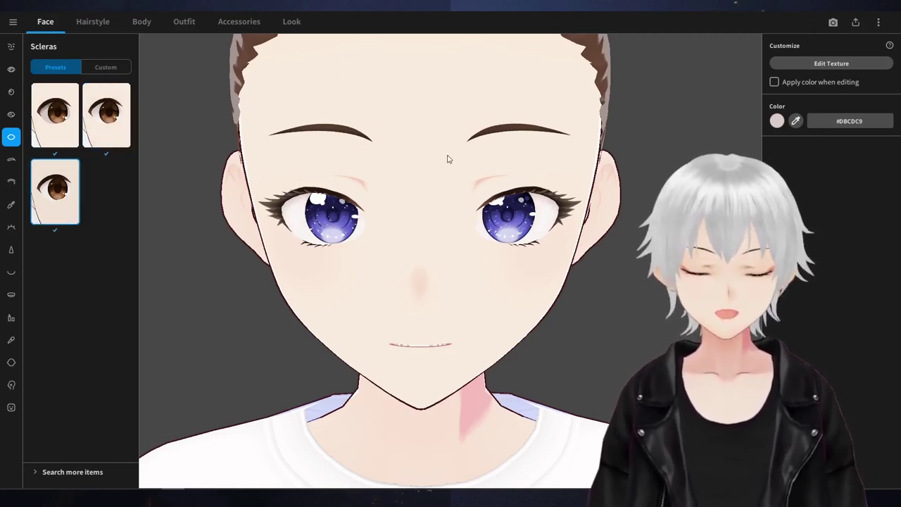
click(107, 124)
click(73, 124)
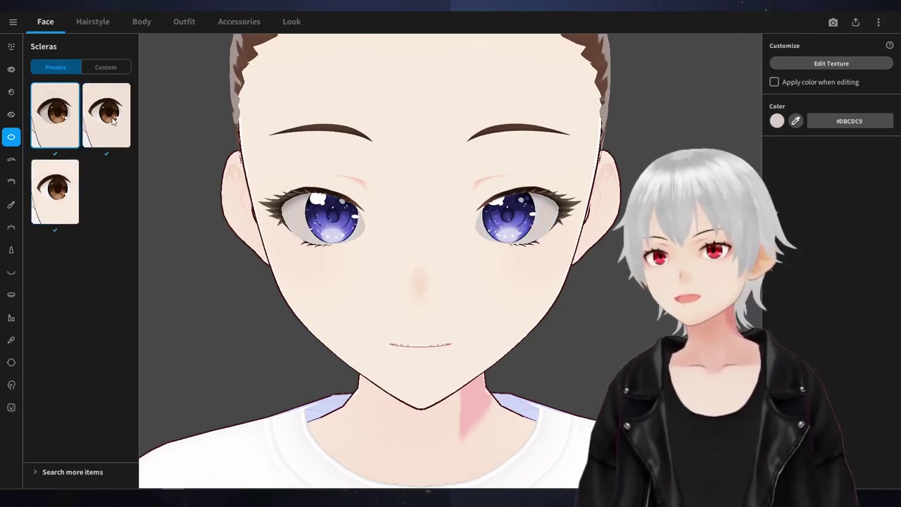
click(55, 192)
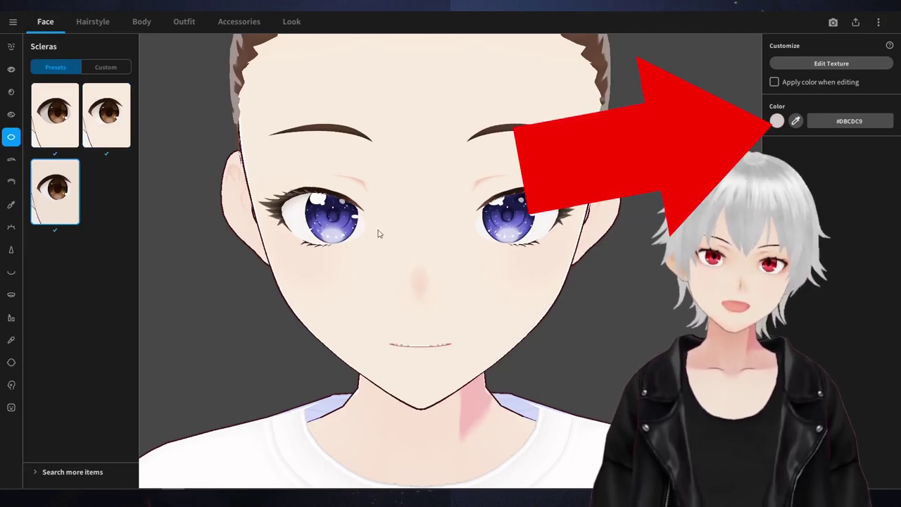
Try the angry slanted, worried and short thick tapered eyebrow presets
click(11, 159)
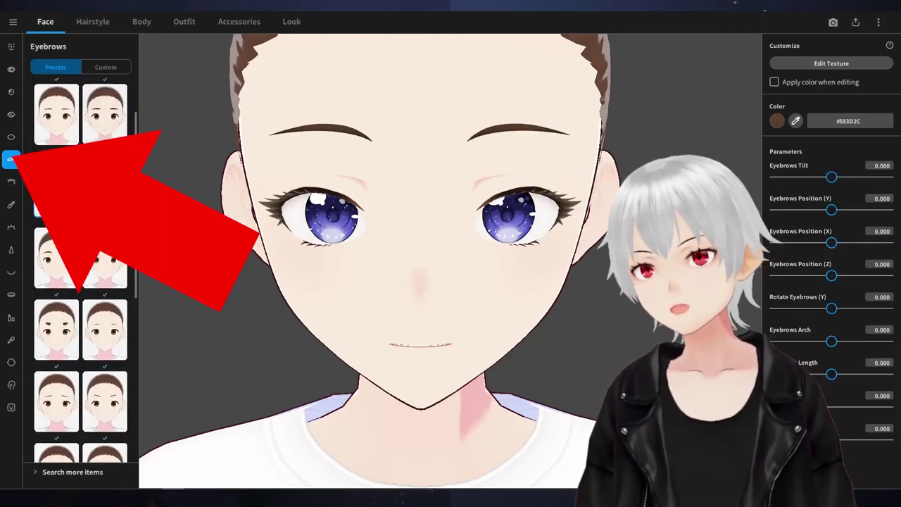
scroll(107, 199, down, 3)
scroll(109, 200, down, 1)
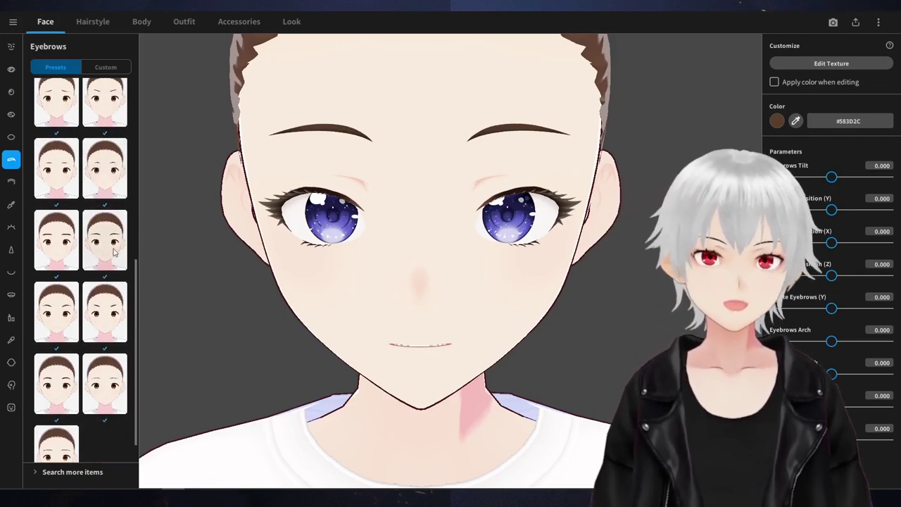
scroll(105, 233, up, 1)
click(105, 190)
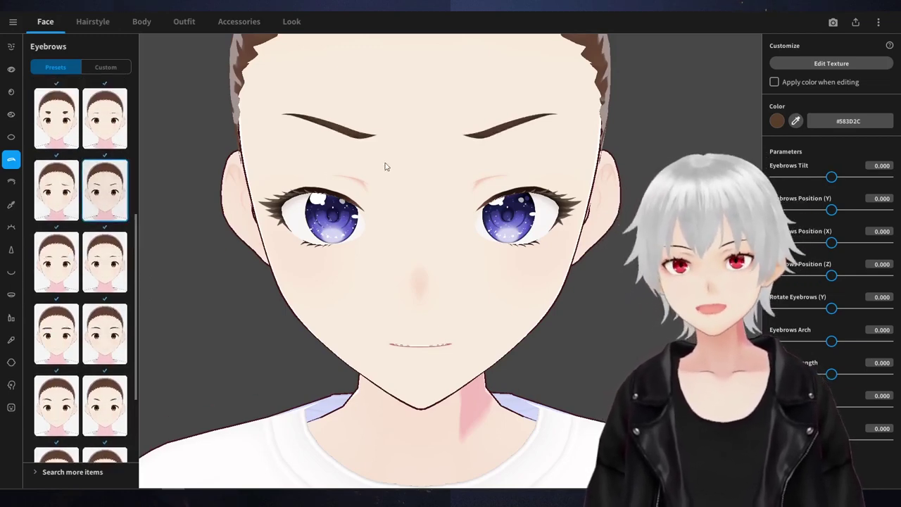
click(58, 201)
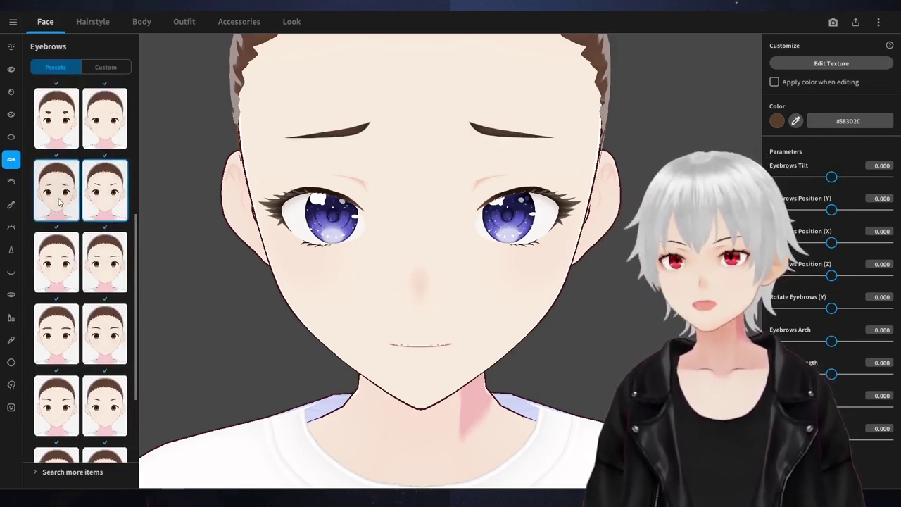
click(65, 141)
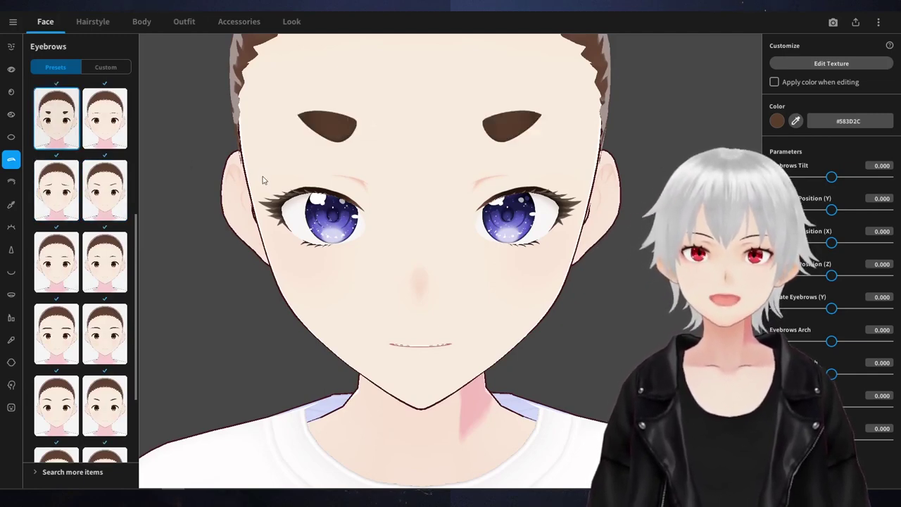
Try the thick oval eyebrows and apply the thin, gently arched eyebrow preset
scroll(113, 212, up, 2)
click(103, 155)
scroll(119, 145, up, 1)
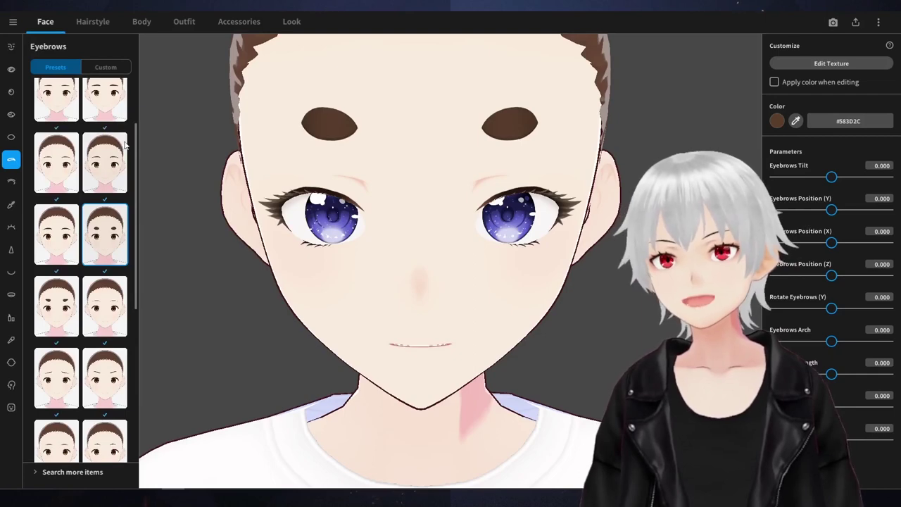
scroll(126, 145, up, 1)
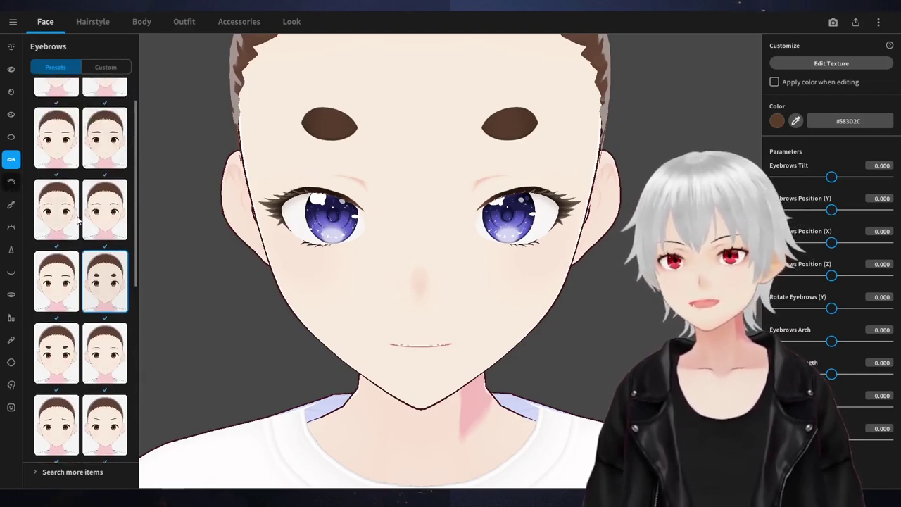
scroll(78, 220, down, 7)
click(56, 359)
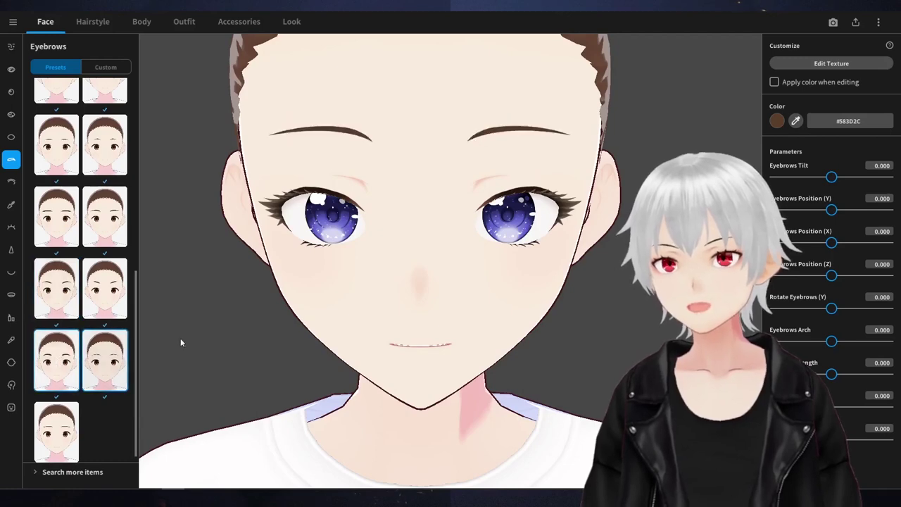
mouse_move(443, 242)
right_down()
mouse_move(431, 238)
mouse_move(448, 238)
right_up()
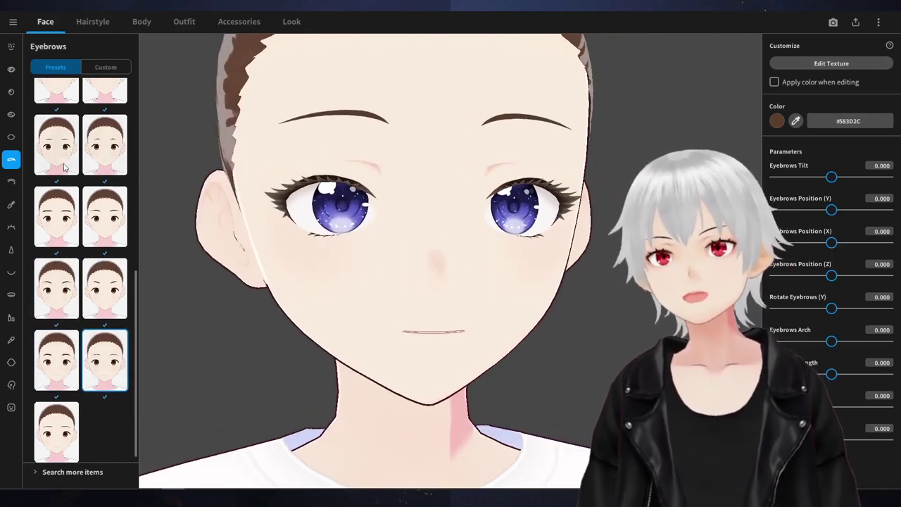
Try the face without an eyelid crease and restore the first eyelid preset
click(11, 182)
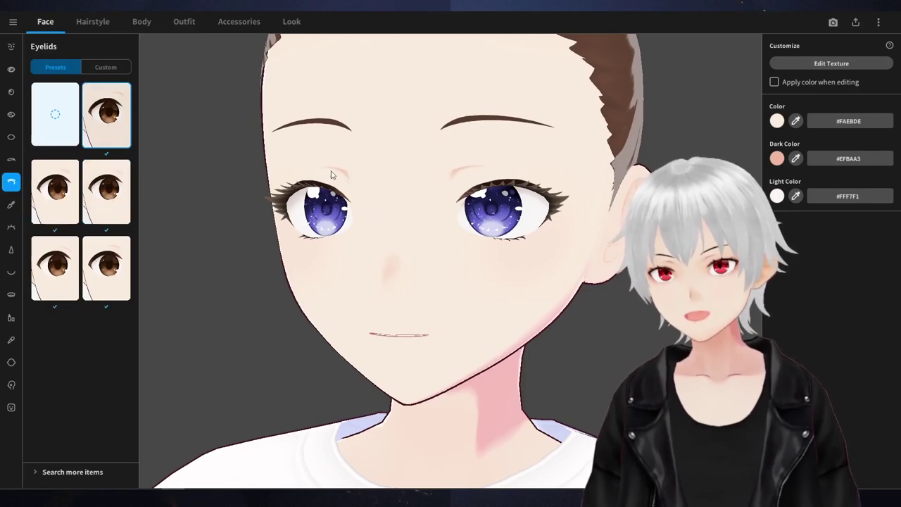
scroll(389, 197, up, 2)
right_drag(493, 176, 473, 181)
right_drag(317, 161, 361, 154)
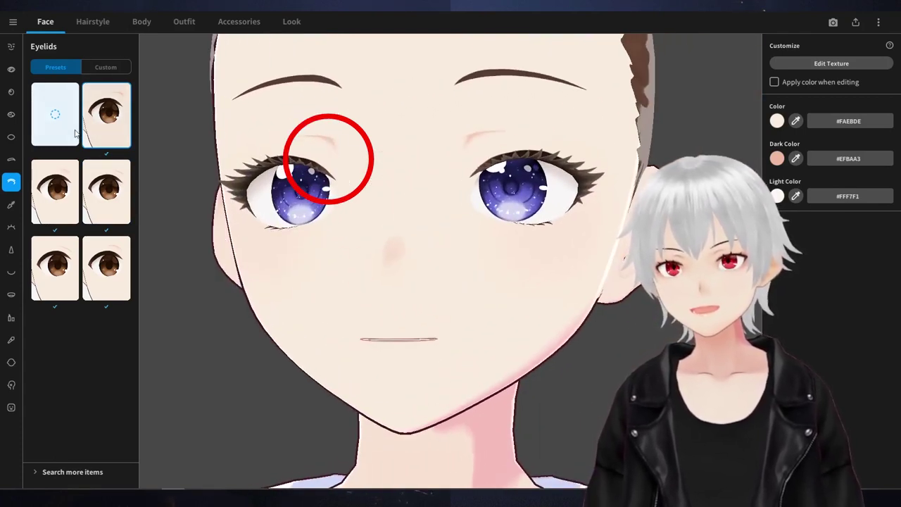
click(74, 134)
right_drag(393, 153, 399, 153)
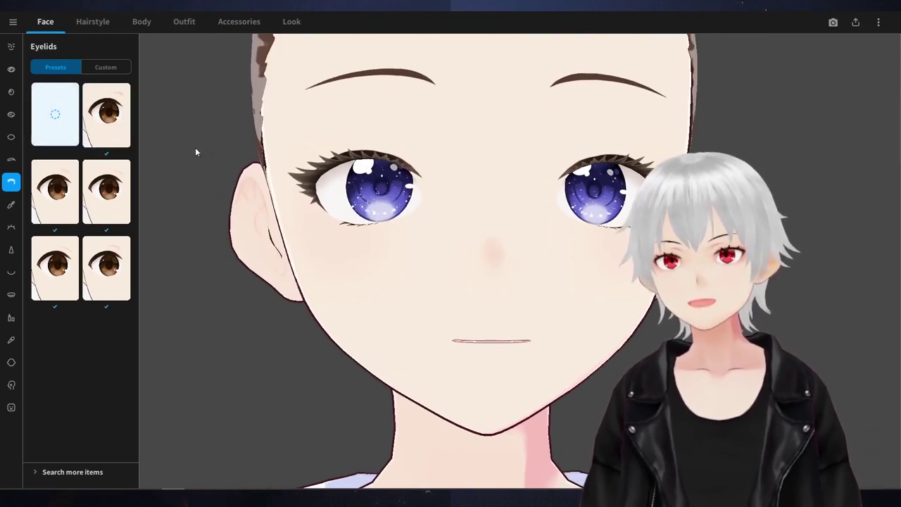
click(106, 120)
right_drag(319, 134, 330, 147)
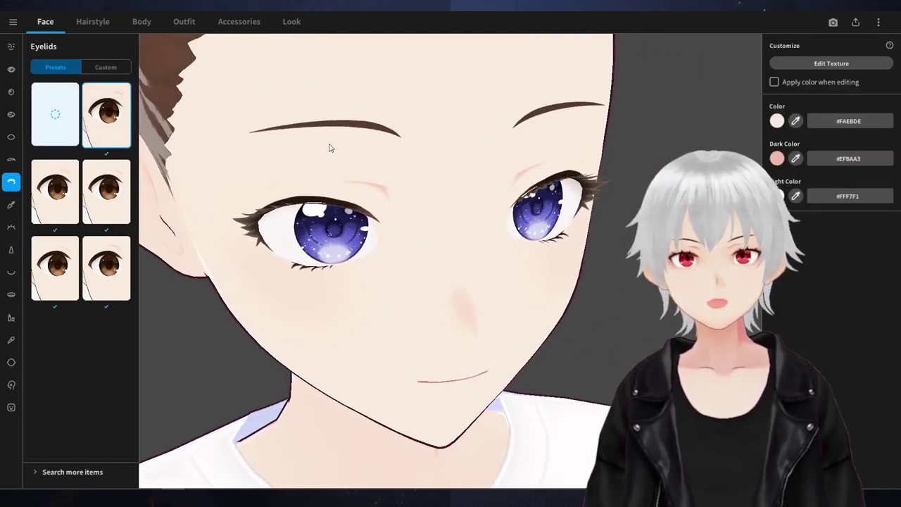
Try several eyeliner presets, including the one with rounded bumps along the upper lid
click(10, 204)
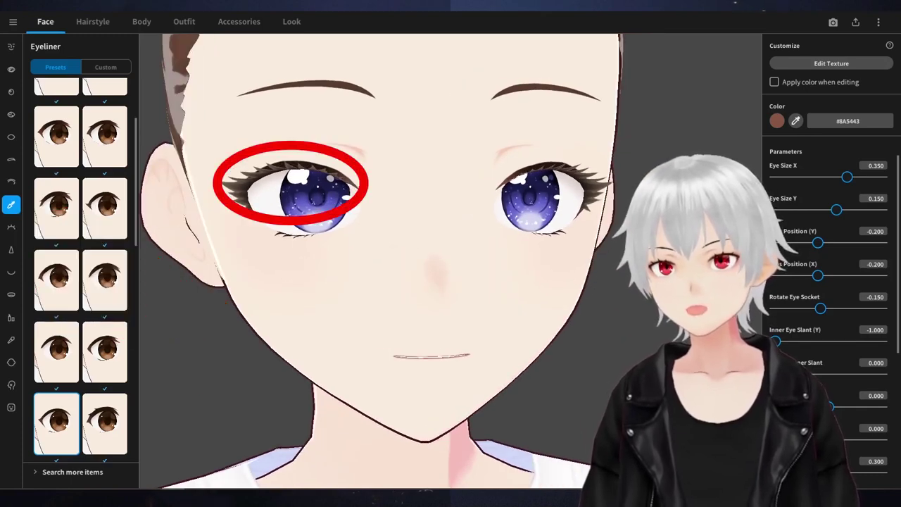
mouse_move(315, 171)
right_down()
mouse_move(325, 185)
mouse_move(316, 182)
right_up()
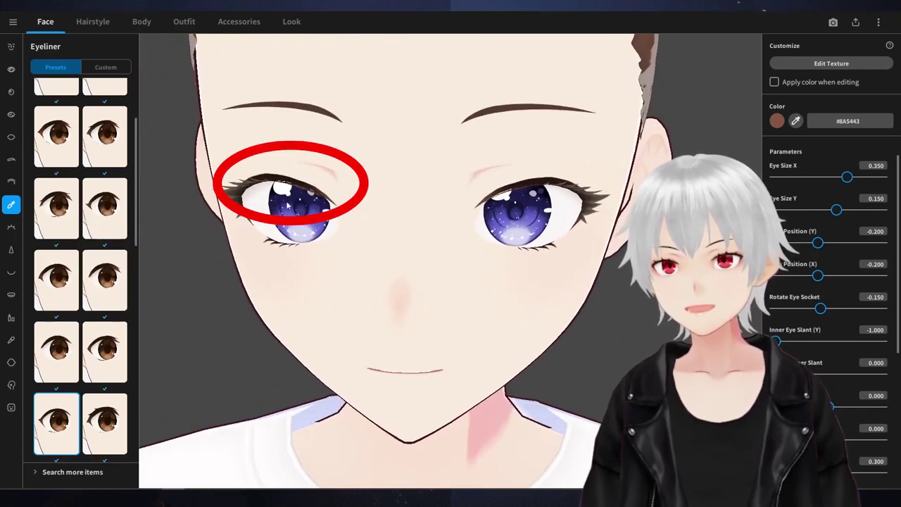
right_drag(247, 236, 381, 185)
click(115, 144)
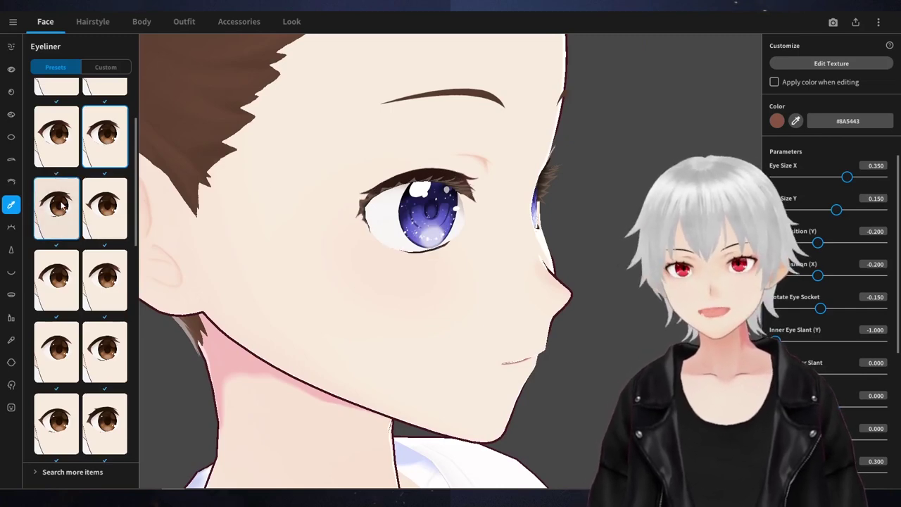
right_drag(364, 210, 320, 204)
key(ctrl+z)
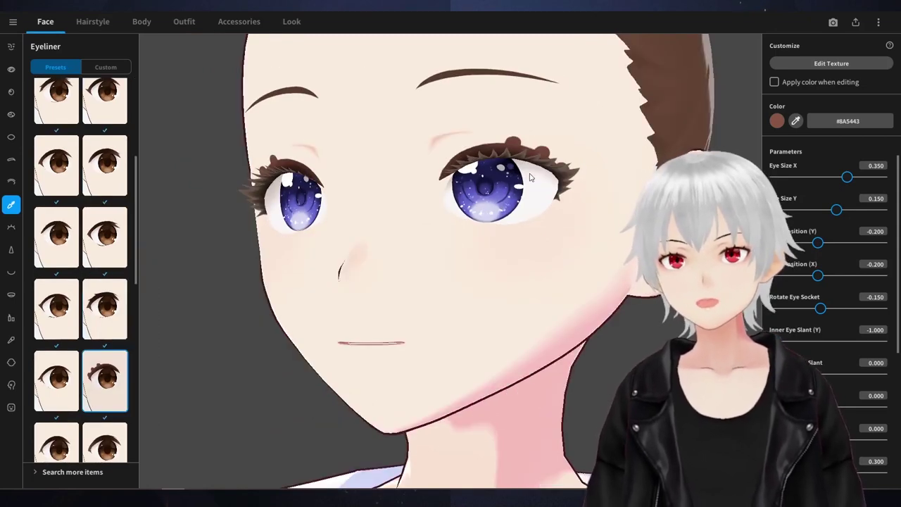
Apply the eyeliner preset with upswept spikes on the upper lid and small lash marks below the eye
mouse_move(530, 167)
right_down()
mouse_move(542, 164)
mouse_move(538, 182)
right_up()
scroll(121, 350, down, 2)
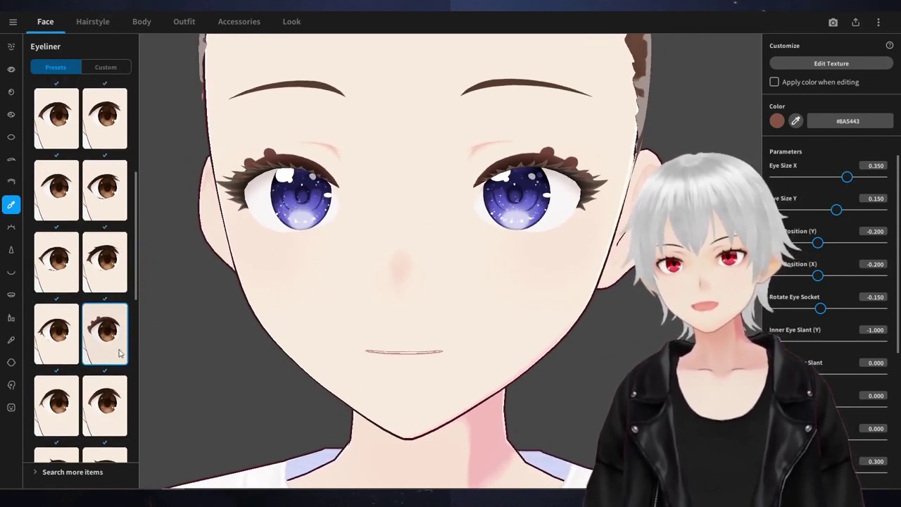
scroll(153, 340, down, 3)
click(104, 426)
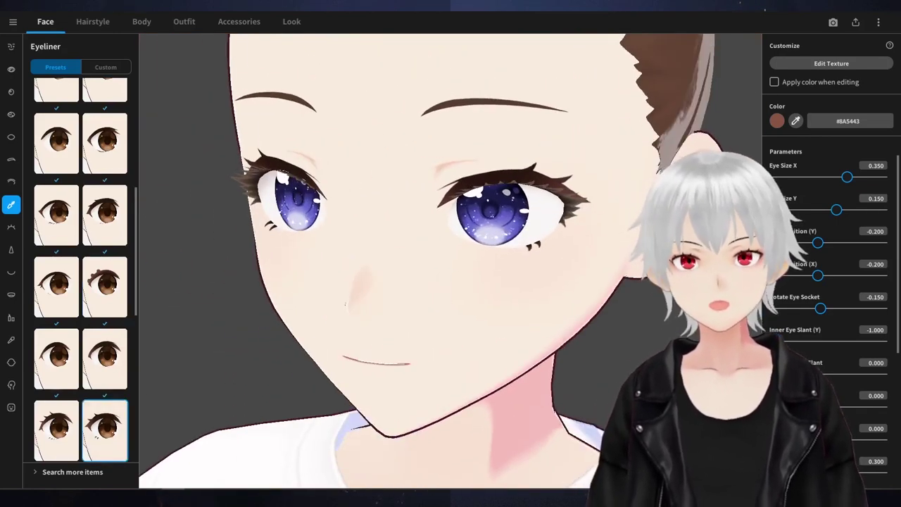
Replace the dense eyelashes with the preset that has a few pointed lashes at the outer corners
click(11, 228)
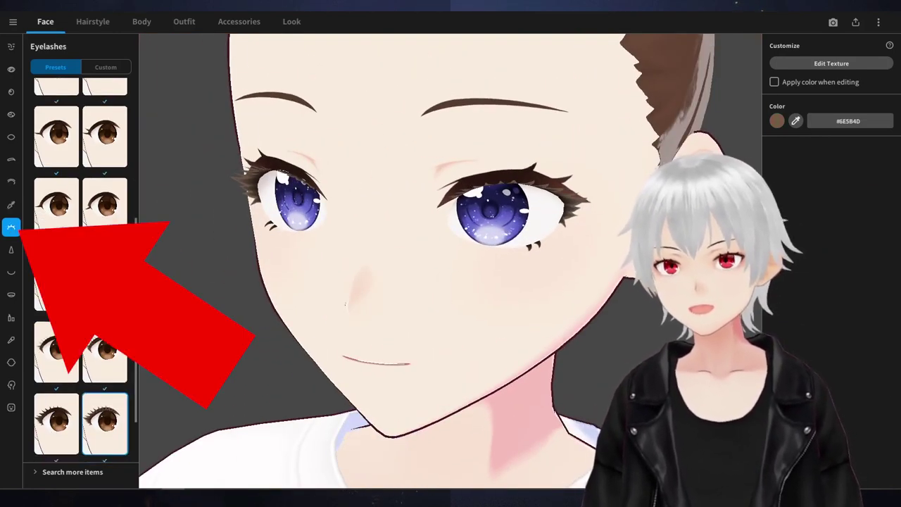
scroll(80, 270, down, 1)
mouse_move(563, 275)
right_down()
mouse_move(535, 284)
mouse_move(570, 271)
right_up()
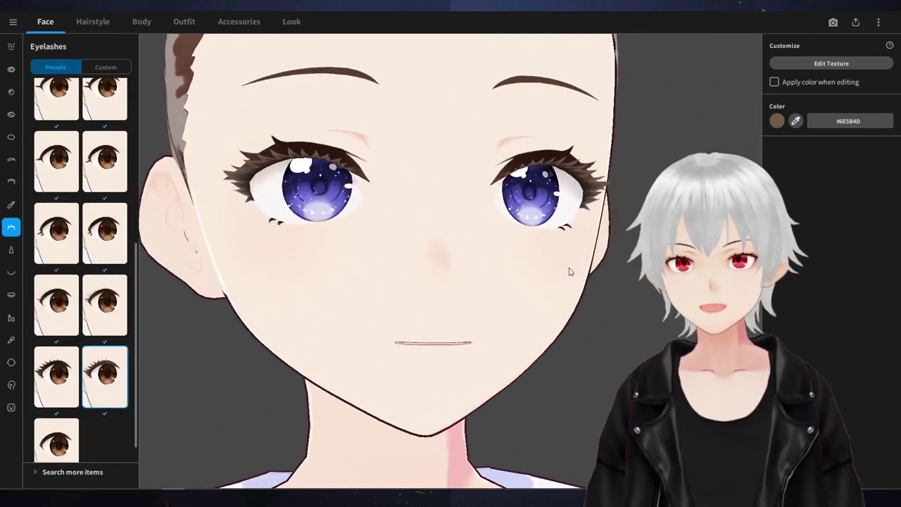
mouse_move(582, 175)
right_down()
mouse_move(569, 204)
mouse_move(570, 188)
right_up()
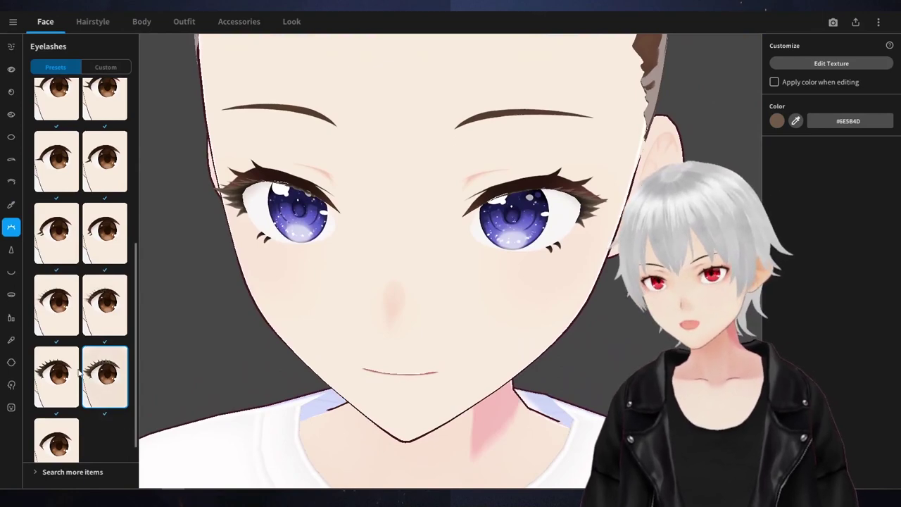
click(104, 232)
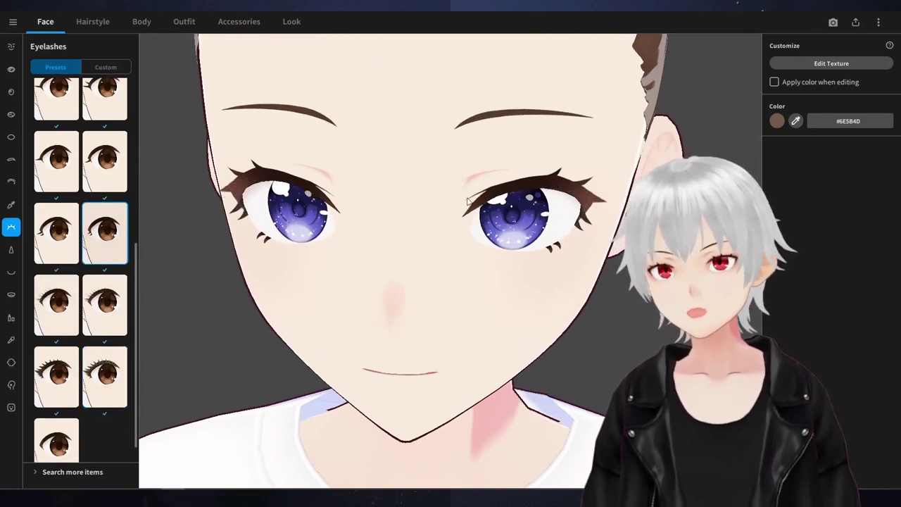
Try several other eyelash presets and compare them on the face
right_drag(402, 212, 413, 211)
scroll(98, 126, up, 5)
click(99, 127)
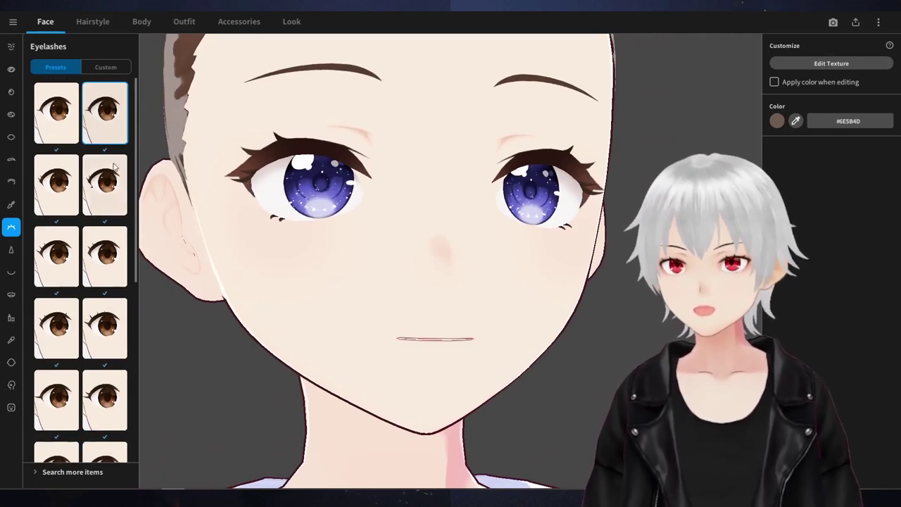
click(110, 170)
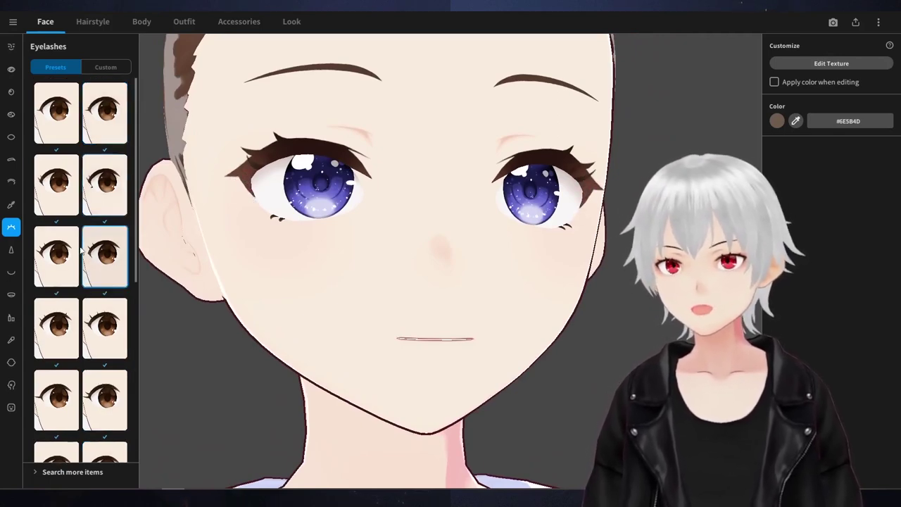
click(56, 185)
click(105, 330)
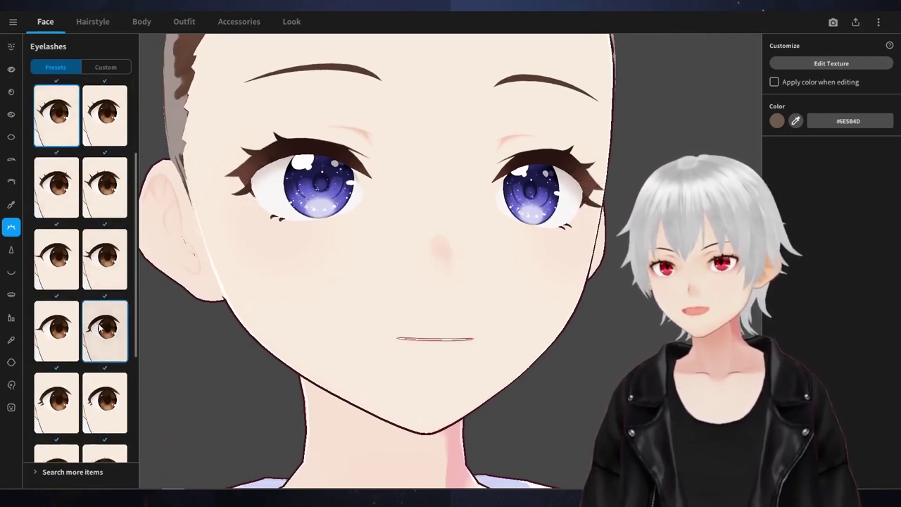
drag(372, 246, 445, 249)
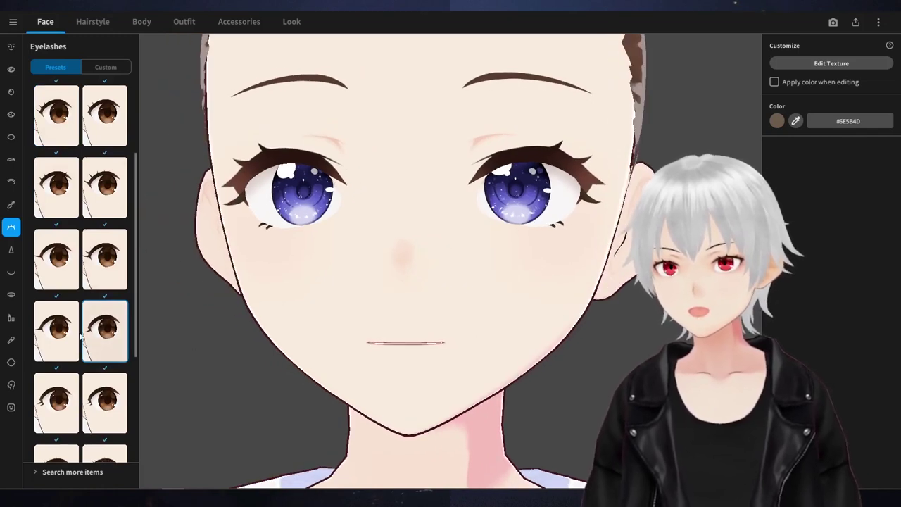
Apply the eyelash preset with pointed outer-corner lashes, from the row just before the dense spiky presets
scroll(69, 358, down, 1)
click(68, 357)
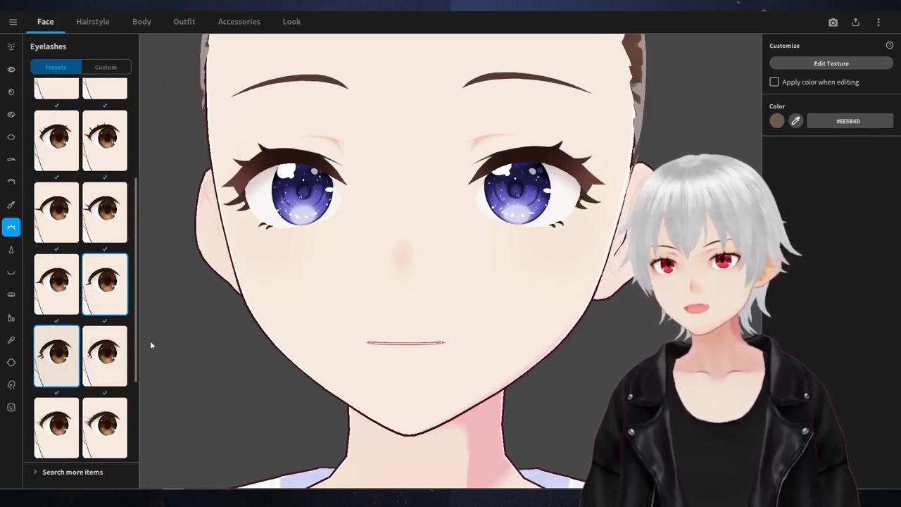
drag(359, 312, 559, 272)
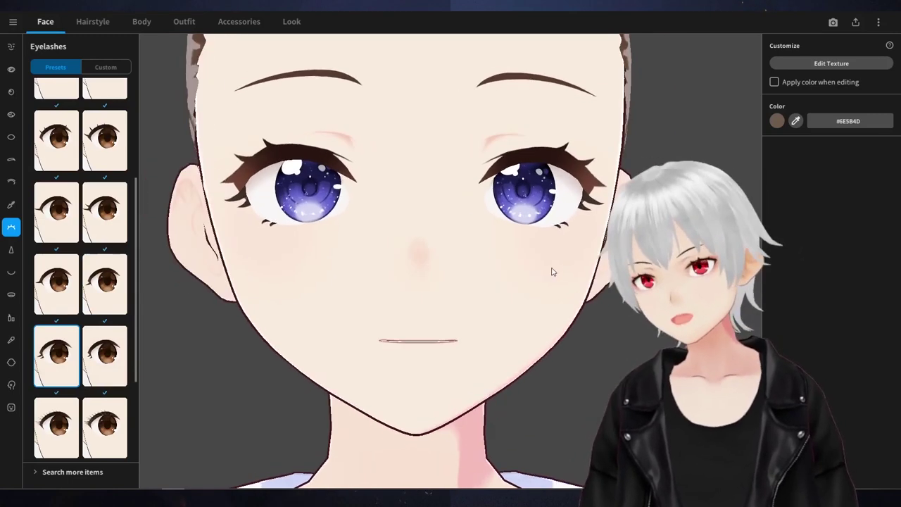
Try a larger Nose Size on the face in profile and reset it to 0
click(11, 249)
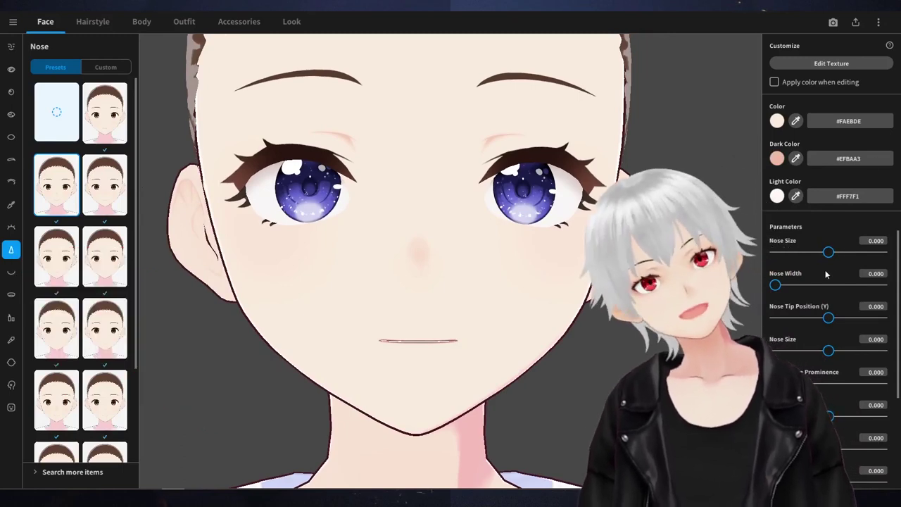
right_drag(718, 274, 606, 274)
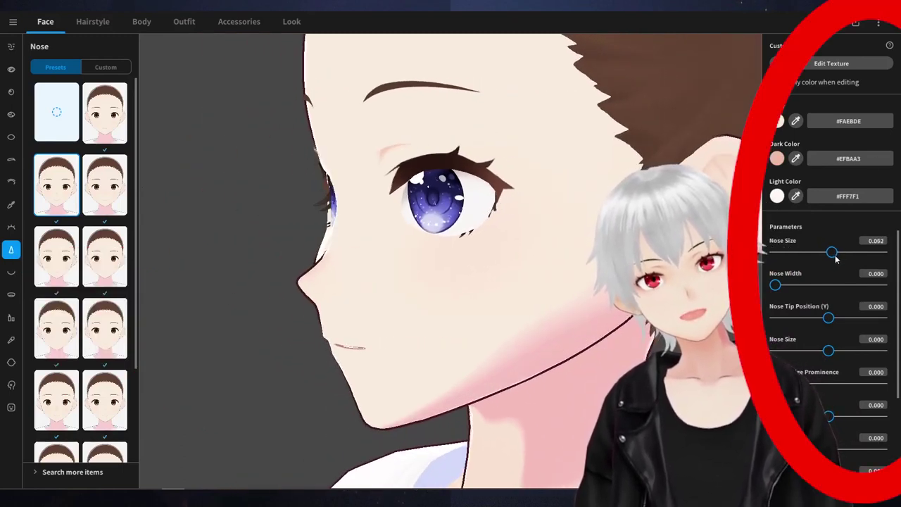
drag(836, 259, 832, 259)
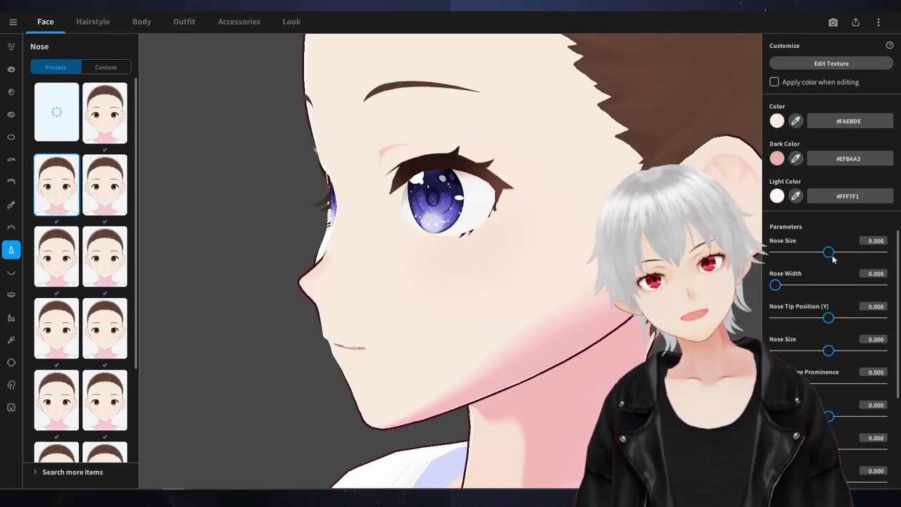
click(868, 250)
click(876, 241)
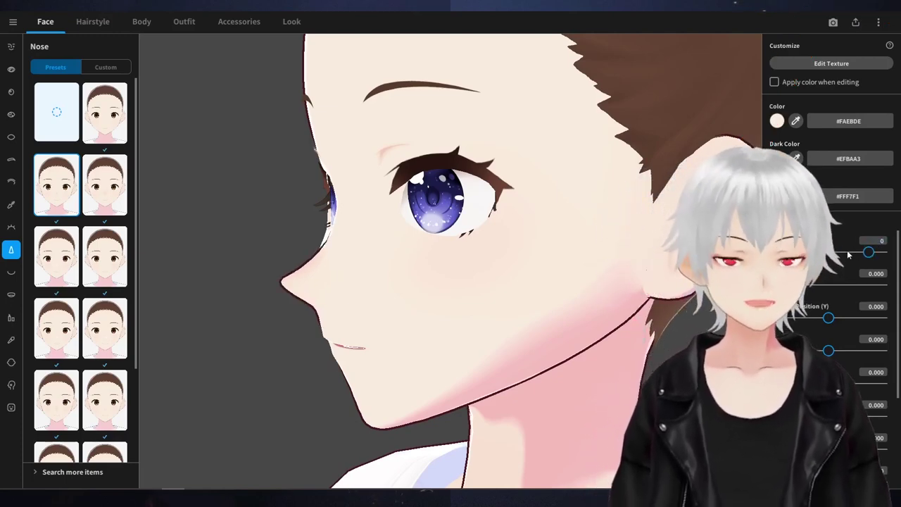
text(0)
key(Return)
drag(660, 292, 580, 284)
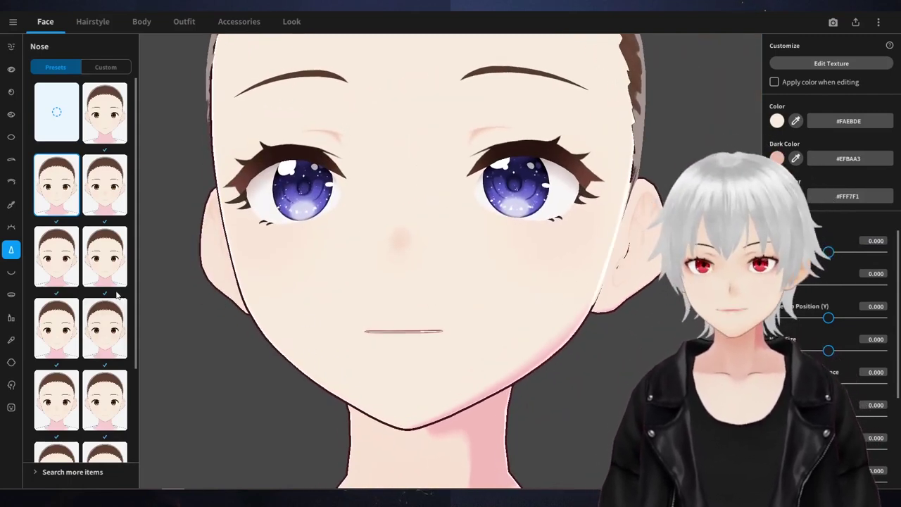
Try several nose presets on the face, including the one with broad bridge shading and nostril marks
click(104, 185)
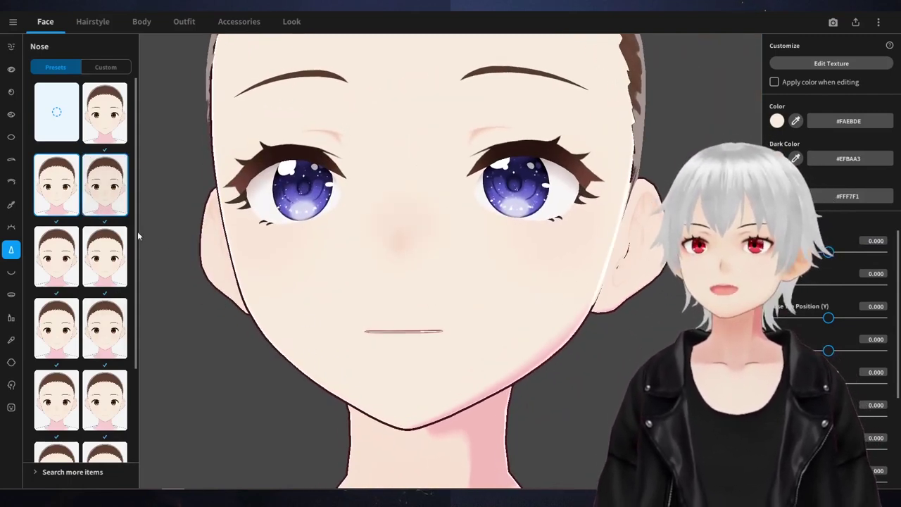
click(112, 257)
click(57, 258)
scroll(321, 310, down, 5)
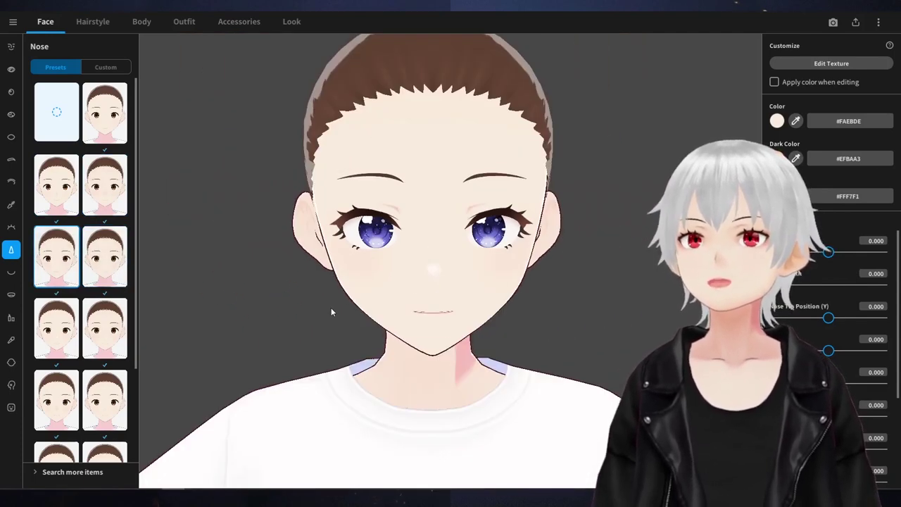
click(104, 329)
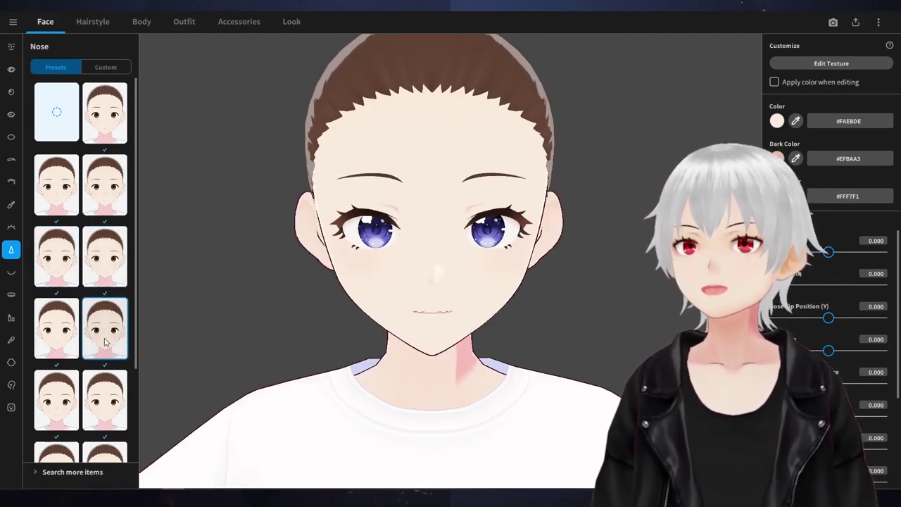
click(104, 400)
click(70, 402)
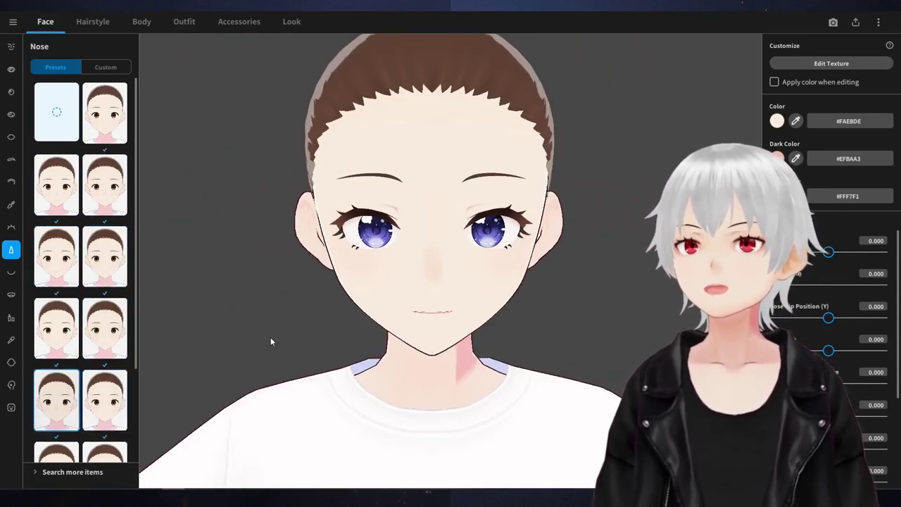
scroll(276, 336, up, 2)
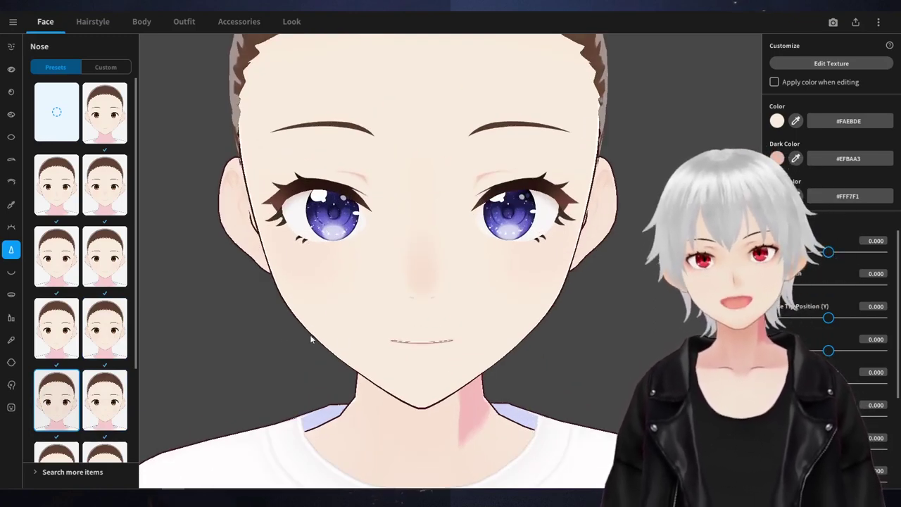
Try the nose preset with only a short vertical line and the one with shading along one side of the bridge
click(105, 398)
drag(331, 350, 316, 350)
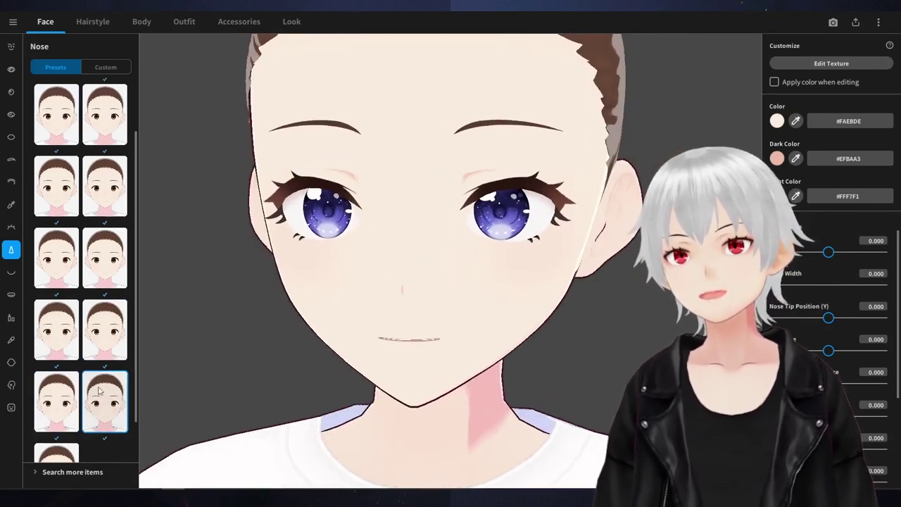
click(63, 402)
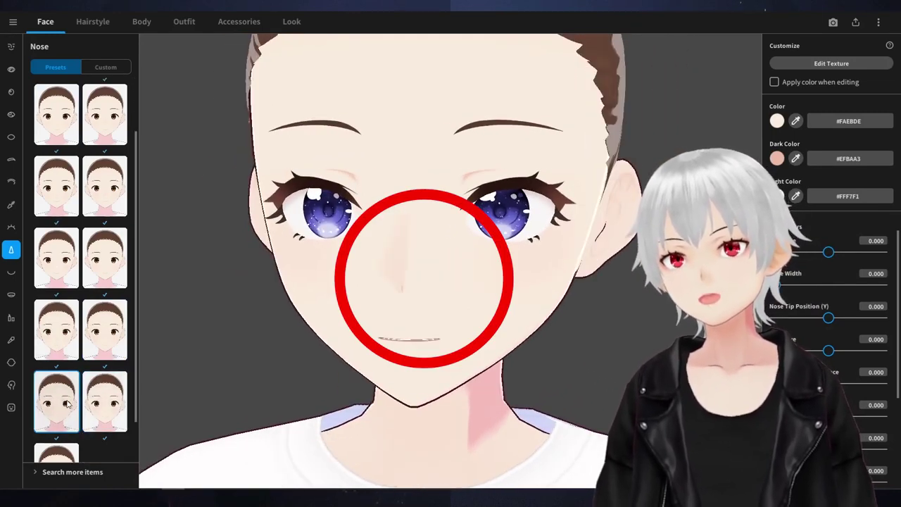
right_drag(262, 316, 274, 315)
drag(358, 268, 402, 253)
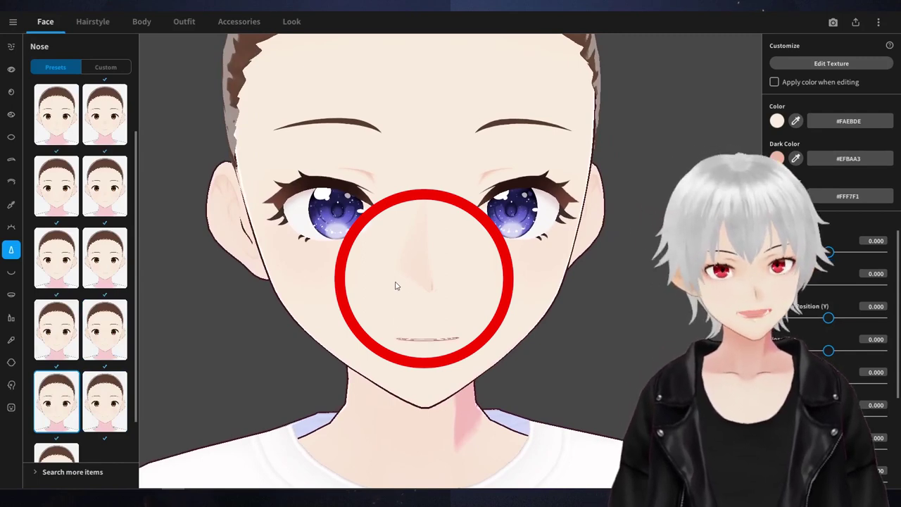
Try the nose presets with a small highlight, a highlight with shadow, and a faint shaded tip
click(69, 275)
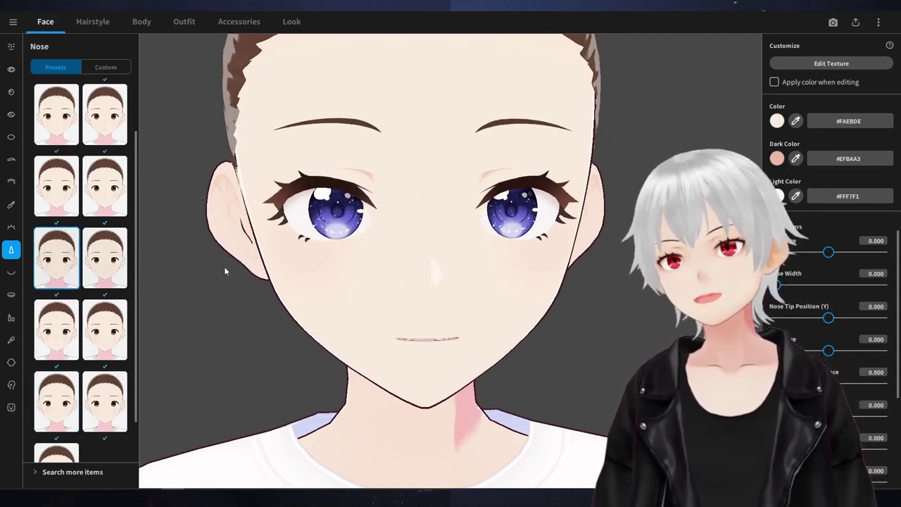
drag(451, 279, 446, 282)
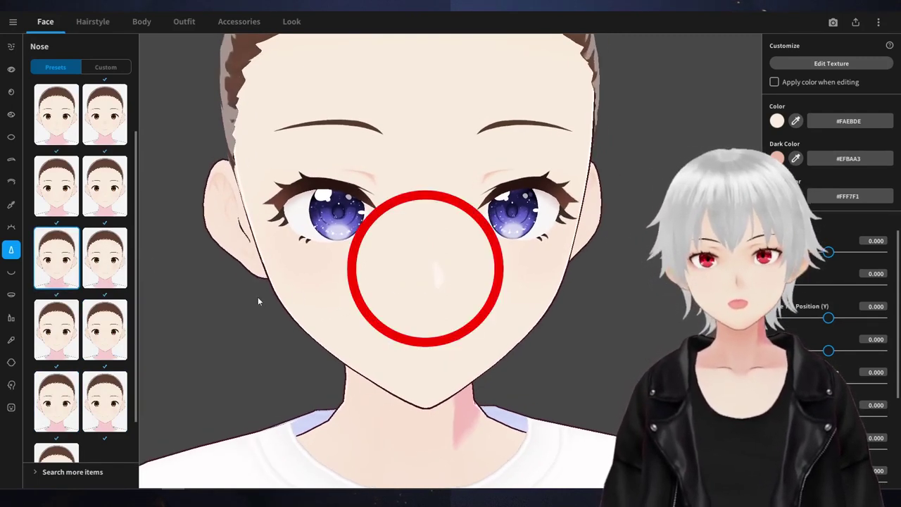
click(122, 283)
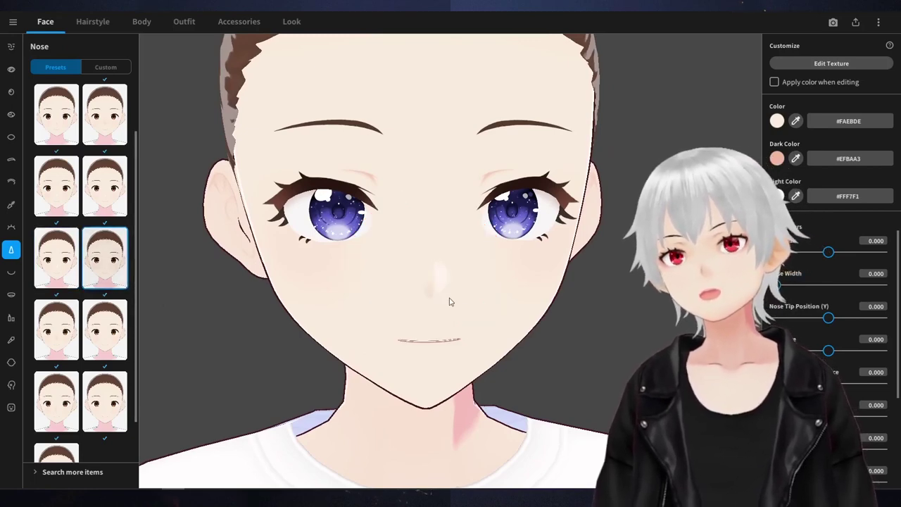
click(109, 343)
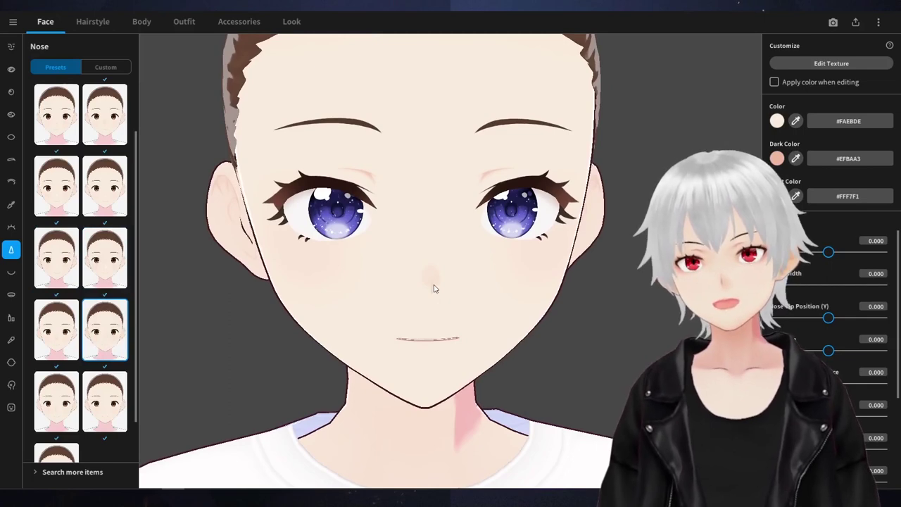
Compare the remaining nose presets and apply the one with a round tinted tip and a short vertical line
click(105, 113)
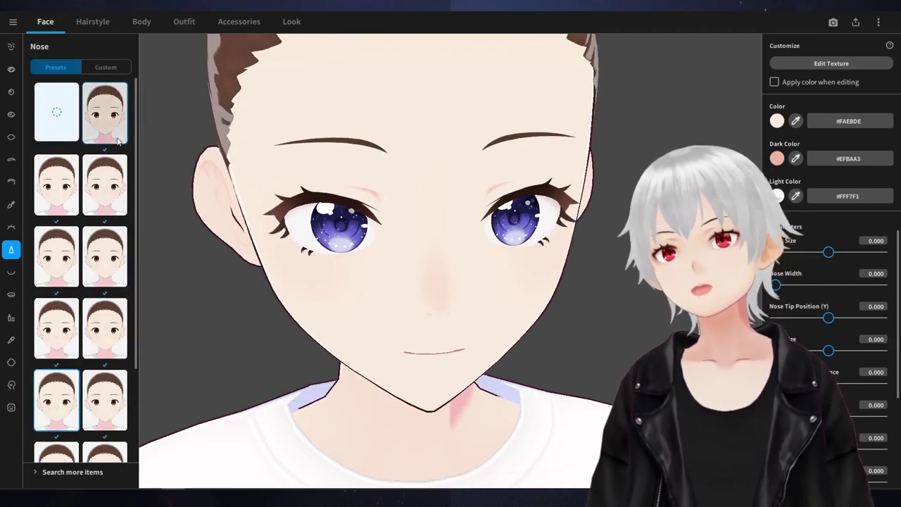
right_drag(392, 360, 396, 371)
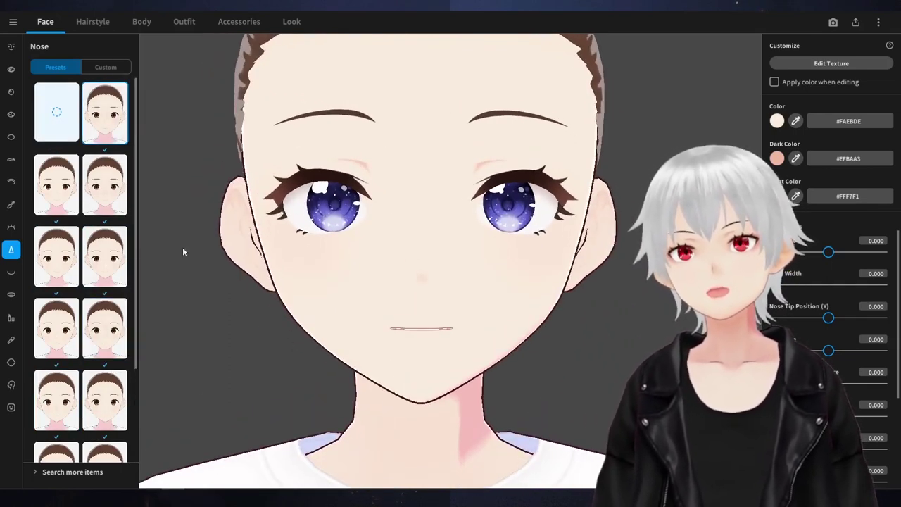
click(124, 213)
click(122, 276)
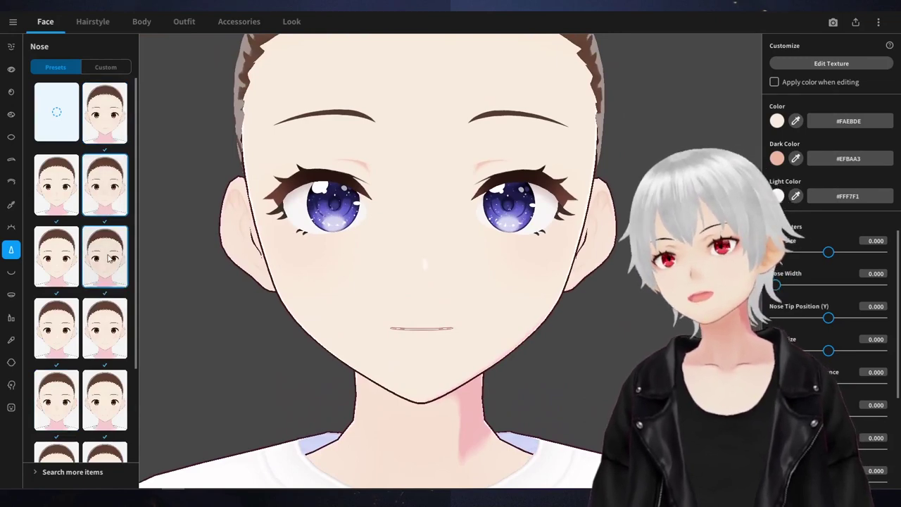
click(102, 322)
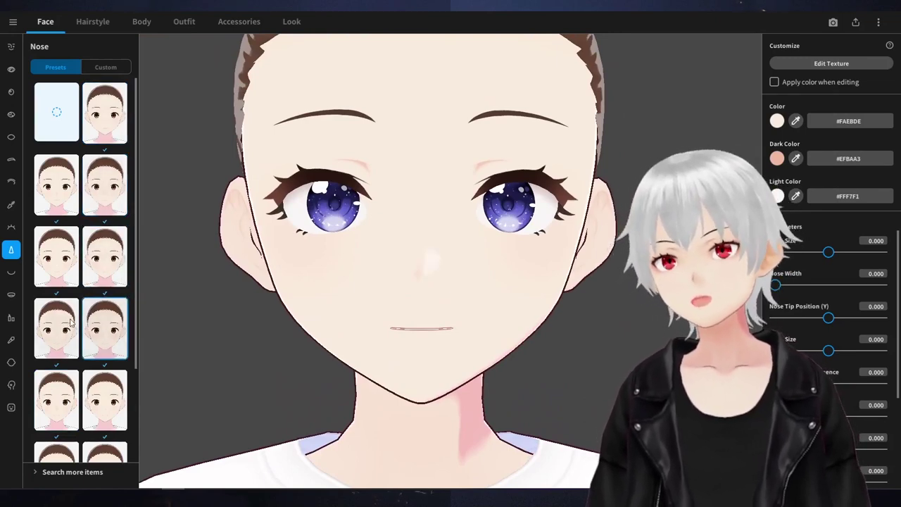
click(105, 400)
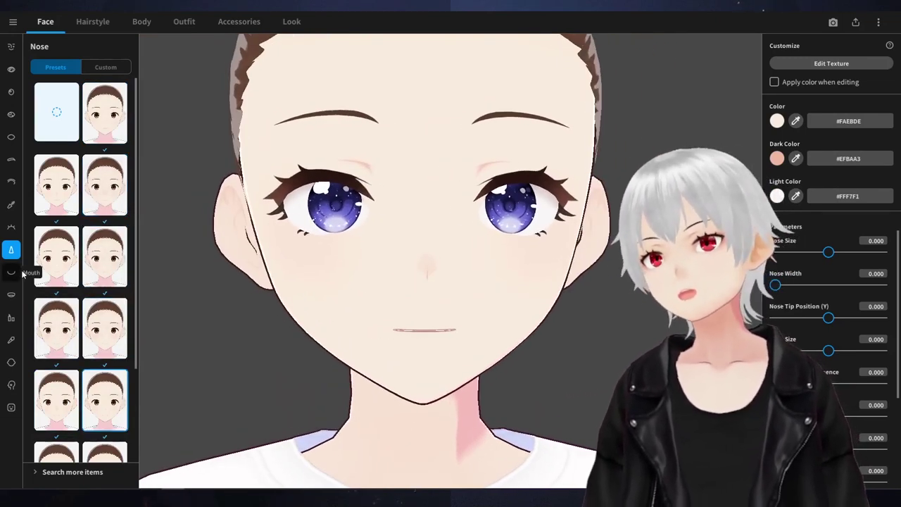
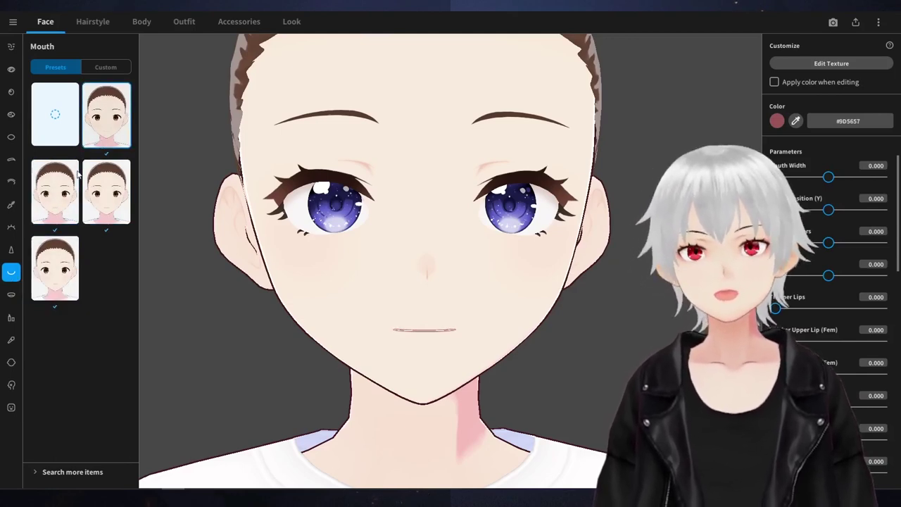
Try alternative mouth and mouth interior presets, restoring the first mouth preset and the third mouth interior preset
scroll(493, 282, up, 2)
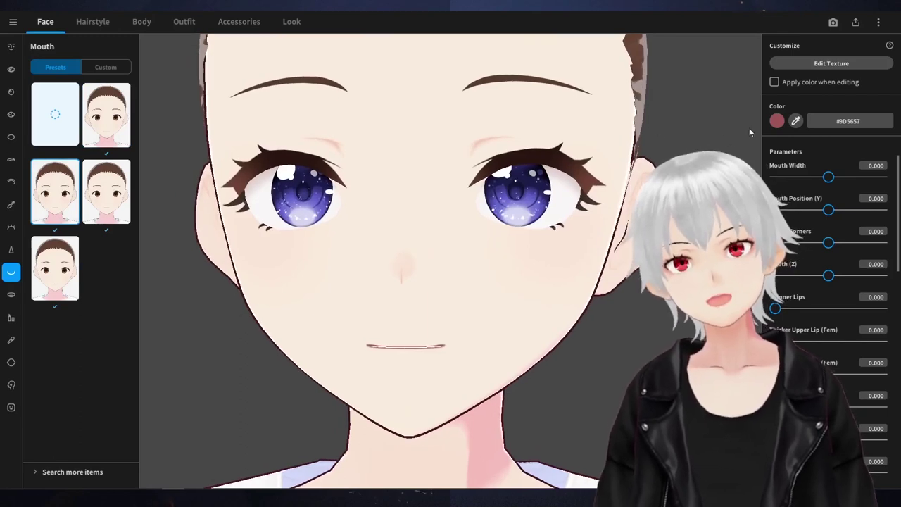
click(113, 126)
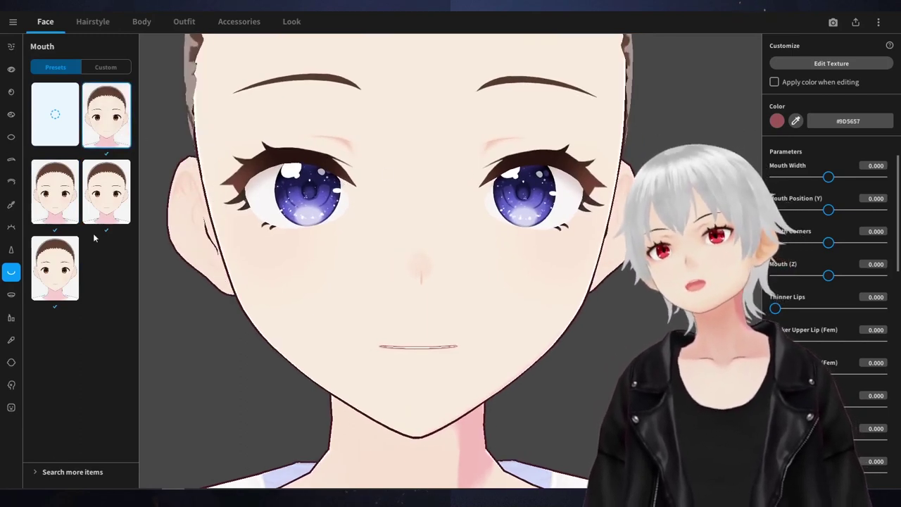
click(11, 295)
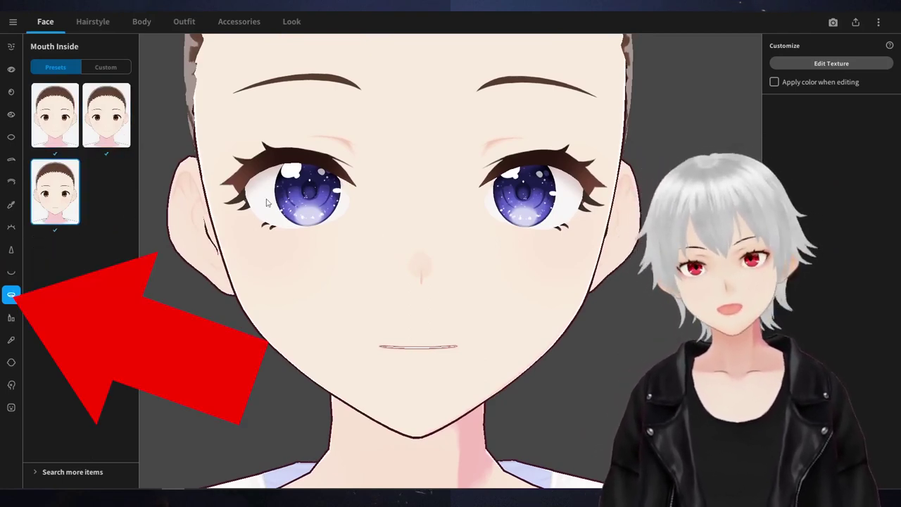
click(104, 126)
click(50, 125)
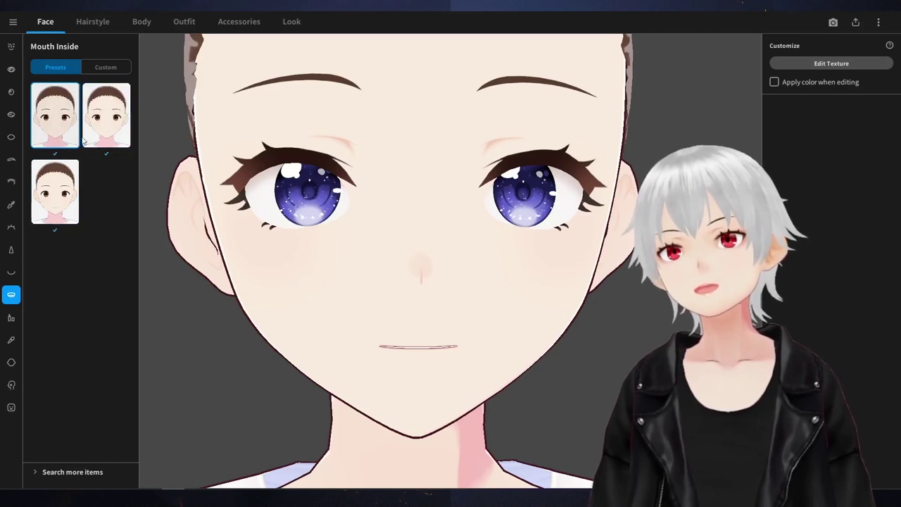
click(54, 192)
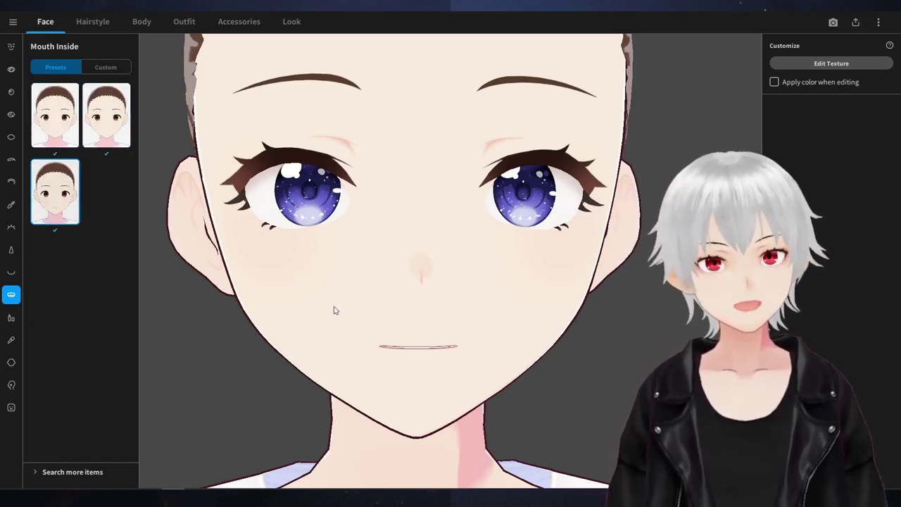
Preview the Smiling, Sad, Angry, Happy and Surprised facial expressions on the avatar
click(22, 408)
scroll(228, 205, down, 2)
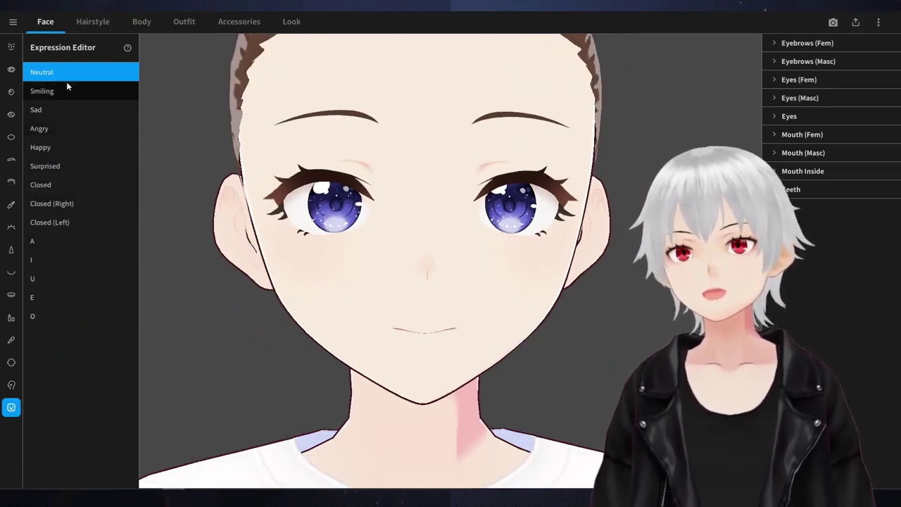
click(69, 60)
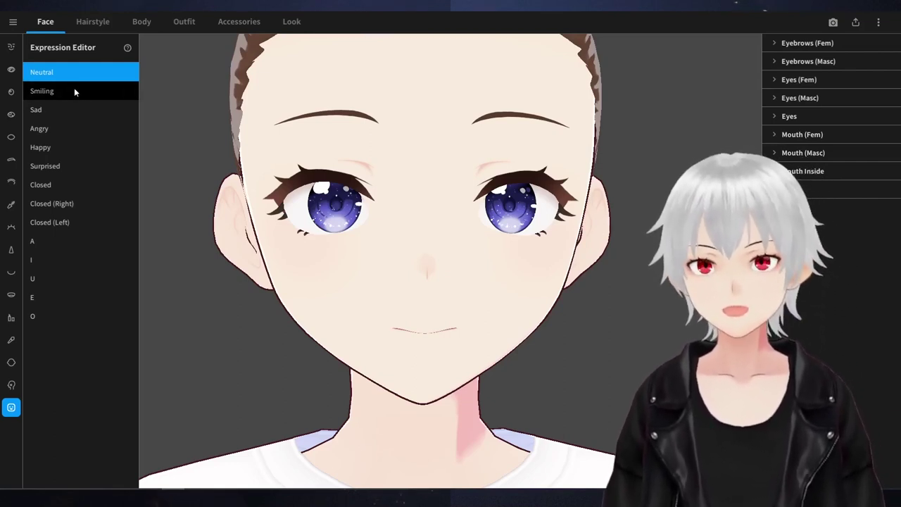
click(74, 90)
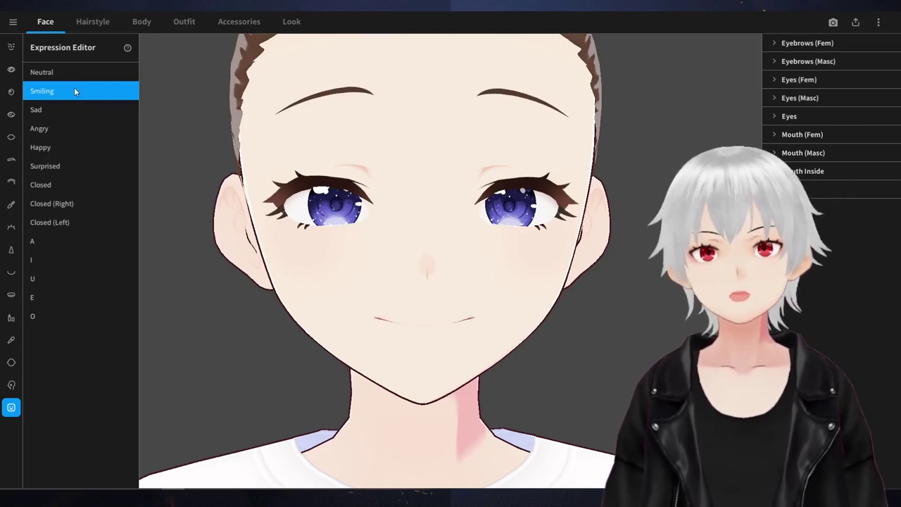
click(60, 109)
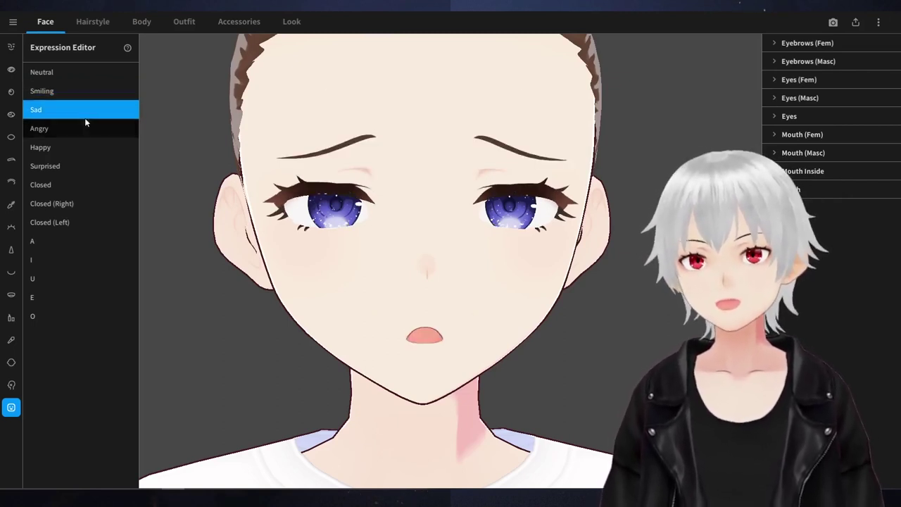
click(73, 128)
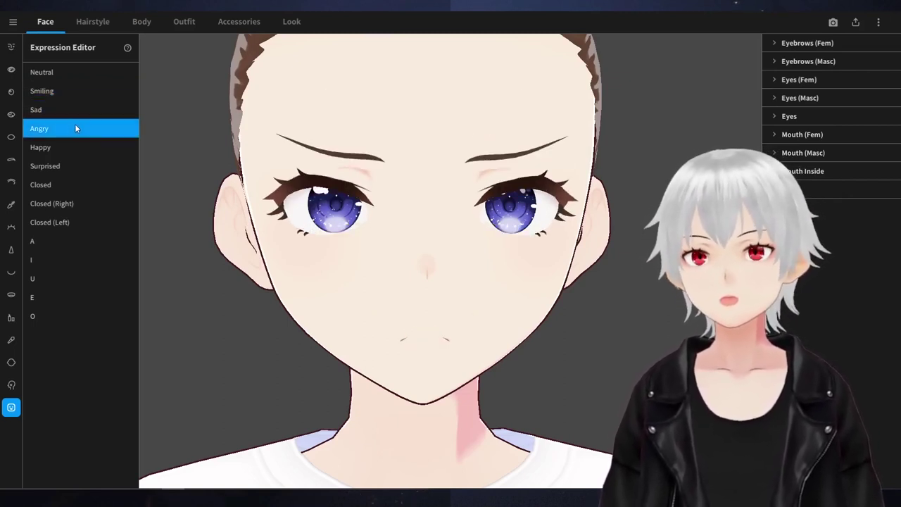
click(73, 146)
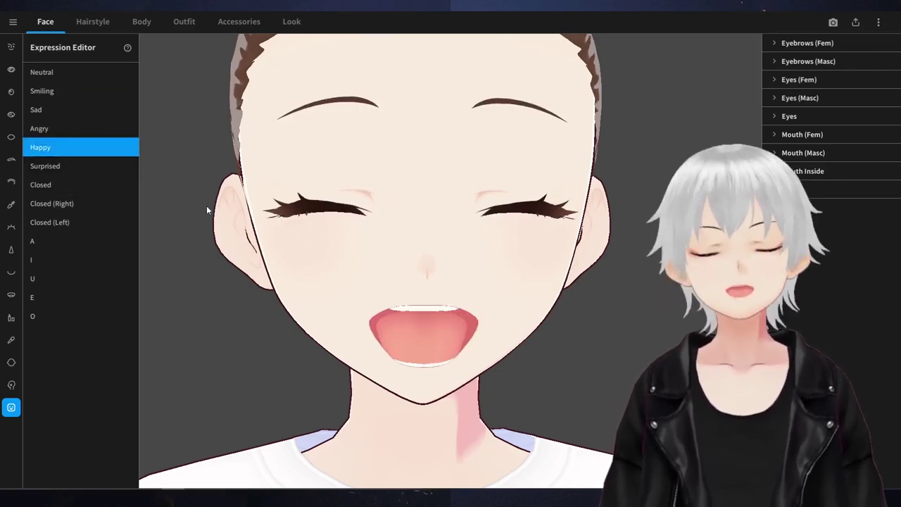
click(64, 166)
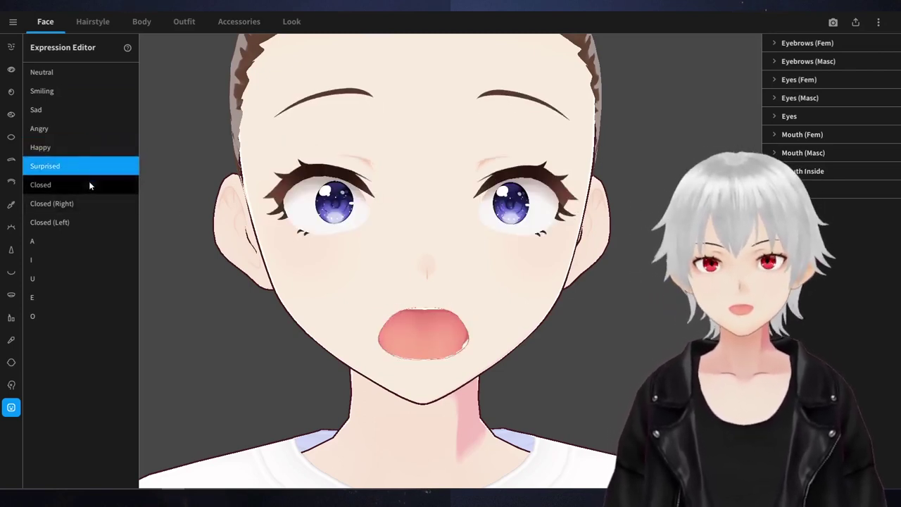
Preview the closed-eye expressions, including right-only and left-only, and the A, I, U, E and O mouth shapes
click(82, 190)
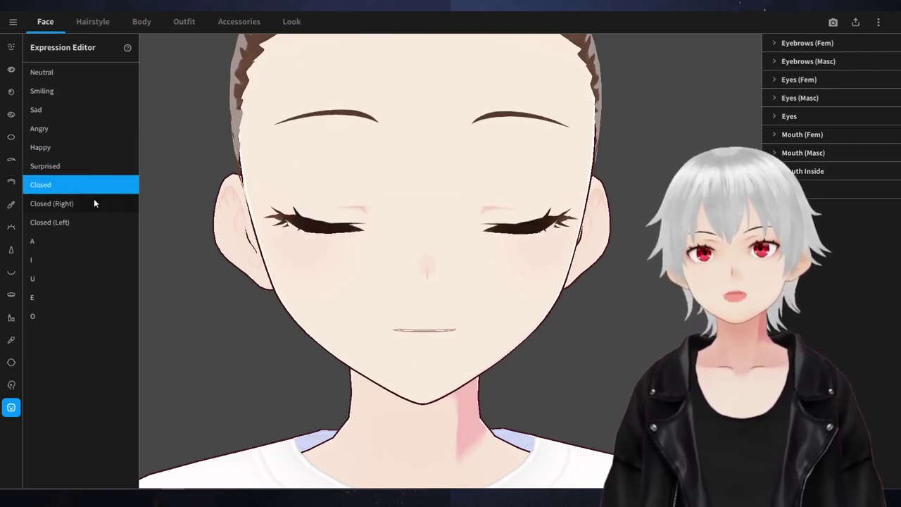
click(94, 203)
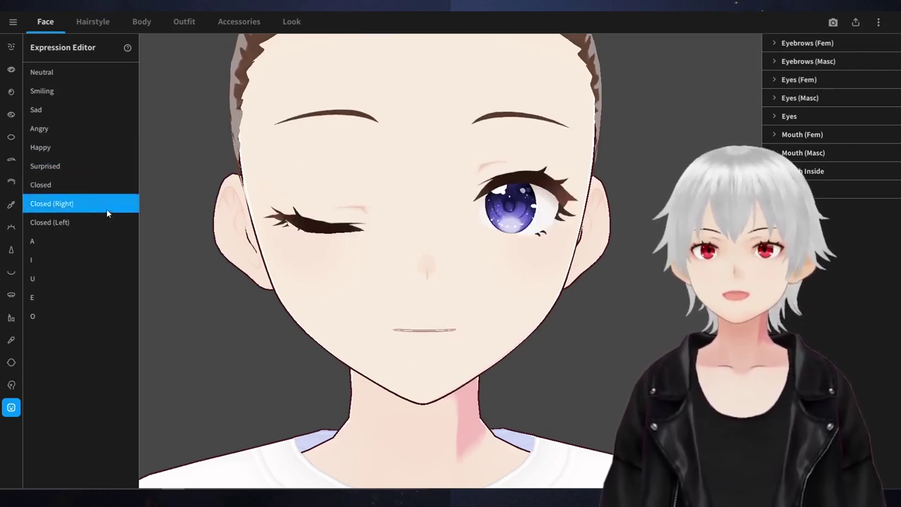
click(97, 218)
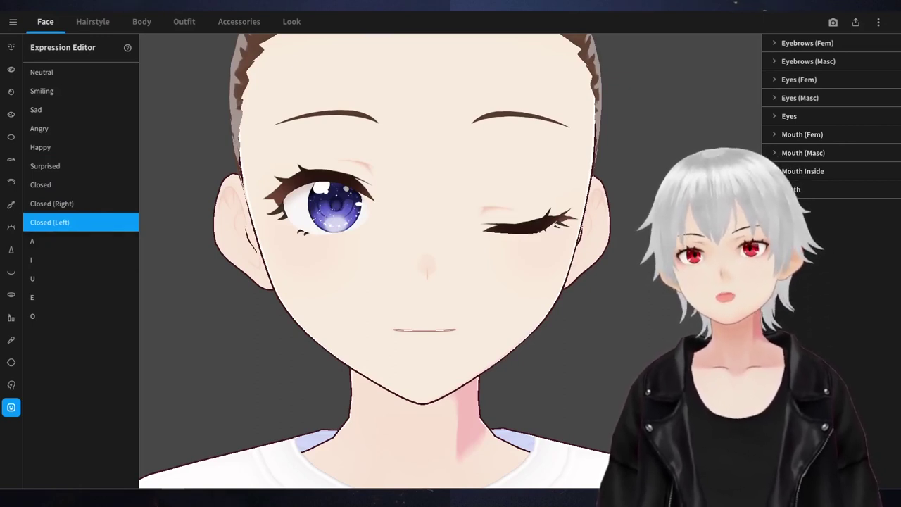
click(86, 243)
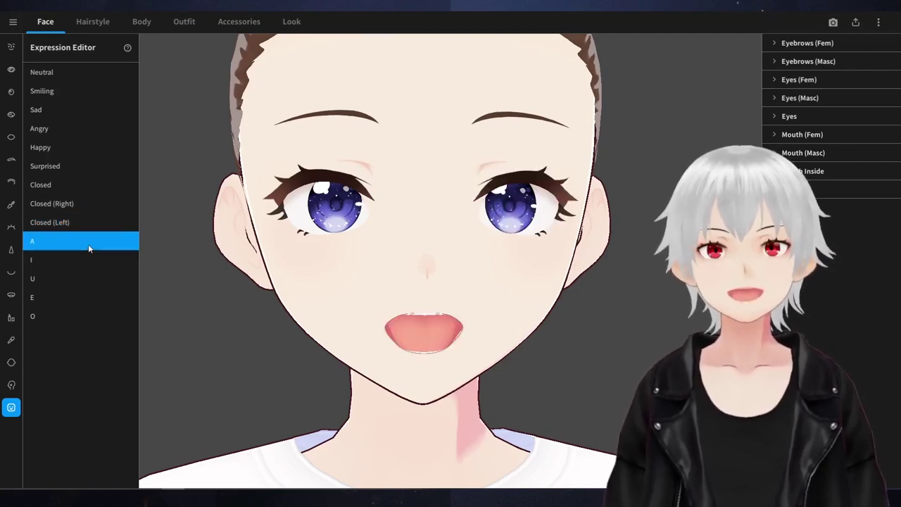
click(86, 260)
click(81, 278)
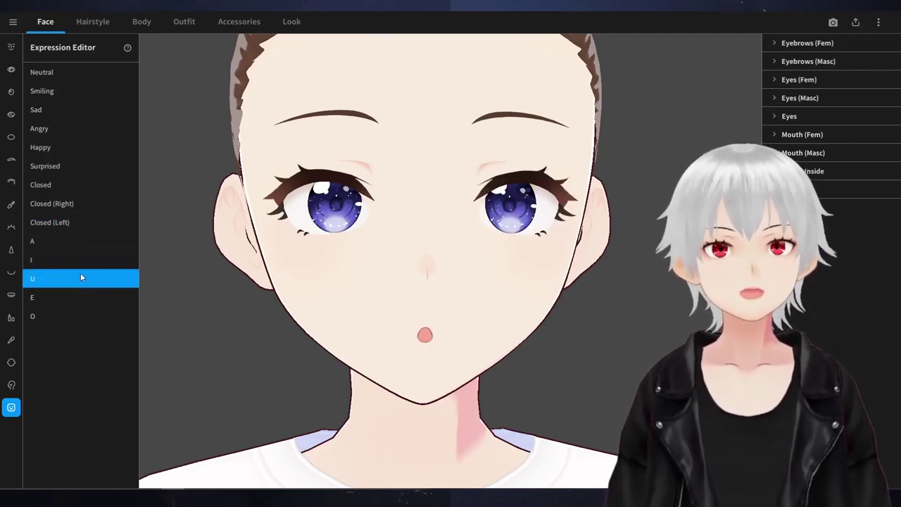
click(88, 297)
click(97, 316)
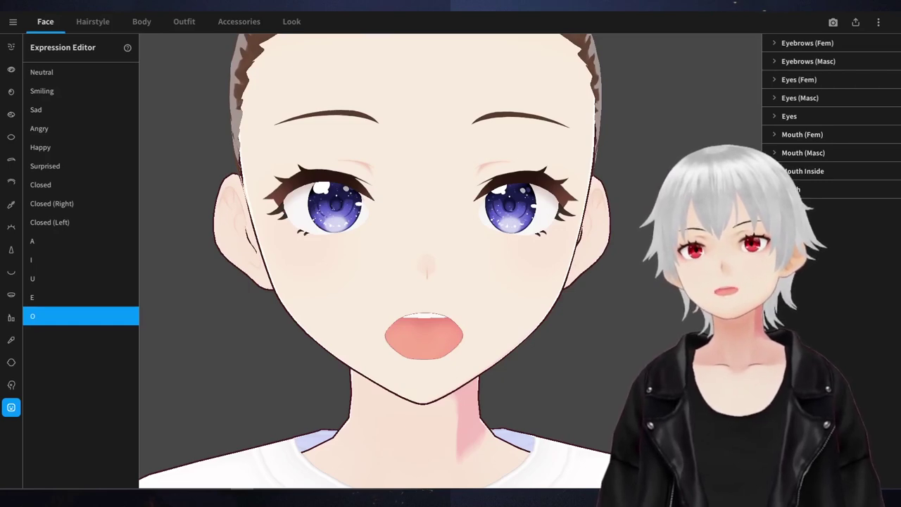
With the Happy expression shown, compare the first two mouth interior presets and apply the first one
click(40, 148)
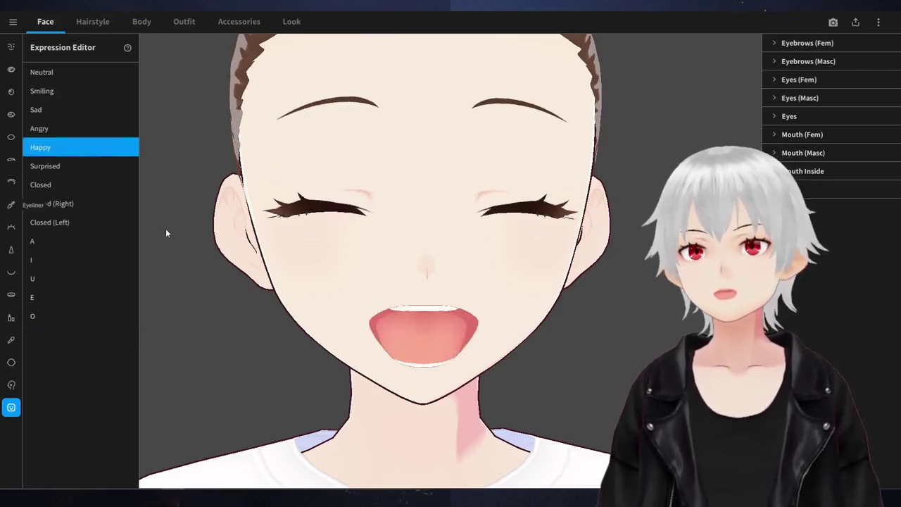
click(11, 295)
click(107, 115)
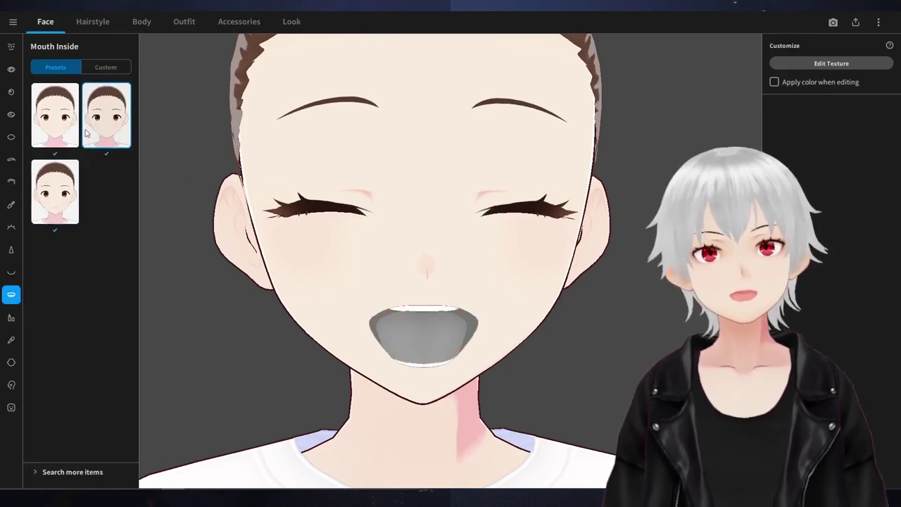
click(55, 115)
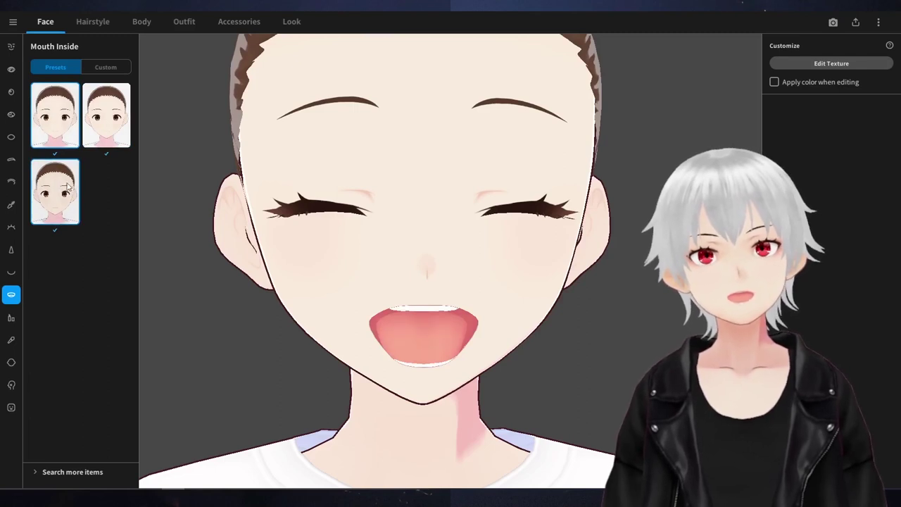
click(99, 135)
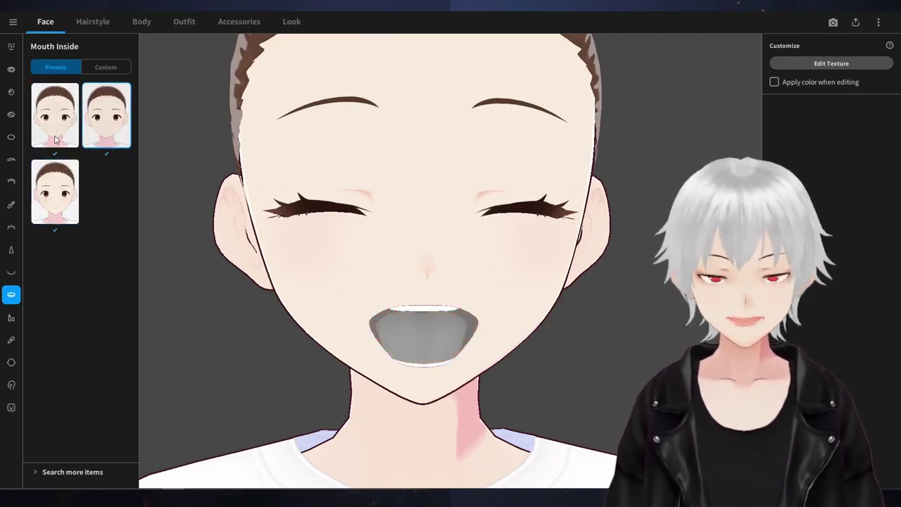
click(56, 140)
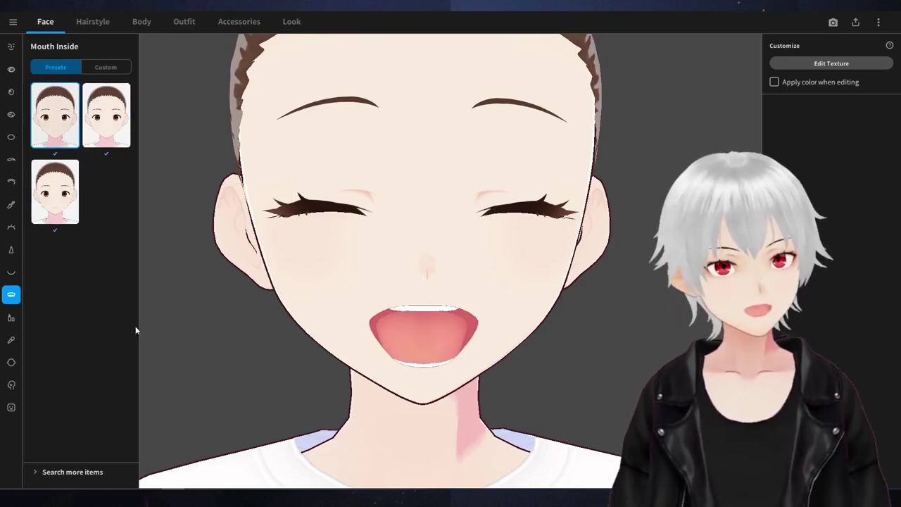
Compare the lip presets and apply the one directly after the empty preset
click(11, 317)
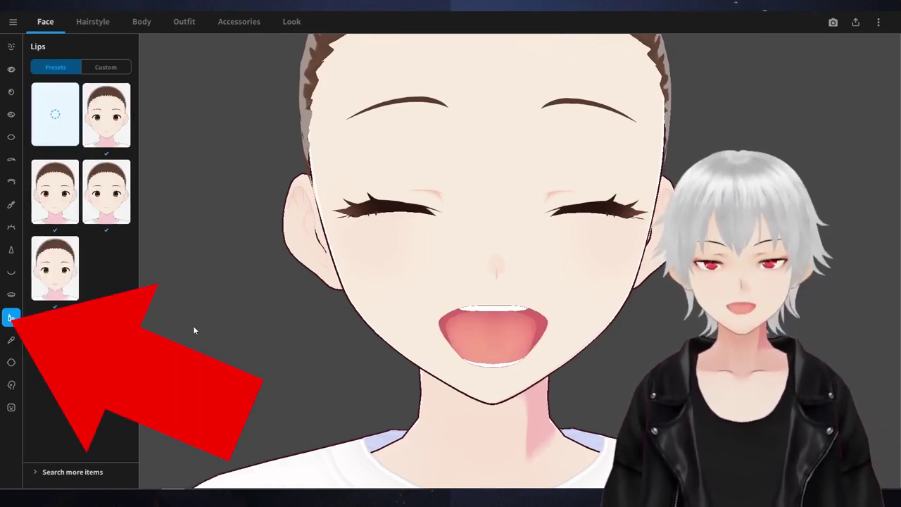
click(113, 127)
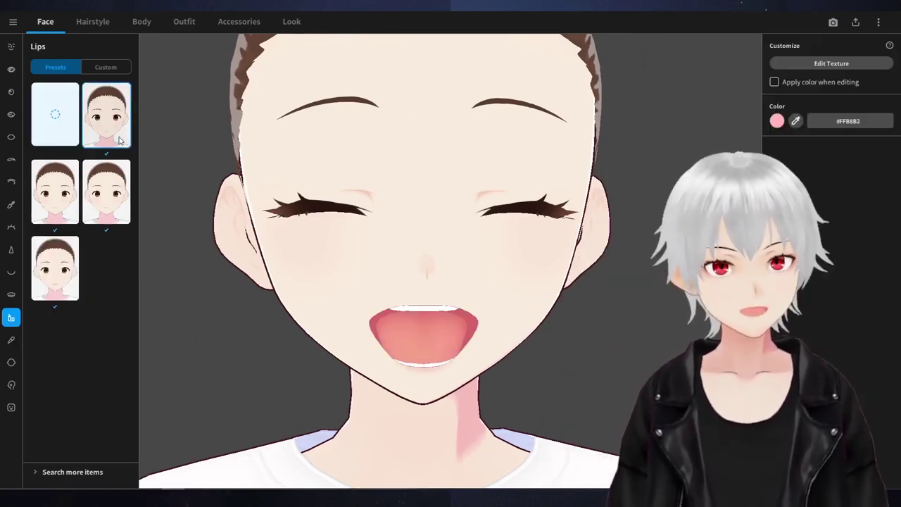
click(108, 217)
click(74, 211)
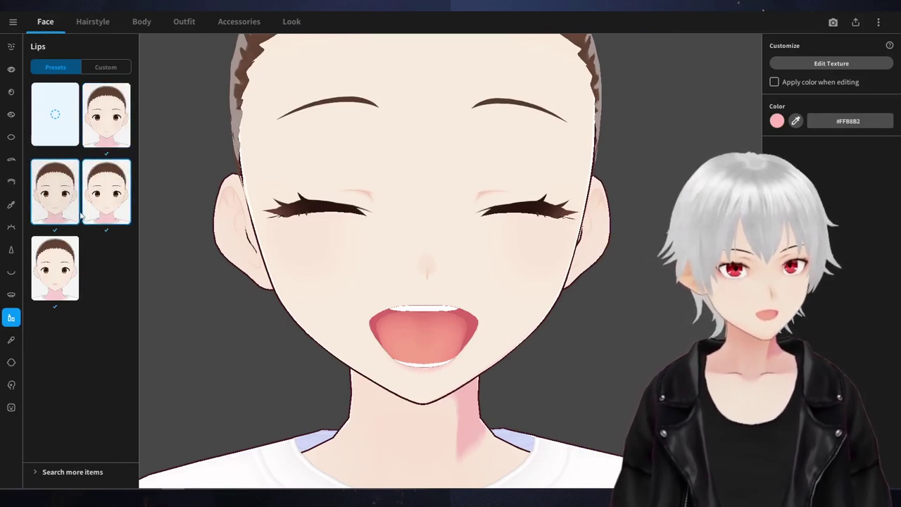
click(73, 250)
click(95, 220)
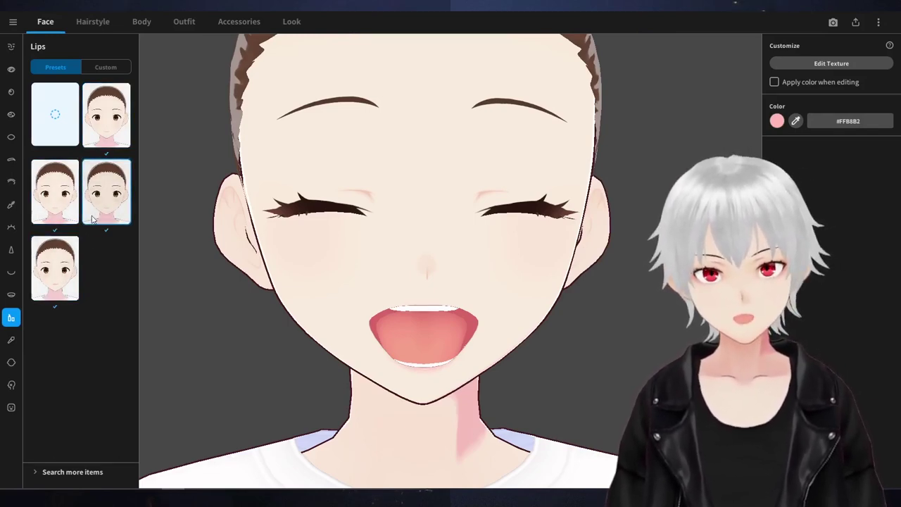
click(113, 141)
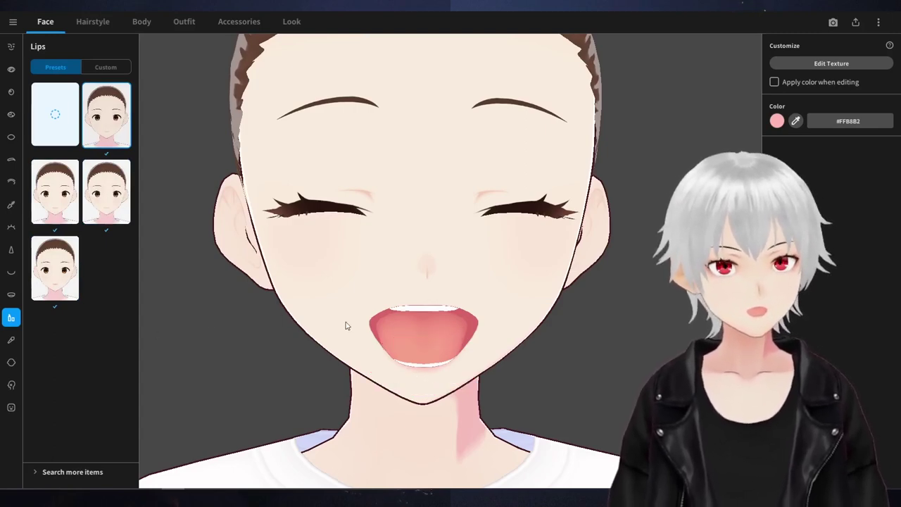
mouse_move(346, 324)
mouse_down()
mouse_move(383, 325)
mouse_move(338, 326)
mouse_move(392, 331)
mouse_move(208, 300)
mouse_up()
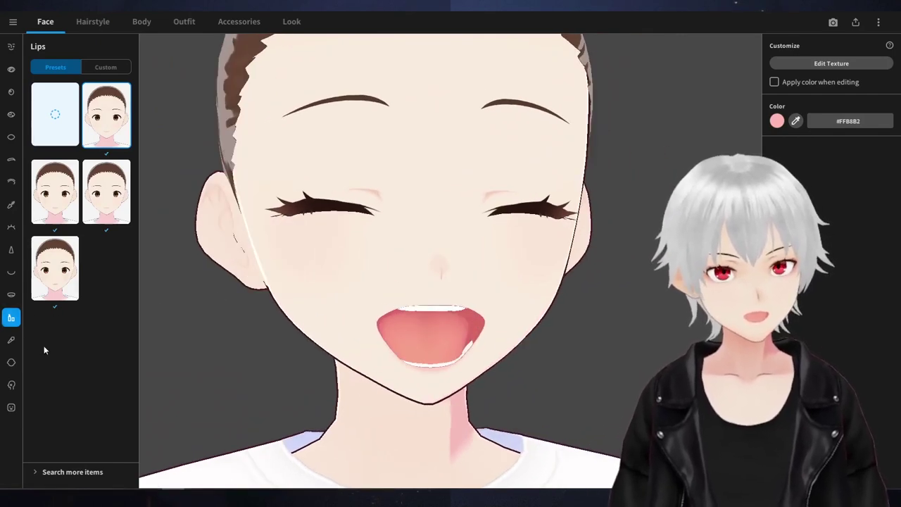
Look over the cheek, skin and face paint options for the face
click(12, 342)
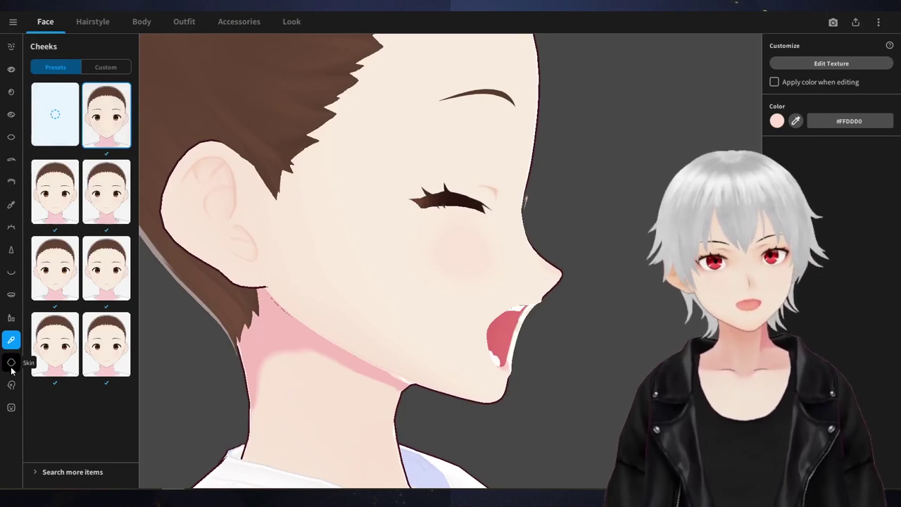
click(11, 363)
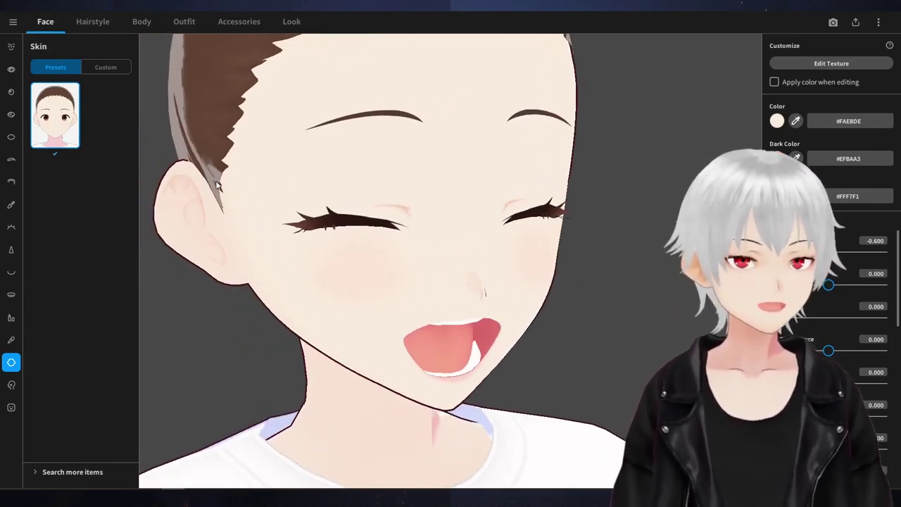
click(11, 385)
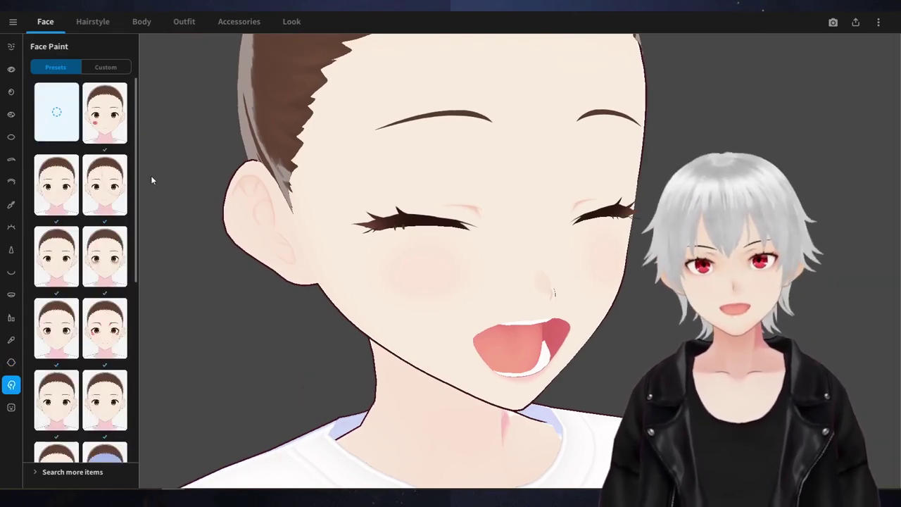
Try the kiss mark face paint and the stitched scar across the face, checking them from different angles
click(107, 135)
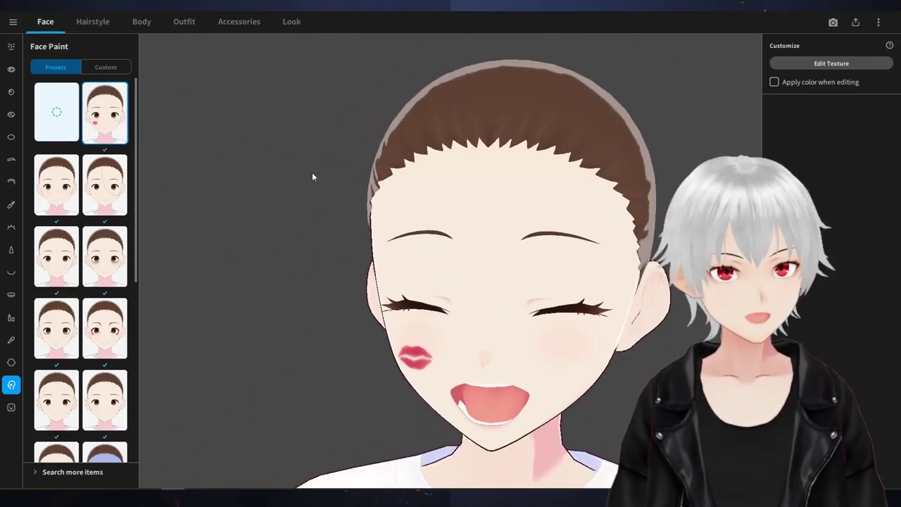
right_drag(313, 173, 330, 170)
right_drag(352, 226, 358, 226)
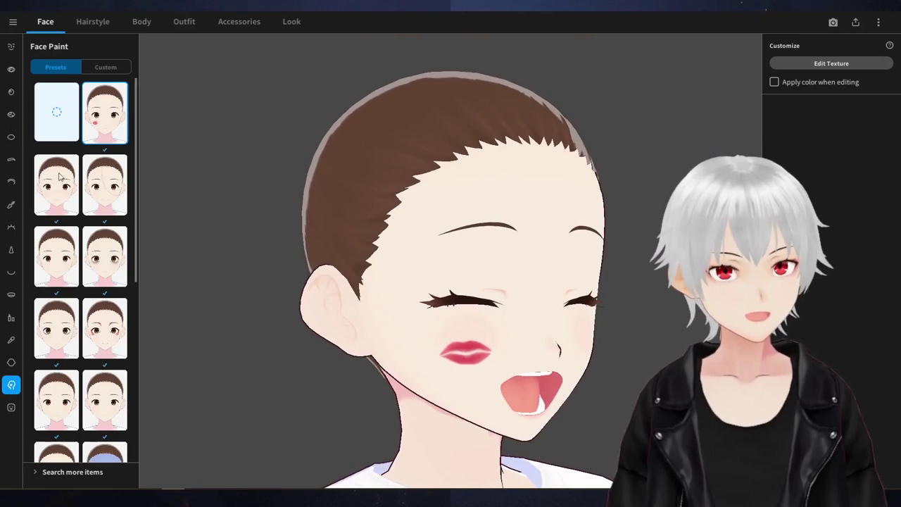
click(100, 189)
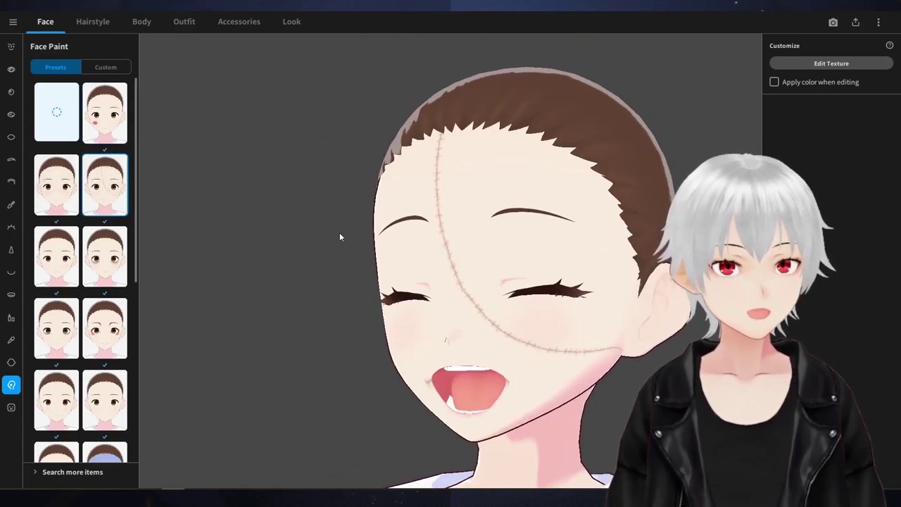
Try the face paint preset with freckles across the nose and inspect it up close
click(69, 197)
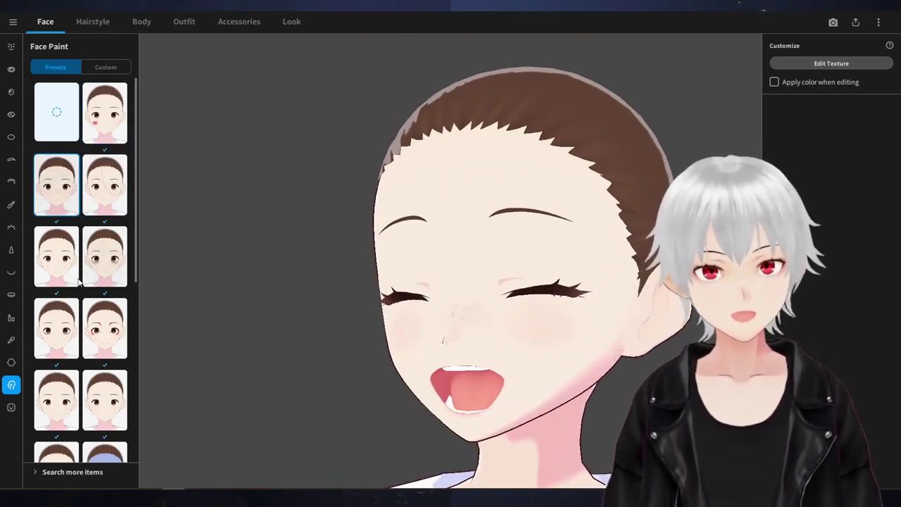
right_drag(373, 262, 385, 262)
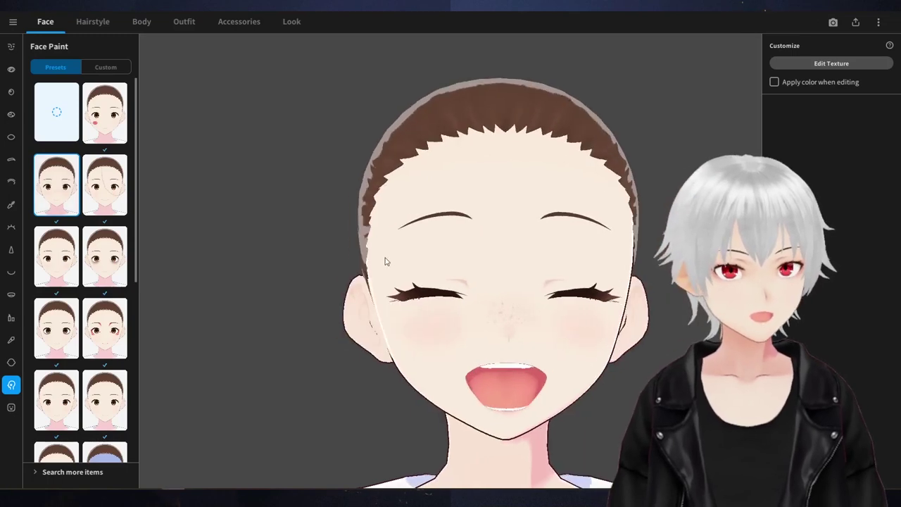
scroll(498, 341, up, 4)
middle_drag(498, 340, 486, 326)
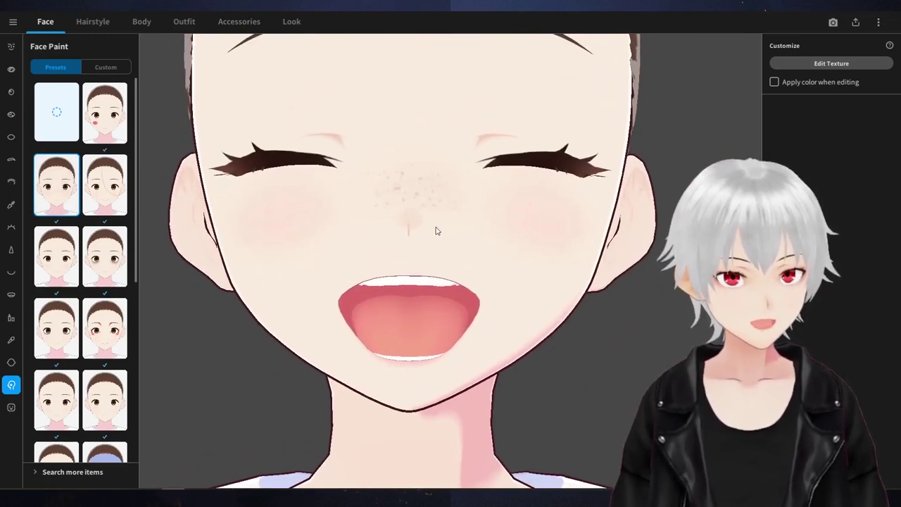
scroll(473, 225, down, 4)
Try further face paints, including dark circles under the eyes, and apply the red markings around the eyes and brows
click(68, 256)
right_drag(376, 267, 312, 267)
click(84, 281)
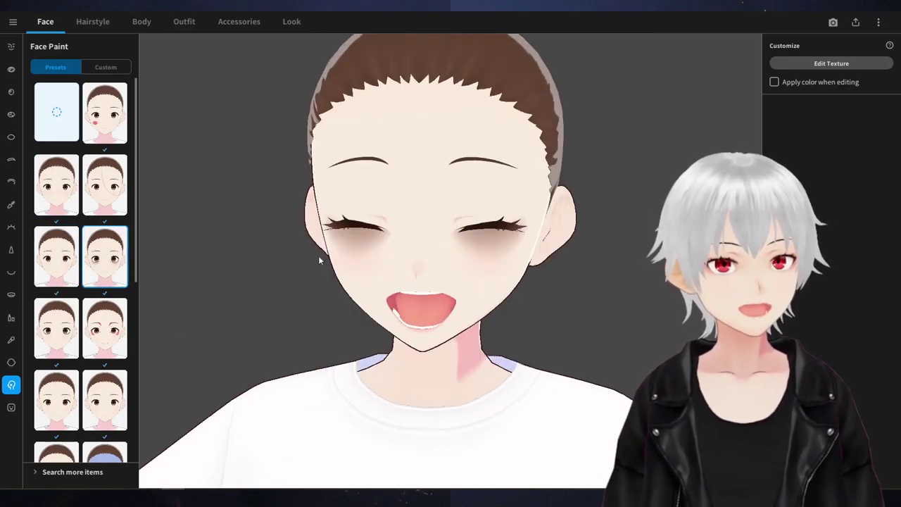
click(93, 331)
scroll(90, 341, down, 1)
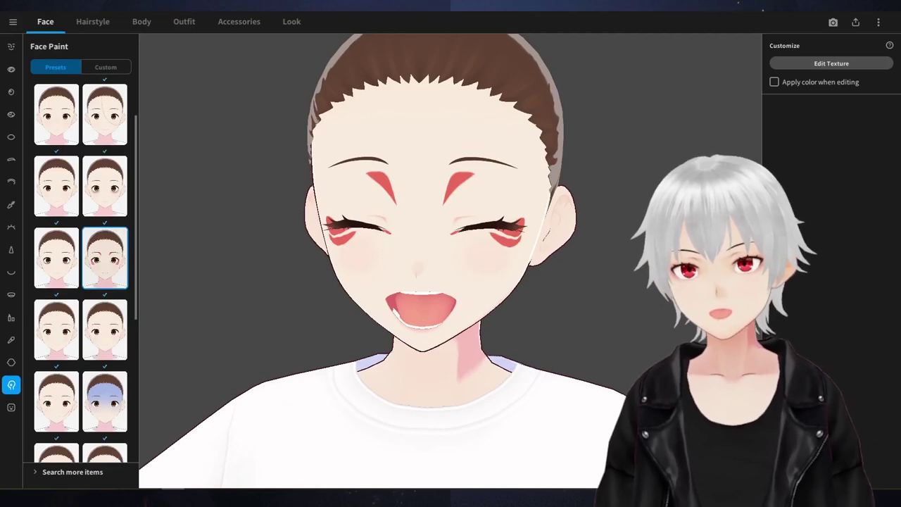
Set the face's expression to Neutral and return to the face paint presets
click(12, 407)
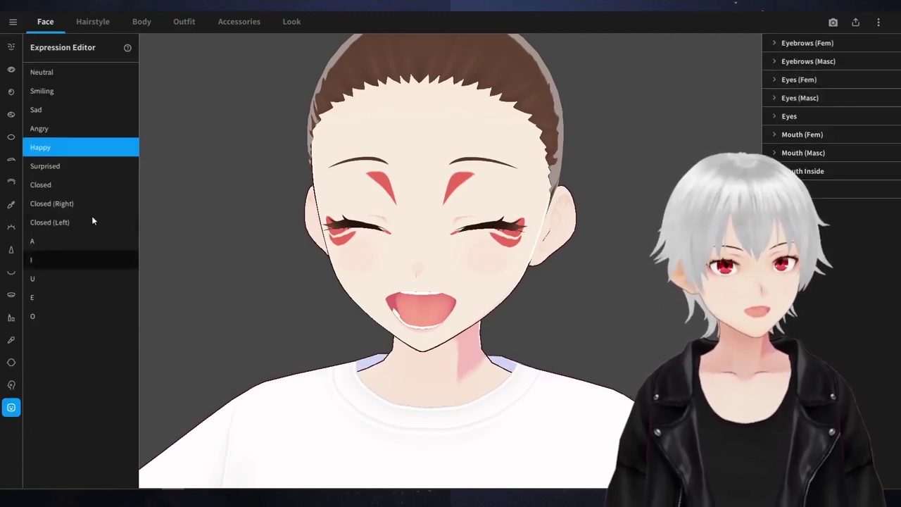
click(62, 85)
click(103, 75)
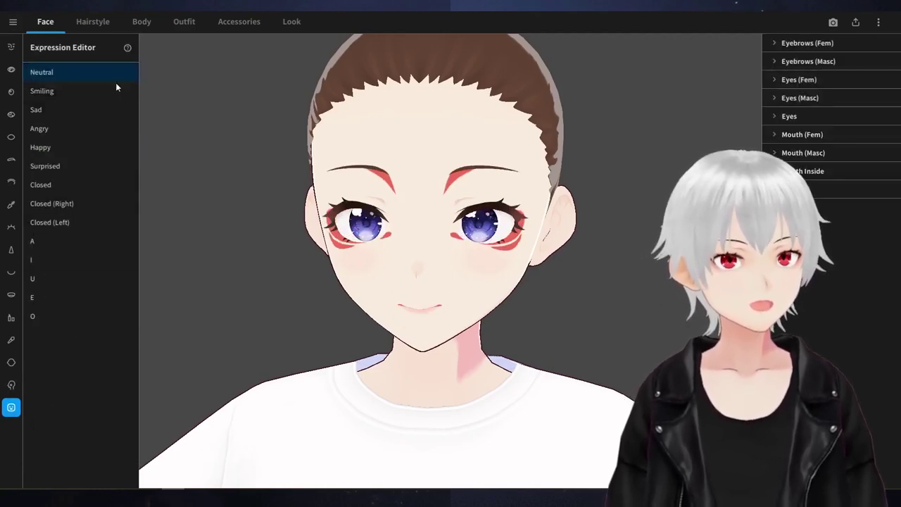
click(11, 385)
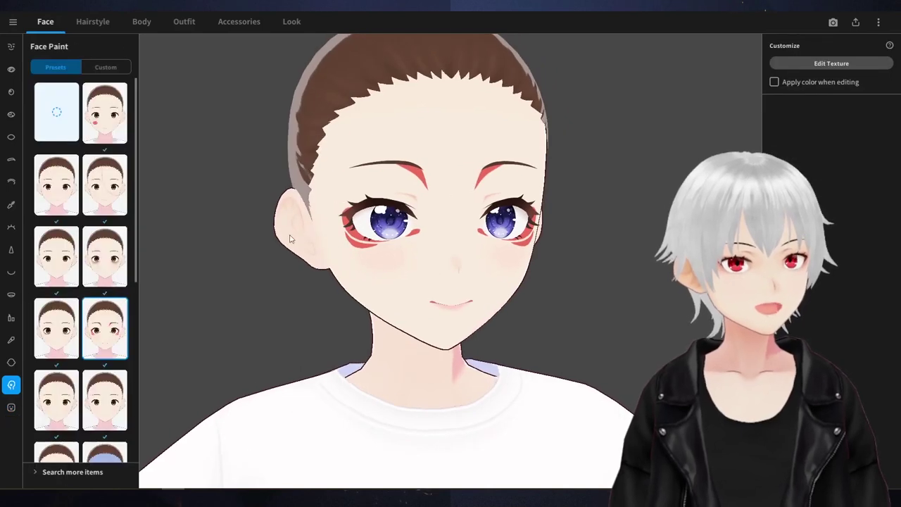
Try the chin mole, blue forehead shading and diagonal cheek scar face paints, checking the scar from the side
click(95, 401)
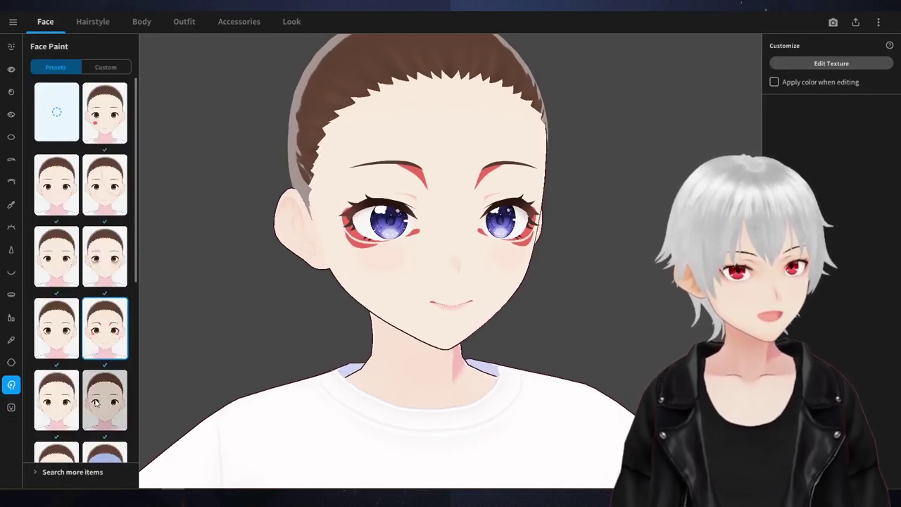
click(70, 396)
scroll(102, 392, down, 1)
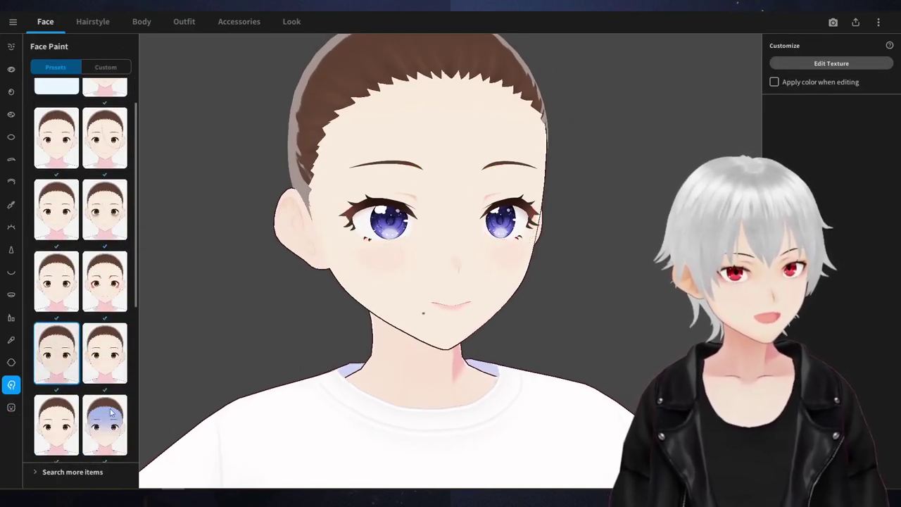
click(104, 421)
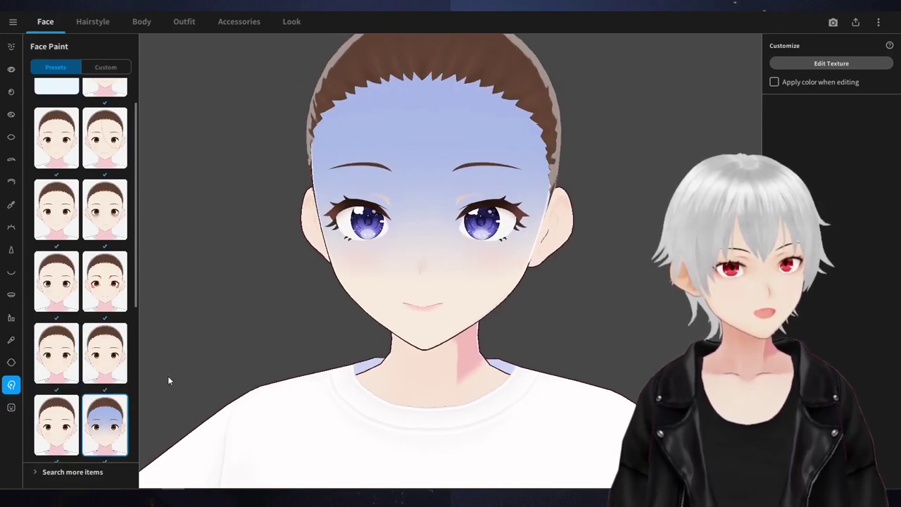
click(79, 412)
right_drag(361, 386, 157, 375)
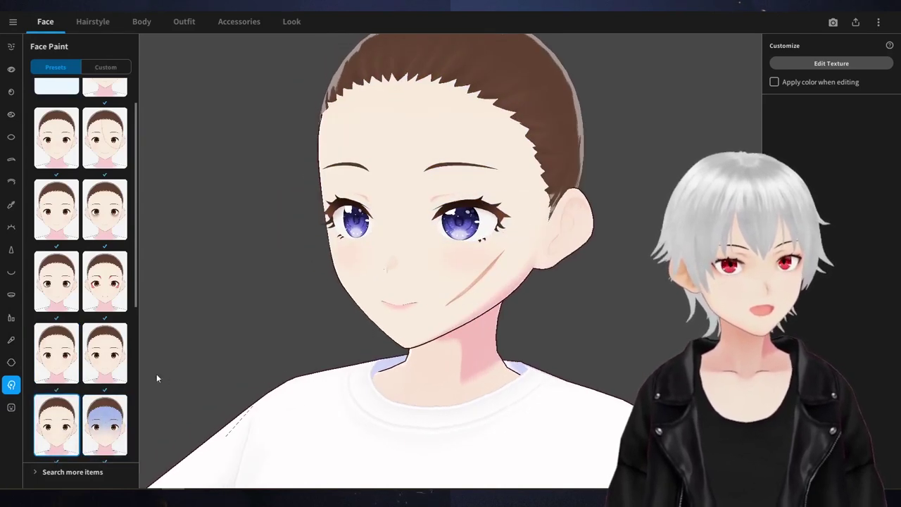
Try the stubble, whisker and broad cheek stripe face paints, and clear the face paint from the face
scroll(104, 359, down, 2)
click(98, 360)
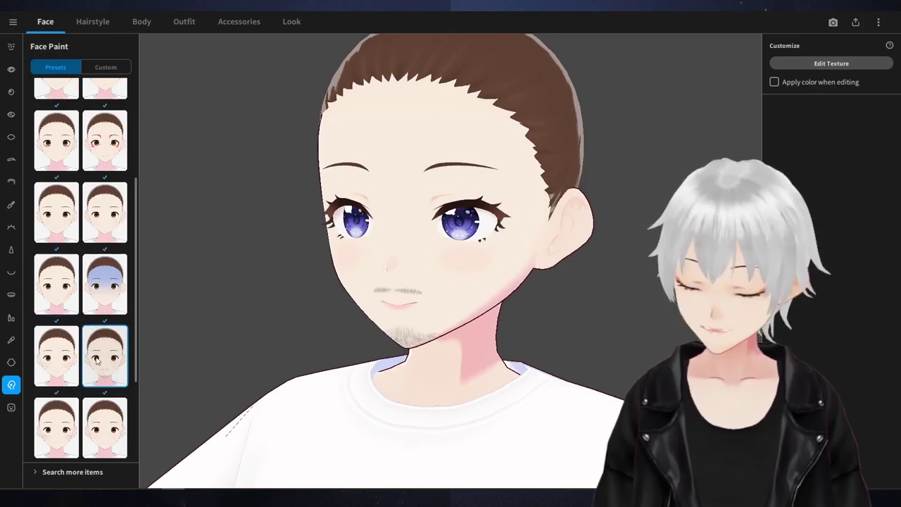
click(73, 366)
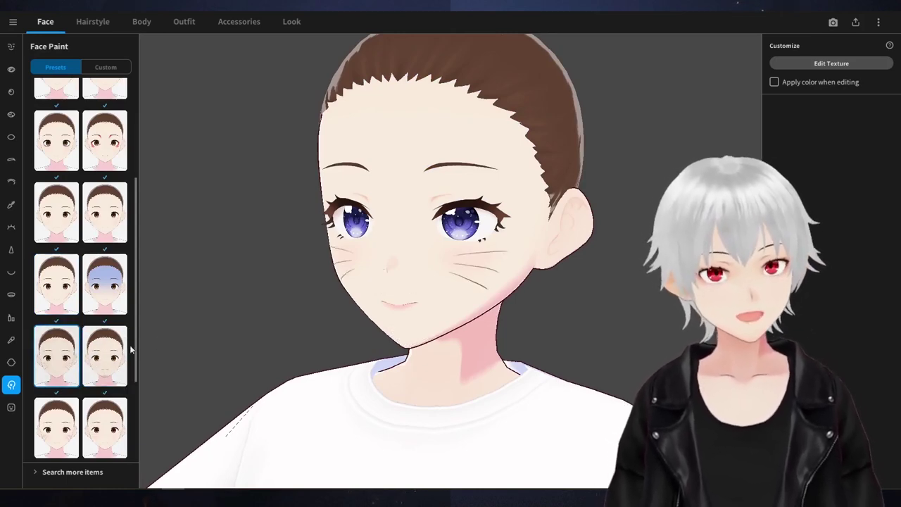
click(79, 426)
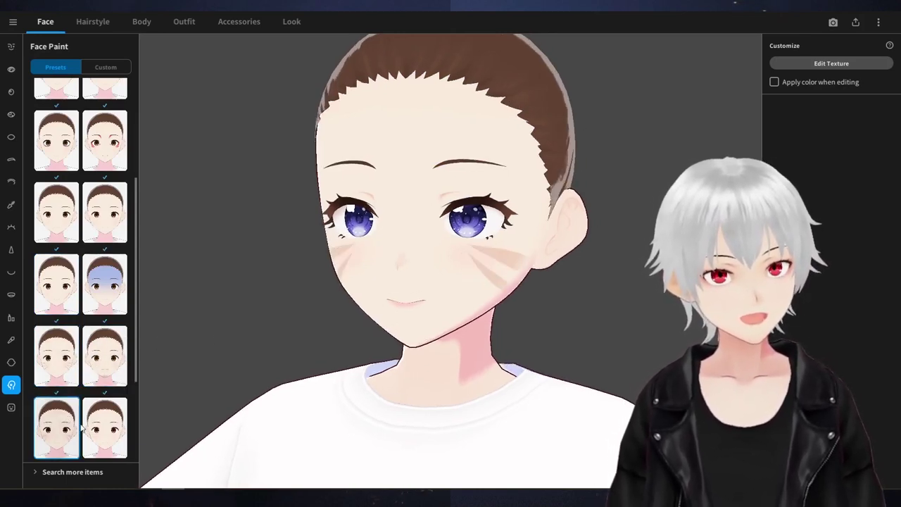
click(105, 426)
scroll(104, 394, down, 1)
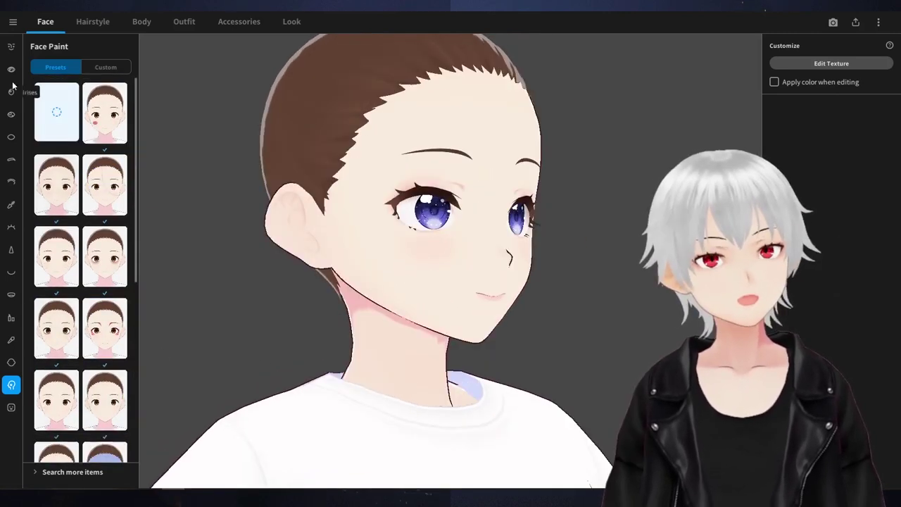
click(57, 111)
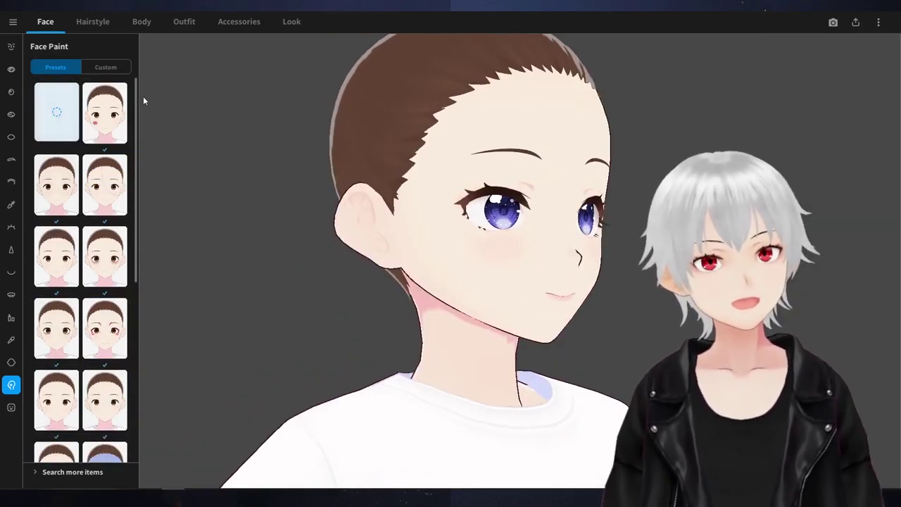
Browse the hairstyle sets and apply the chin-length bob with straight bangs, viewing it from the front
click(105, 25)
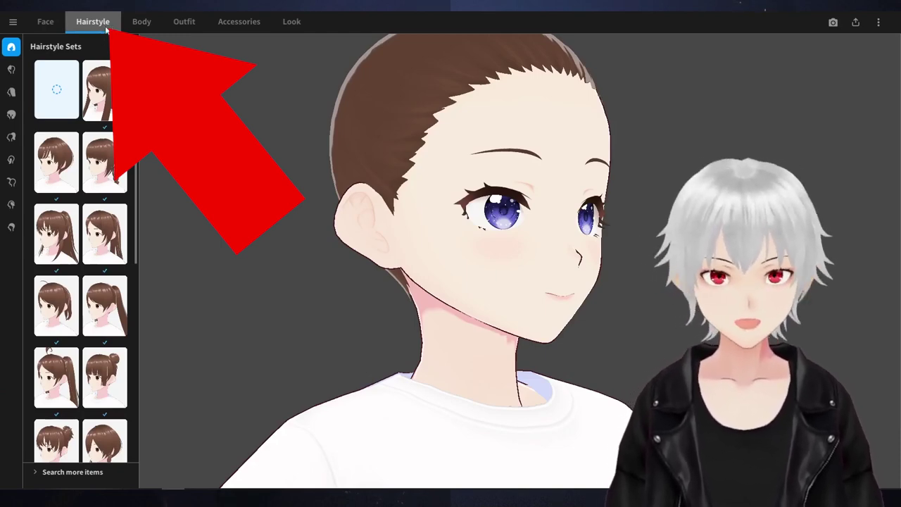
click(21, 45)
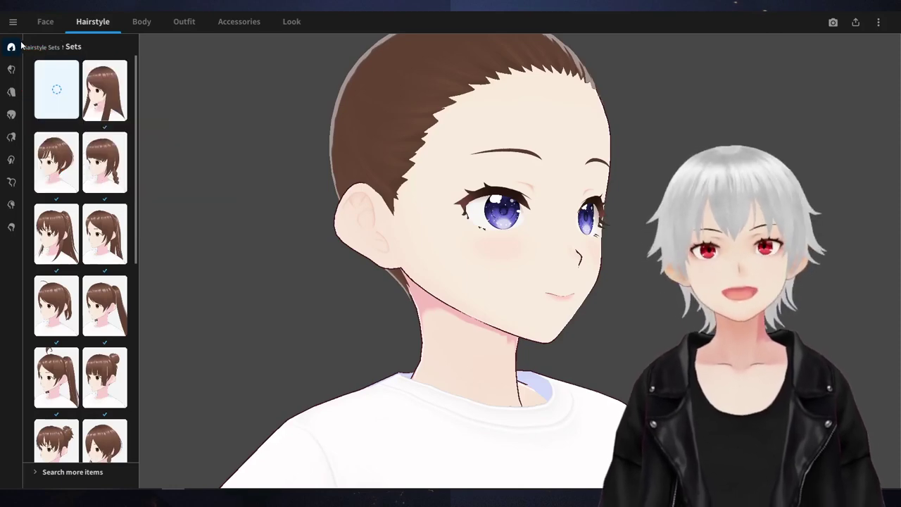
scroll(81, 240, down, 1)
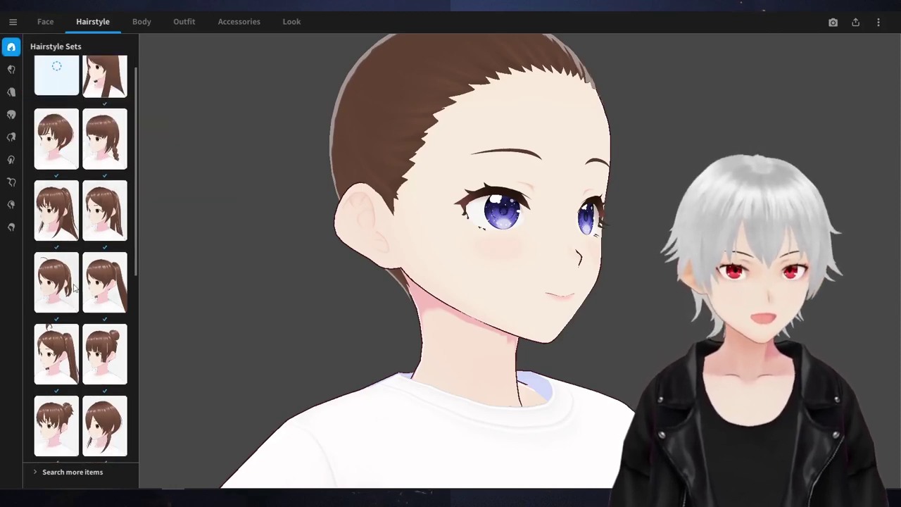
scroll(124, 325, down, 5)
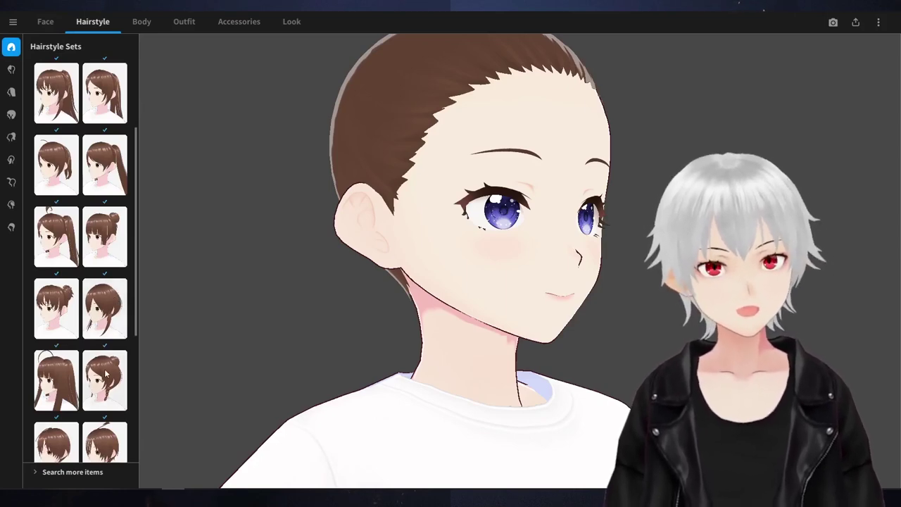
scroll(107, 374, down, 5)
scroll(104, 340, down, 5)
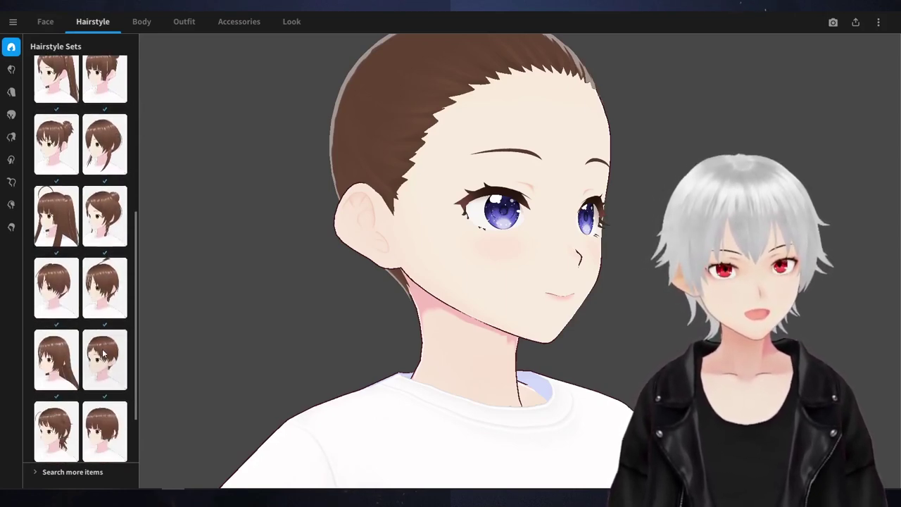
click(97, 360)
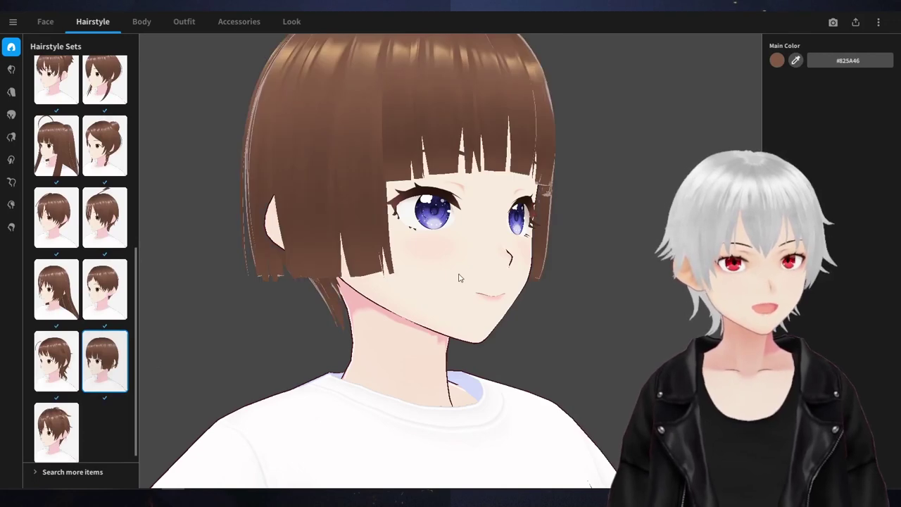
right_drag(457, 273, 391, 278)
drag(392, 280, 446, 281)
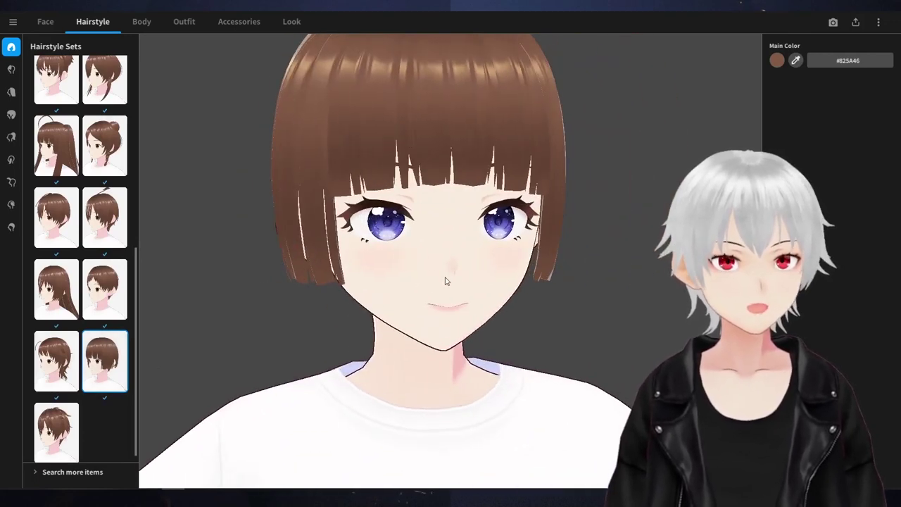
Set the hairstyle's main color to dark purple #452B52 and check the bob from the front
click(778, 62)
drag(743, 115, 697, 129)
click(789, 109)
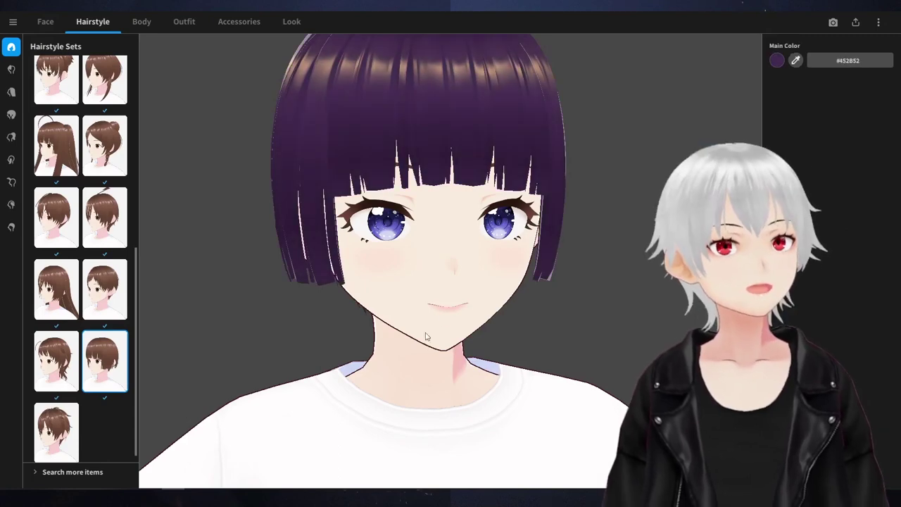
drag(427, 338, 444, 331)
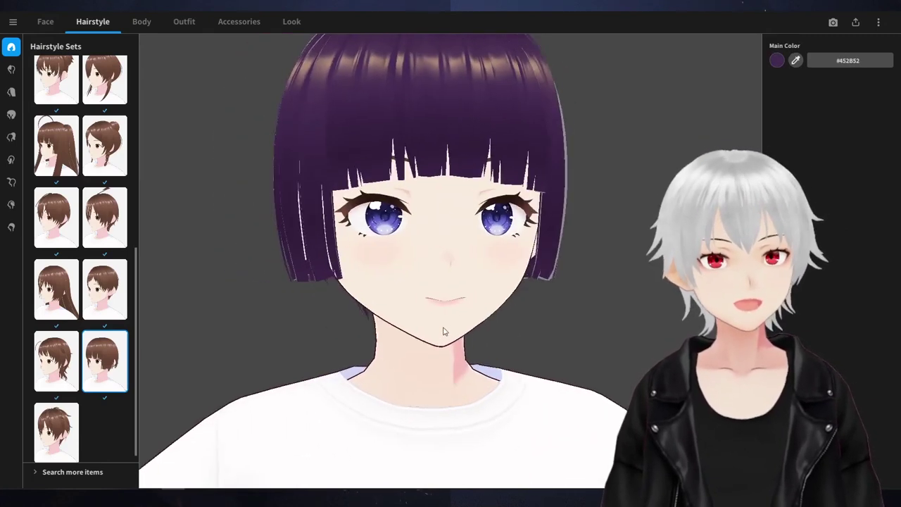
right_drag(444, 331, 426, 331)
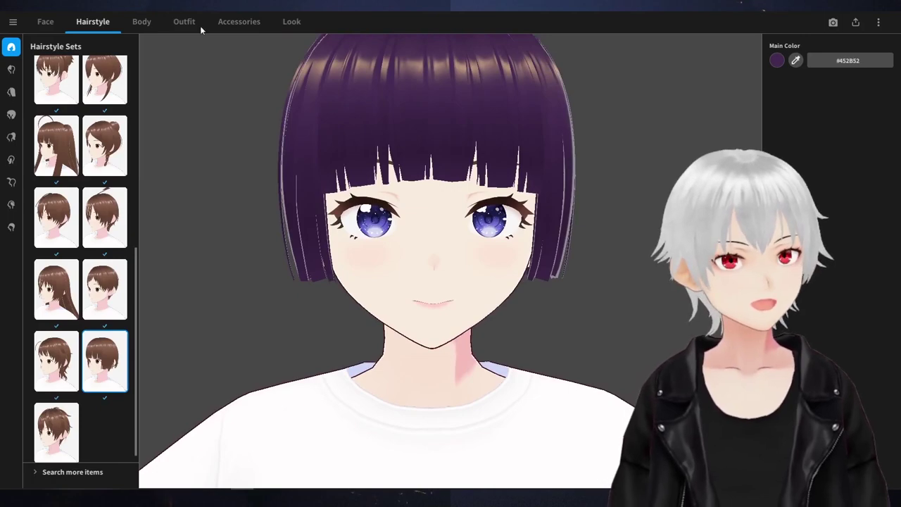
Try the very long hairstyle set with tied-up hair and straight bangs, and clear the hairstyle set
click(113, 79)
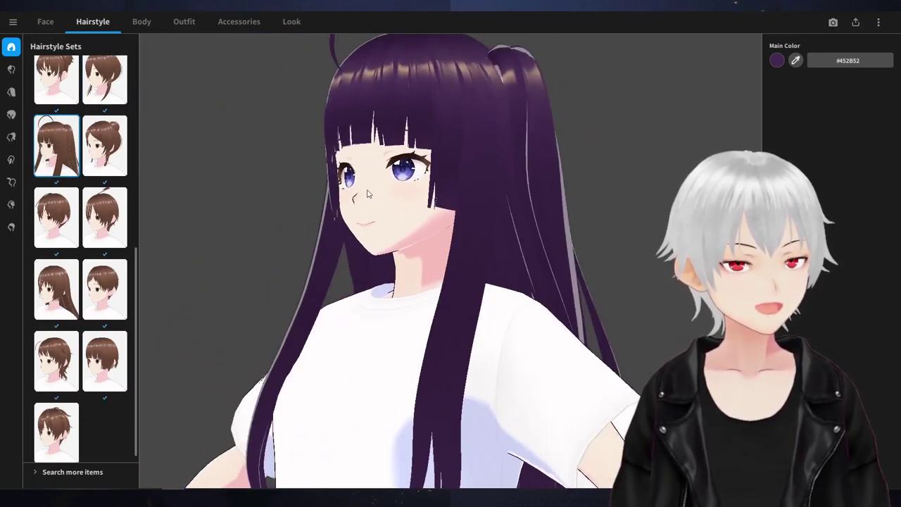
scroll(120, 204, up, 3)
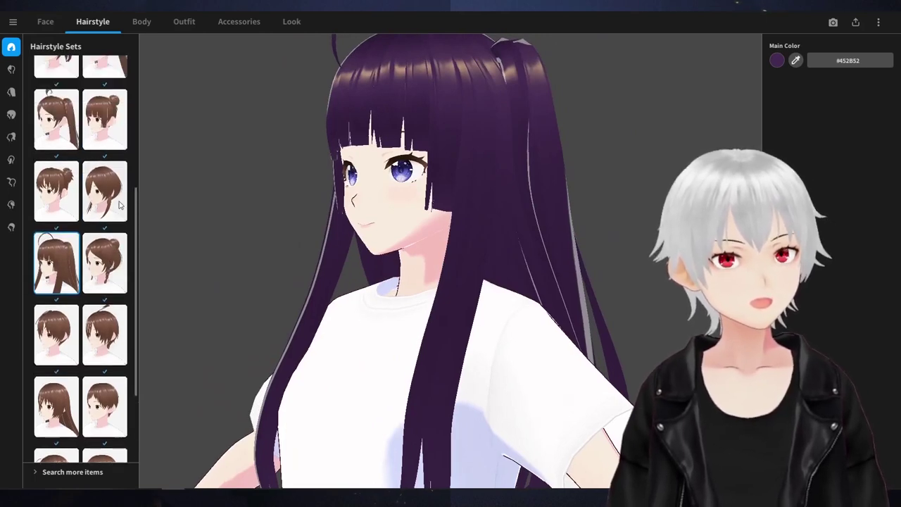
scroll(120, 204, up, 5)
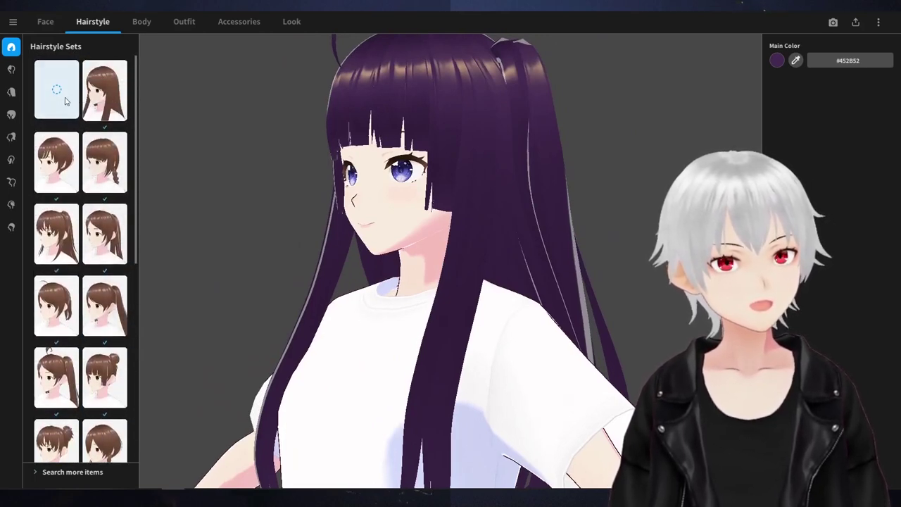
click(65, 101)
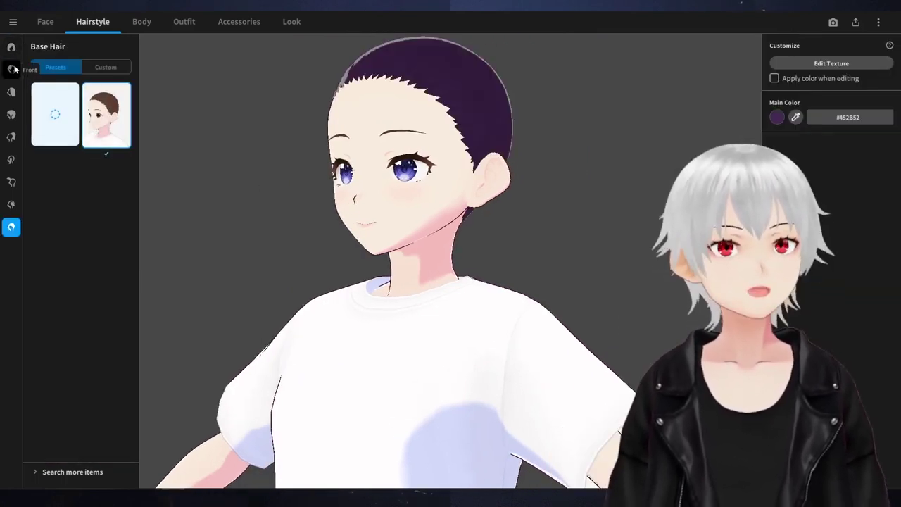
Apply the front hair preset with side-swept bangs to the avatar and inspect it at an angle
click(12, 68)
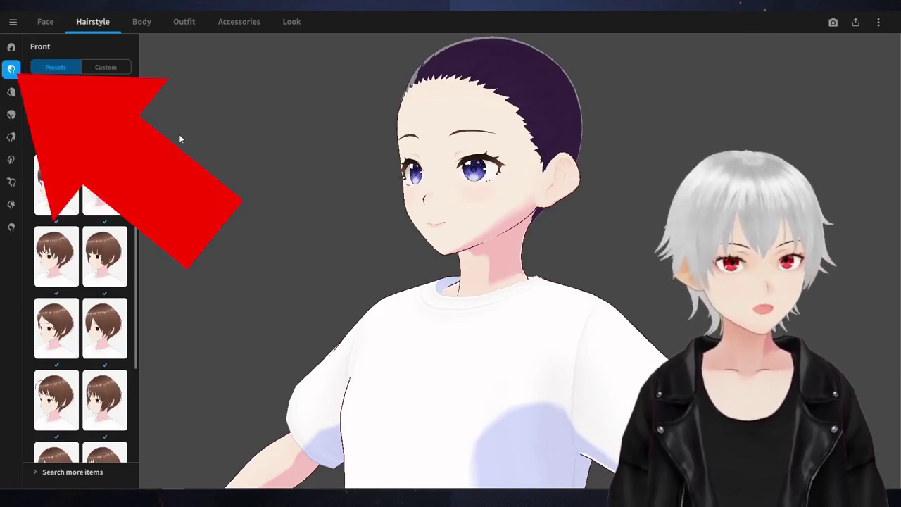
right_drag(479, 158, 513, 158)
click(87, 190)
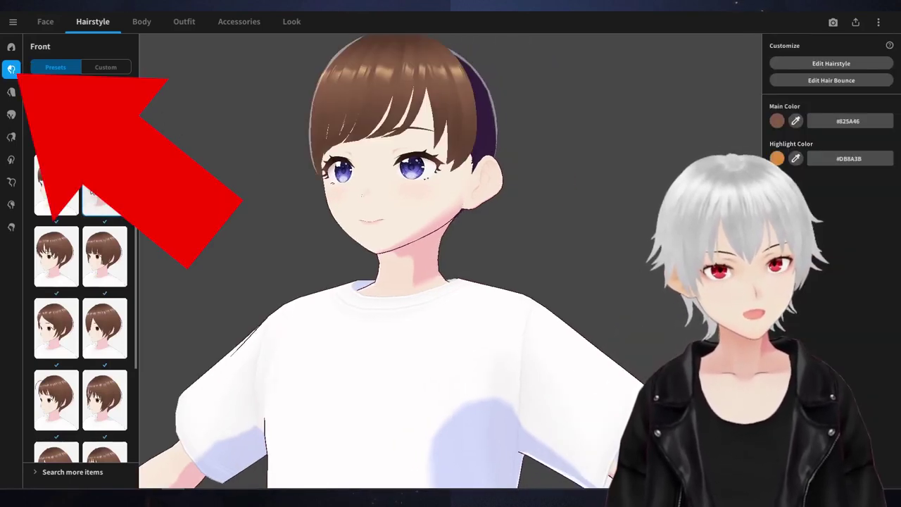
drag(459, 181, 282, 148)
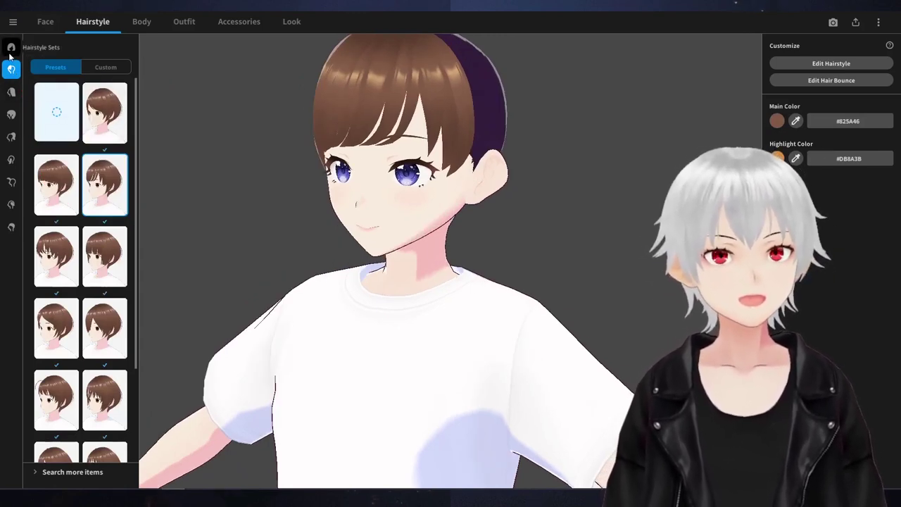
Copy the base hair's main color code #452B52 and apply it as the front hair's main color
click(11, 227)
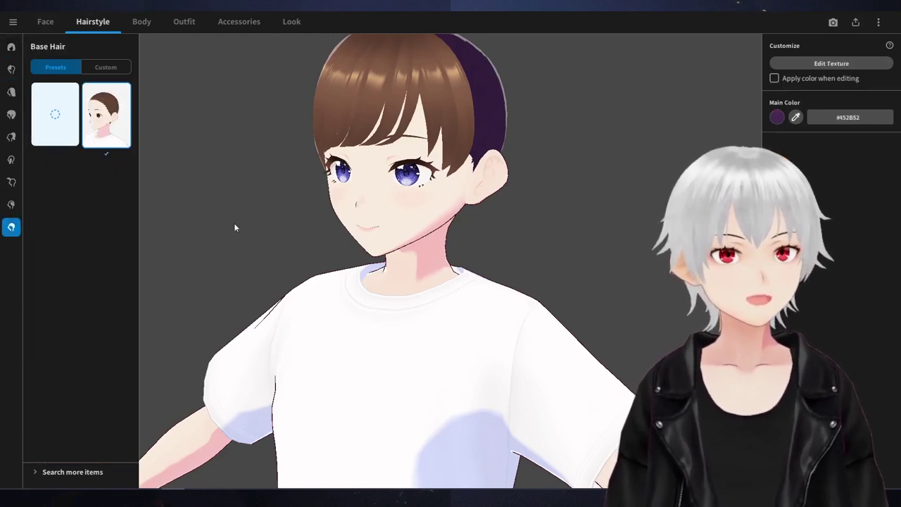
click(848, 122)
key(ctrl+c)
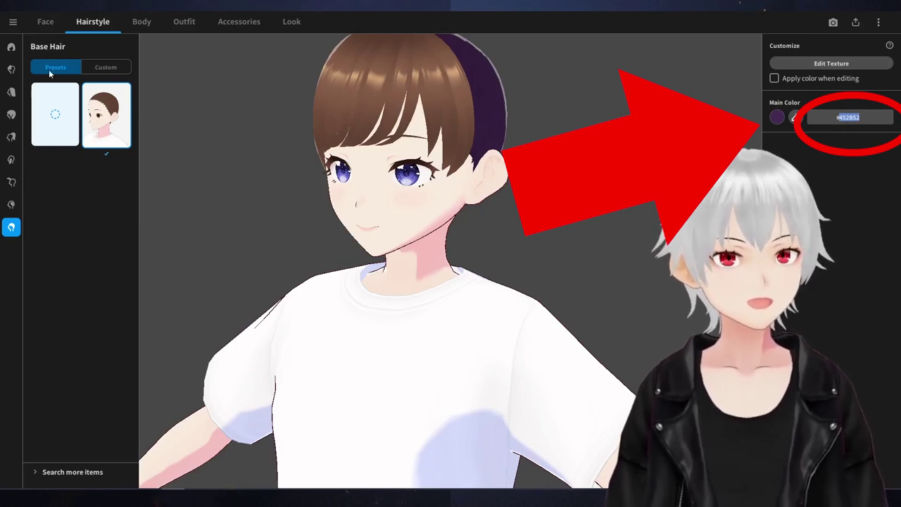
click(10, 69)
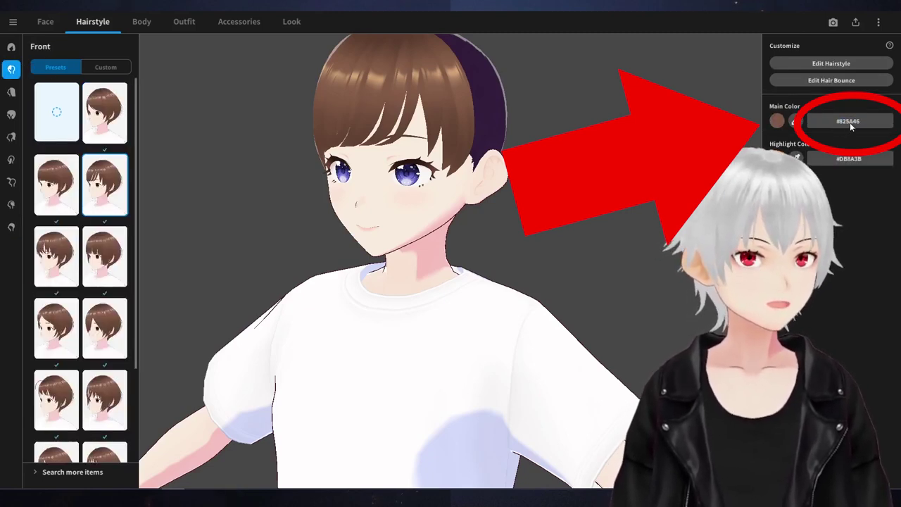
key(ctrl+v)
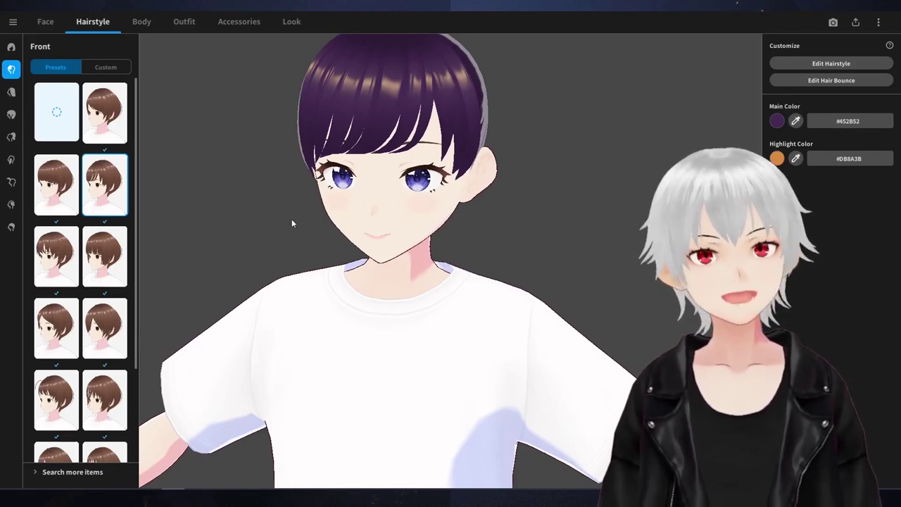
Try other front hair presets, including the short jagged bangs, and apply the center-parted one that leaves the forehead open
scroll(101, 261, down, 1)
scroll(101, 260, down, 1)
click(57, 234)
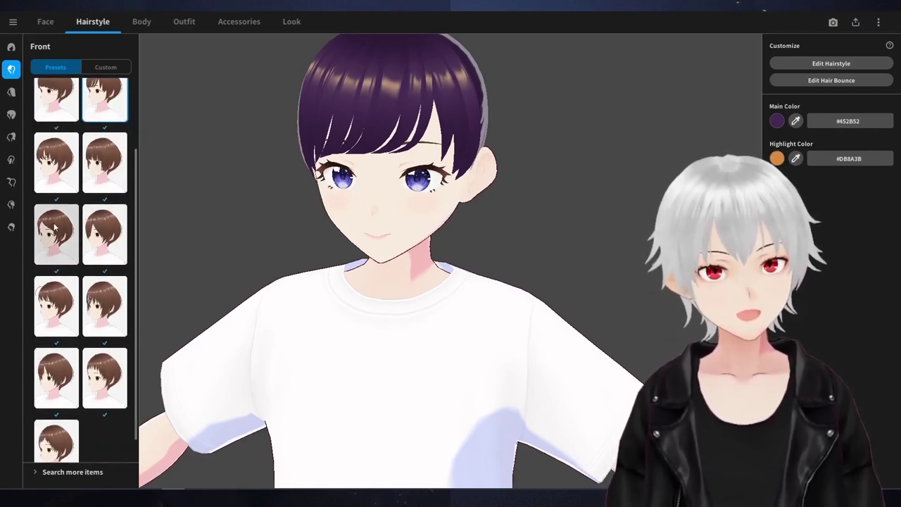
click(109, 236)
scroll(106, 282, down, 1)
click(104, 348)
click(58, 205)
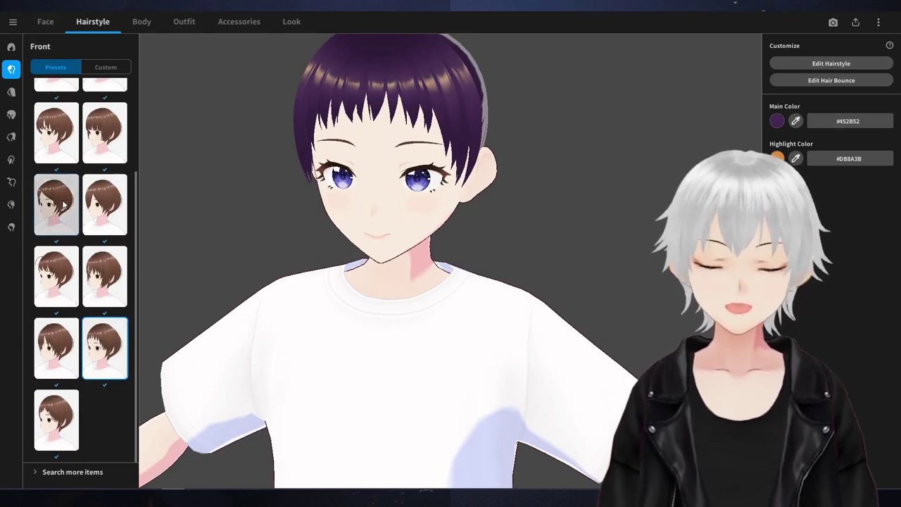
right_drag(259, 182, 440, 156)
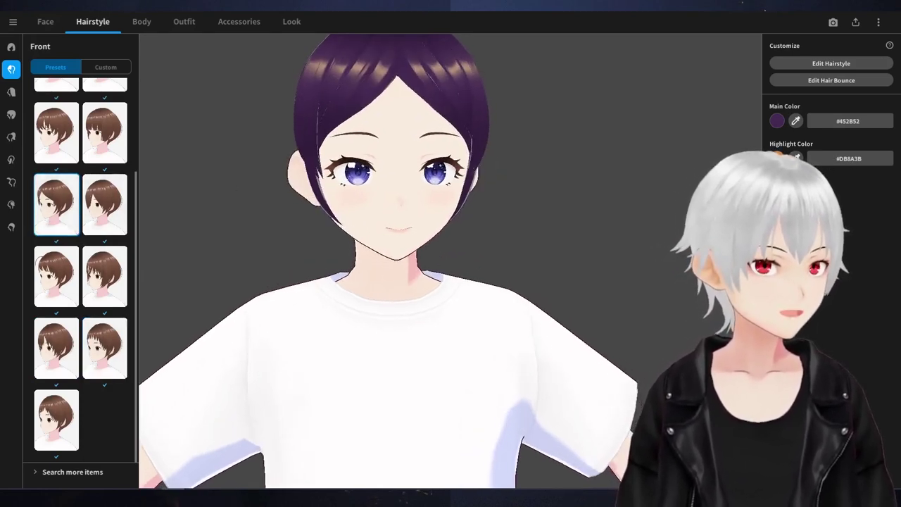
Set the front hair's highlight color to white #FFFFFF and inspect the shine at an angle
click(778, 157)
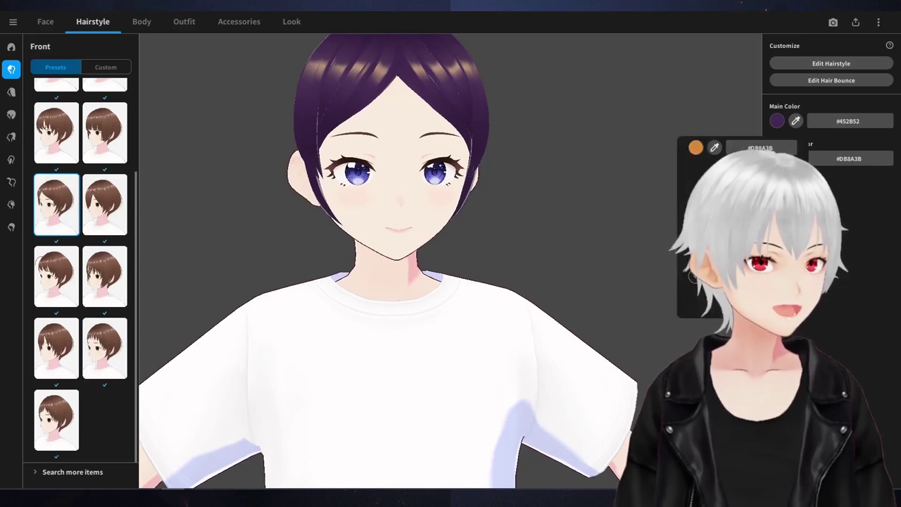
click(695, 177)
click(571, 197)
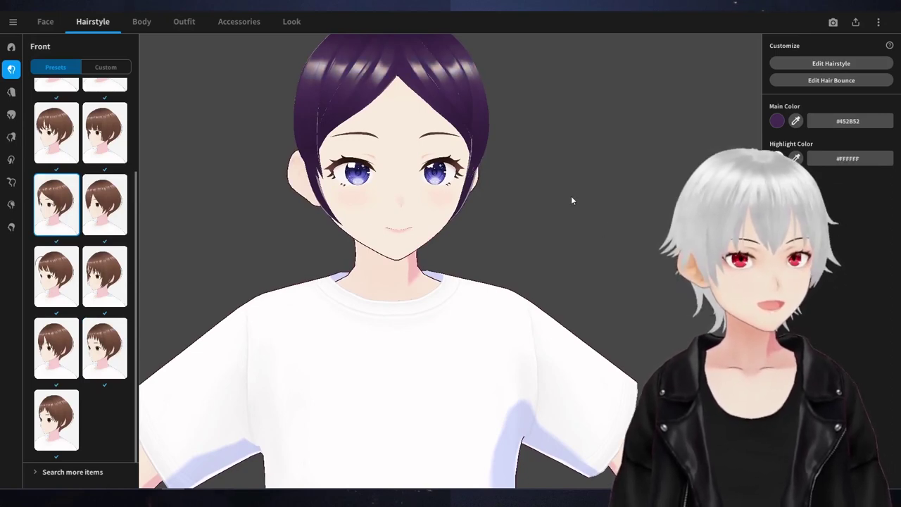
right_drag(571, 197, 547, 111)
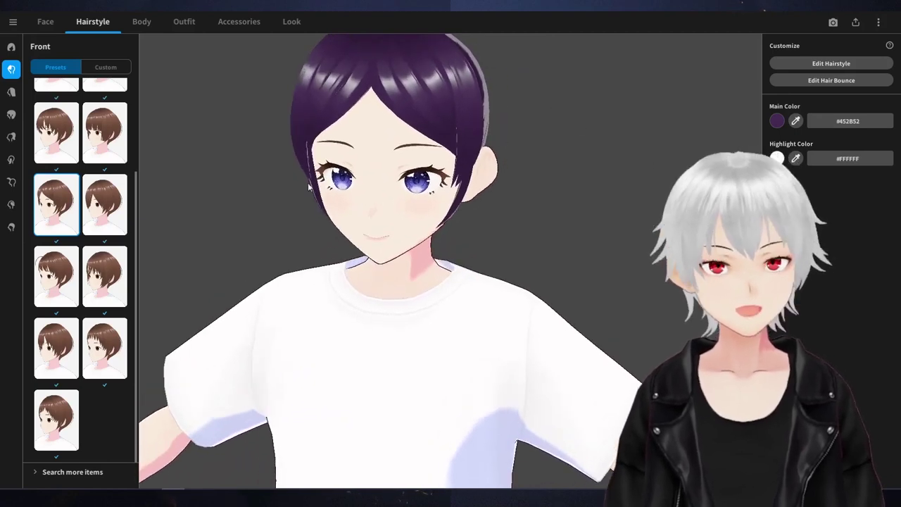
Try the long wavy, long straight and braided back hair presets, inspecting the avatar from the side and behind
click(12, 92)
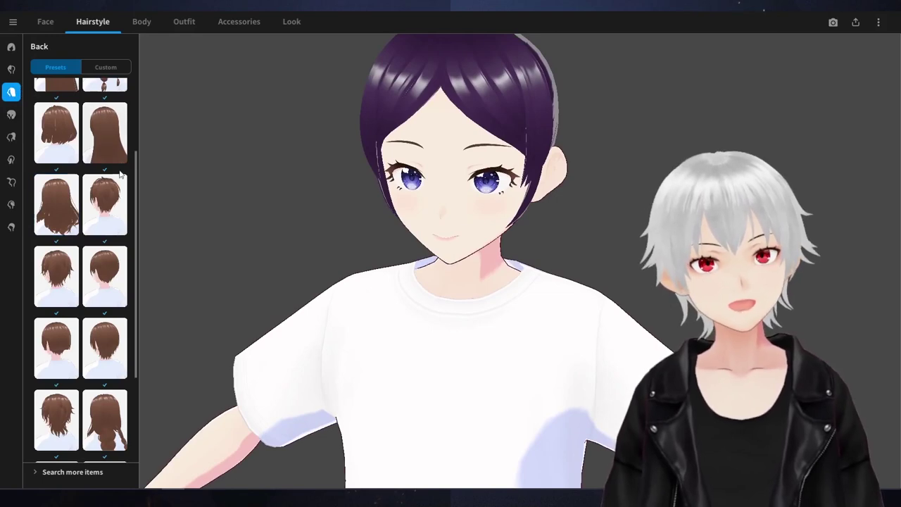
scroll(99, 214, up, 1)
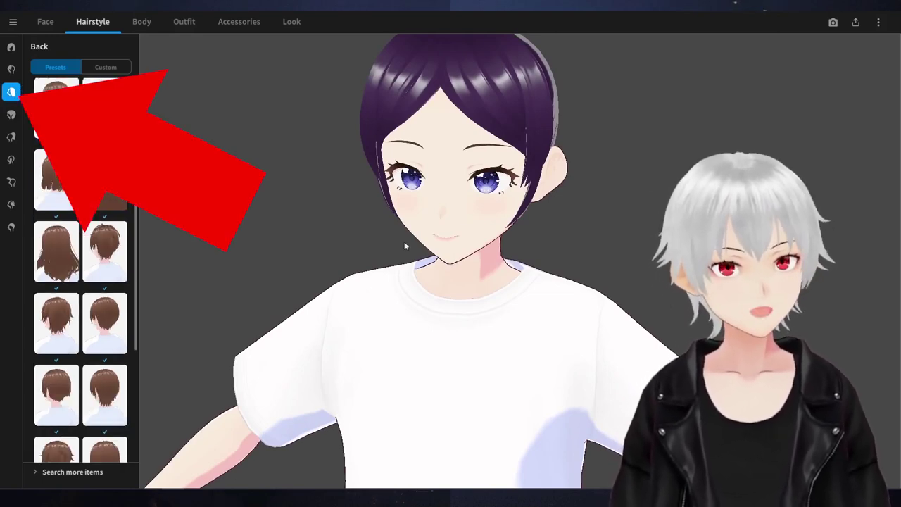
right_drag(406, 243, 438, 250)
click(56, 252)
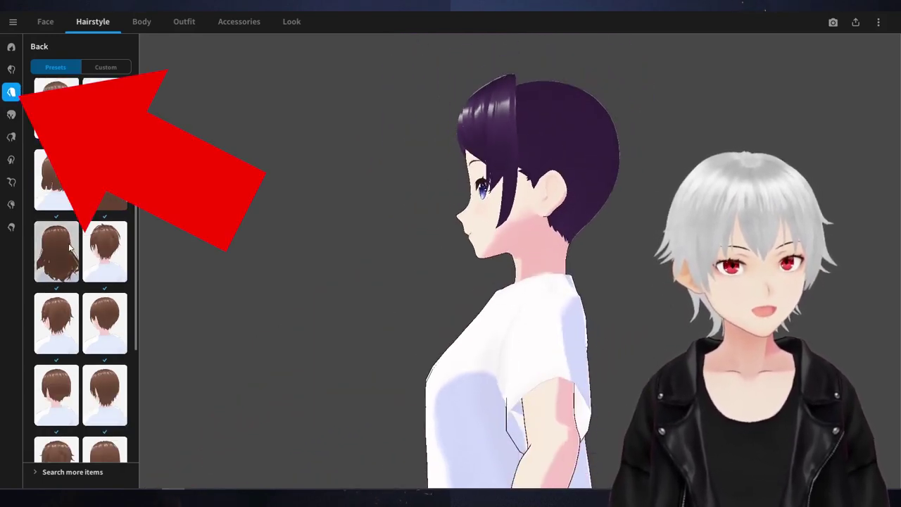
click(110, 169)
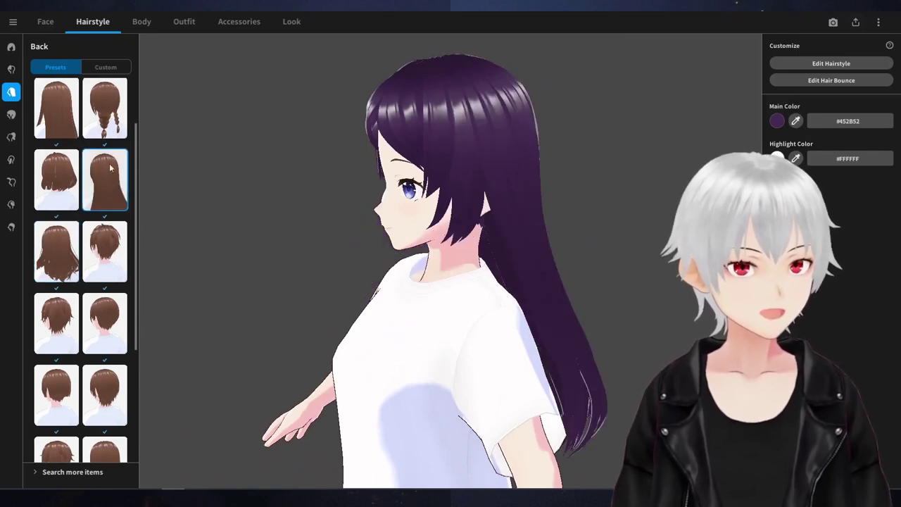
click(106, 118)
click(105, 373)
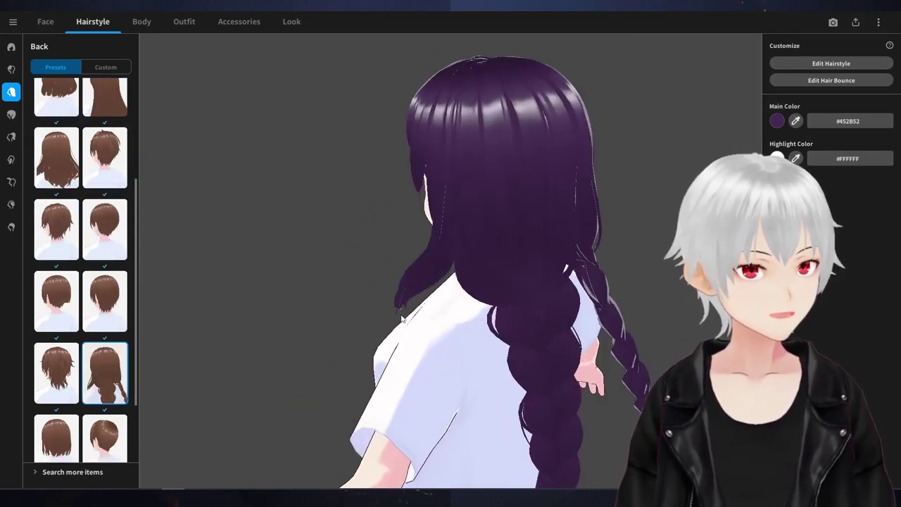
right_drag(402, 316, 434, 314)
Apply the straight shoulder-length bob preset as back hair and inspect it from the side and front
scroll(81, 317, down, 1)
click(56, 348)
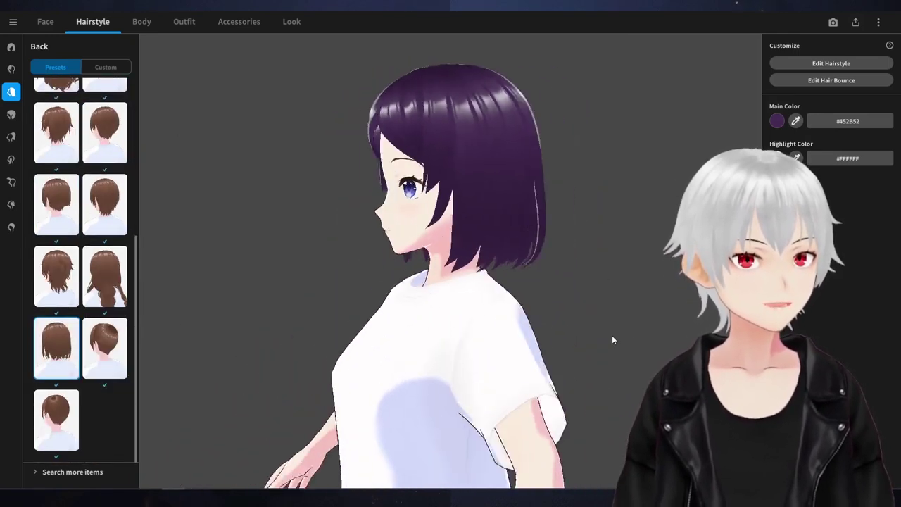
right_drag(621, 336, 644, 336)
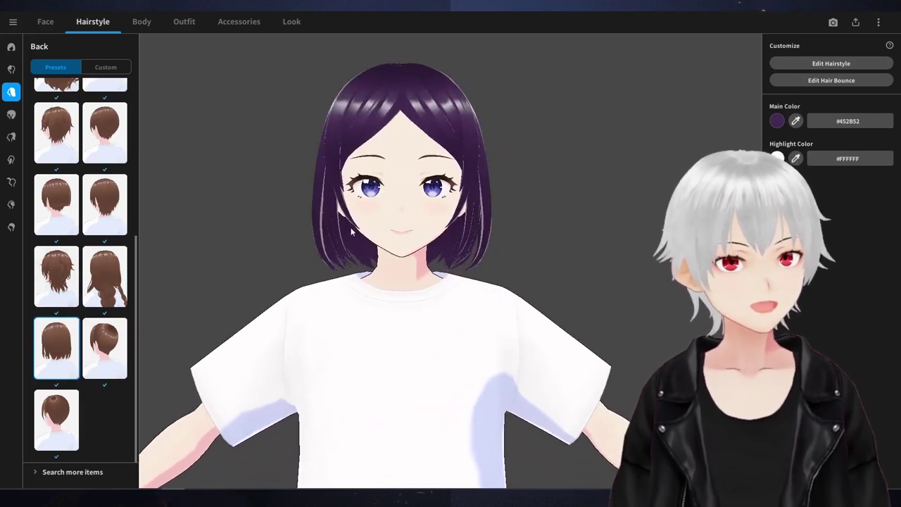
right_drag(271, 196, 289, 196)
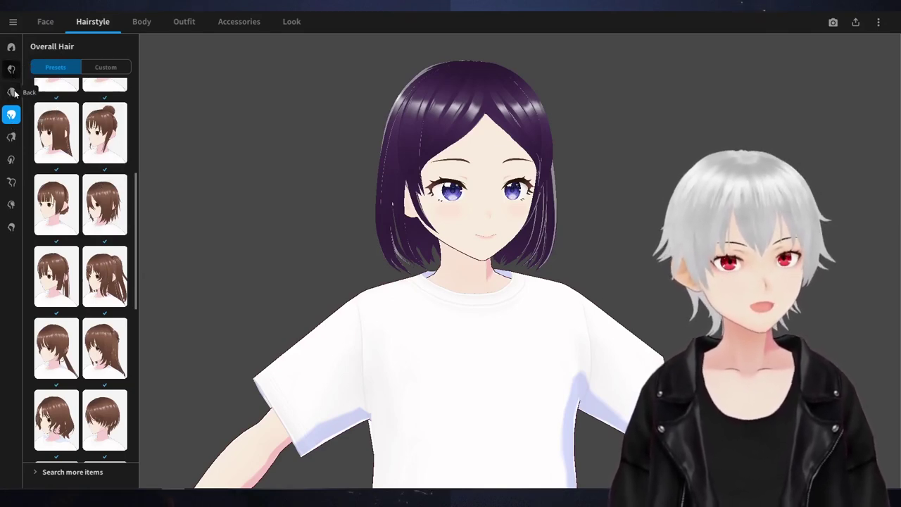
Try the short overall hair preset with pointed bangs and check it from the front
scroll(82, 222, up, 3)
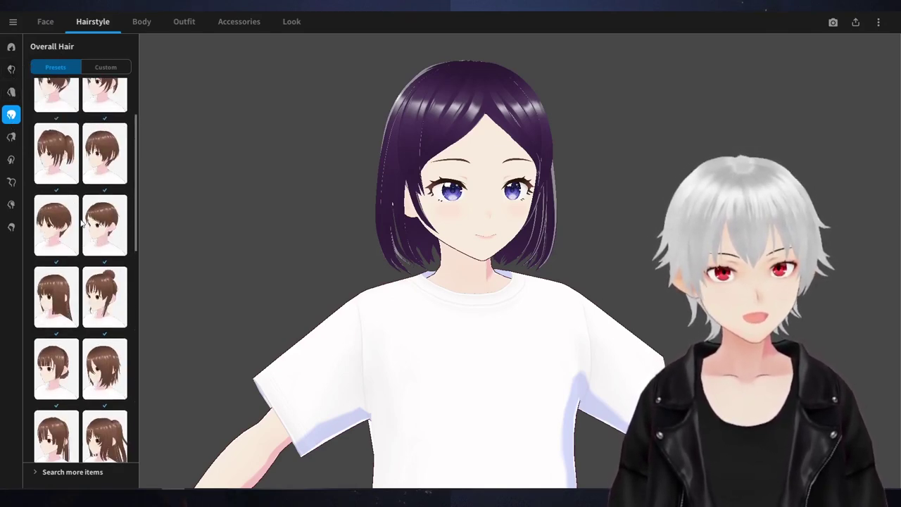
scroll(82, 222, up, 2)
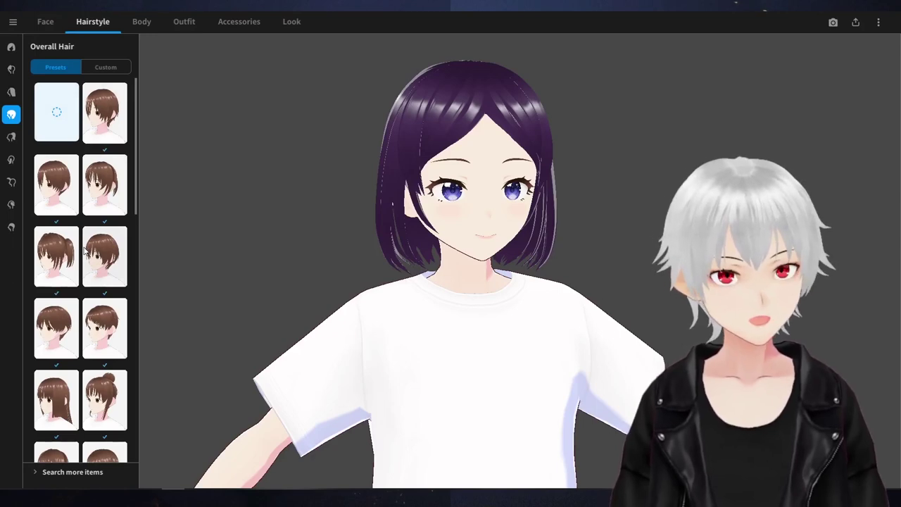
click(57, 194)
mouse_move(436, 246)
right_down()
mouse_move(388, 247)
mouse_move(433, 248)
right_up()
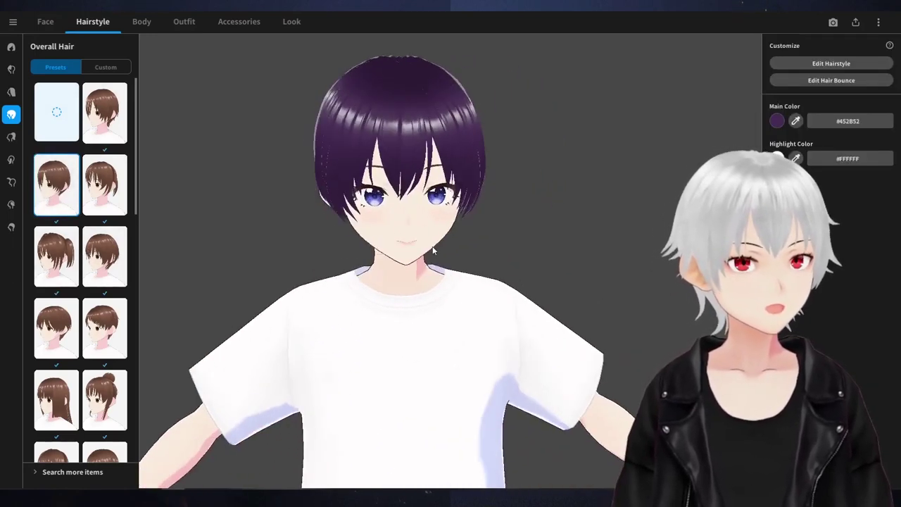
mouse_move(433, 250)
mouse_down()
mouse_move(387, 248)
mouse_move(426, 247)
mouse_up()
Try further overall hair presets, including the long twin-tail style and the wavy shoulder-length style
click(104, 185)
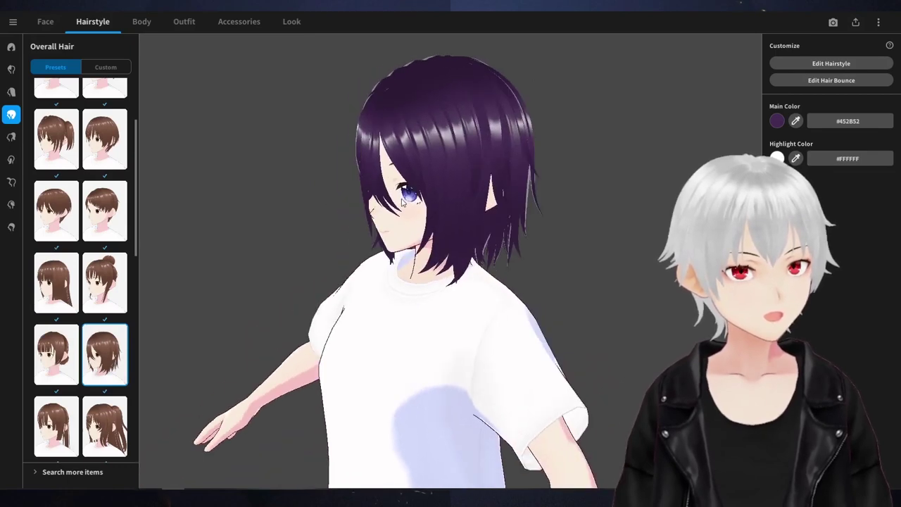
scroll(92, 295, down, 2)
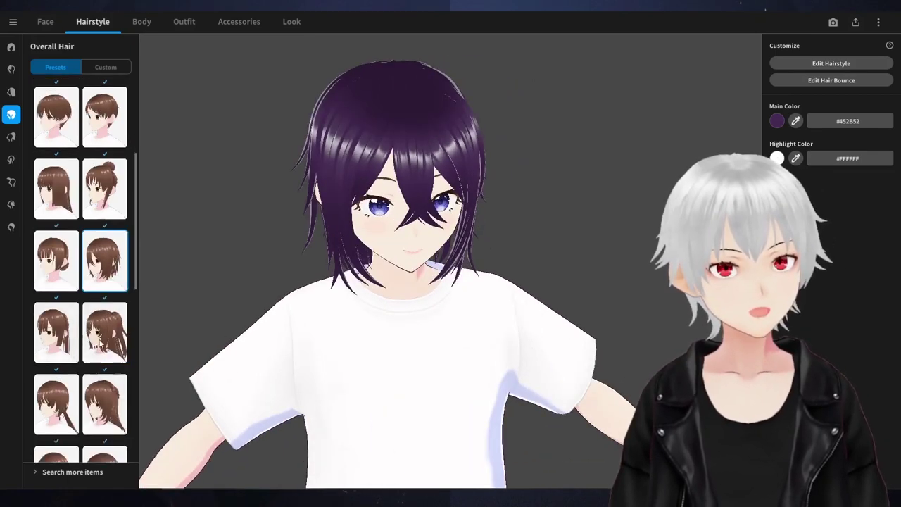
click(104, 331)
scroll(81, 282, down, 2)
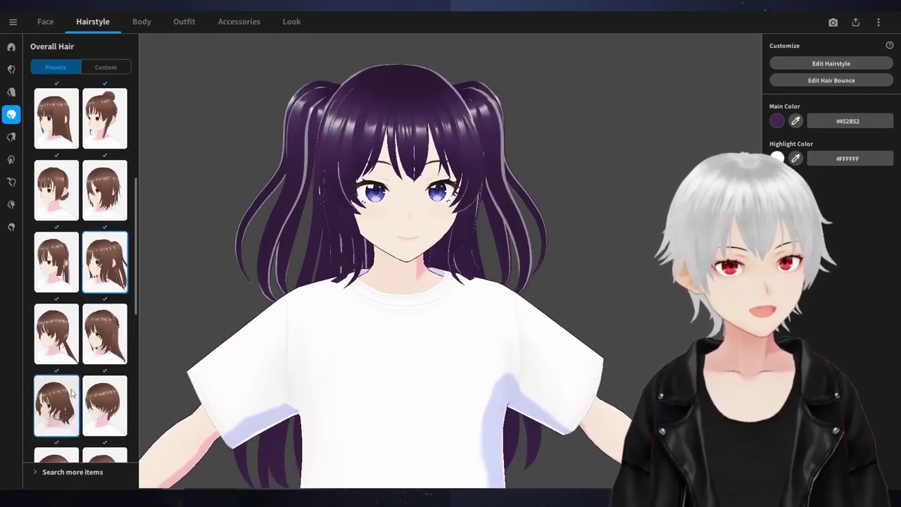
click(56, 405)
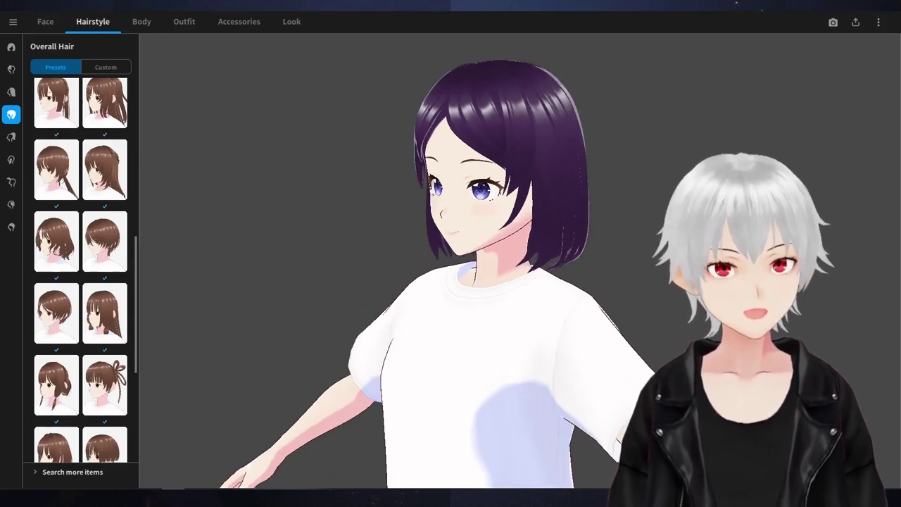
Try the long high twin-tail hair extensions and inspect them from the side and front
click(12, 136)
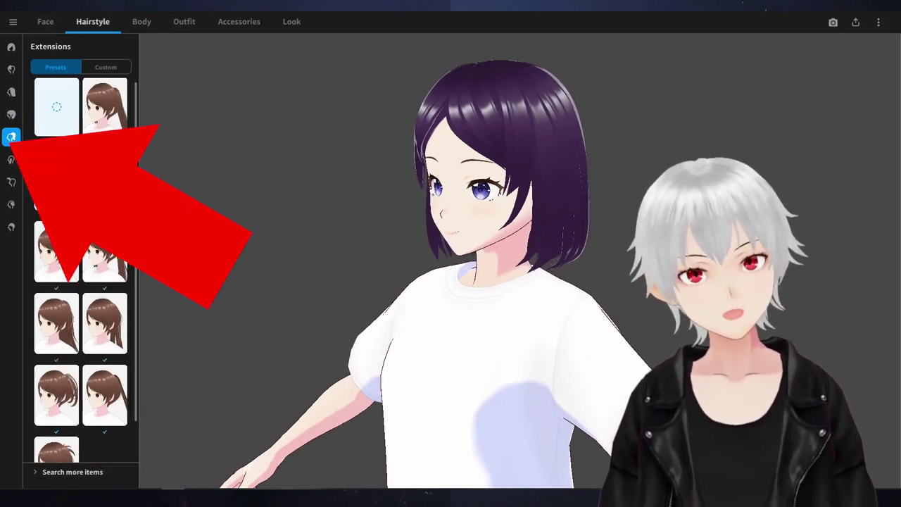
click(104, 107)
right_drag(479, 190, 345, 192)
drag(191, 183, 291, 211)
right_drag(291, 209, 451, 194)
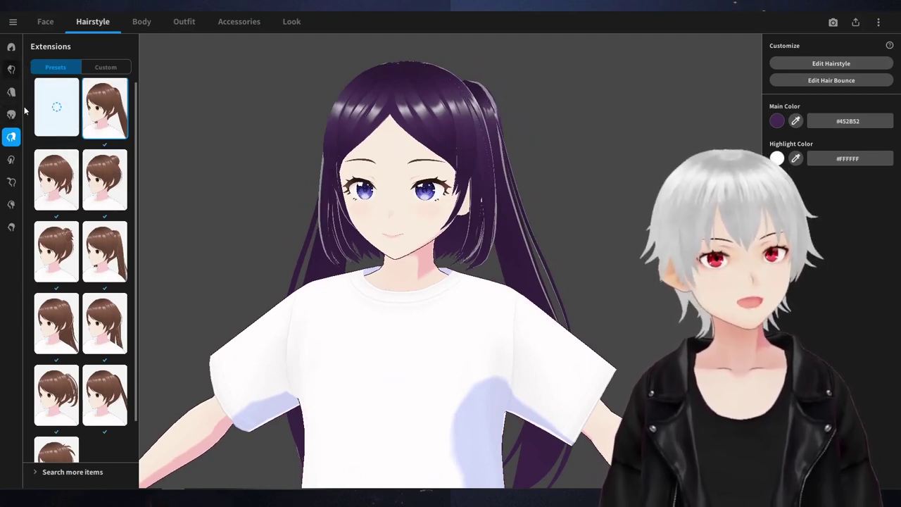
Compare the short twin-tail and bun extensions, and apply the long twin tails with curled ends, viewed from the side
click(74, 372)
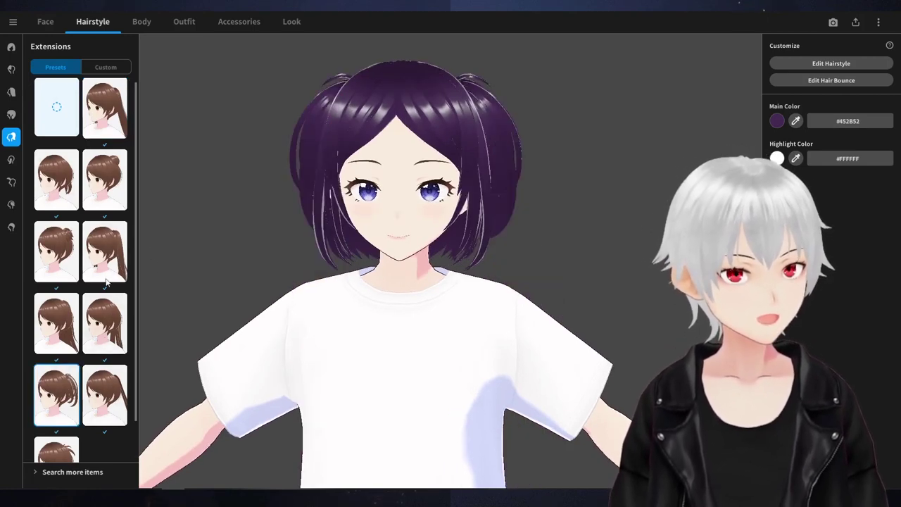
click(102, 132)
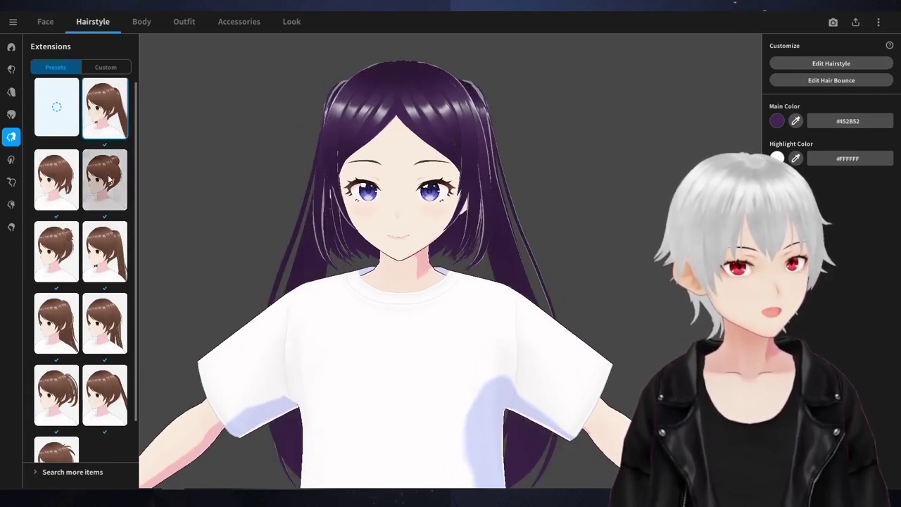
click(100, 184)
right_drag(380, 250, 176, 261)
click(104, 264)
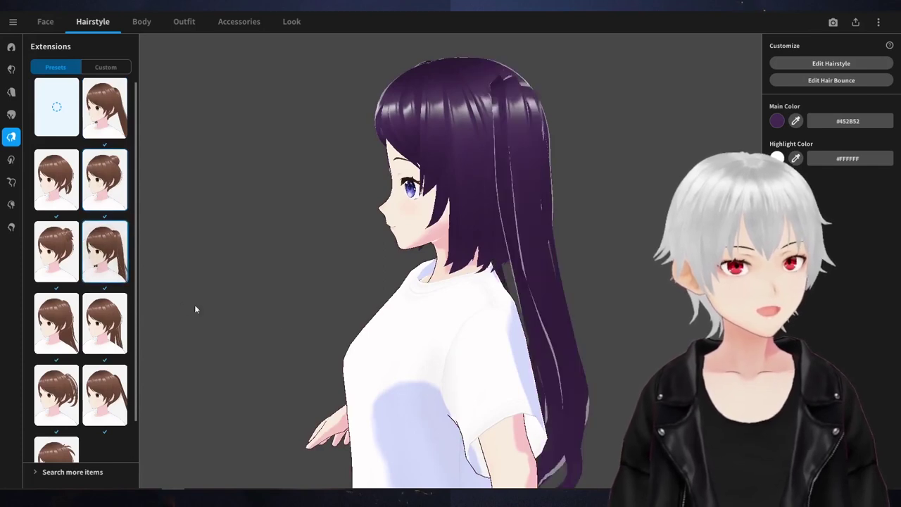
Apply the looped twin-bunch preset from the hair extensions to the character and inspect it
right_drag(195, 306, 295, 325)
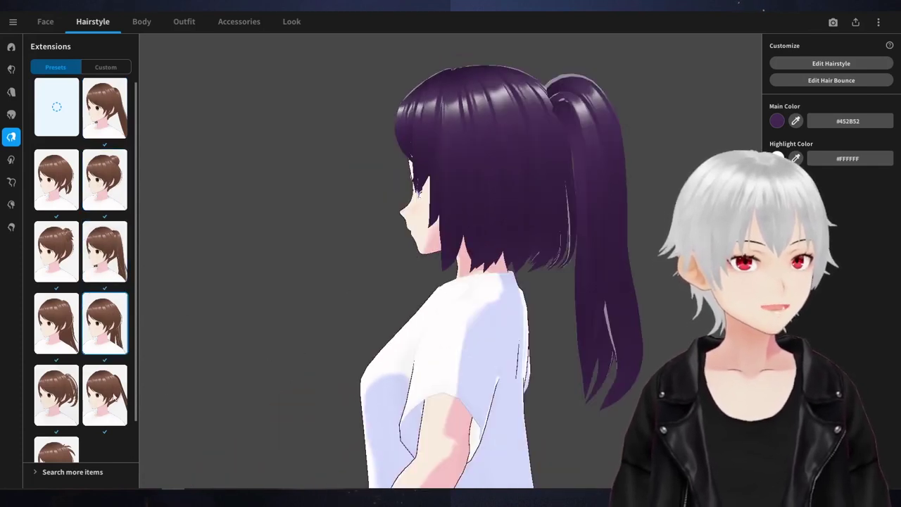
click(70, 398)
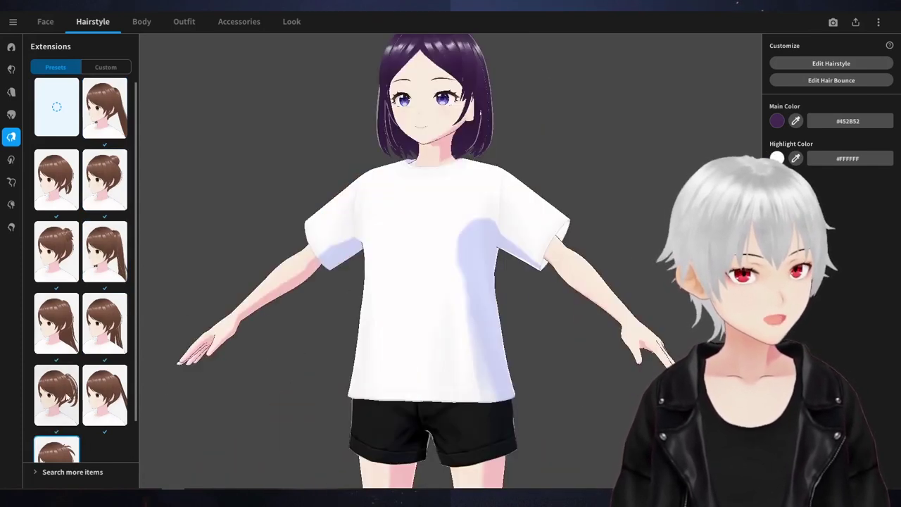
mouse_move(420, 243)
mouse_down()
mouse_move(430, 250)
mouse_move(346, 241)
mouse_move(423, 251)
mouse_up()
Try the braided side hair preset, followed by the short side hair preset
click(12, 159)
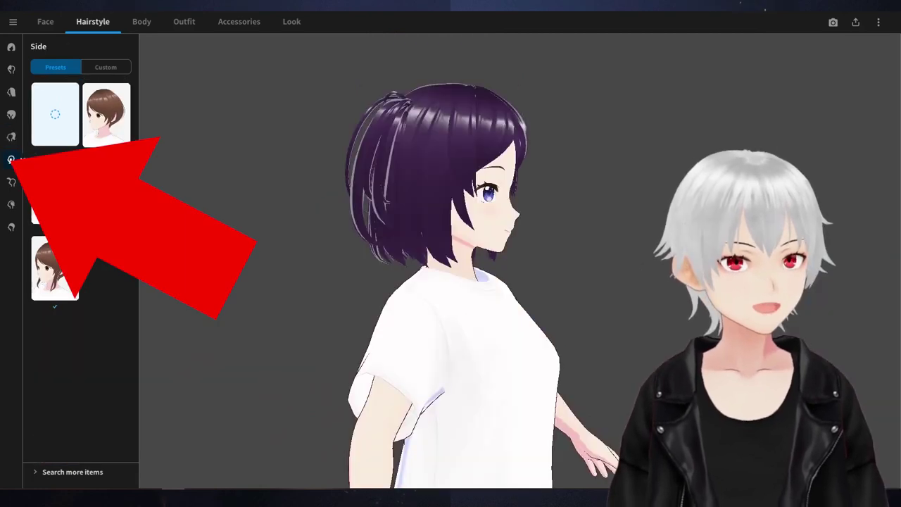
drag(189, 185, 314, 234)
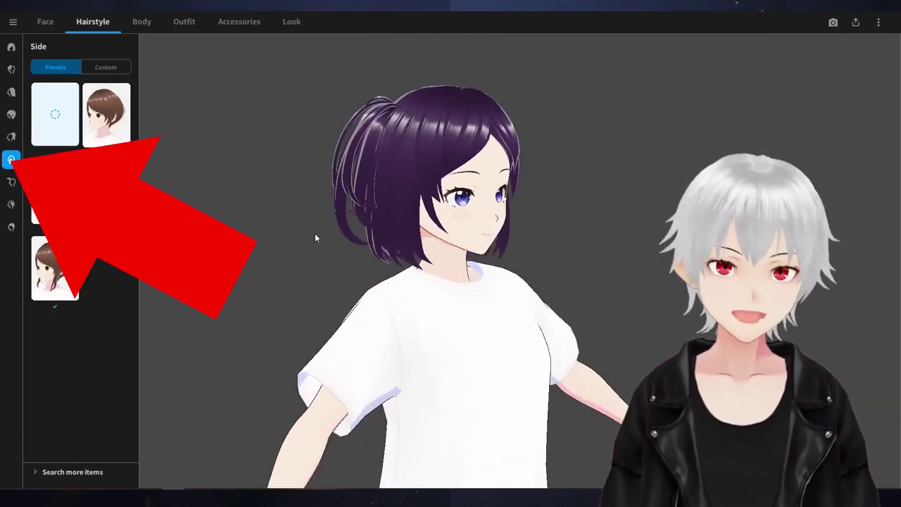
click(106, 192)
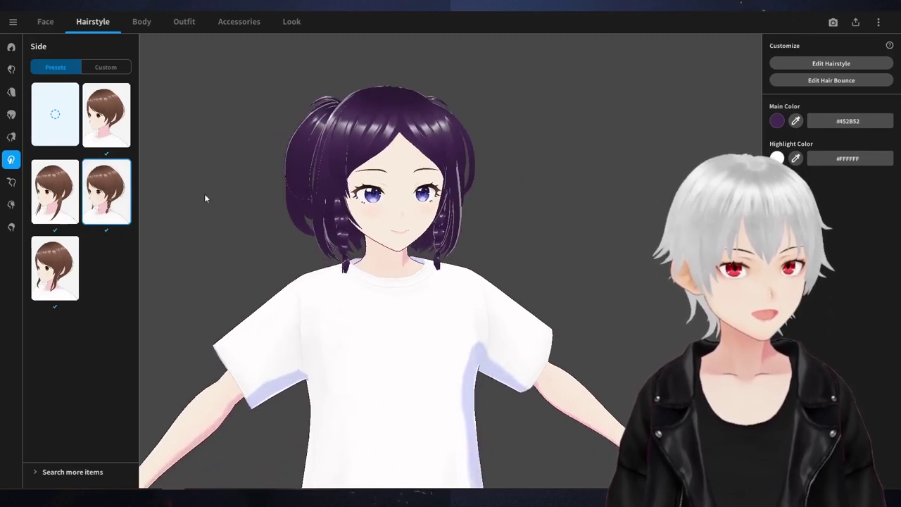
click(110, 120)
drag(203, 211, 268, 236)
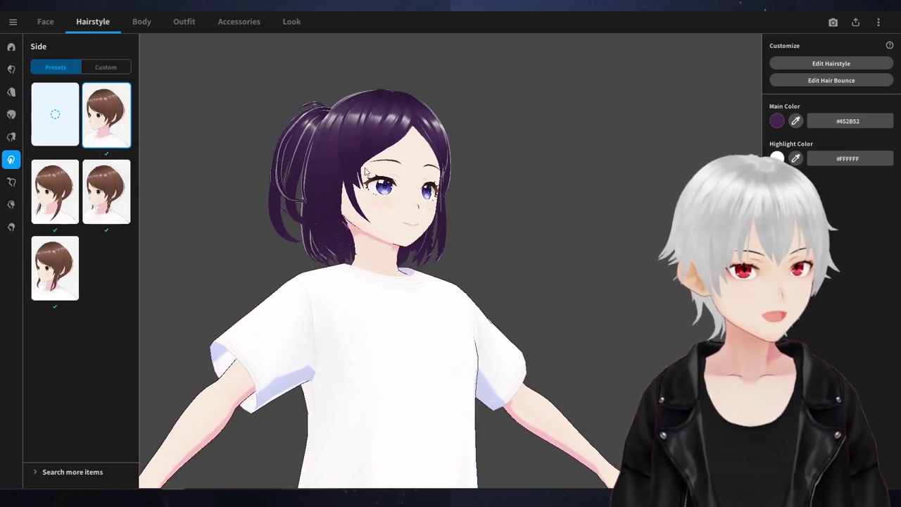
Preview the long, wavy side hair preset, and return the side hair to the empty option
right_drag(365, 171, 392, 141)
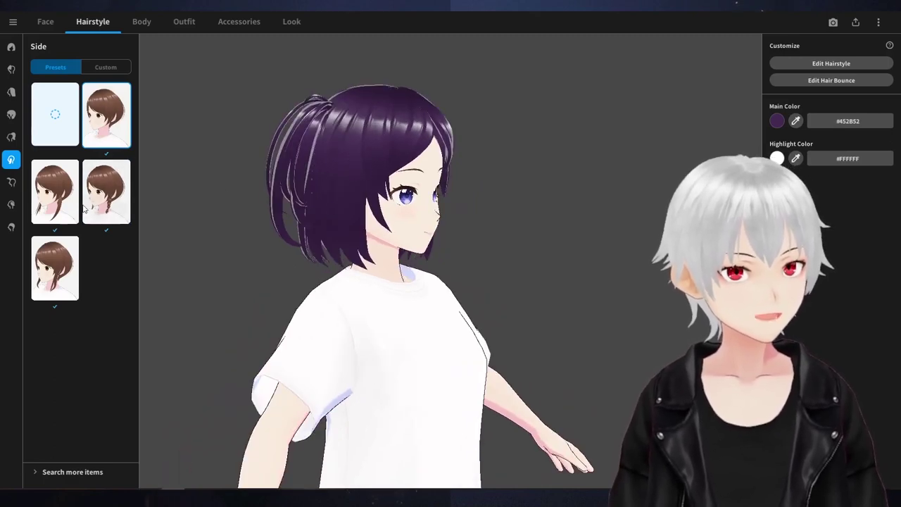
right_drag(535, 287, 328, 249)
click(55, 268)
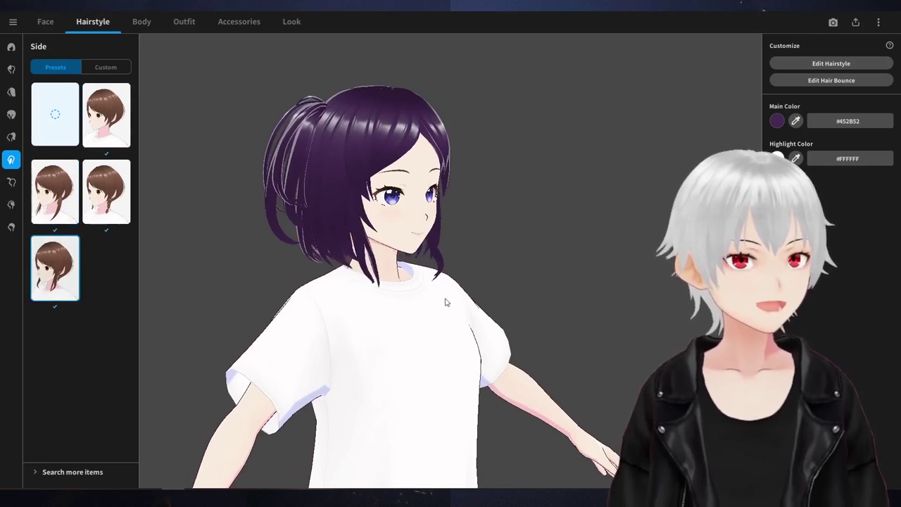
right_drag(447, 298, 522, 274)
click(61, 129)
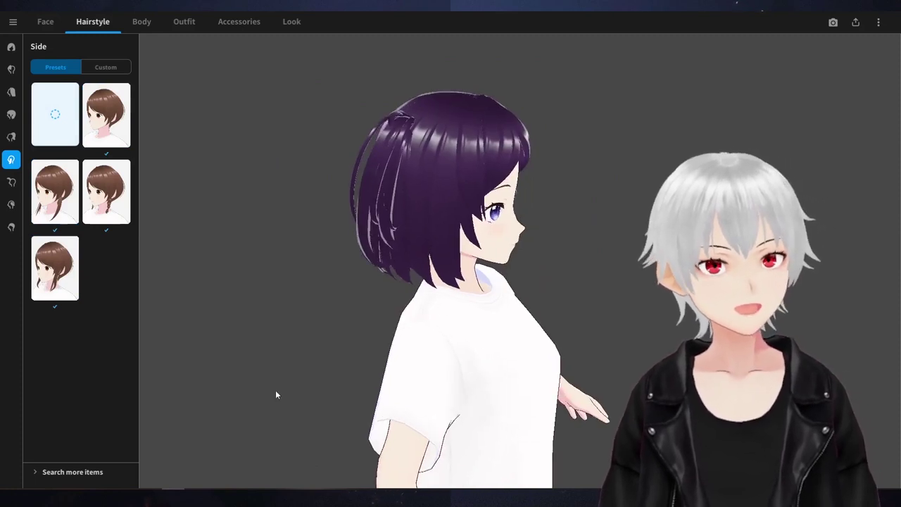
Compare ahoge presets, including the long curved and heart-shaped ones, and apply the short single curved strand
click(13, 183)
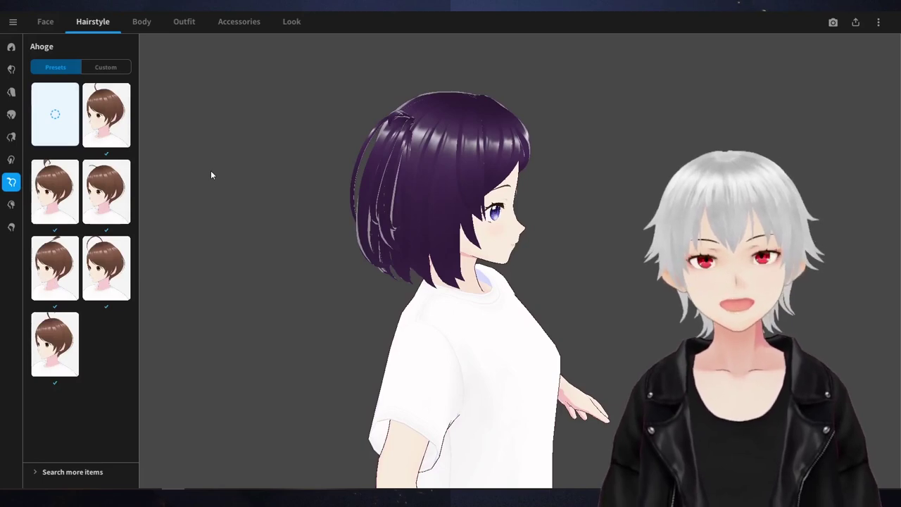
right_drag(461, 240, 436, 239)
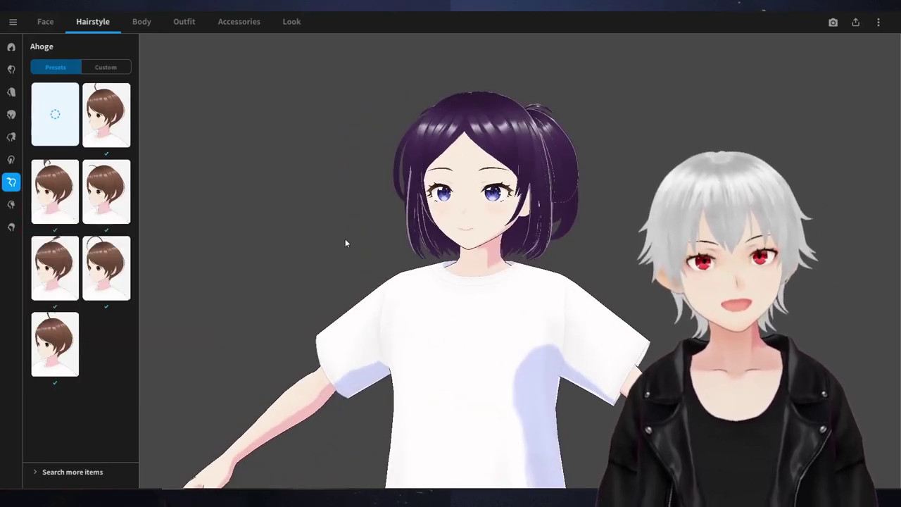
click(121, 116)
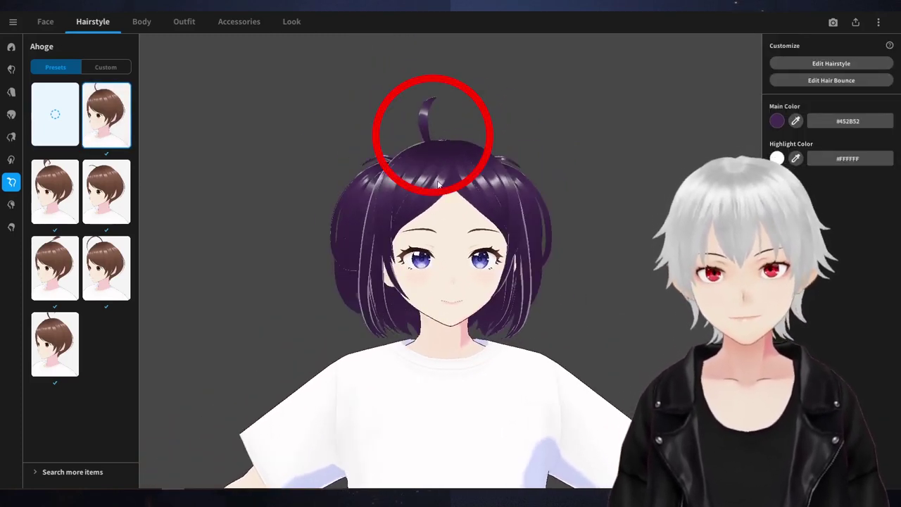
click(79, 271)
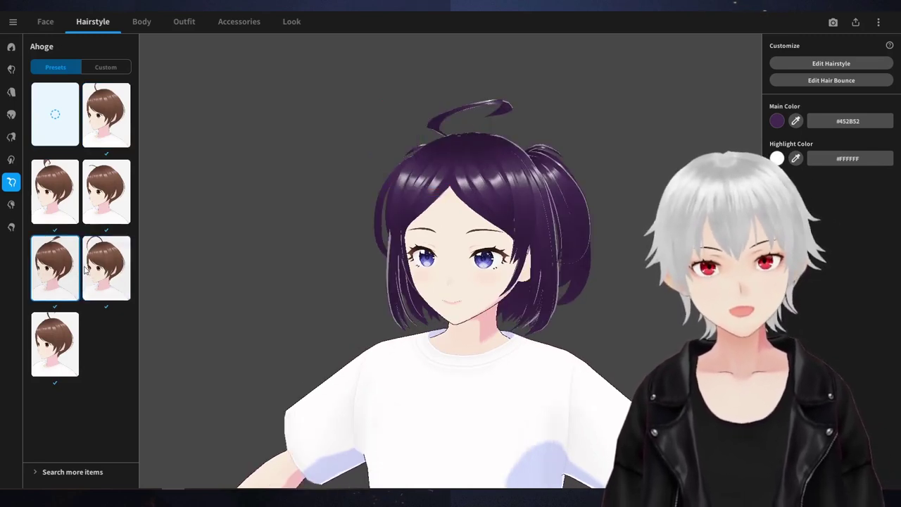
click(64, 322)
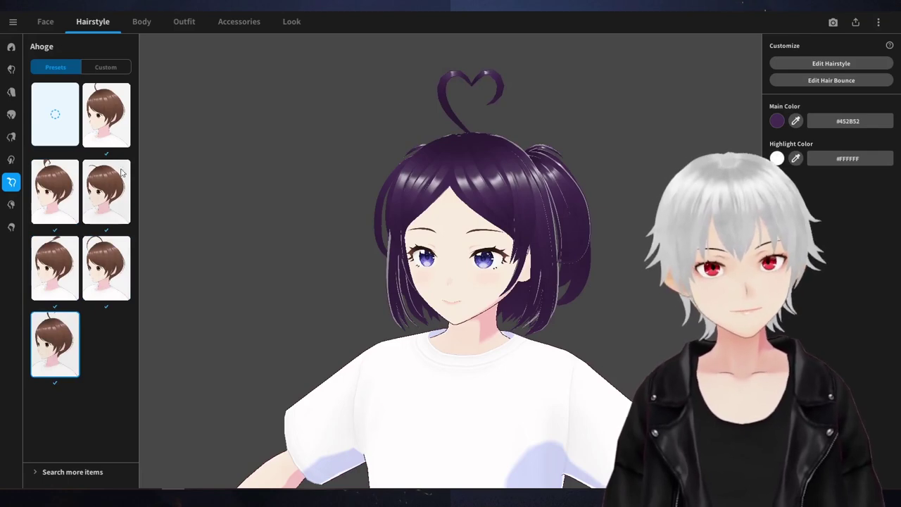
click(116, 121)
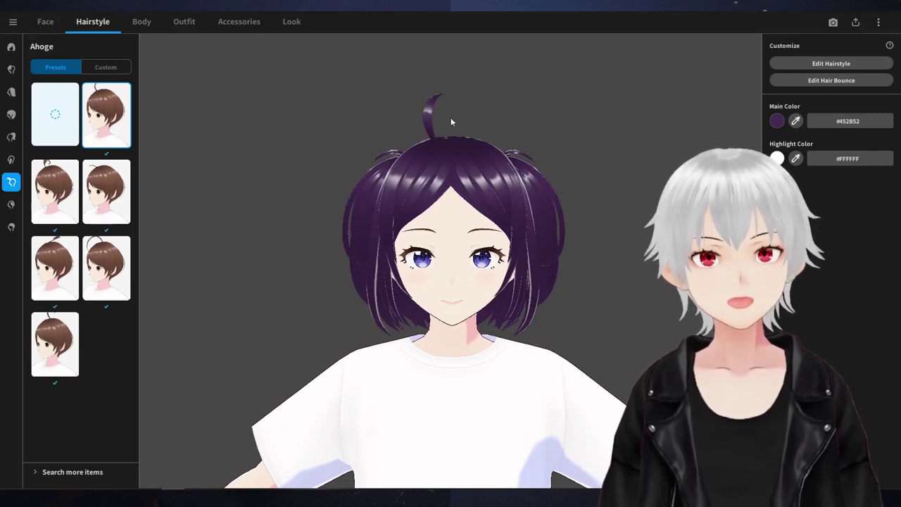
Try the first extra hair preset, a swept strand across the forehead, and inspect it from several angles
click(11, 205)
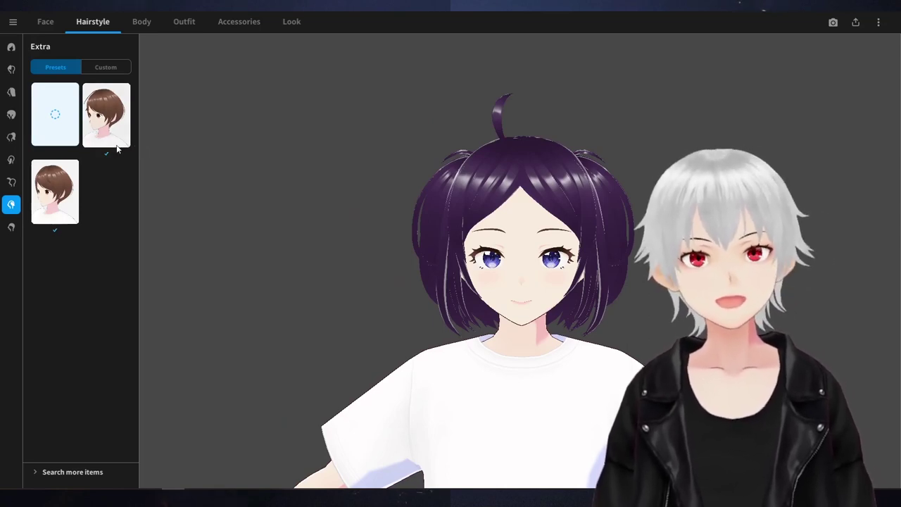
click(116, 143)
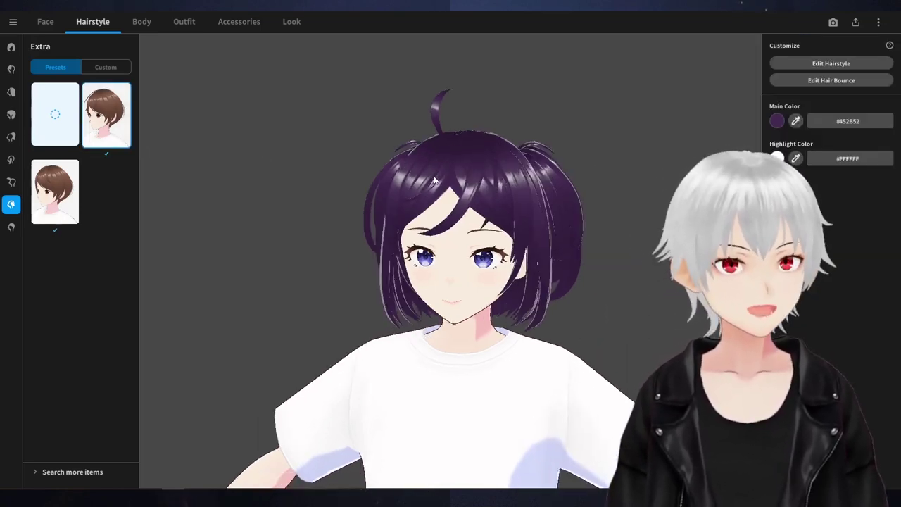
right_drag(482, 140, 504, 138)
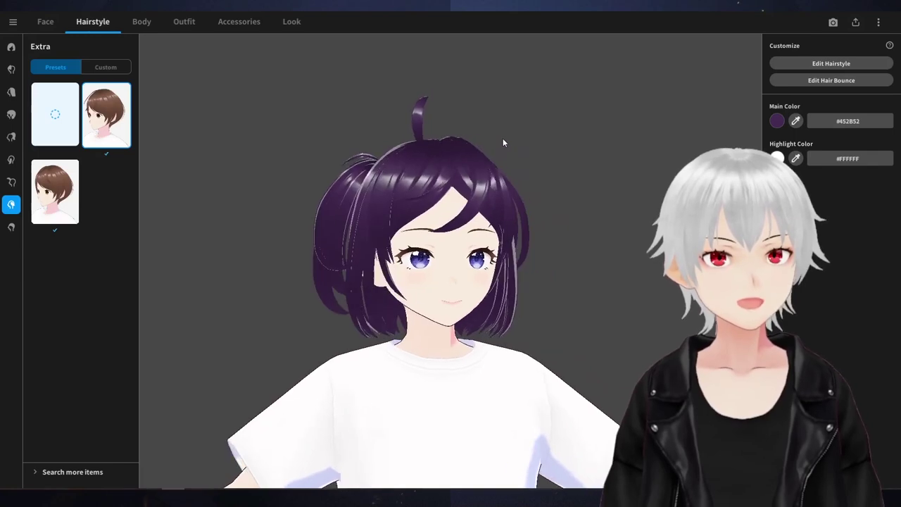
mouse_move(354, 240)
right_down()
mouse_move(333, 243)
mouse_move(369, 243)
right_up()
right_drag(418, 194, 591, 161)
Compare the second extra hair preset with the empty option, leaving the extra hair empty
click(66, 124)
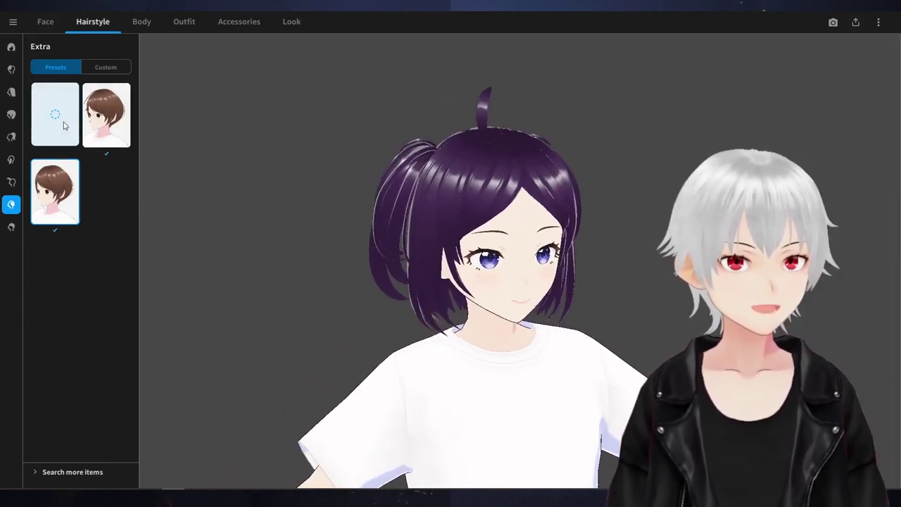
click(74, 185)
click(67, 138)
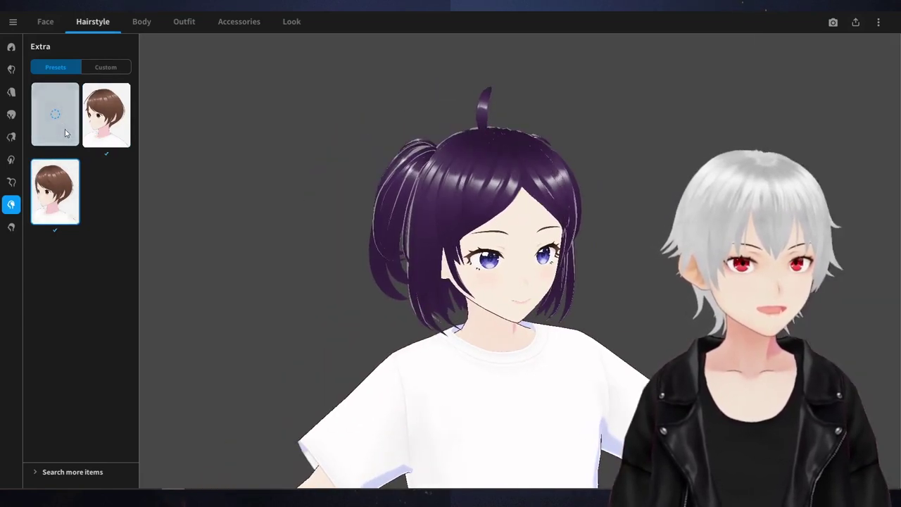
click(69, 196)
right_drag(335, 152, 486, 149)
click(486, 149)
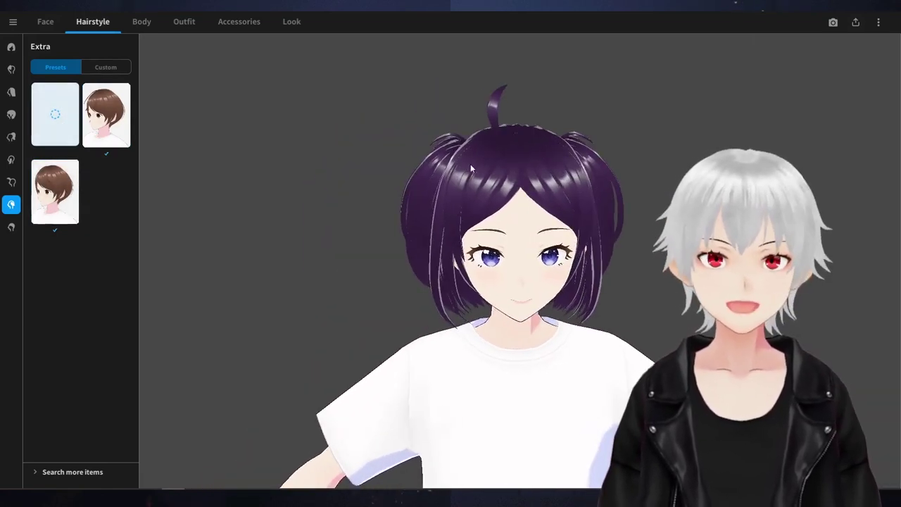
Open the base hair presets and examine the character's head from the front
click(12, 226)
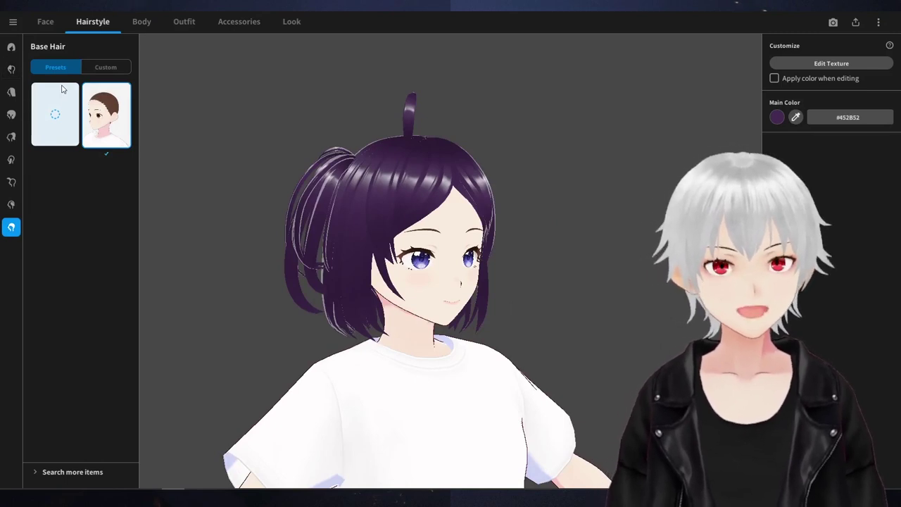
right_drag(423, 189, 357, 188)
middle_drag(414, 178, 402, 147)
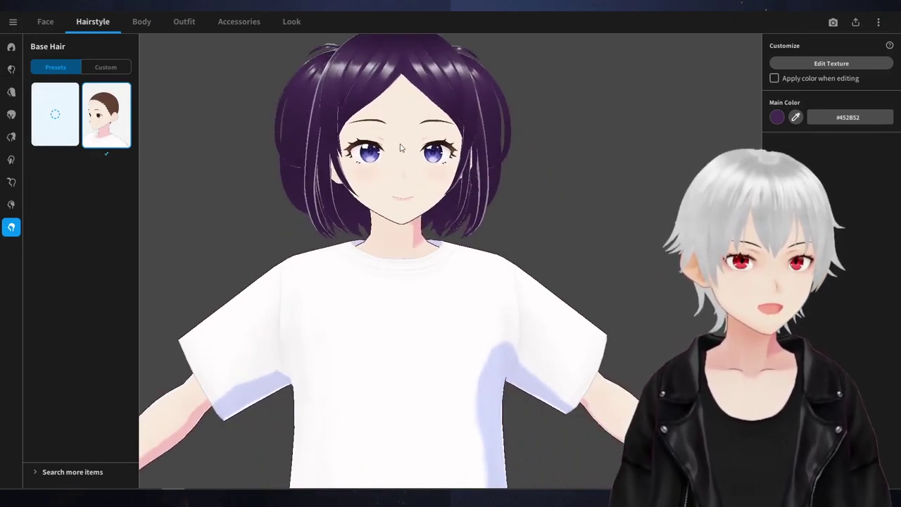
Apply the second whole-body skin preset and bring the full figure into view
click(141, 22)
middle_drag(303, 147, 345, 147)
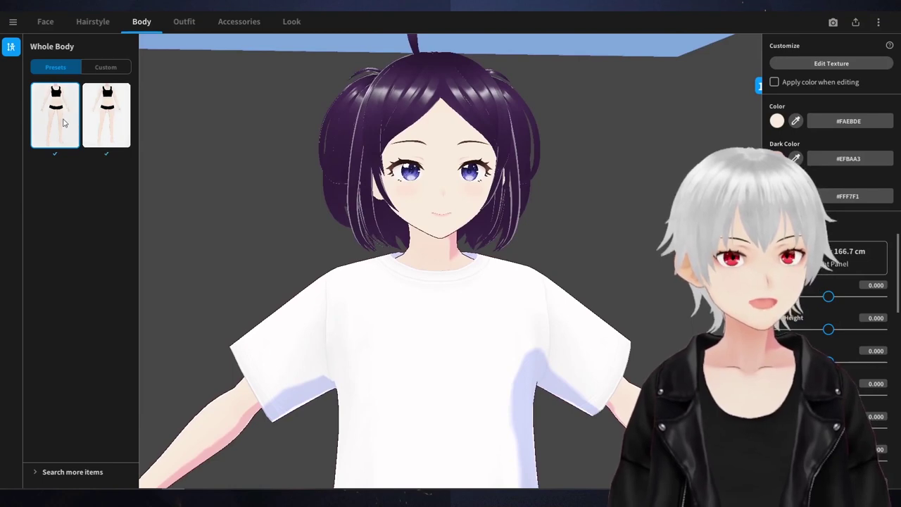
click(102, 117)
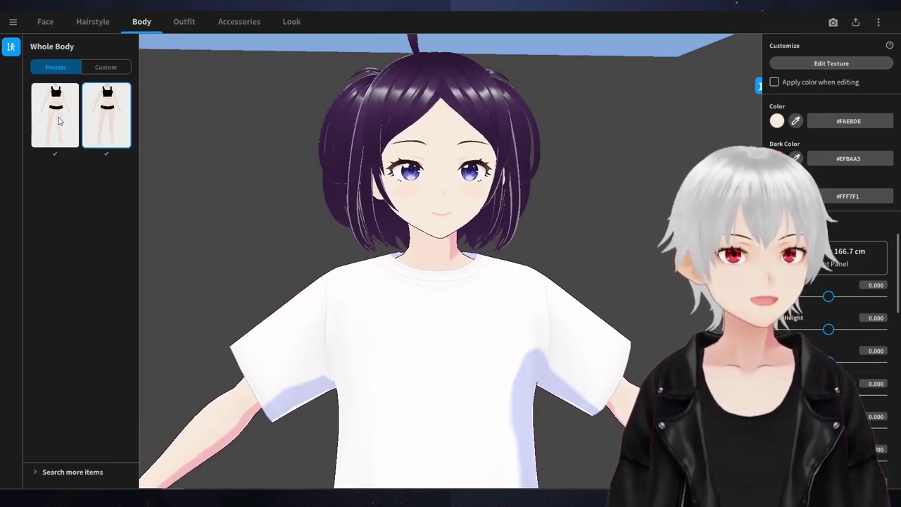
scroll(321, 159, down, 5)
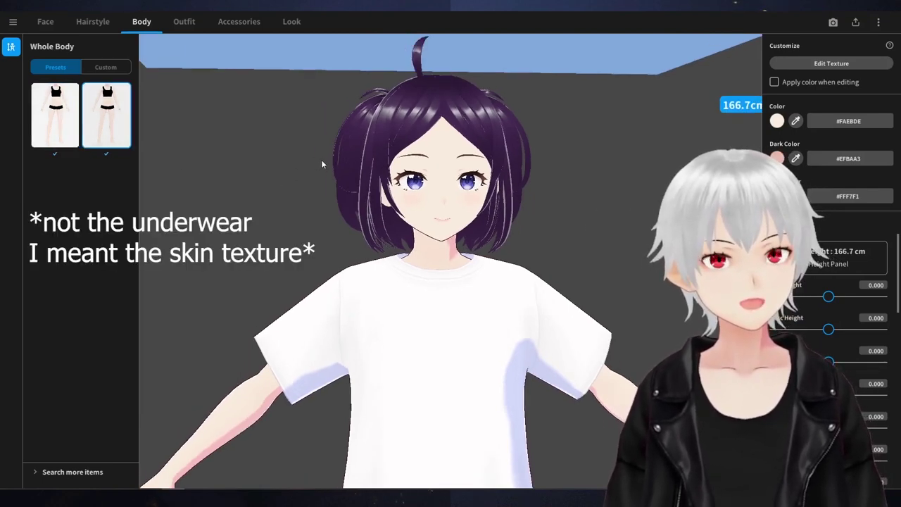
scroll(375, 86, down, 3)
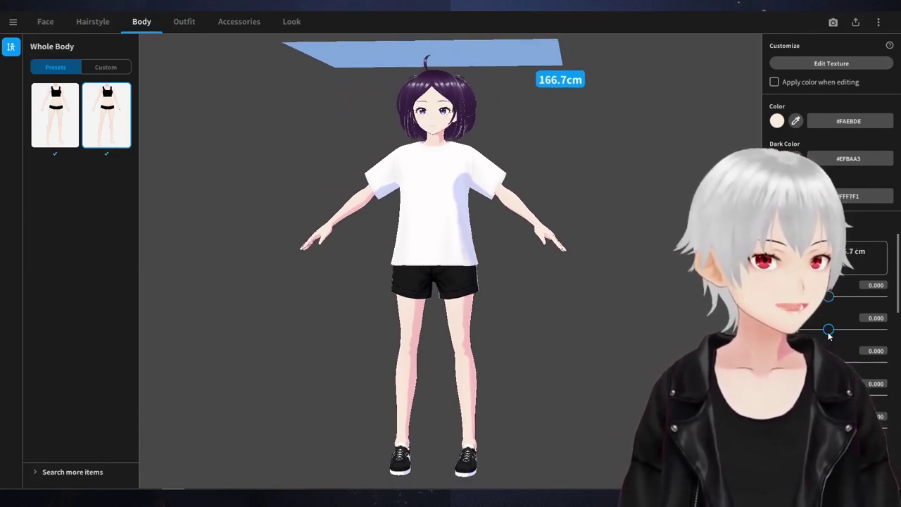
Try raising the first body height parameter to 1.000 with Masc Height at -0.026
mouse_move(825, 331)
mouse_down()
mouse_move(861, 297)
mouse_move(842, 297)
mouse_move(881, 290)
mouse_move(839, 326)
mouse_move(817, 328)
mouse_up()
drag(875, 298, 900, 293)
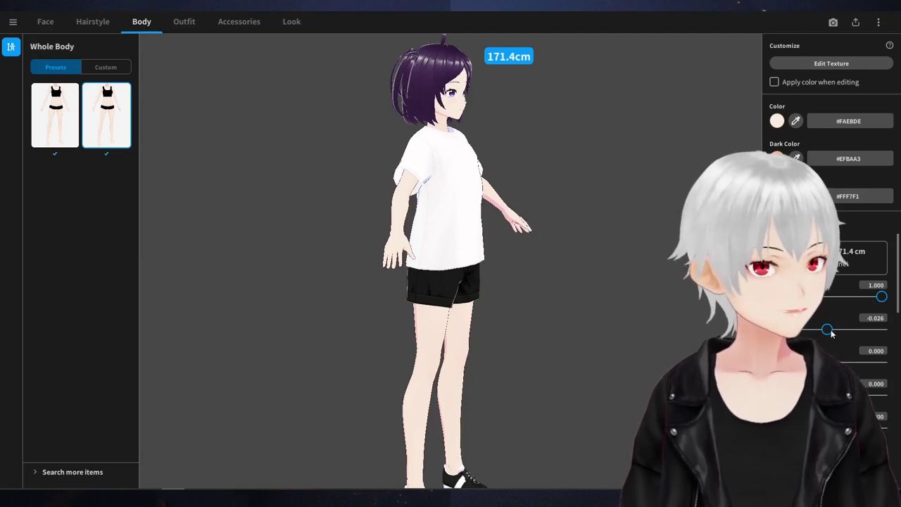
drag(828, 329, 840, 329)
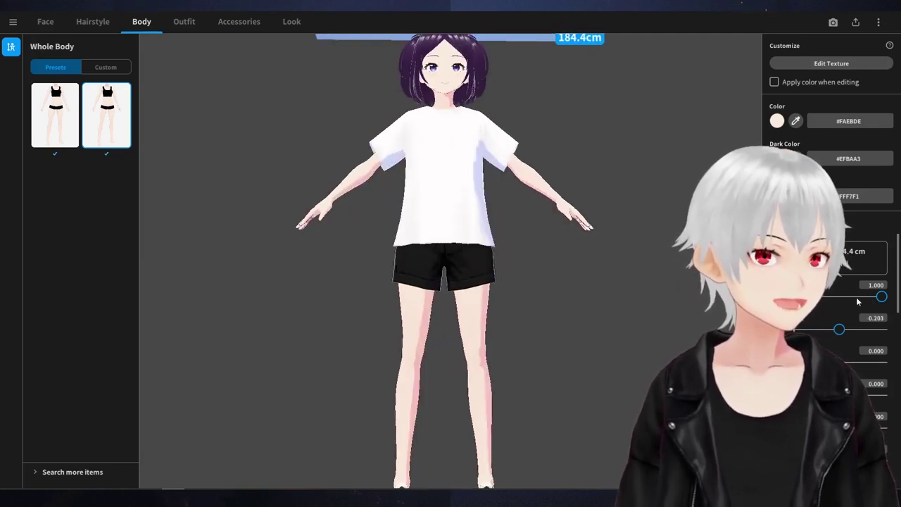
drag(857, 298, 870, 296)
drag(840, 332, 827, 329)
drag(871, 298, 884, 297)
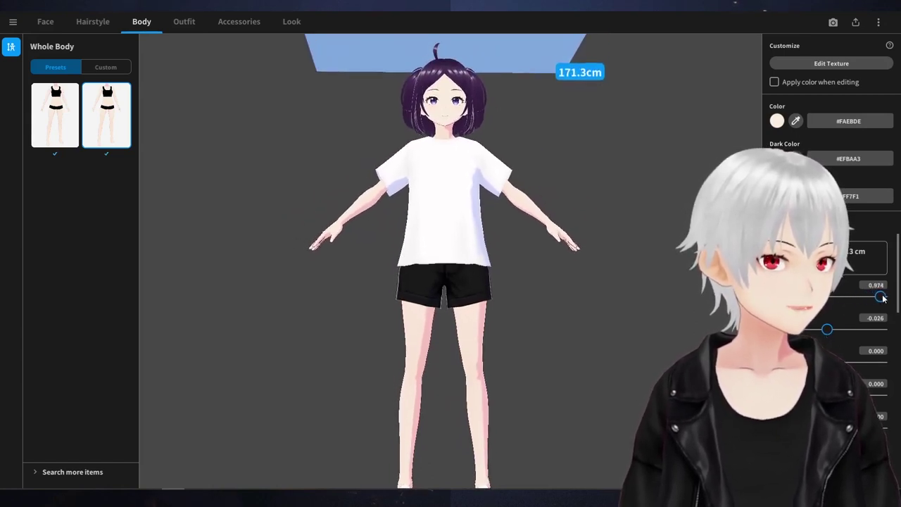
Set the third body parameter, directly below Masc Height, to 0.185 and check the full figure
drag(829, 362, 839, 362)
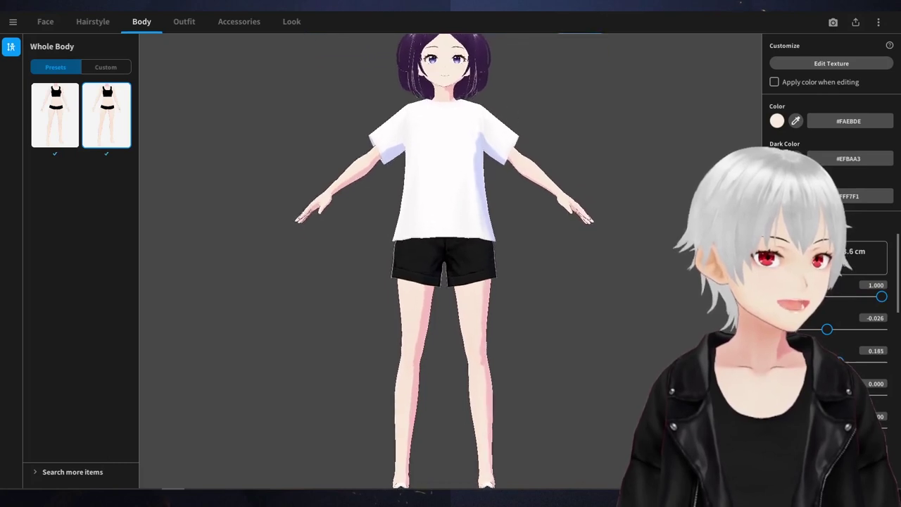
scroll(567, 195, down, 2)
scroll(567, 195, down, 1)
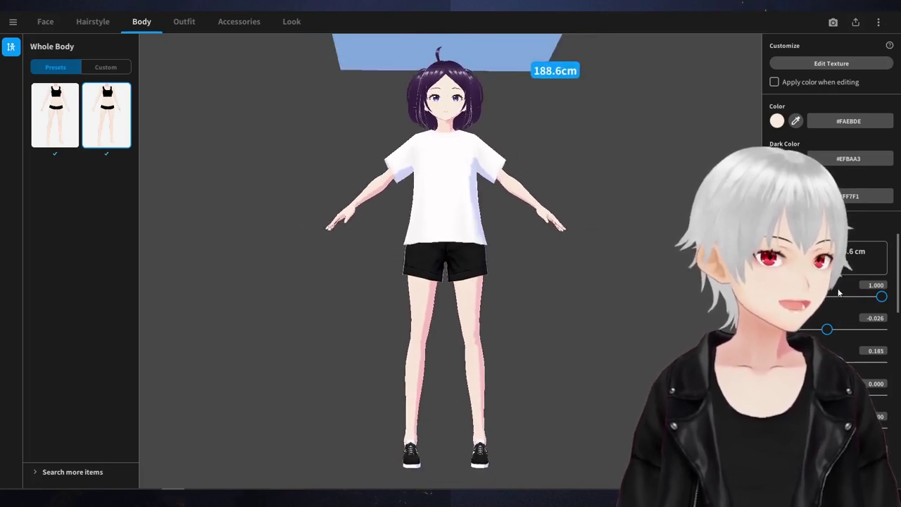
Reset the first body height parameter and Masc Height to 0
click(870, 286)
text(0)
key(Tab)
text(0)
key(Return)
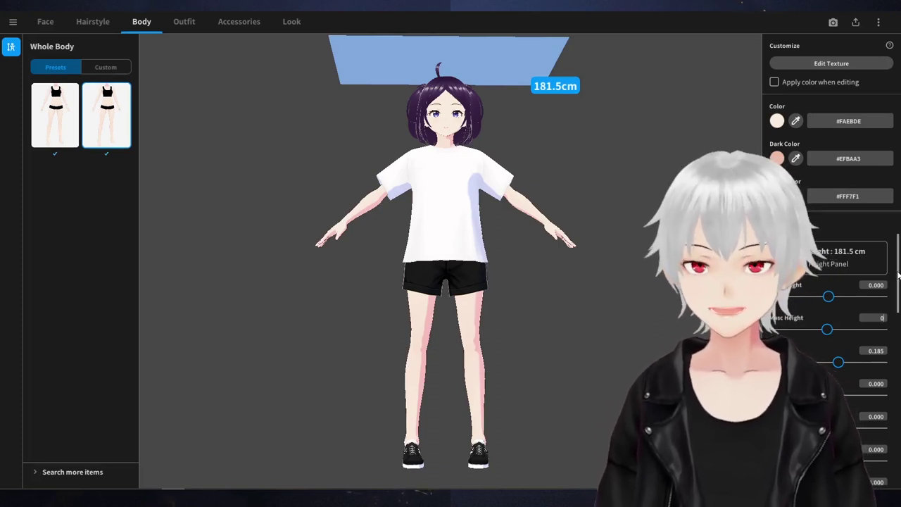
Choose the dark jacket and pleated skirt outfit from the whole clothing sets
click(185, 30)
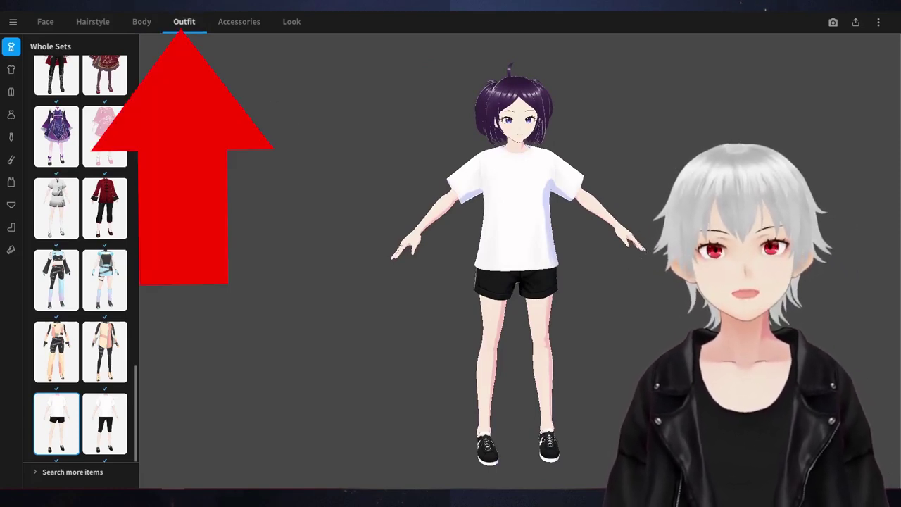
scroll(71, 158, up, 15)
click(71, 158)
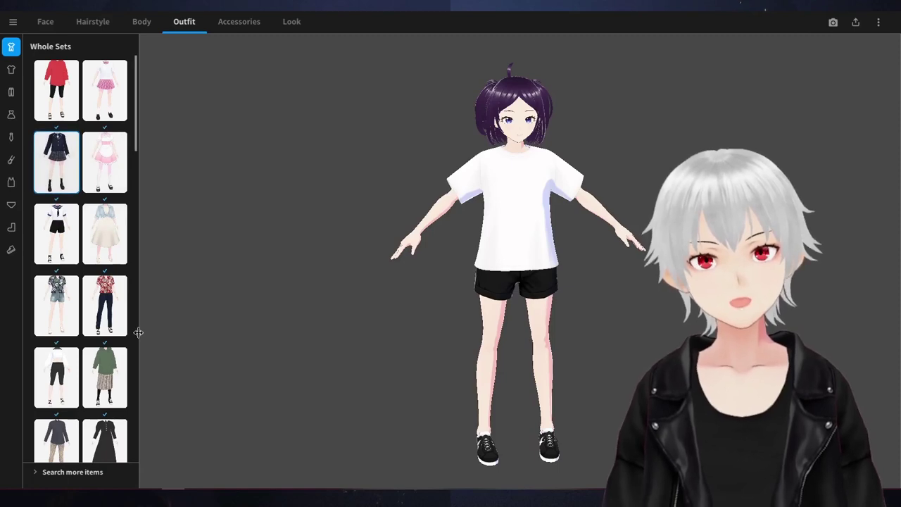
Browse the whole clothing sets and dress the avatar in the long grey kimono with sandals
click(57, 305)
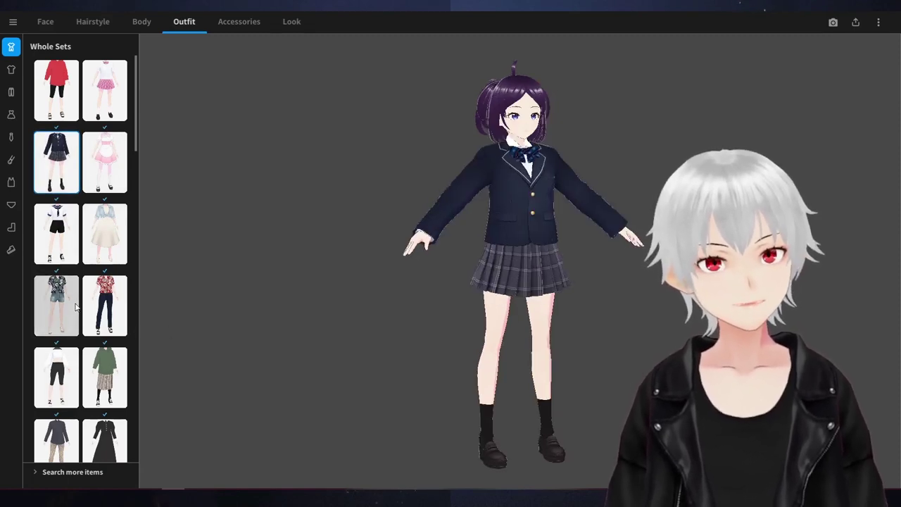
scroll(105, 322, down, 2)
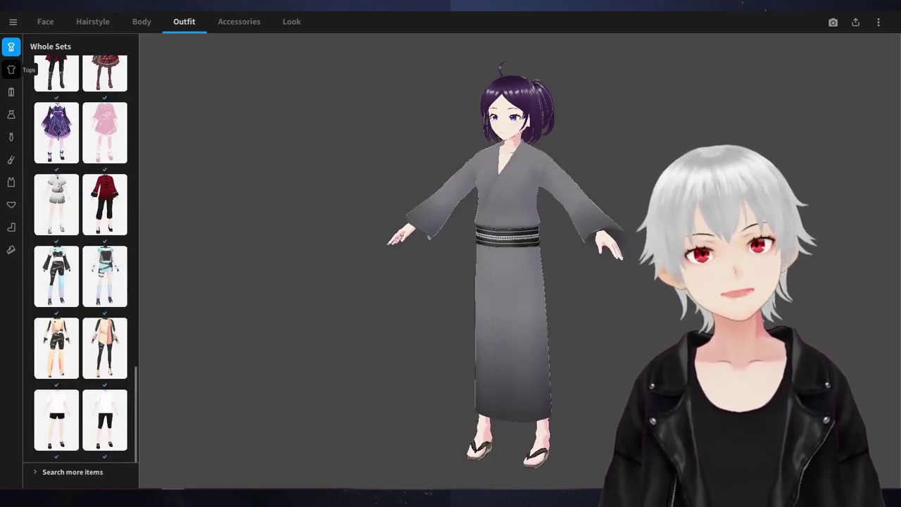
Try the white short-sleeved sailor top with navy collar and tie from the tops presets
click(12, 70)
click(103, 244)
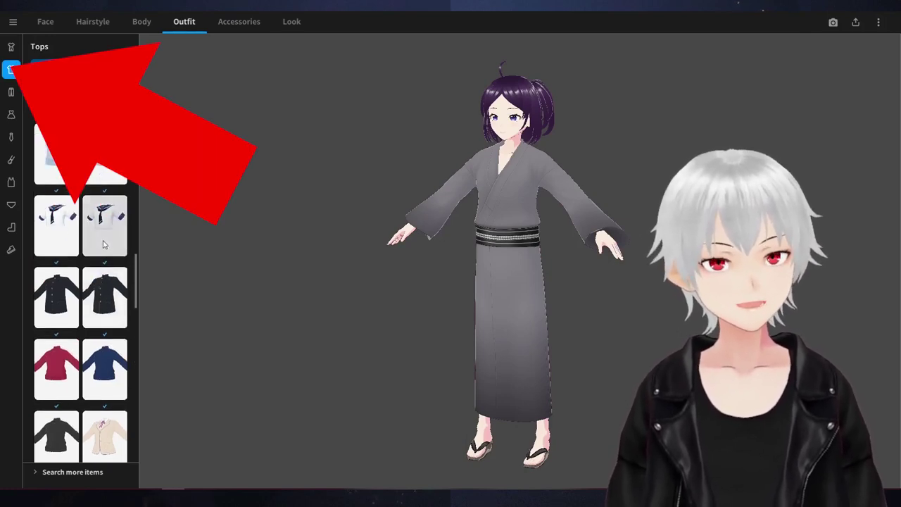
right_drag(407, 262, 427, 261)
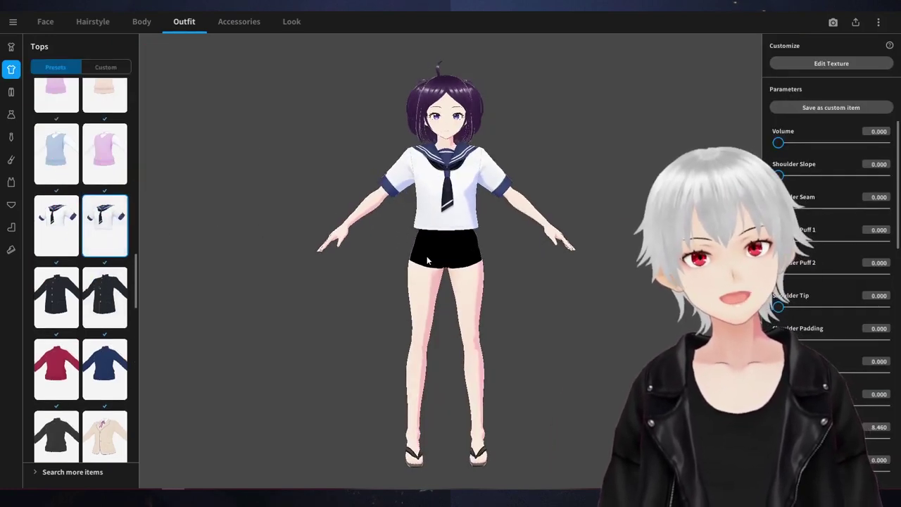
Try the cropped blue-and-black top, and settle on the dark double-breasted suit jacket with white shirt and black ribbon
scroll(100, 377, down, 10)
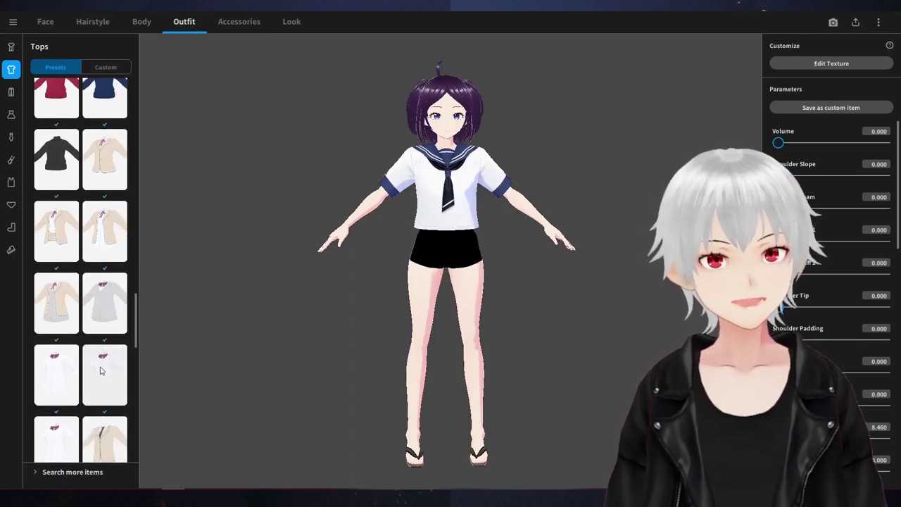
scroll(100, 371, down, 5)
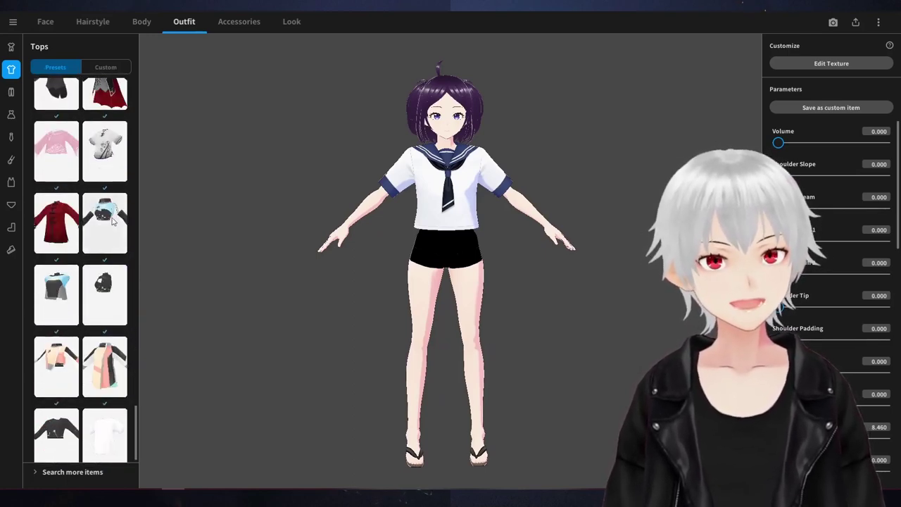
click(107, 230)
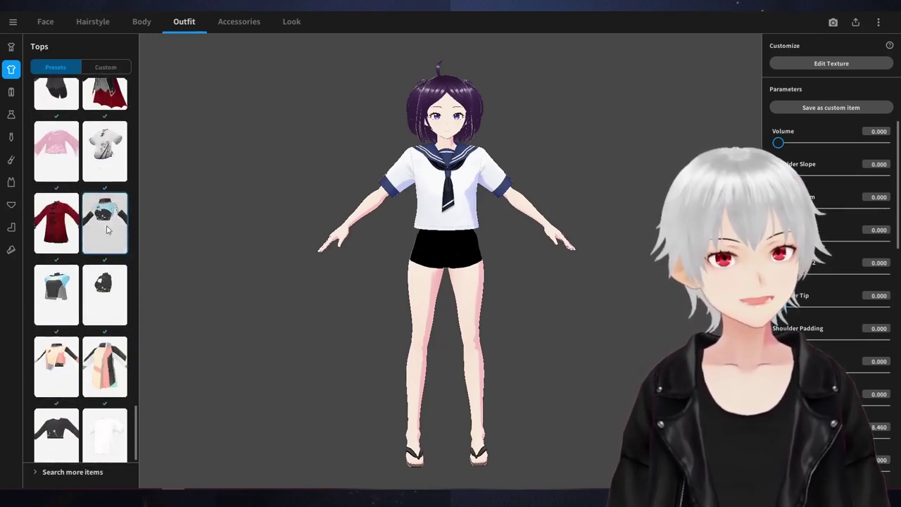
click(70, 245)
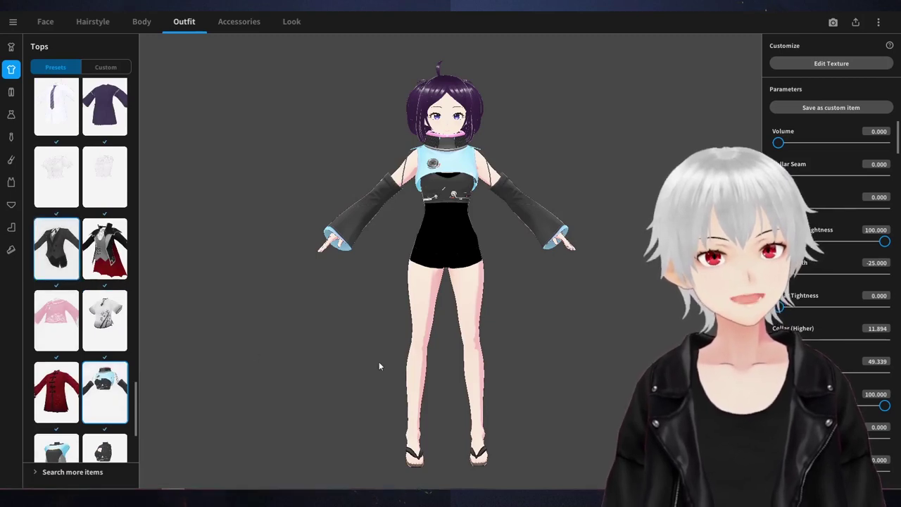
drag(559, 246, 343, 267)
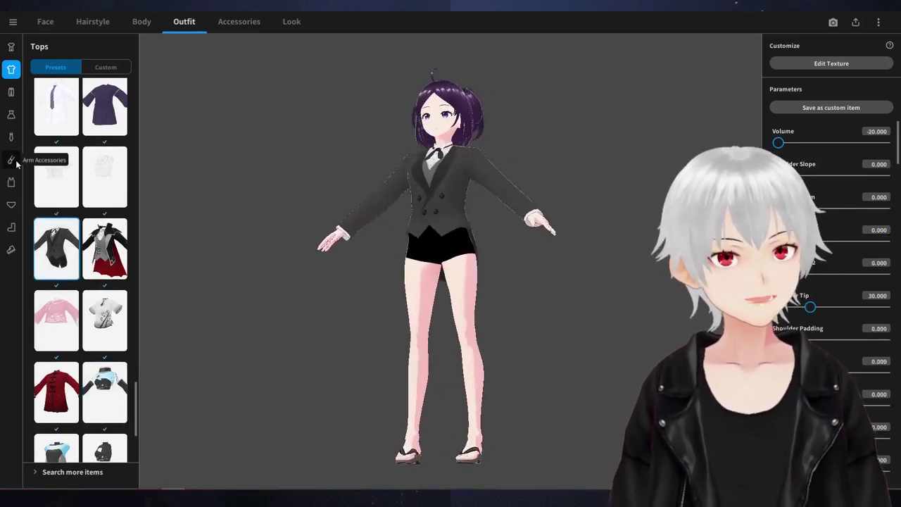
Try the dark grey suit trousers from the bottoms presets with the jacket
click(9, 95)
scroll(125, 236, up, 2)
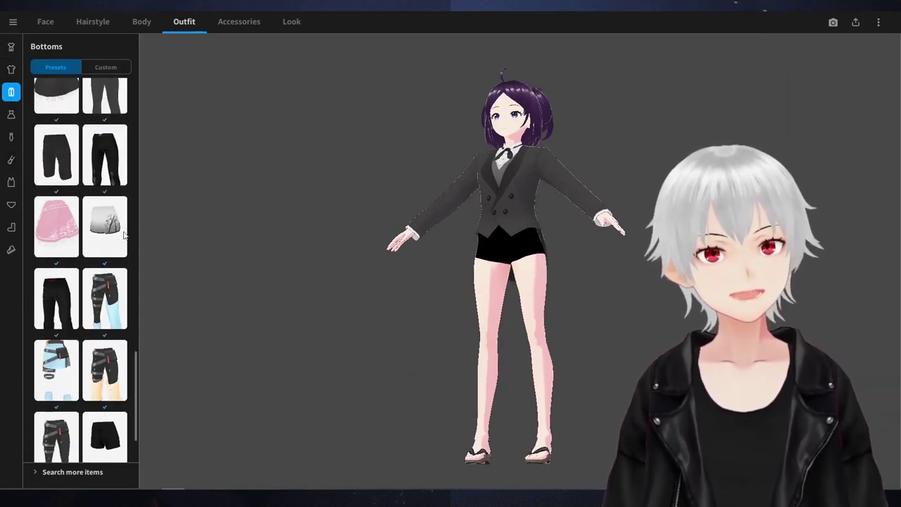
scroll(38, 333, up, 1)
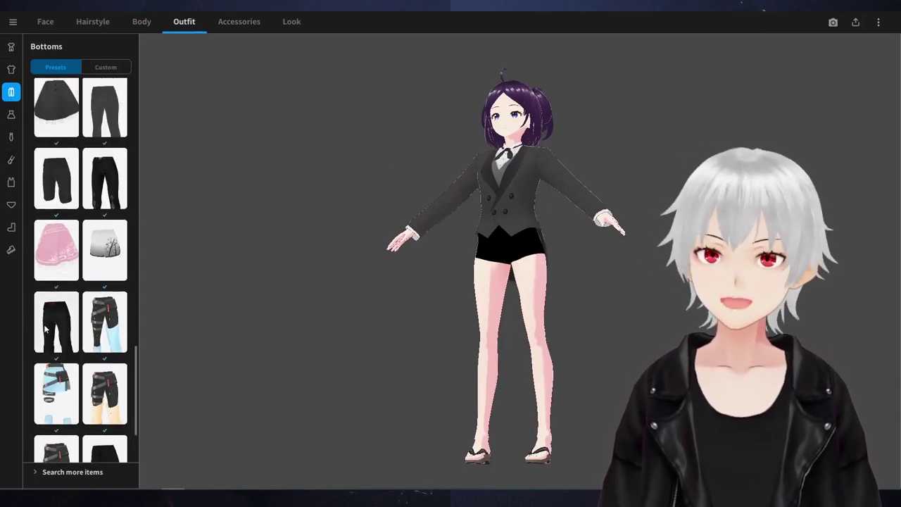
scroll(45, 328, up, 5)
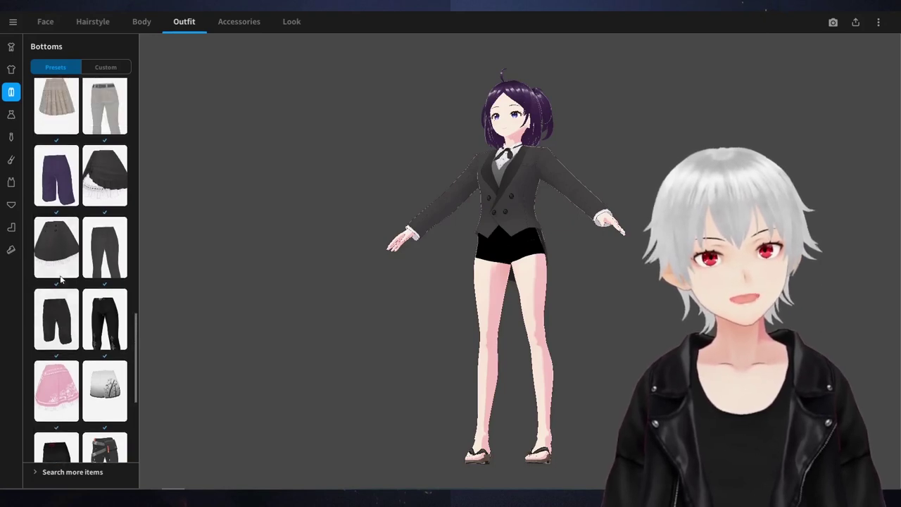
scroll(109, 233, up, 2)
click(118, 307)
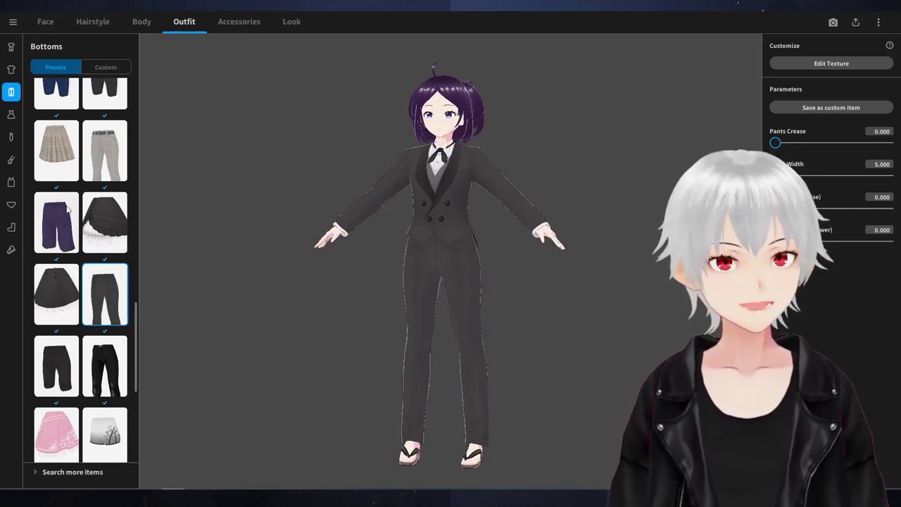
Put on the dark frilled skirt; set the parameter above Skirt Flare (Narrower) to 40.881 and the two below Skirt Length to 23.524 and 30.441
click(56, 294)
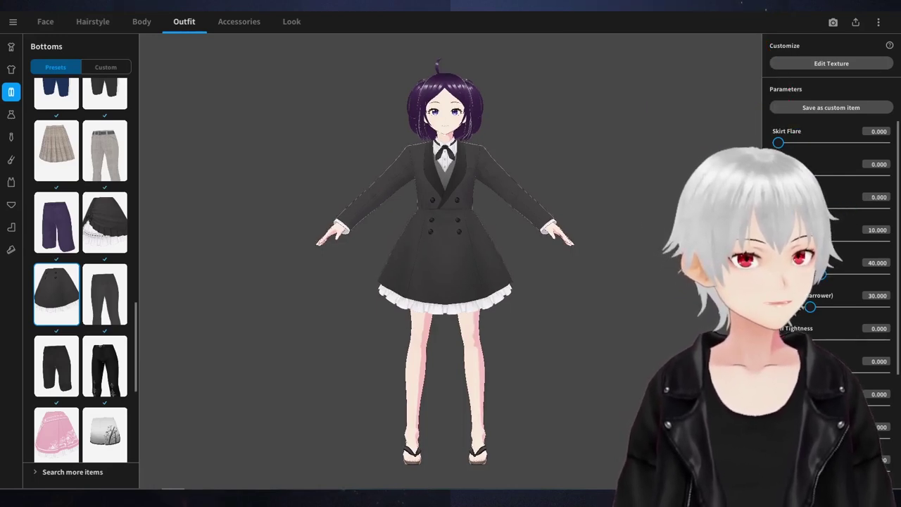
drag(789, 240, 814, 240)
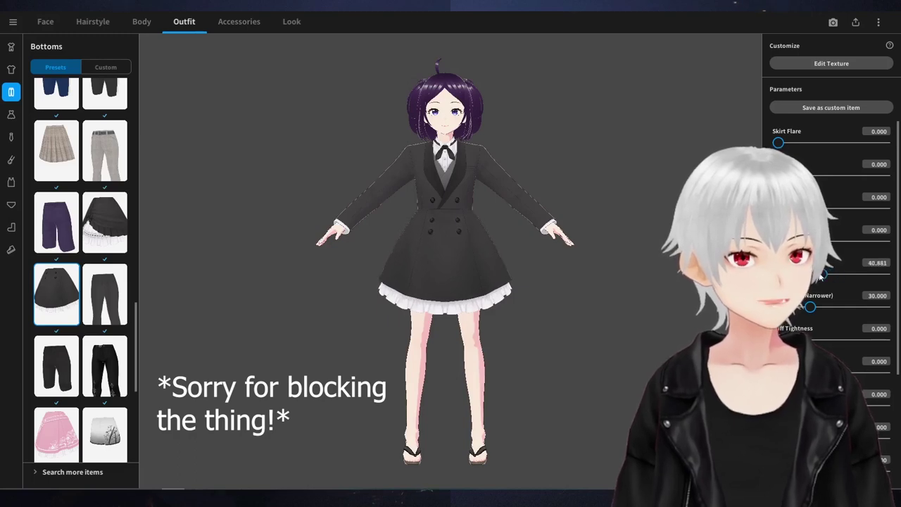
scroll(817, 336, down, 3)
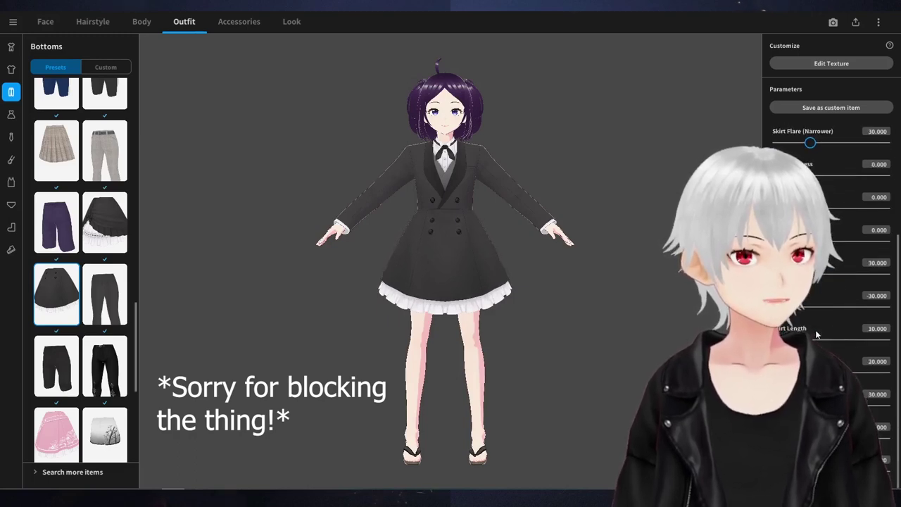
drag(799, 373, 809, 372)
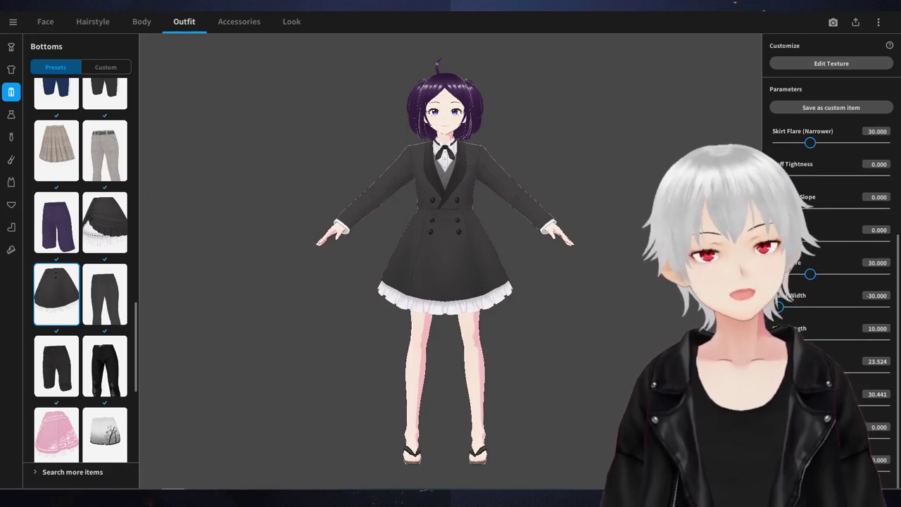
Set the suit jacket's parameter two rows above Sleeve (Longer) to 20.881 and check the fit at an angle
click(12, 69)
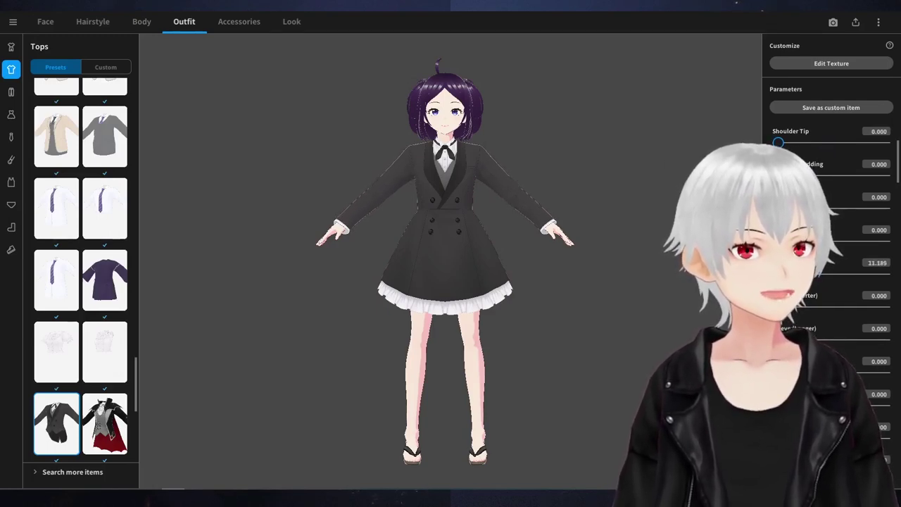
right_drag(499, 300, 511, 304)
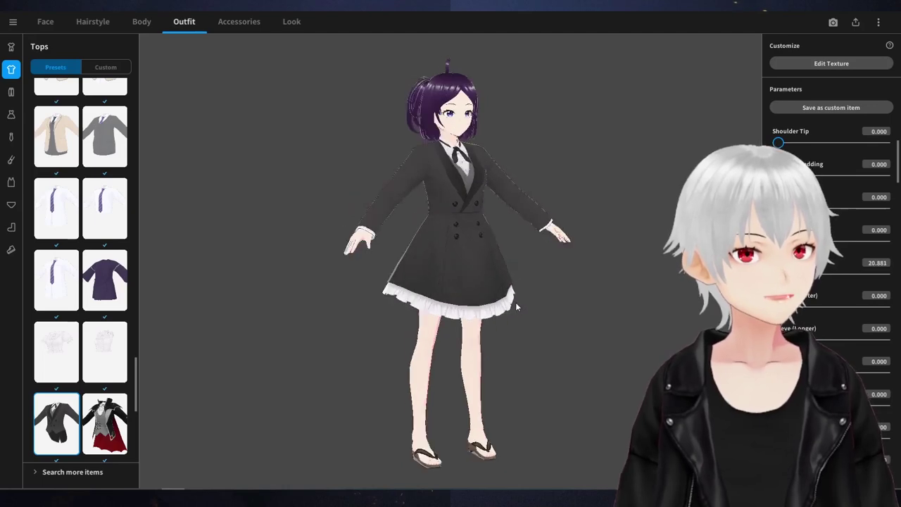
Try the long grey kimono from the dress presets in place of the jacket and skirt
click(9, 117)
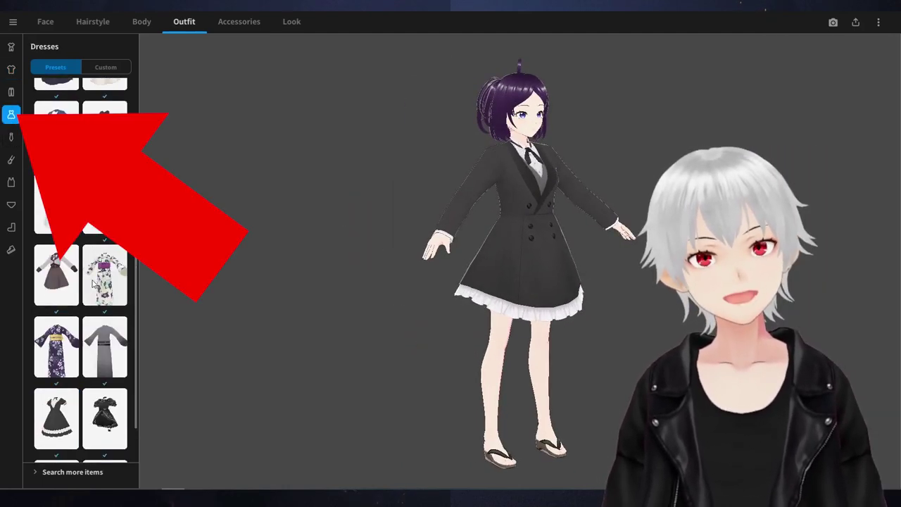
scroll(94, 283, down, 2)
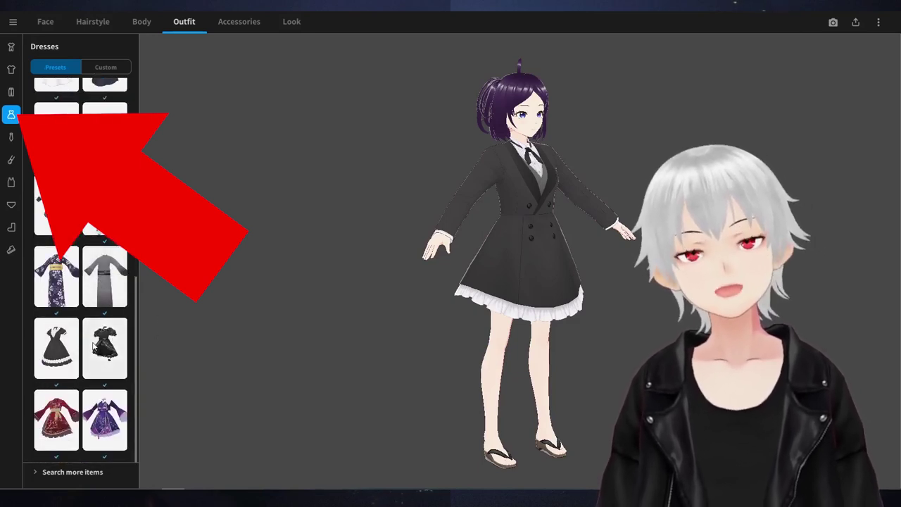
scroll(88, 347, up, 3)
scroll(71, 299, down, 3)
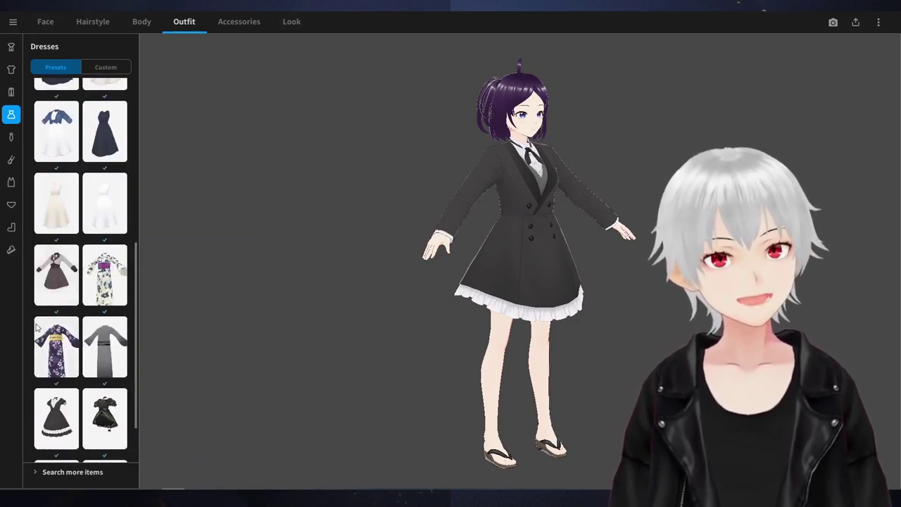
click(105, 271)
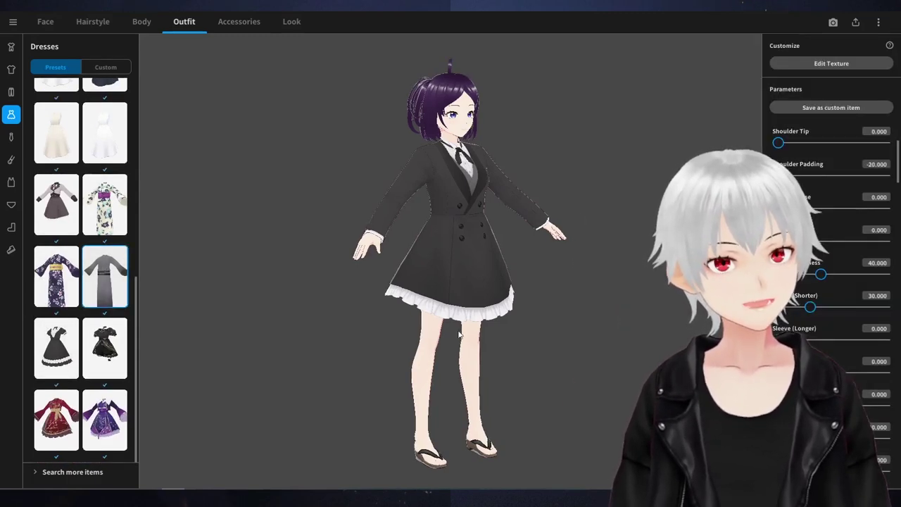
click(506, 332)
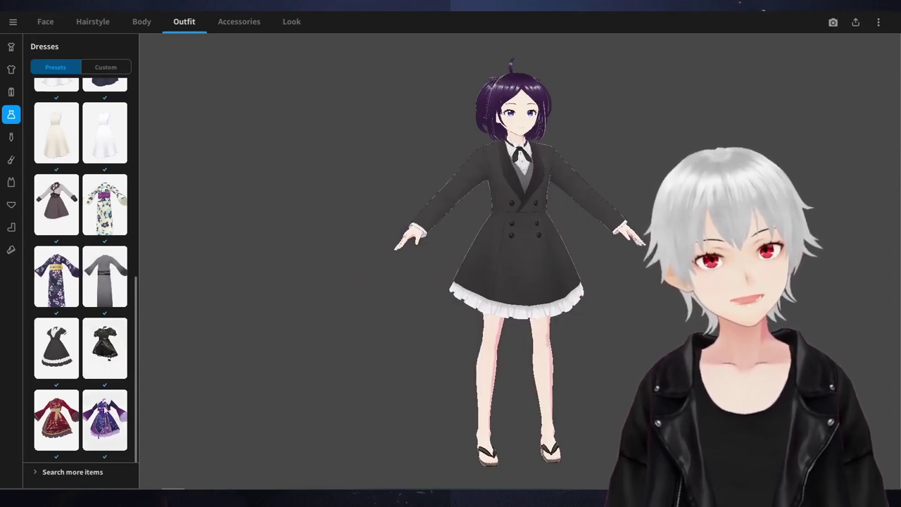
Try the navy bow and the purple string ribbon as neck accessories, and undo both choices
click(11, 137)
mouse_move(357, 195)
right_down()
mouse_move(379, 197)
mouse_move(338, 196)
right_up()
click(105, 185)
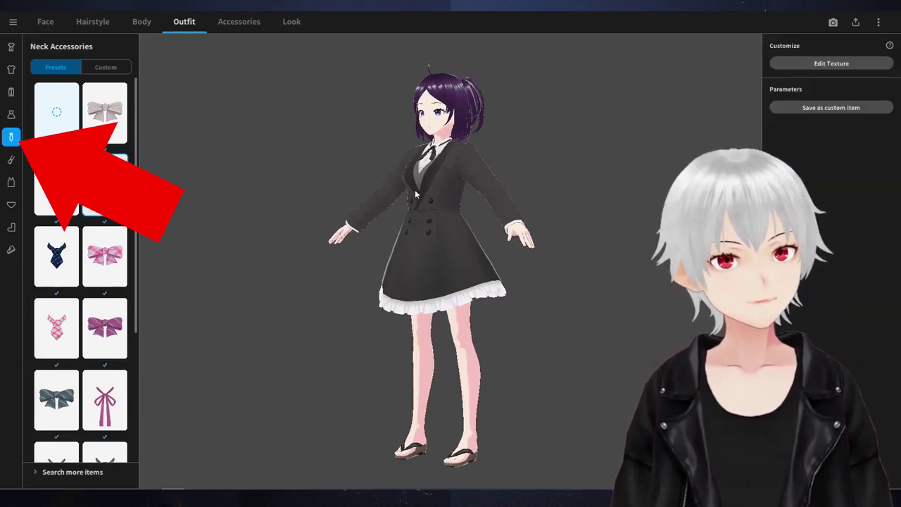
click(116, 384)
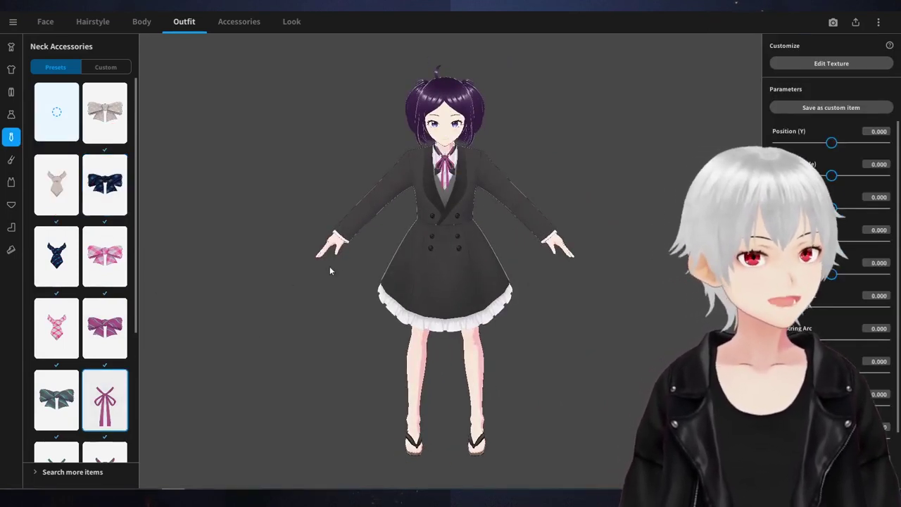
scroll(323, 176, up, 5)
key(ctrl+z)
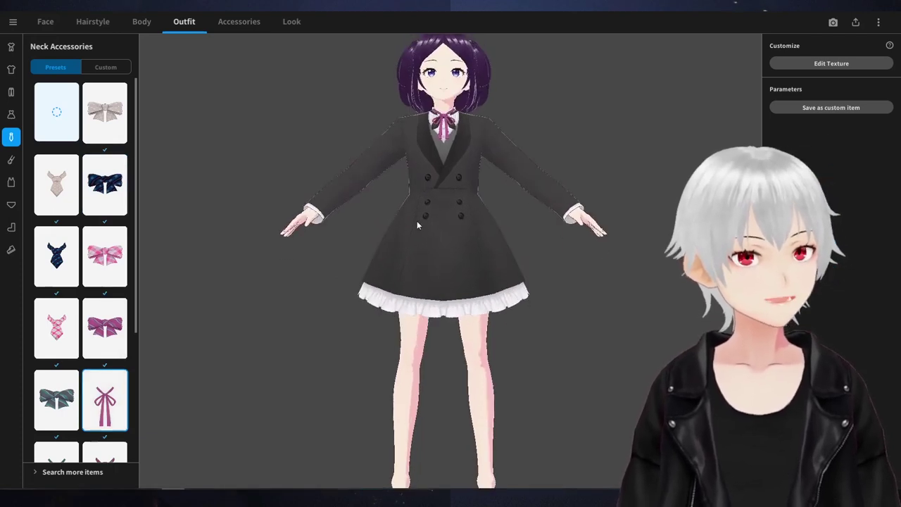
right_drag(433, 197, 437, 206)
key(ctrl+z)
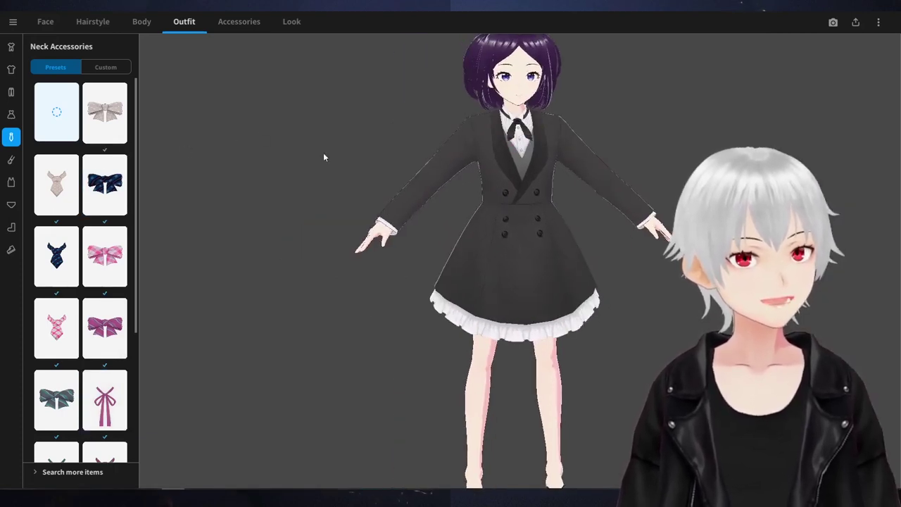
Try the short black gloves from the first arm accessory preset and check them from the side
scroll(500, 144, up, 2)
middle_drag(501, 144, 488, 255)
scroll(489, 254, up, 3)
scroll(488, 254, down, 2)
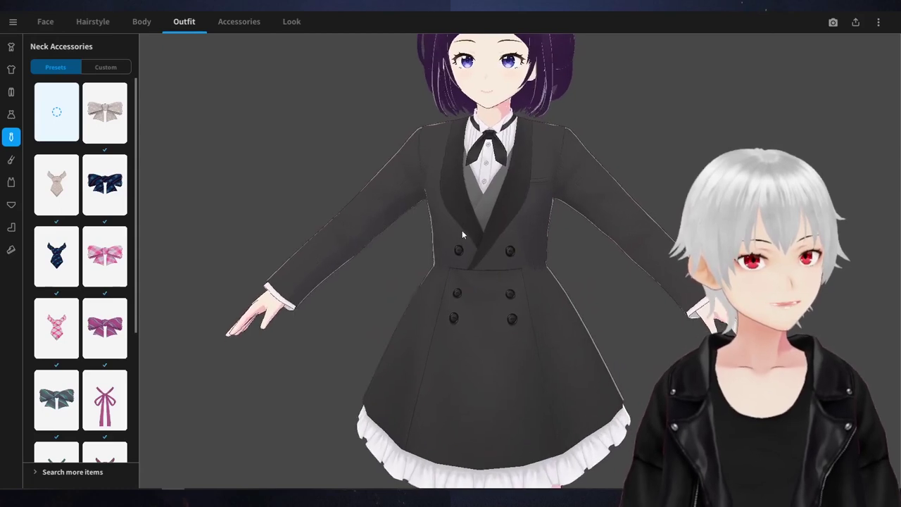
scroll(381, 293, down, 1)
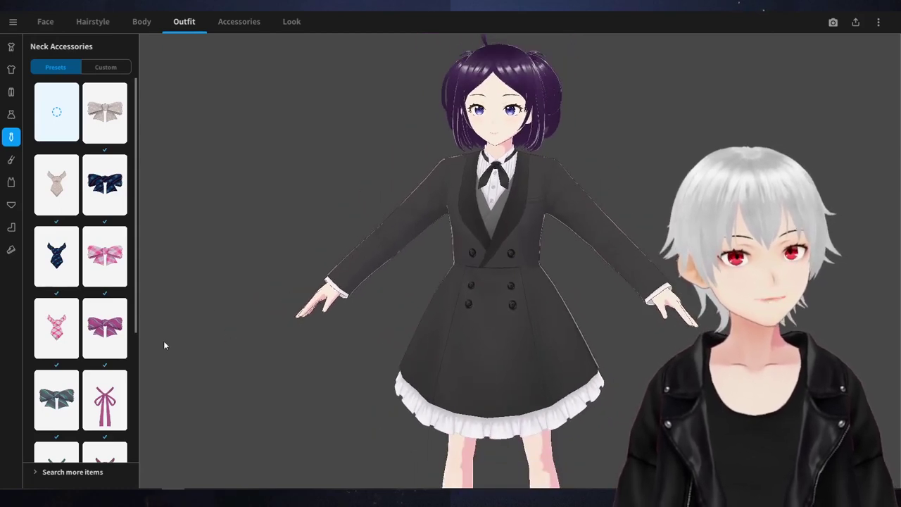
click(11, 159)
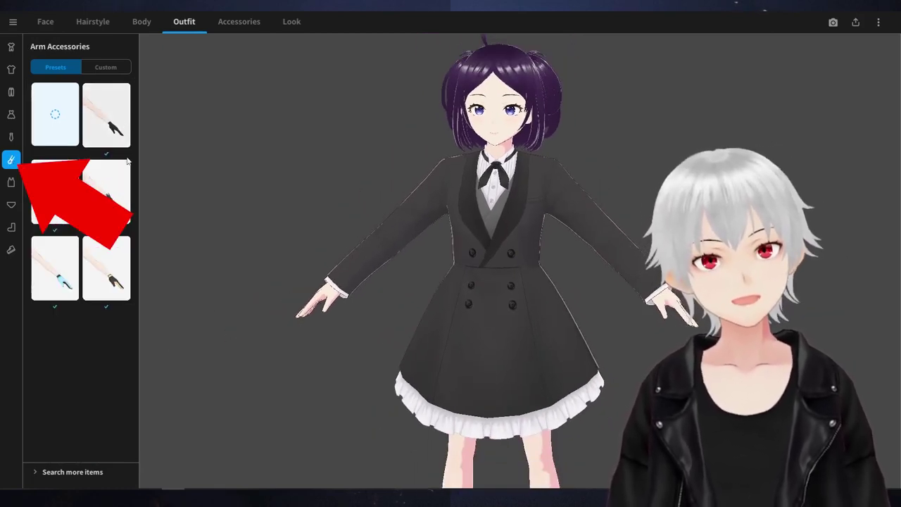
click(130, 141)
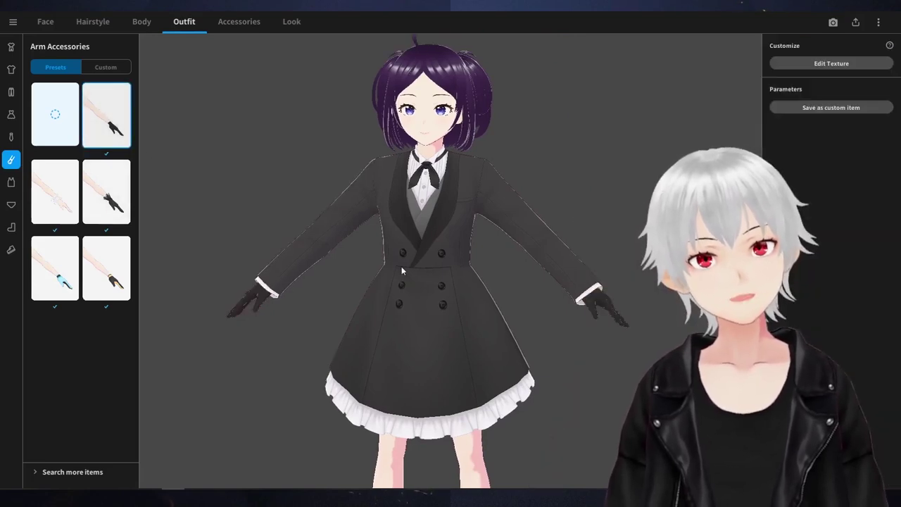
right_drag(402, 268, 391, 324)
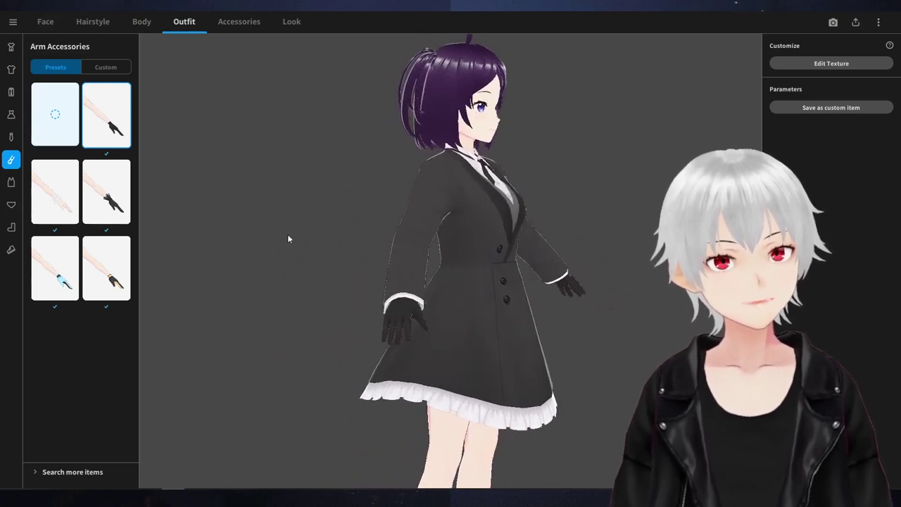
Switch to the second black glove preset and inspect the jacket sleeve and gloves up close from behind
click(96, 215)
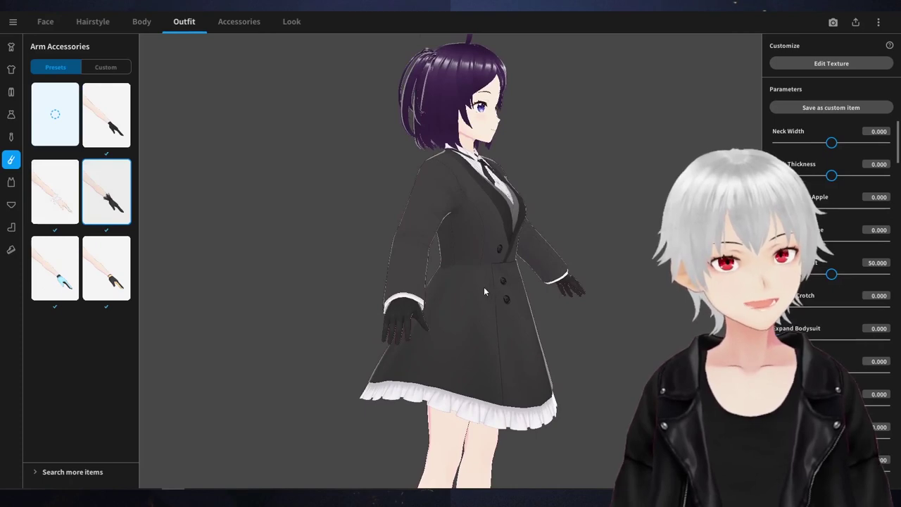
right_drag(521, 309, 463, 296)
scroll(437, 272, up, 10)
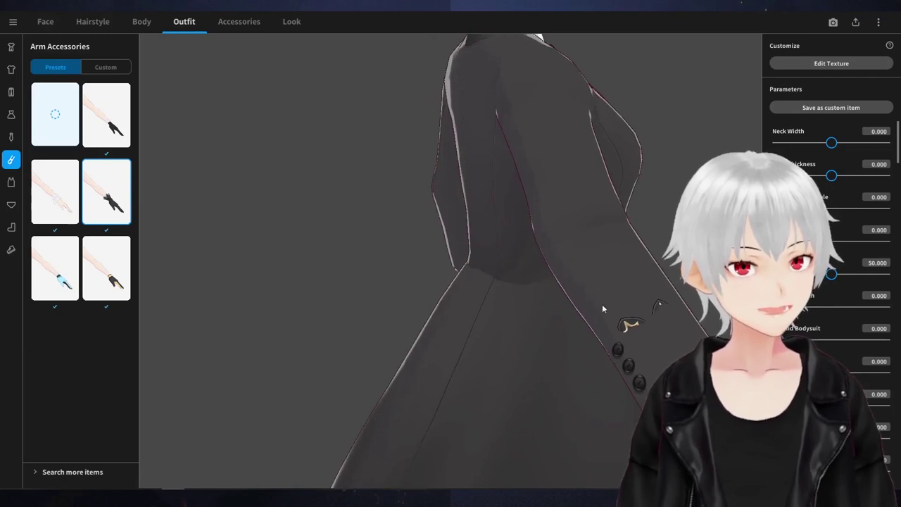
Inspect the jacket cuff and long black gloves from behind, and switch back to the first black glove preset
right_drag(576, 298, 446, 257)
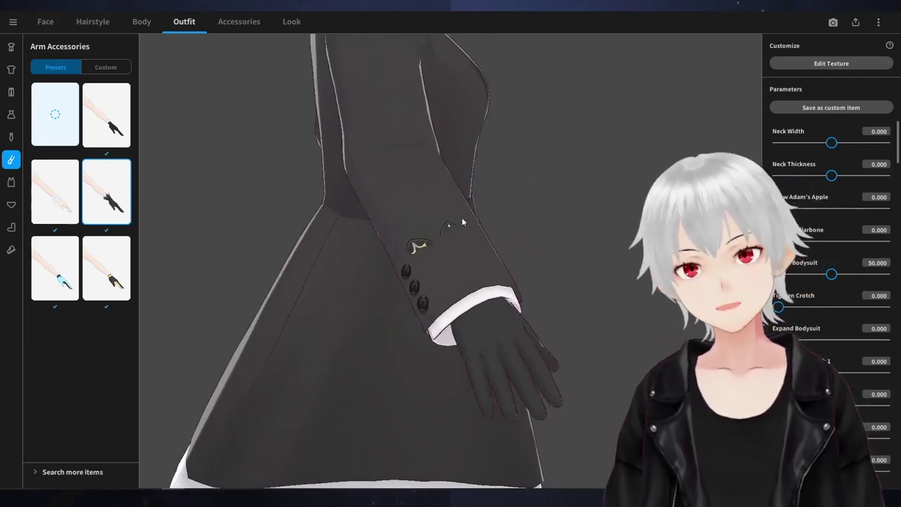
click(113, 125)
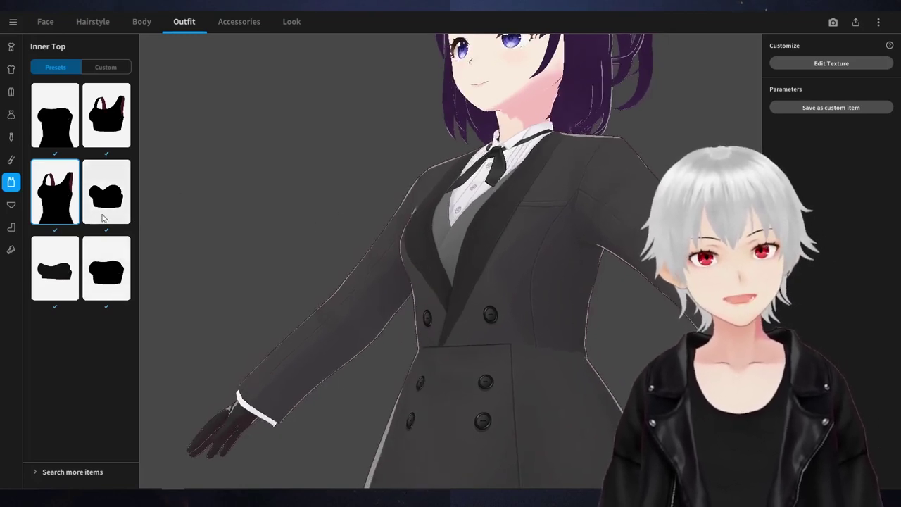
Replace the long inner tank top with the cropped black tank top preset
right_drag(423, 204, 541, 197)
scroll(544, 191, down, 4)
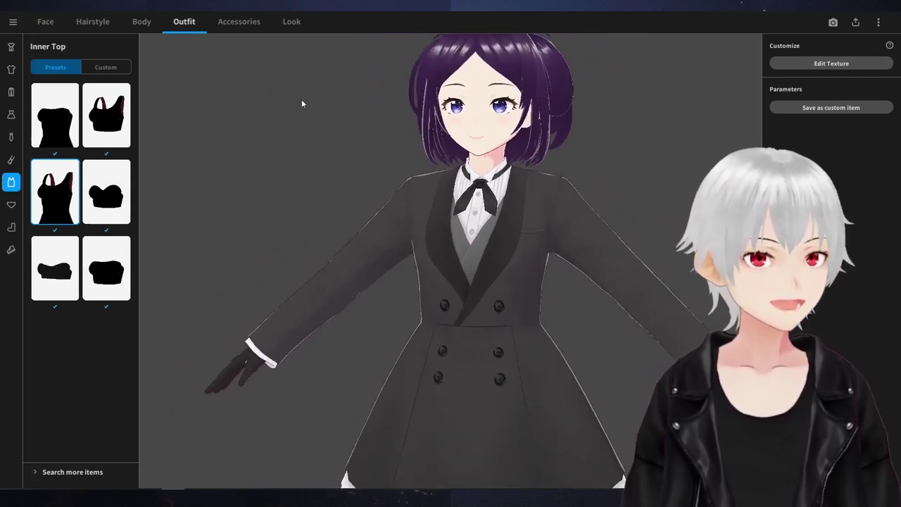
click(109, 119)
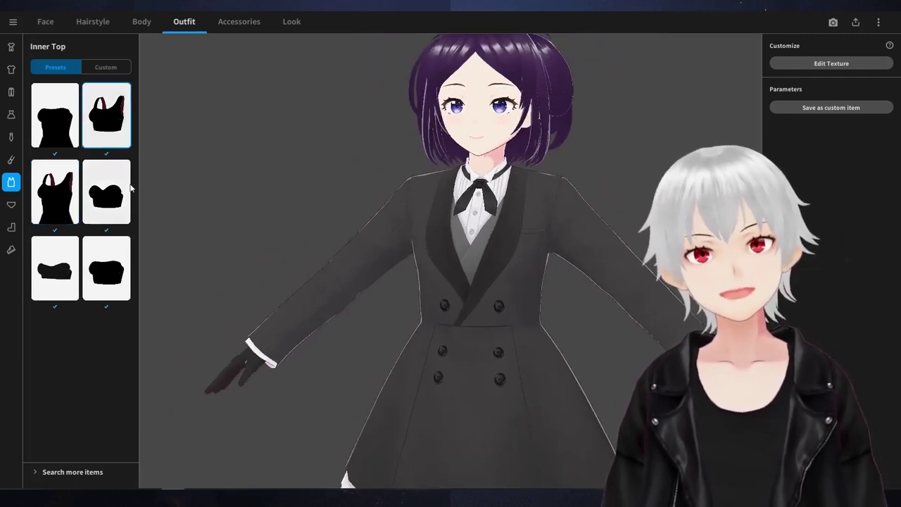
Remove the jacket using the empty tops preset to check the cropped inner top underneath, and undo the removal
click(11, 69)
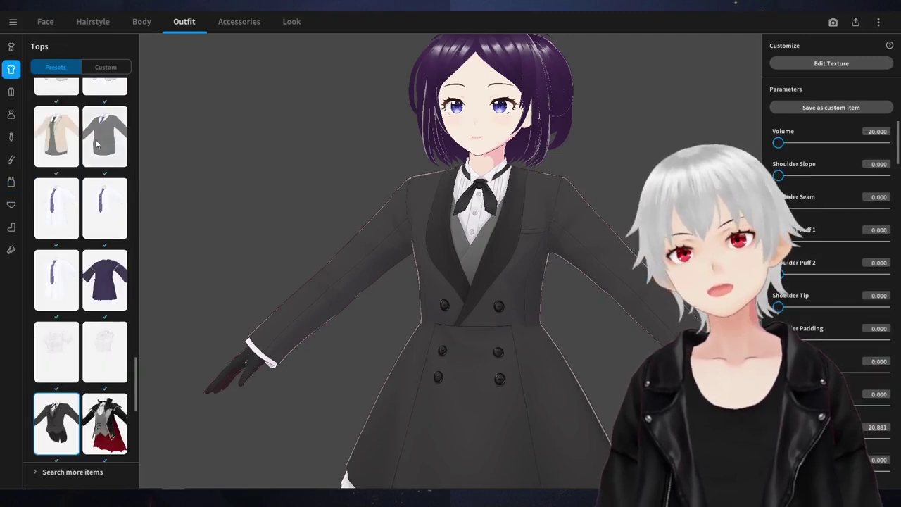
scroll(97, 143, up, 8)
drag(138, 281, 137, 73)
click(56, 111)
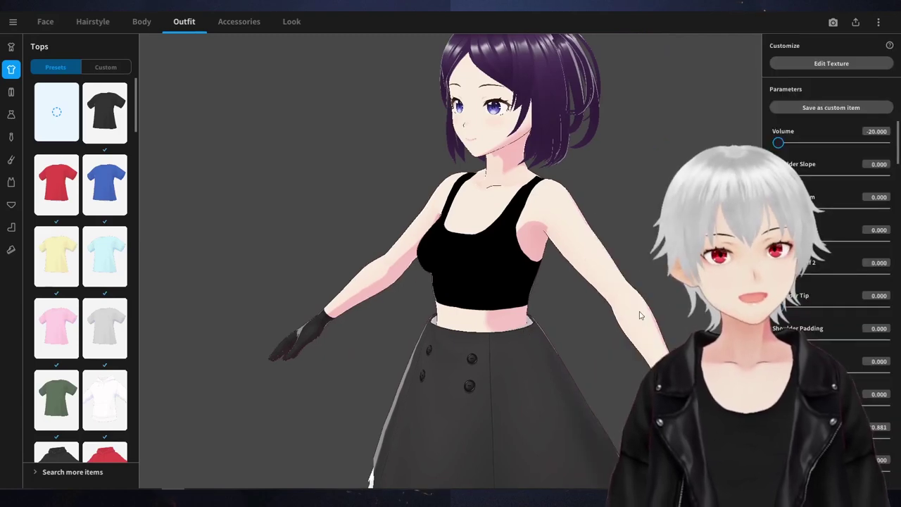
key(ctrl+z)
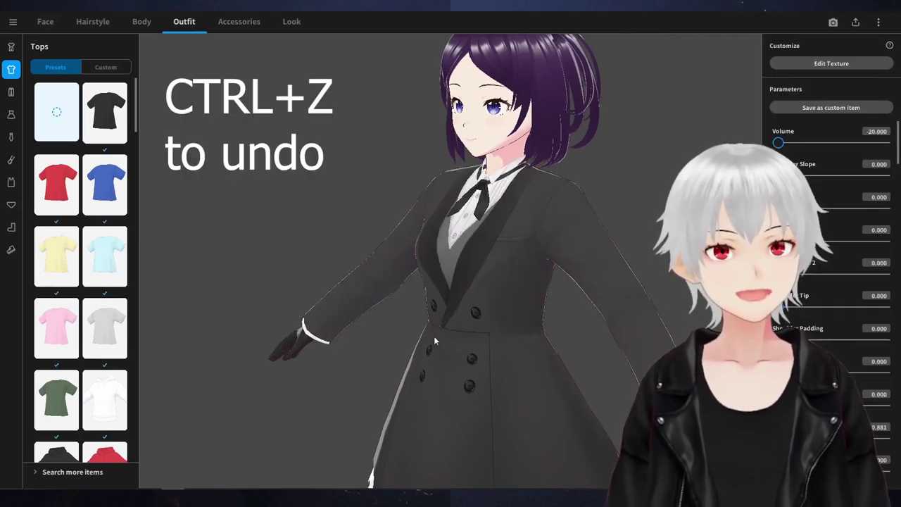
Look over the inner top and inner bottom presets and view the skirt from the front
click(12, 183)
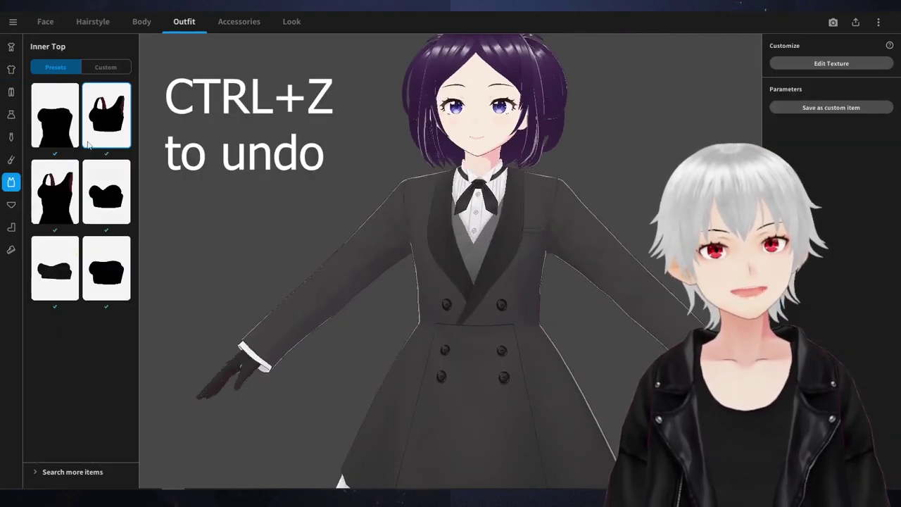
click(11, 205)
middle_drag(357, 349, 351, 300)
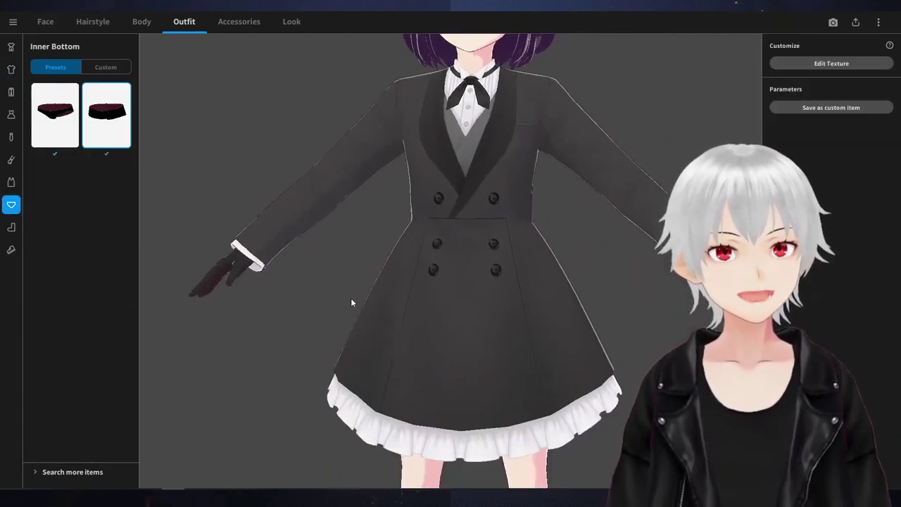
right_drag(351, 300, 410, 282)
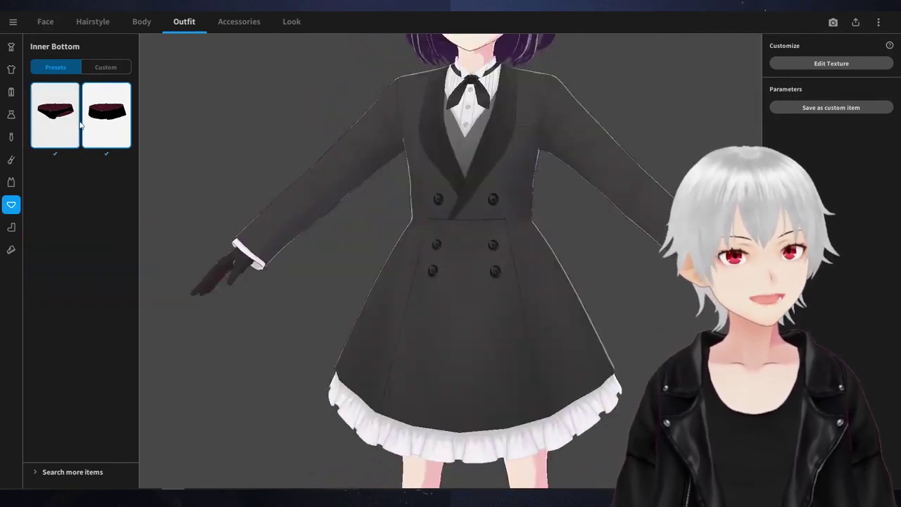
Try the white tights and the short black ankle socks from the sock presets
click(11, 227)
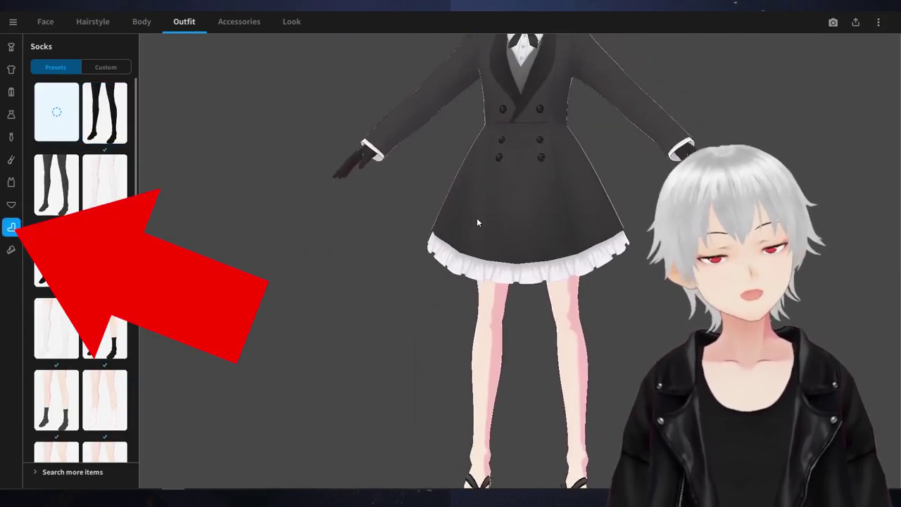
scroll(477, 223, down, 1)
scroll(476, 232, down, 1)
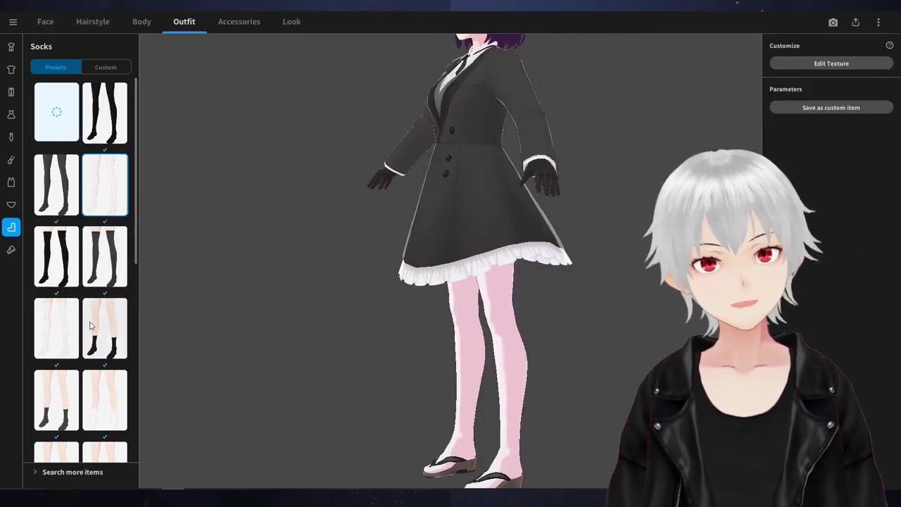
click(91, 325)
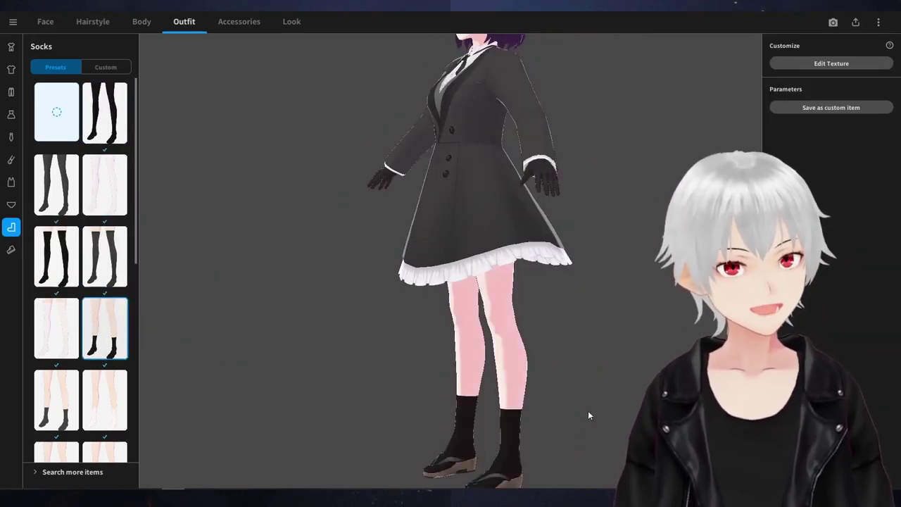
Try more sock presets: the uneven dark grey pair, the maroon tights, and the starred stocking paired with a striped sock
scroll(67, 403, down, 3)
click(56, 380)
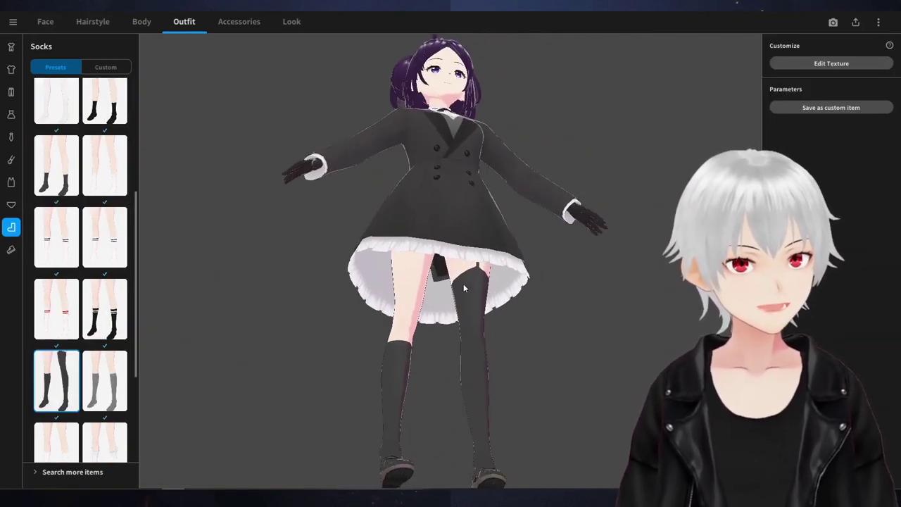
scroll(120, 402, down, 3)
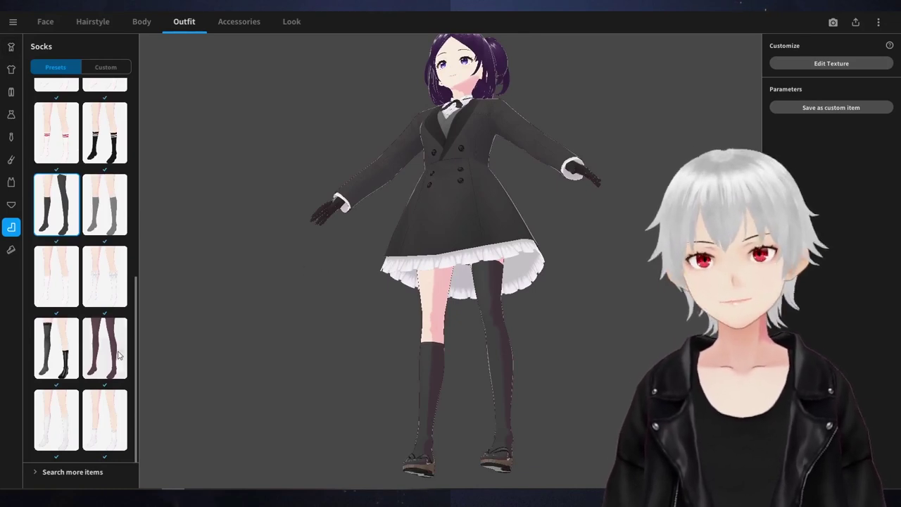
mouse_move(361, 395)
right_down()
mouse_move(401, 390)
mouse_move(372, 400)
right_up()
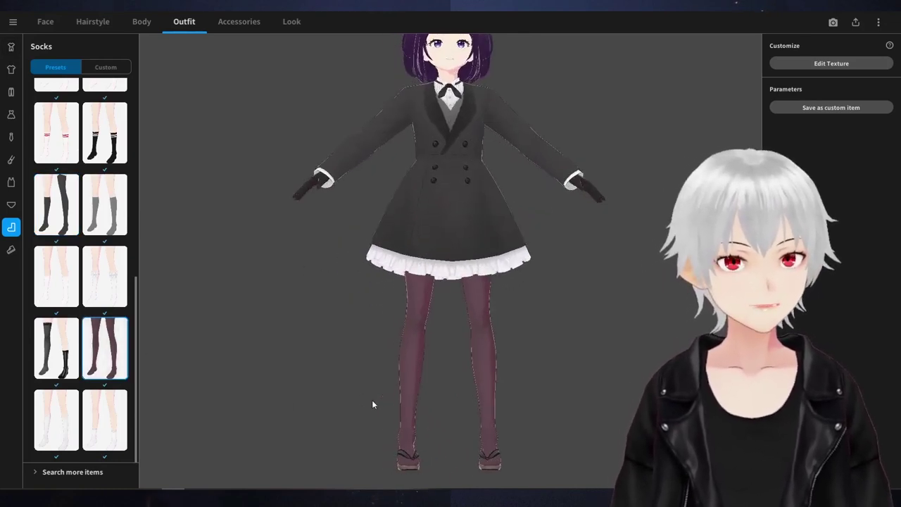
click(56, 365)
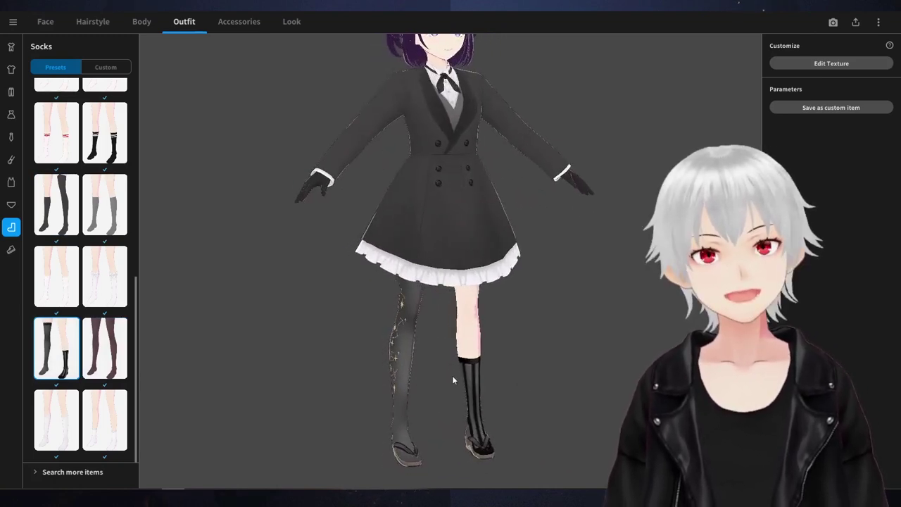
Try the dark loafers from the shoe presets in place of the sandals and view them from the front
click(10, 250)
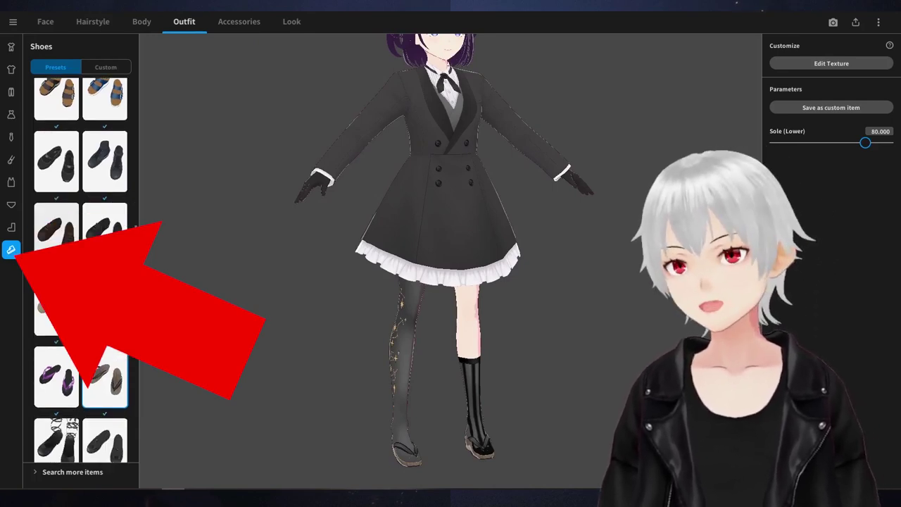
scroll(62, 262, down, 2)
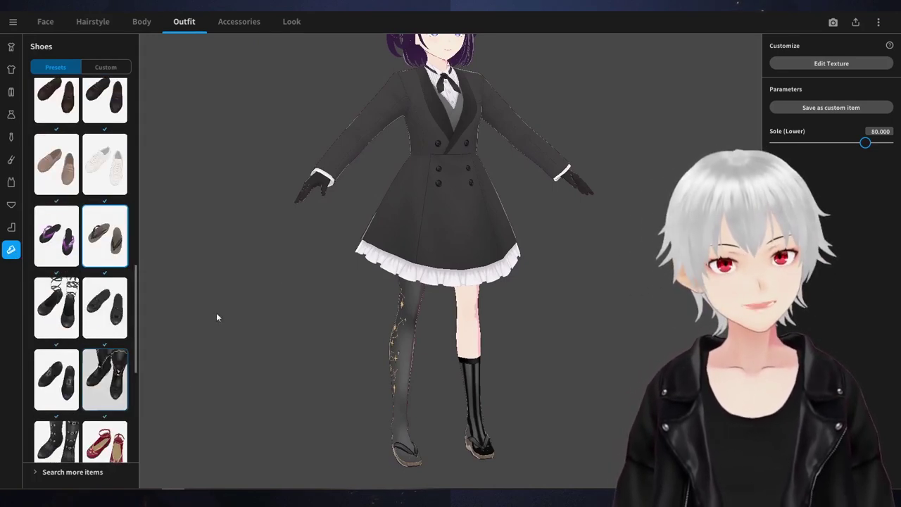
right_drag(340, 282, 374, 281)
right_drag(355, 326, 378, 327)
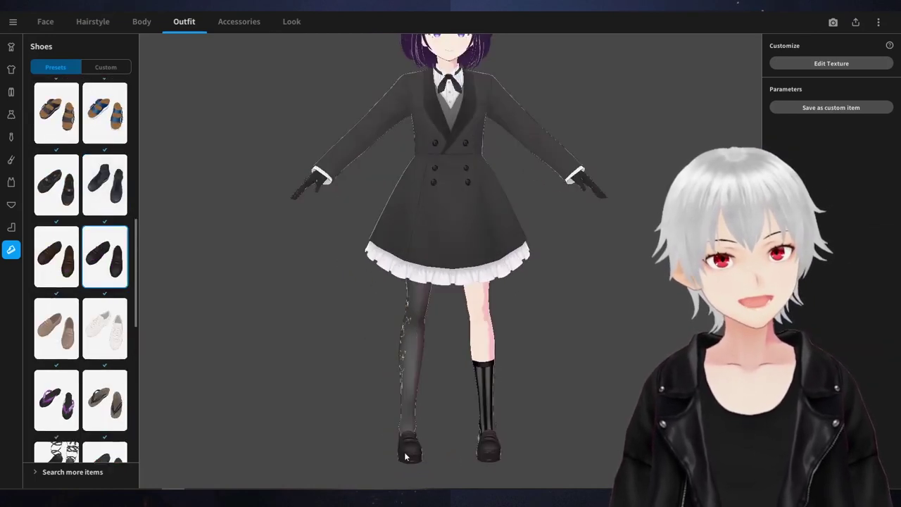
Try the black buckled heeled shoes, undo that choice, and try the low black strap shoes
scroll(87, 378, down, 2)
click(62, 380)
right_drag(281, 403, 340, 405)
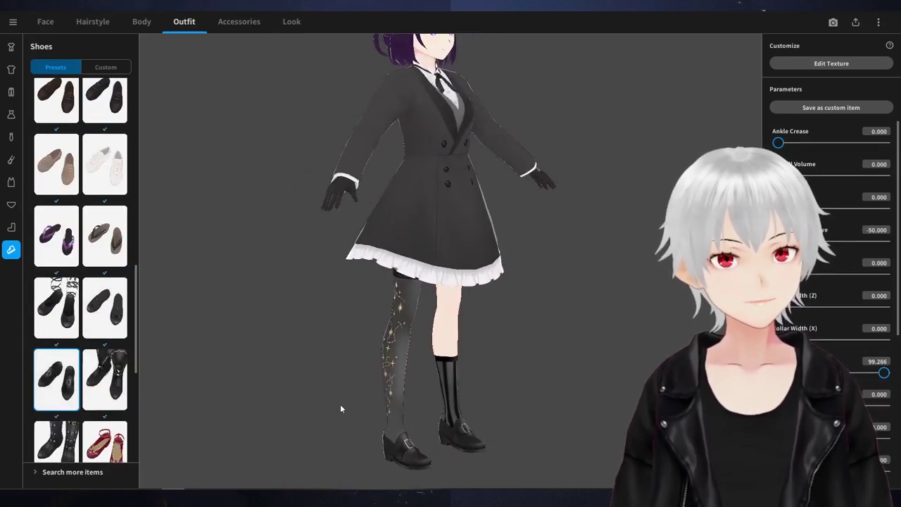
key(ctrl+z)
drag(327, 406, 316, 323)
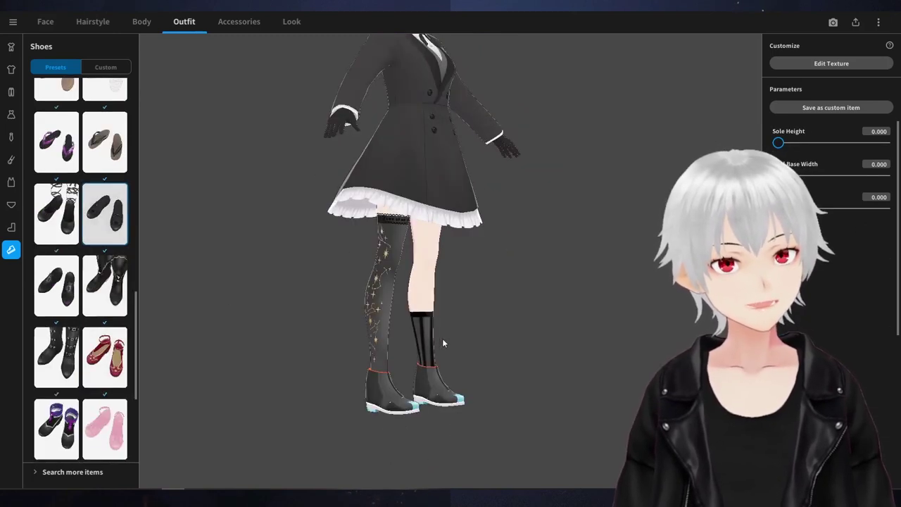
right_drag(442, 343, 422, 345)
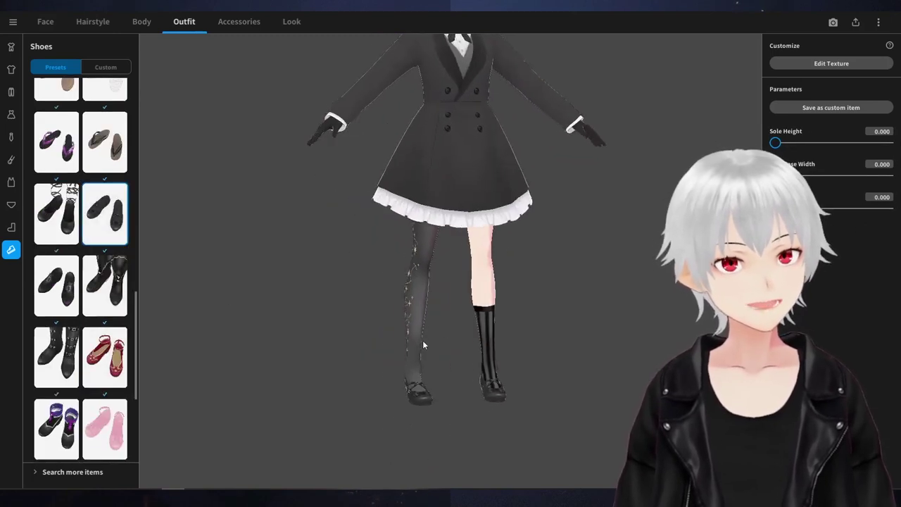
Try the dark grey thigh-high socks, and switch to the white thigh-high socks preset
click(11, 227)
scroll(80, 310, down, 1)
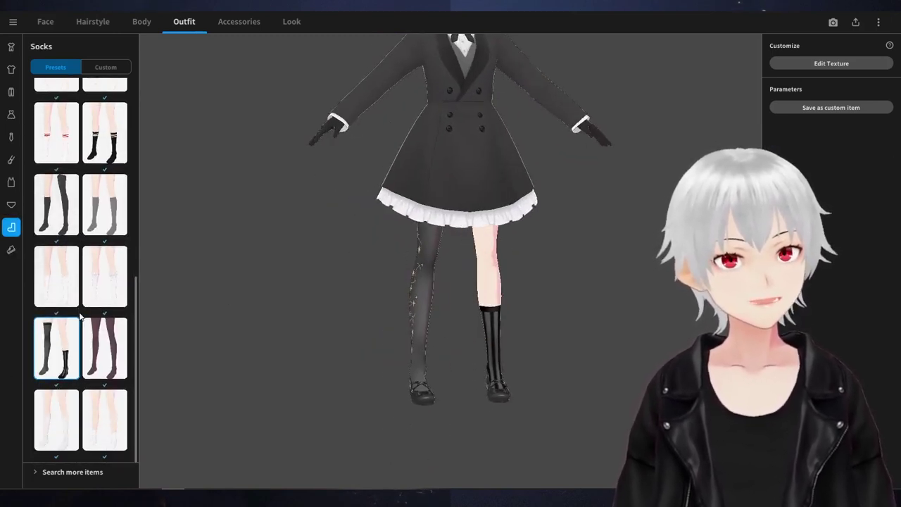
scroll(107, 343, up, 5)
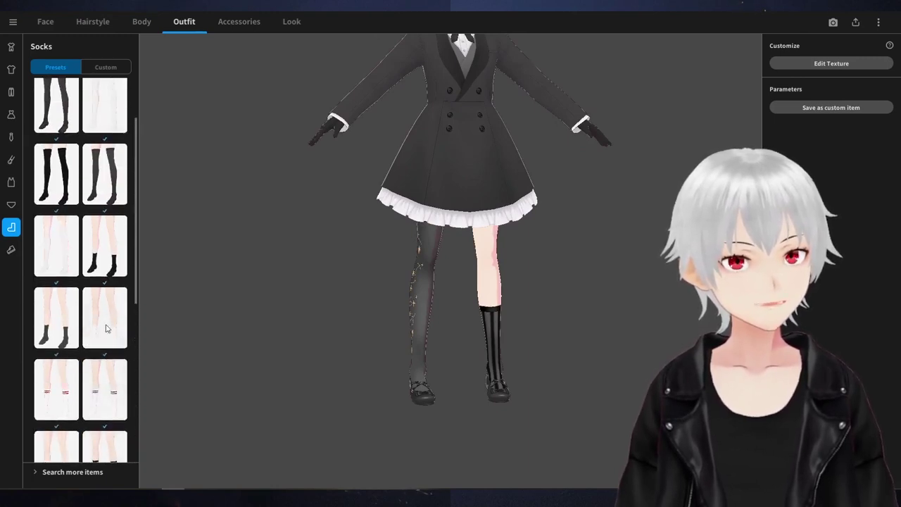
click(105, 257)
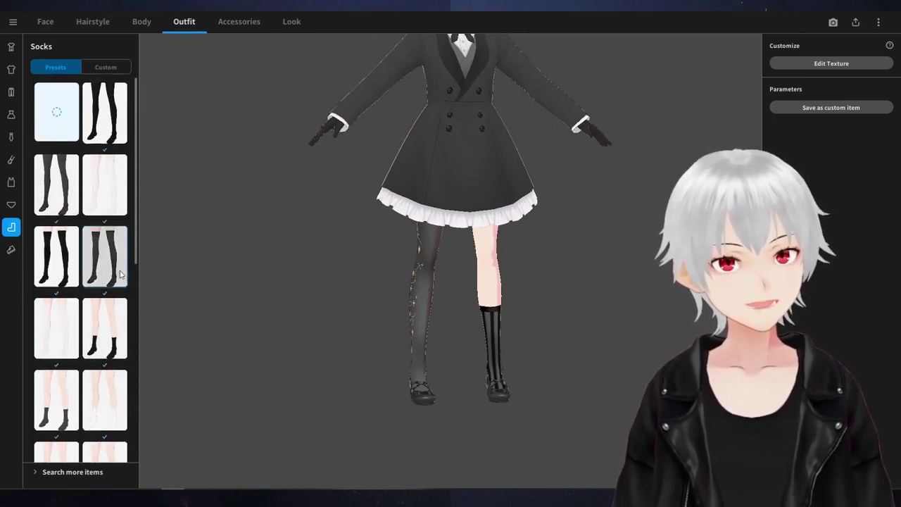
drag(394, 310, 366, 246)
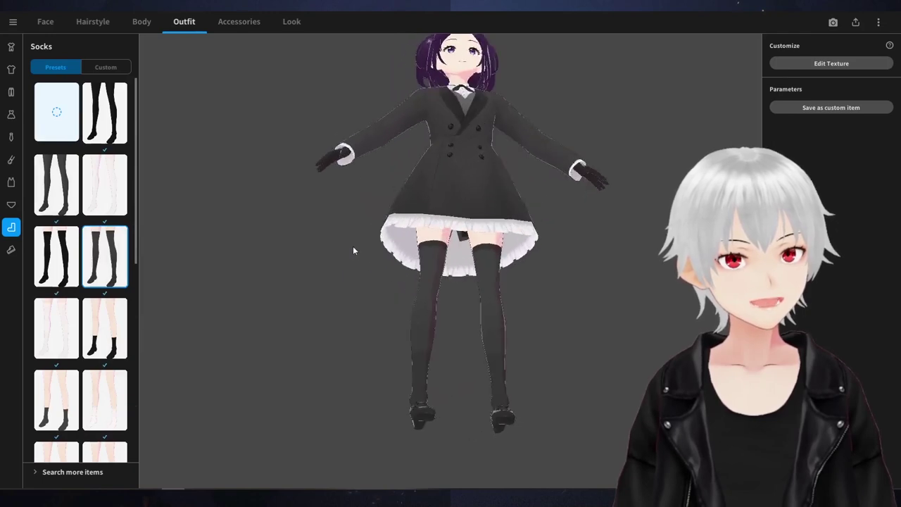
click(56, 329)
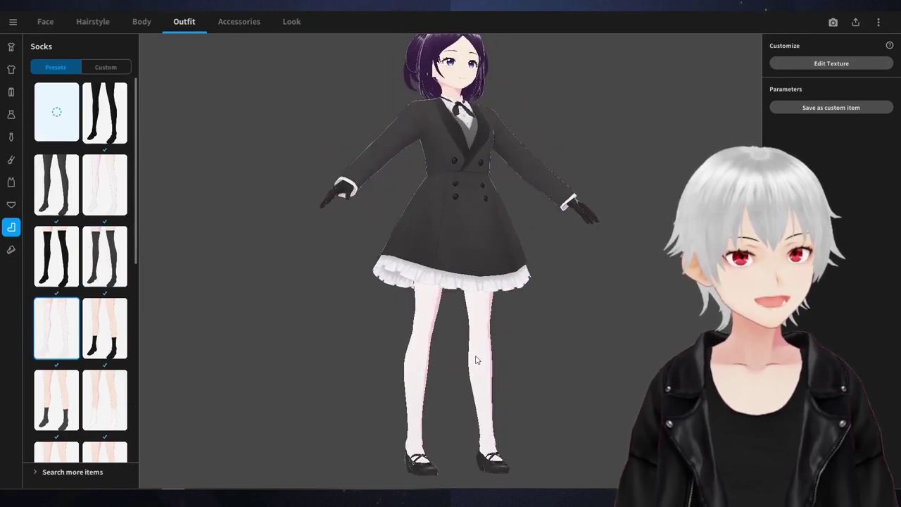
Switch the shoes to the black heels preset with straps laced around the calves
click(12, 250)
scroll(84, 356, down, 1)
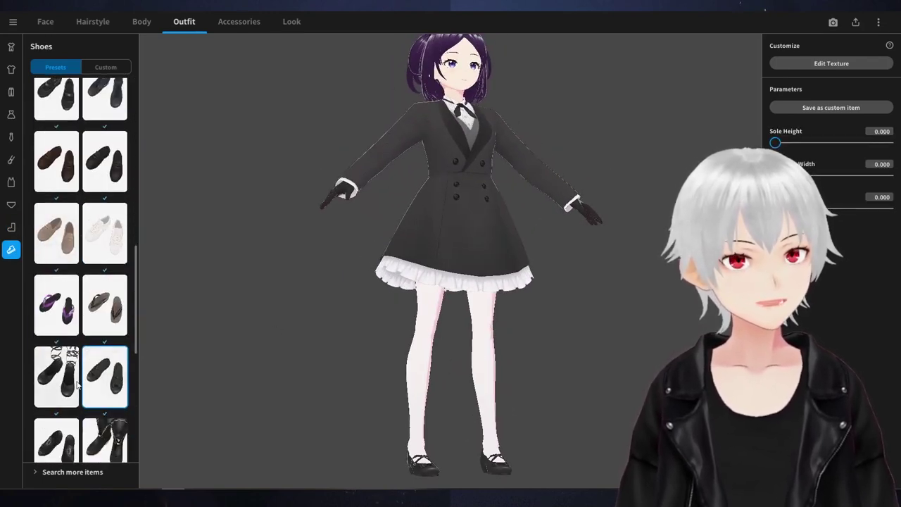
click(77, 384)
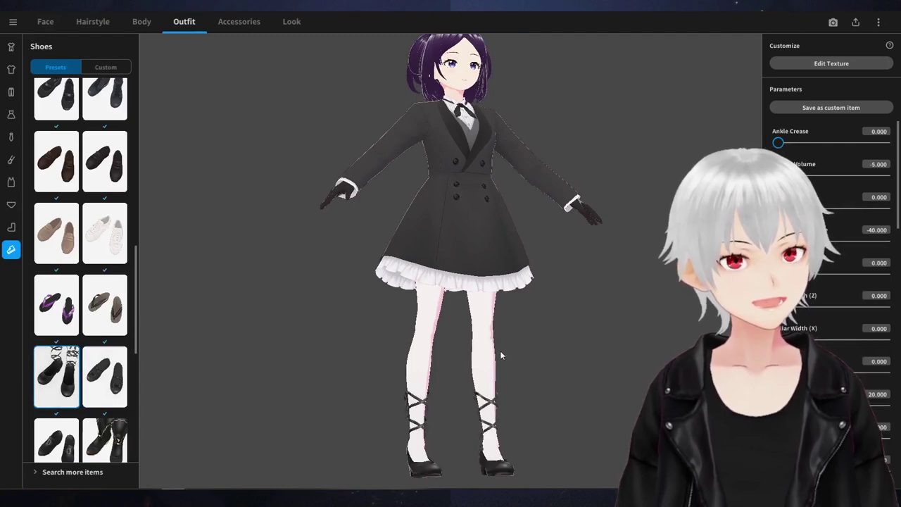
drag(500, 356, 477, 379)
Add the Glasses (Thin) and Glasses (Thick) accessories to the model and select Glasses (Thin) among the added accessories
click(247, 24)
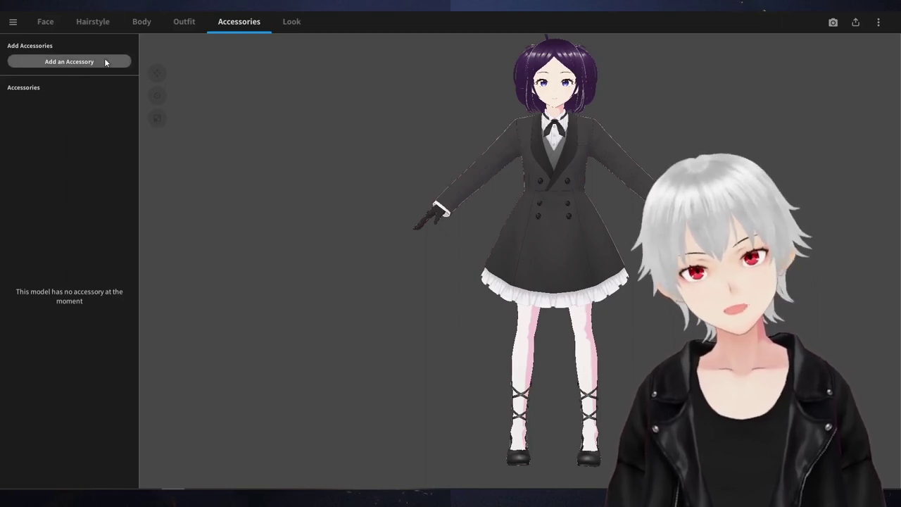
click(104, 62)
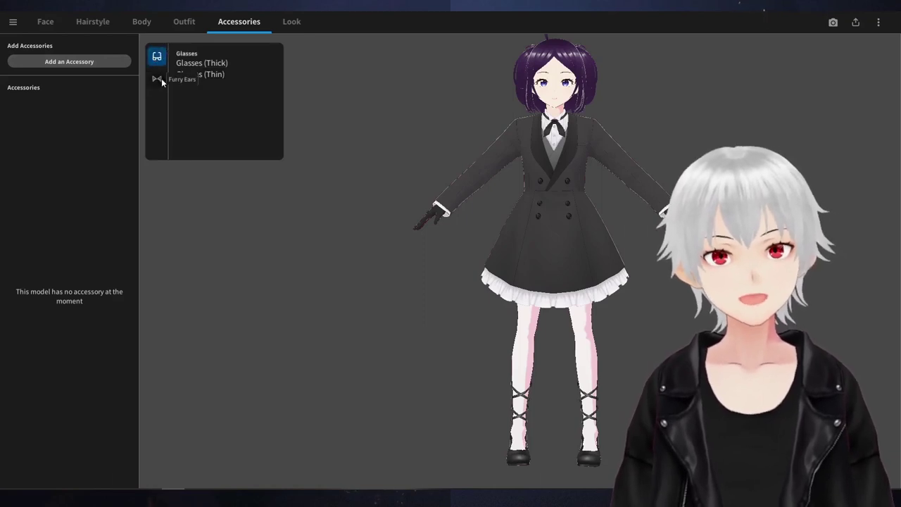
click(204, 75)
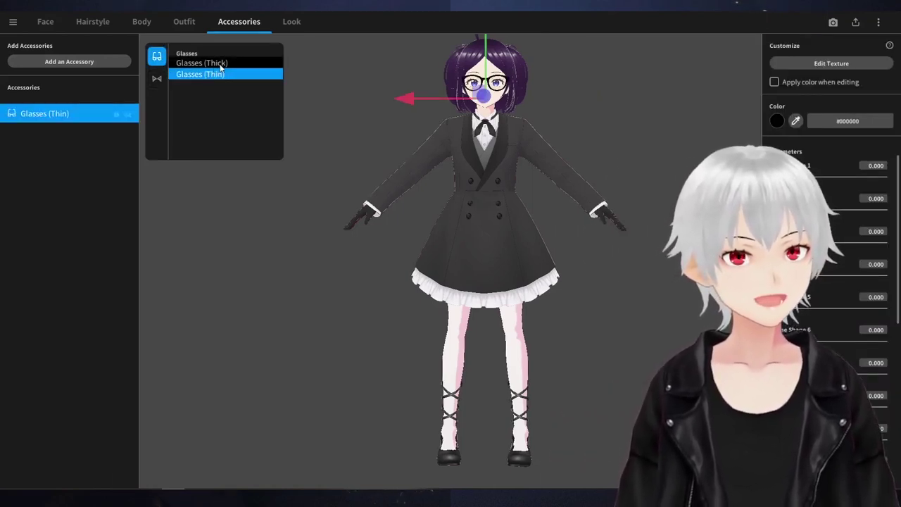
click(220, 63)
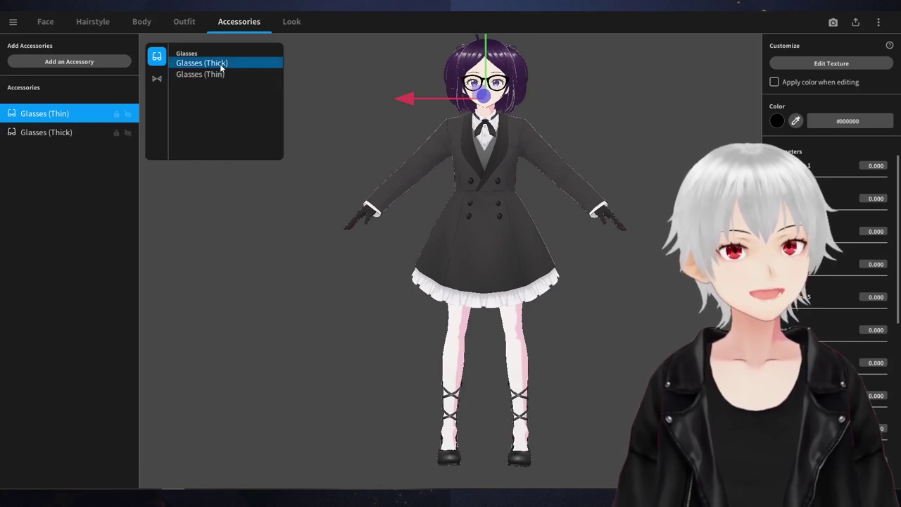
click(74, 123)
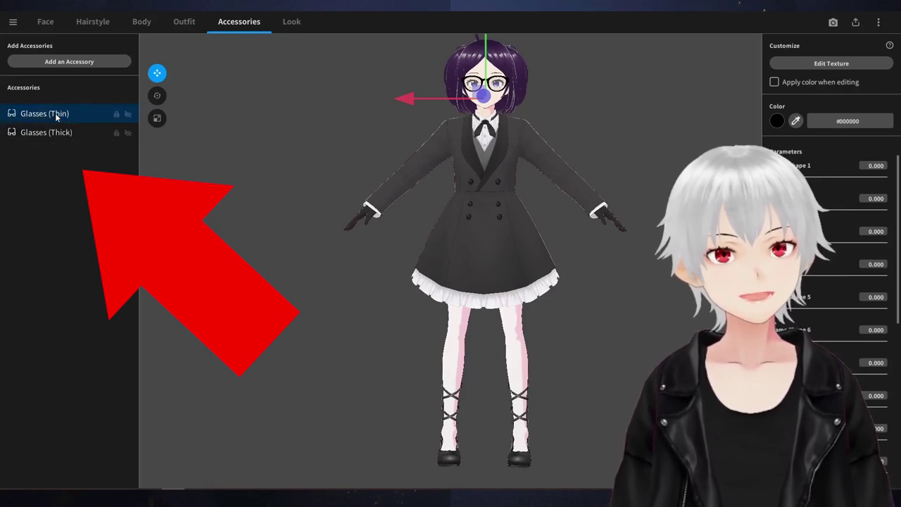
Remove the Glasses (Thin) accessory, then try sliding Glasses (Thick) sideways across the face and undo that move
right_click(56, 118)
click(85, 145)
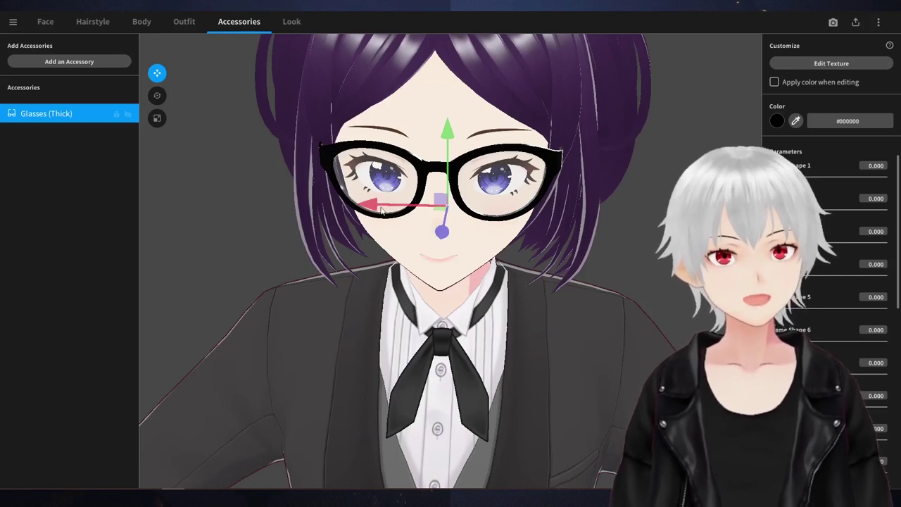
drag(381, 210, 445, 209)
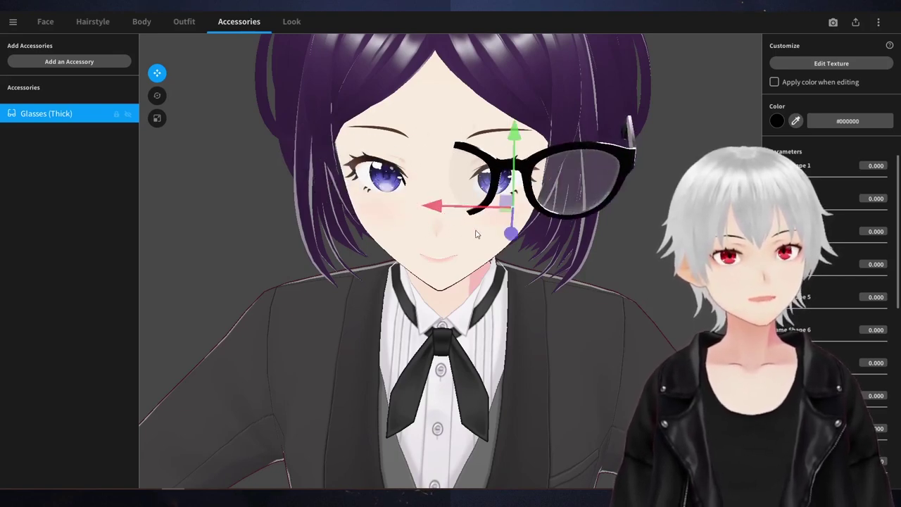
key(ctrl+z)
Try moving Glasses (Thick) from the eyes up onto the top of the head
drag(555, 256, 525, 259)
scroll(455, 189, down, 3)
right_drag(519, 255, 402, 181)
drag(388, 182, 396, 65)
right_drag(396, 69, 421, 106)
Try rotating the raised thick glasses on the head, and undo the changes to put them back over the eyes
click(160, 96)
drag(284, 123, 191, 79)
click(157, 74)
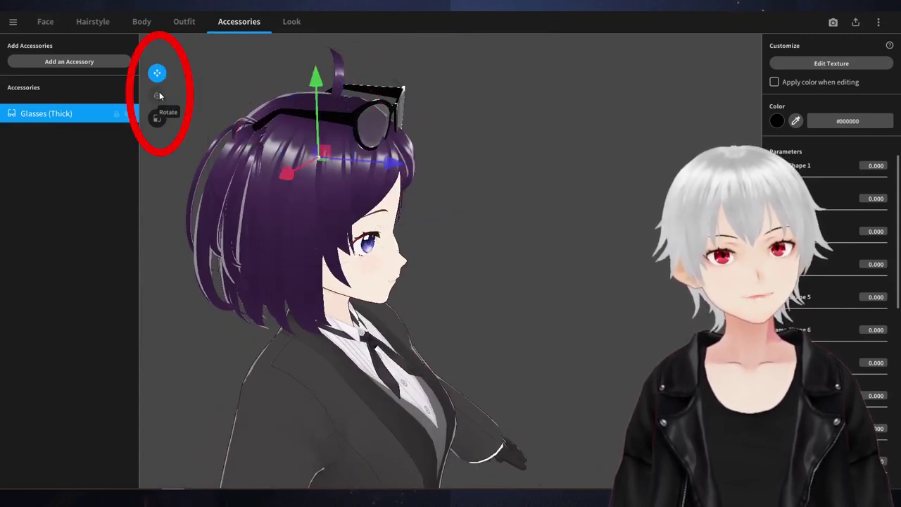
click(158, 96)
right_drag(296, 112, 277, 116)
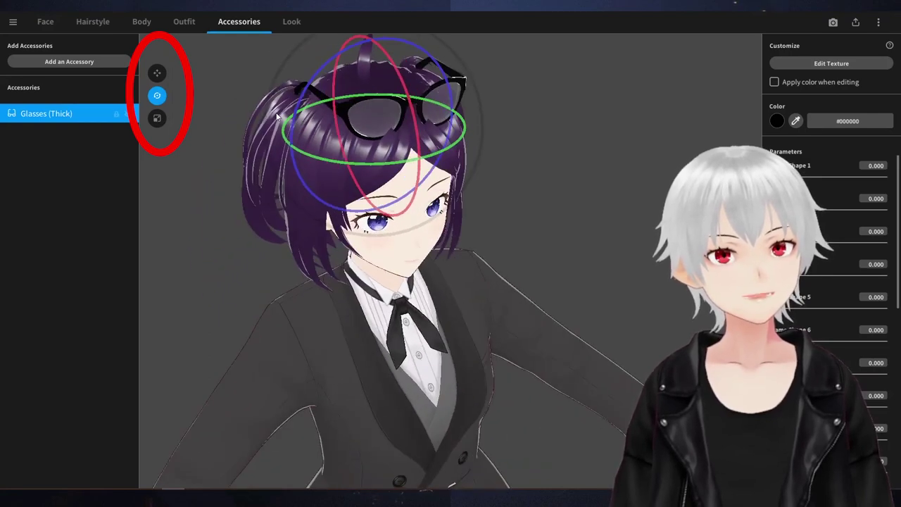
drag(376, 76, 416, 182)
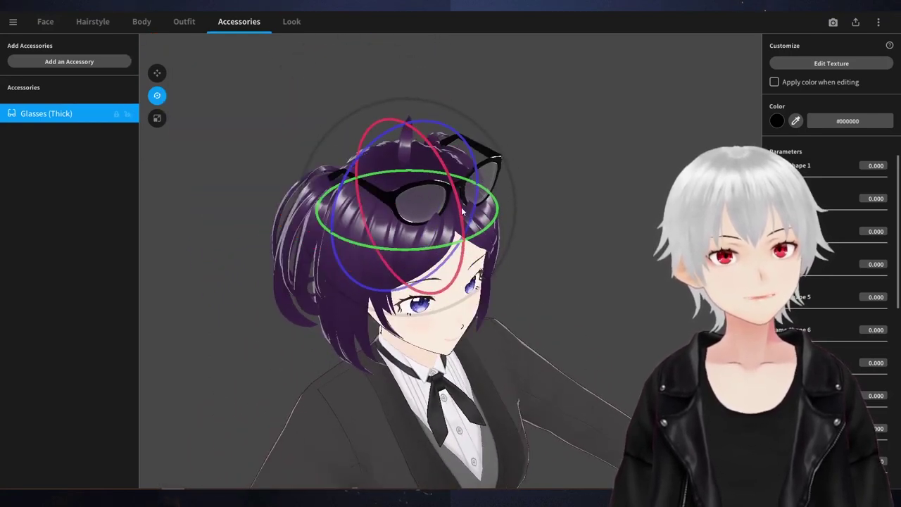
drag(462, 212, 448, 168)
right_drag(448, 168, 412, 155)
click(416, 188)
right_drag(415, 187, 297, 202)
key(ctrl+z)
key(ctrl+z)
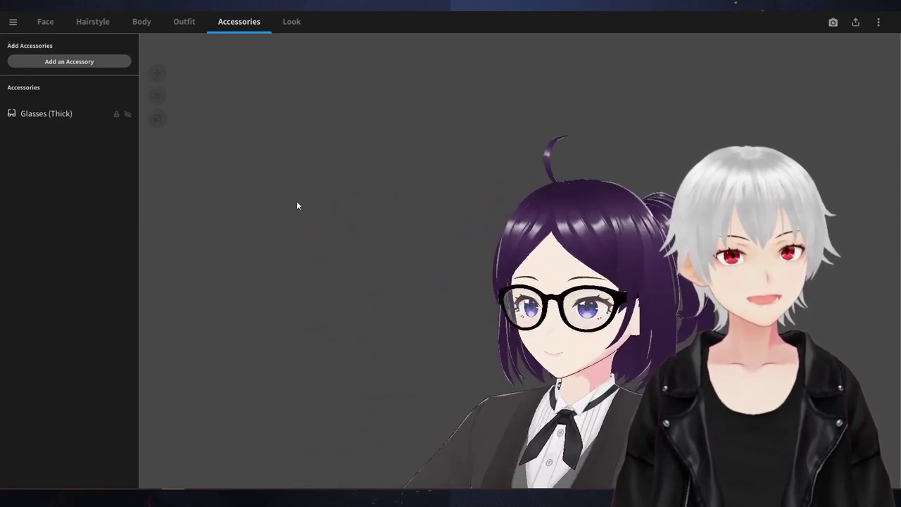
Try the Cat Ears accessory from the Furry Ears category, and replace it with Rabbit Ears
right_click(100, 116)
click(112, 85)
click(158, 79)
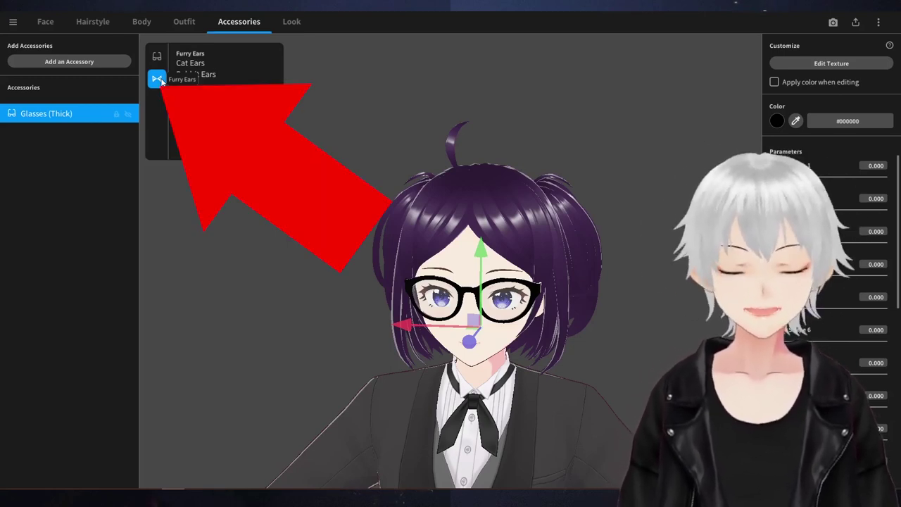
click(200, 65)
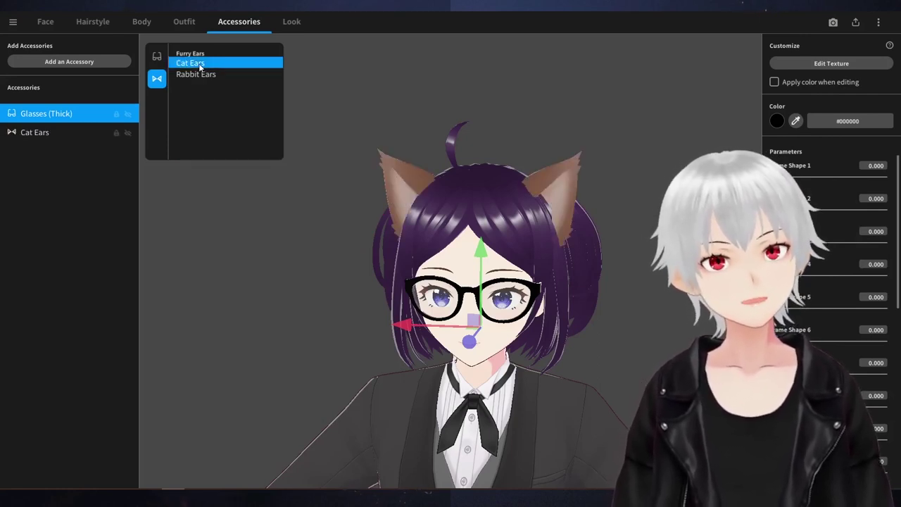
click(209, 74)
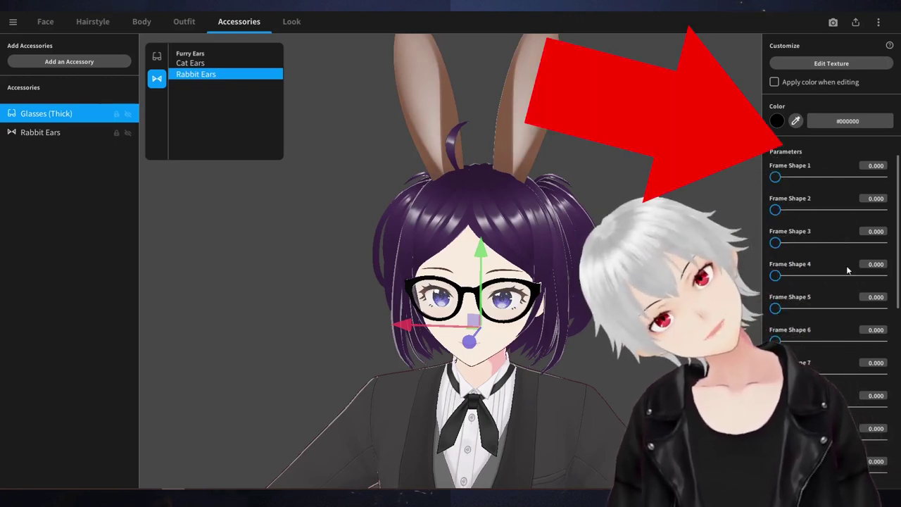
Select the Rabbit Ears, try their size, stretch and Ear Bend (Right) parameters, and undo the bend
mouse_move(775, 176)
mouse_down()
mouse_move(804, 176)
mouse_move(771, 176)
mouse_up()
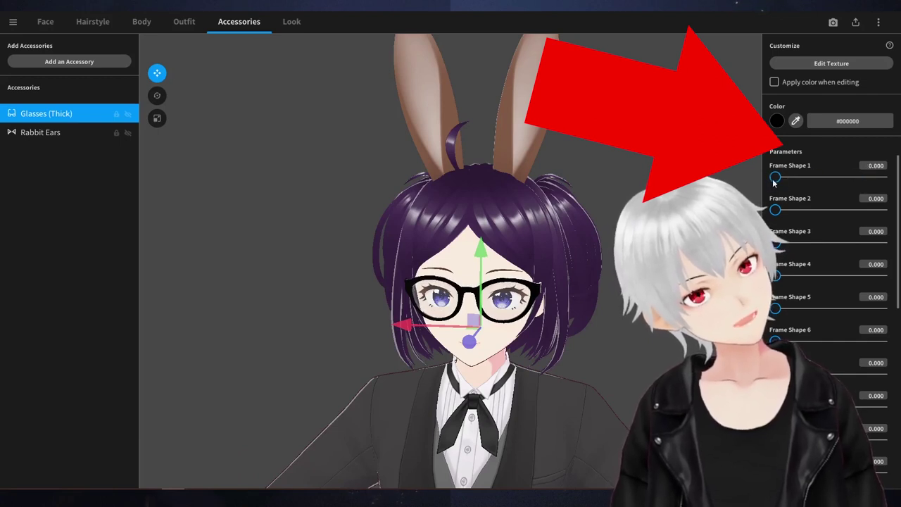
click(42, 133)
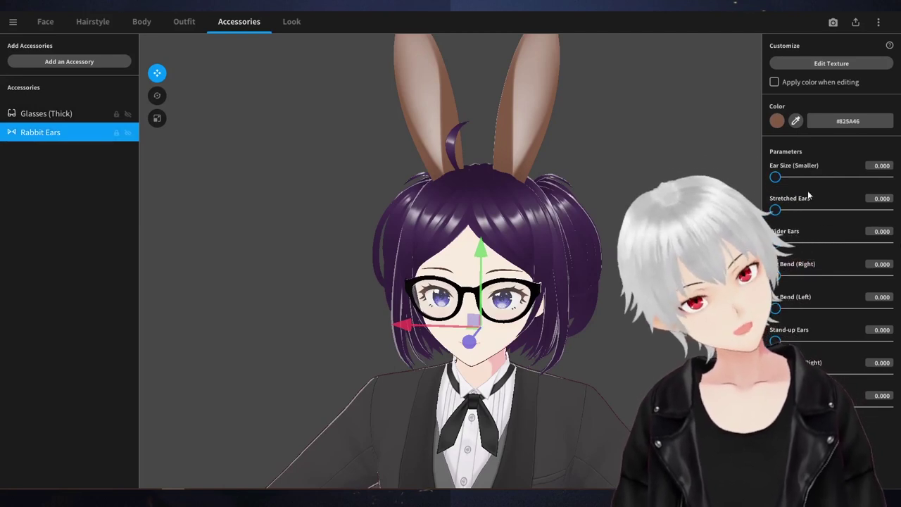
mouse_move(775, 177)
mouse_down()
mouse_move(865, 177)
mouse_move(775, 177)
mouse_up()
mouse_move(775, 210)
mouse_down()
mouse_move(822, 210)
mouse_move(770, 204)
mouse_up()
drag(775, 276, 888, 275)
right_drag(732, 246, 613, 242)
key(ctrl+z)
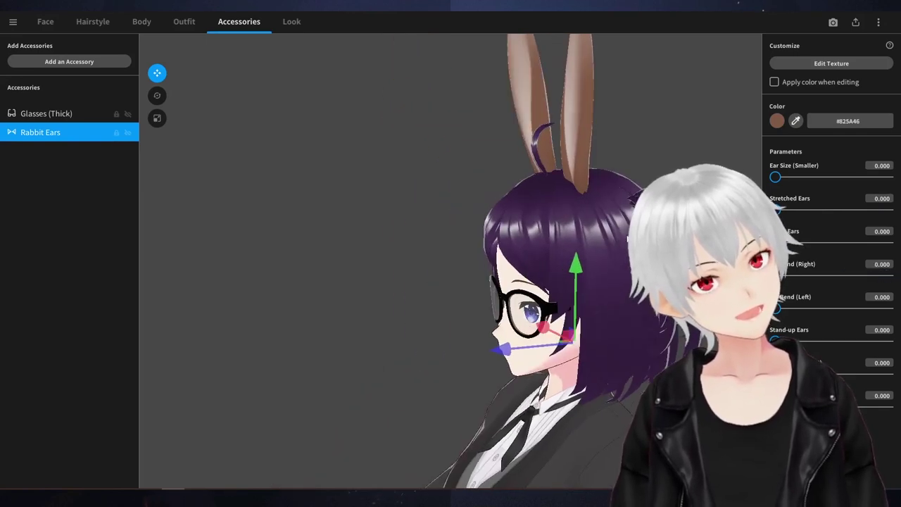
right_drag(346, 218, 434, 216)
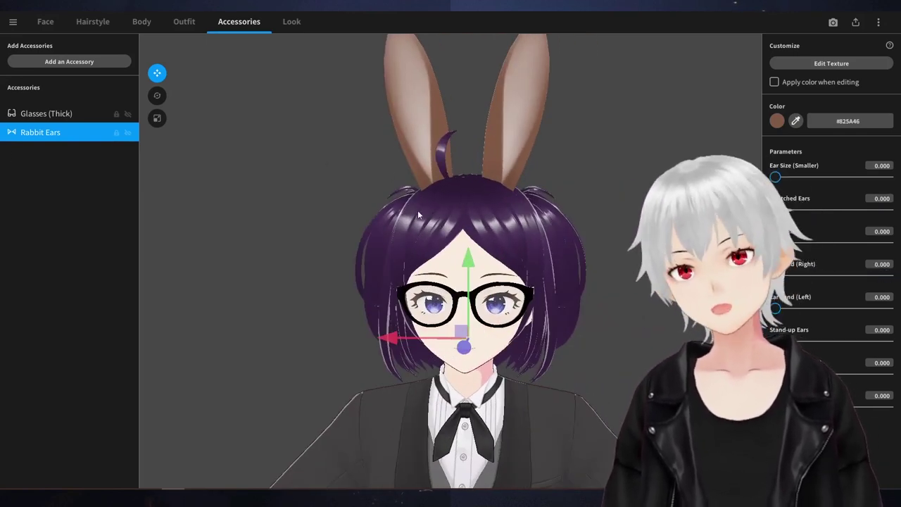
Set the Rabbit Ears color to #452B52 to match the purple hair
click(781, 121)
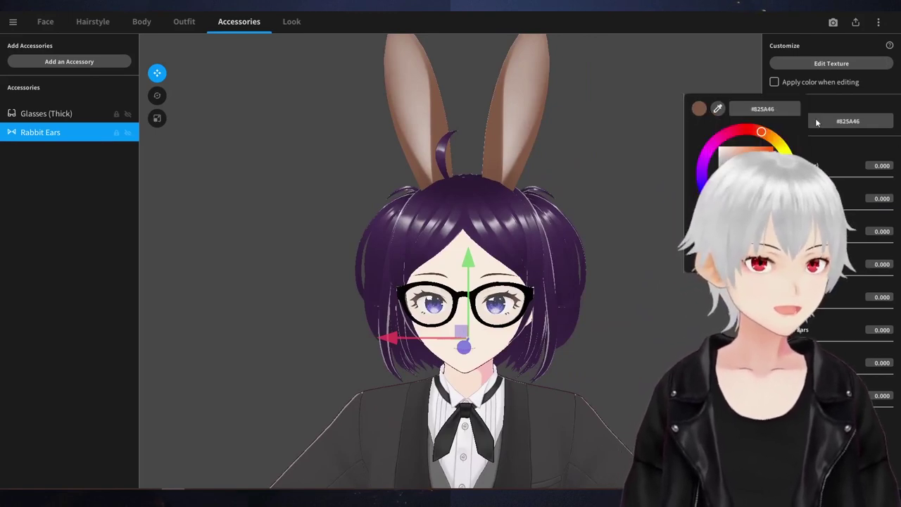
click(852, 125)
click(851, 125)
text(#452B52)
click(688, 161)
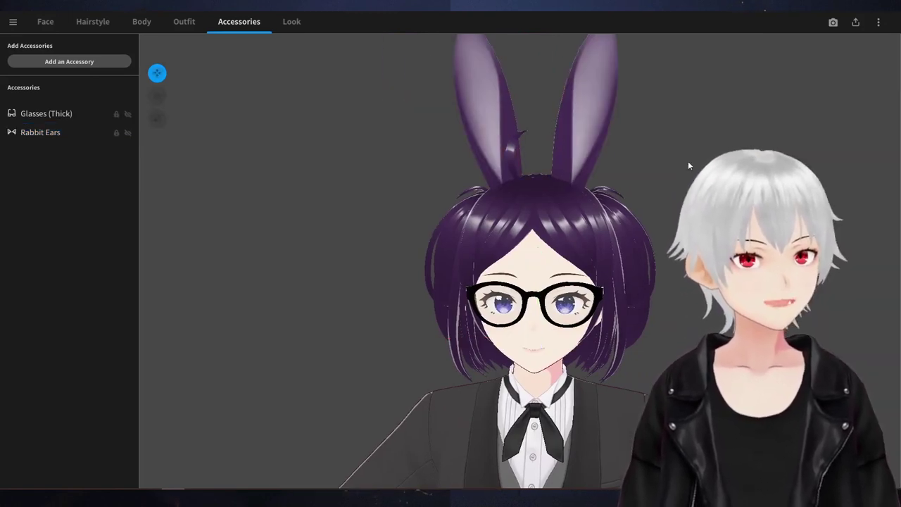
mouse_move(688, 161)
right_down()
mouse_move(635, 166)
mouse_move(683, 158)
mouse_move(694, 169)
right_up()
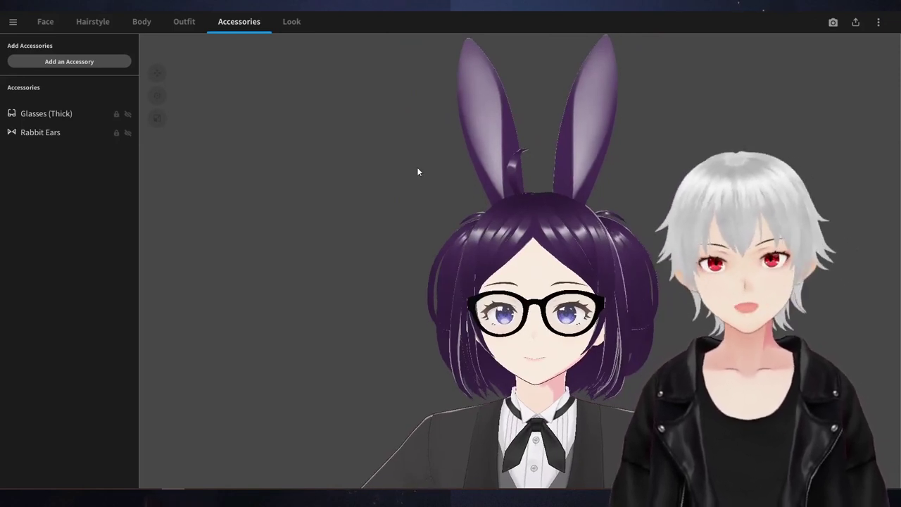
Remove the Rabbit Ears accessory from the avatar
click(54, 135)
right_click(54, 138)
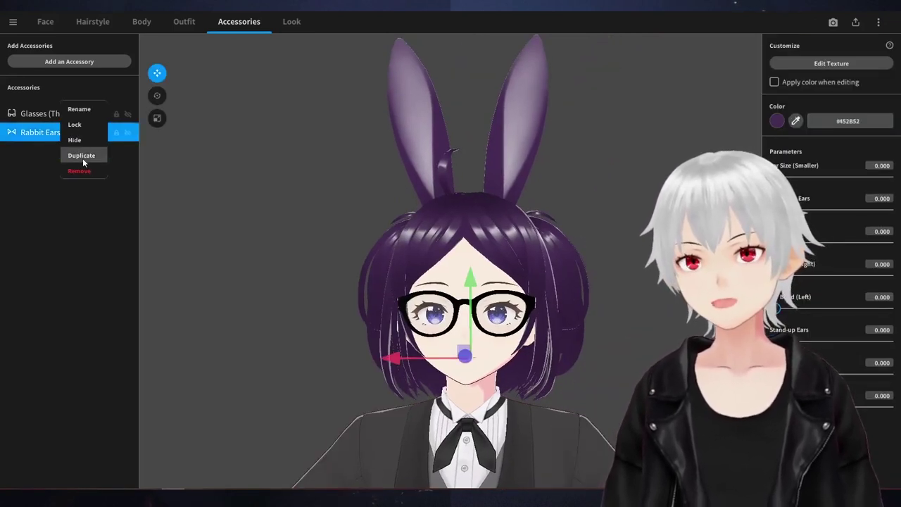
click(79, 172)
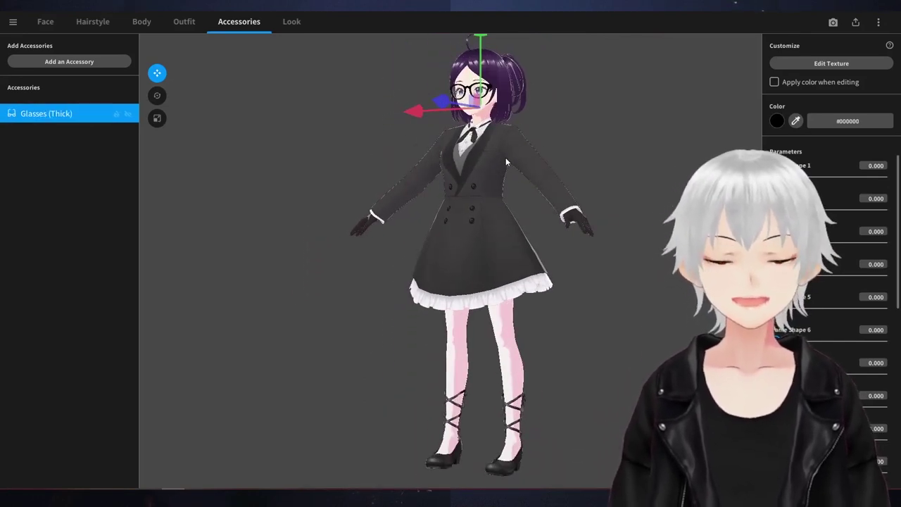
Open the outline settings for the avatar's look
mouse_move(505, 157)
right_down()
mouse_move(547, 159)
mouse_move(511, 162)
right_up()
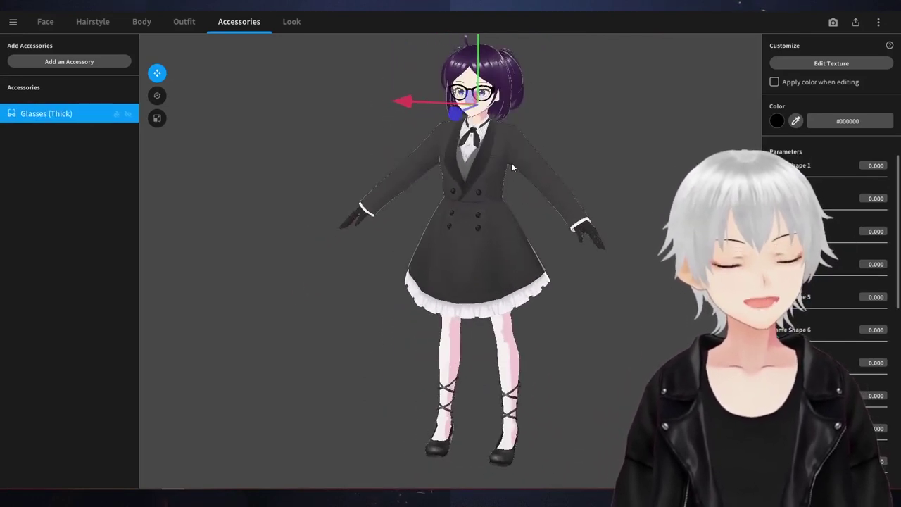
scroll(511, 162, up, 2)
middle_drag(511, 163, 493, 175)
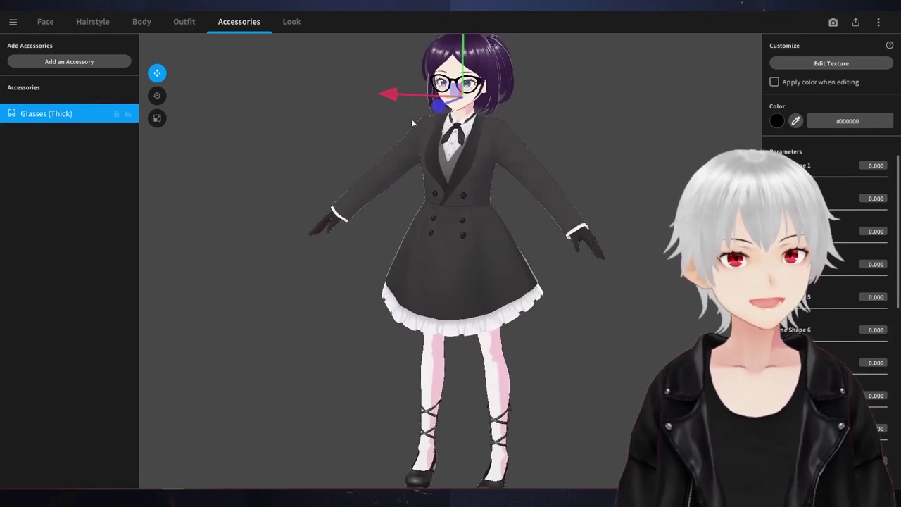
click(289, 23)
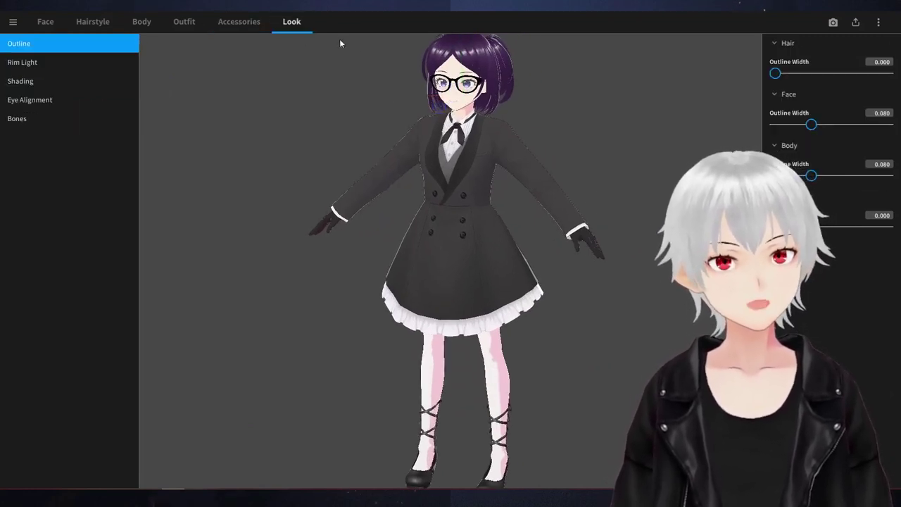
scroll(469, 169, up, 3)
scroll(454, 207, up, 6)
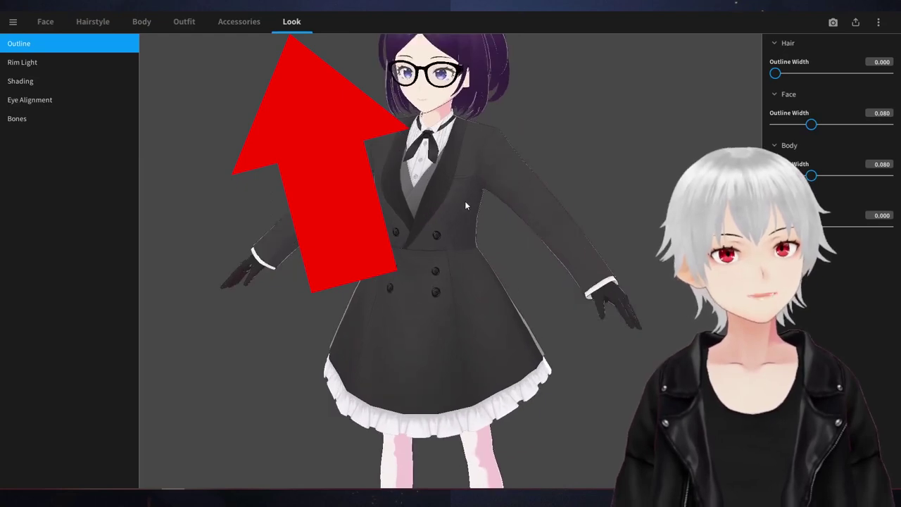
middle_drag(610, 49, 648, 110)
scroll(648, 111, down, 2)
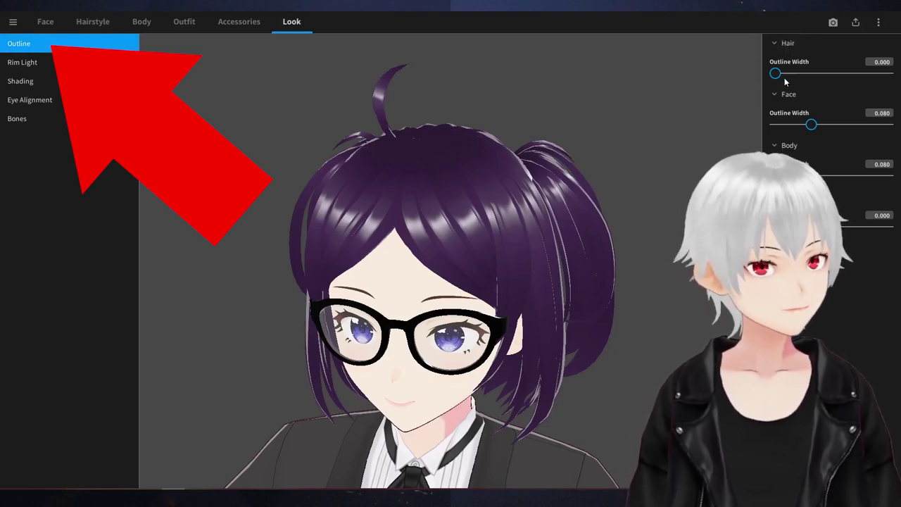
Try hair outline widths of 0.096 and 0.139, and set the width back to 0.000
drag(775, 73, 820, 76)
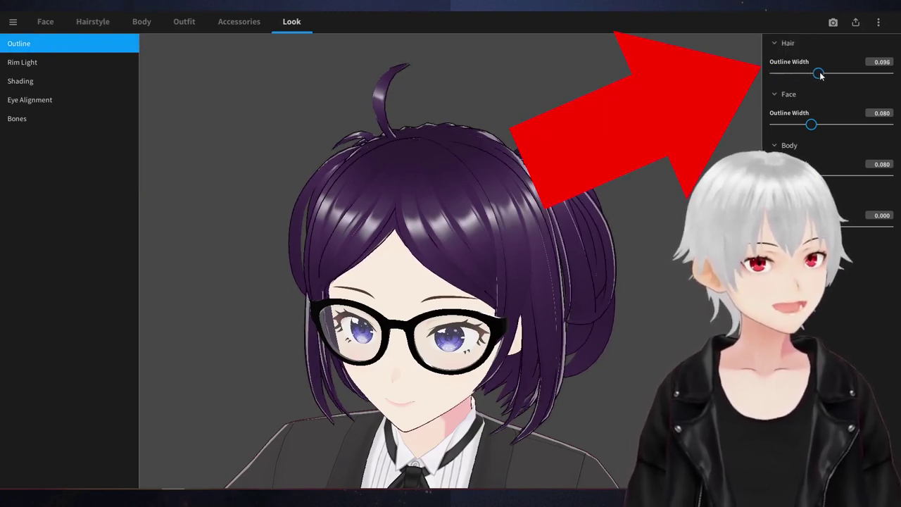
right_drag(590, 241, 569, 204)
right_drag(394, 184, 438, 204)
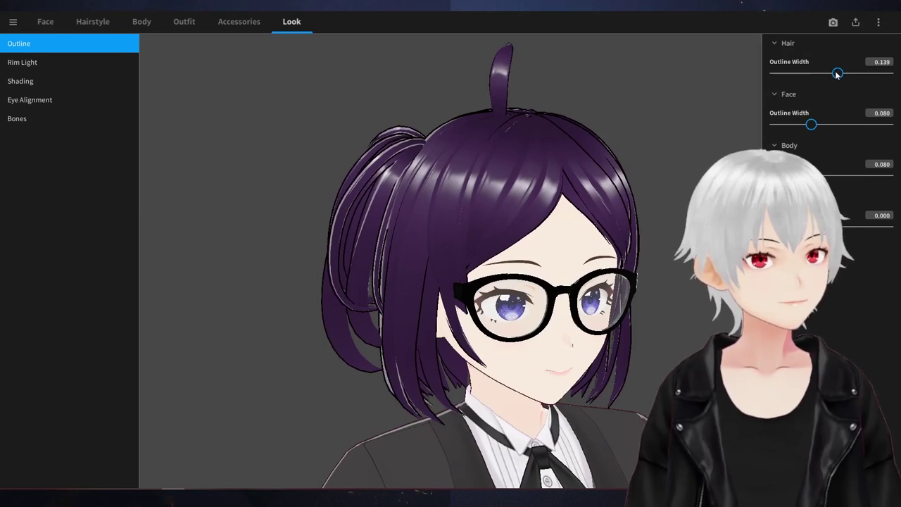
drag(838, 73, 765, 78)
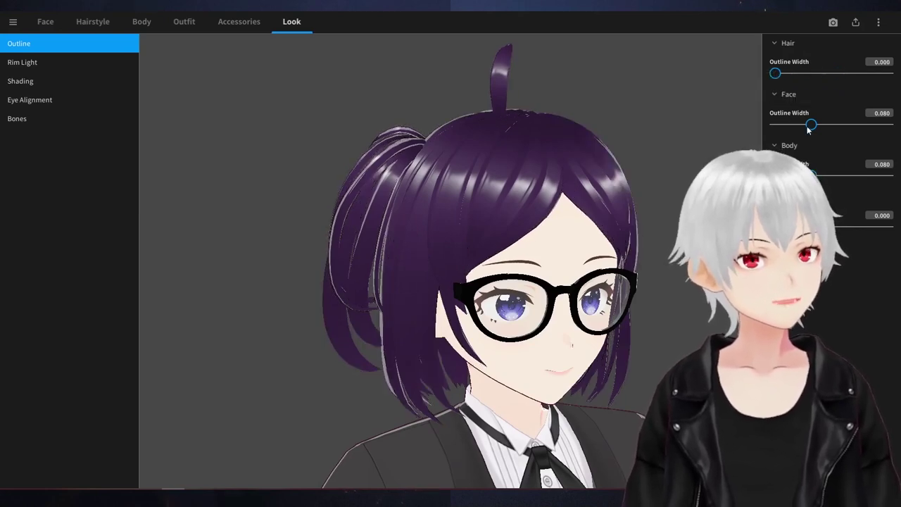
Try a face outline width of 0.211, and reduce it to 0.082
middle_drag(575, 191, 579, 144)
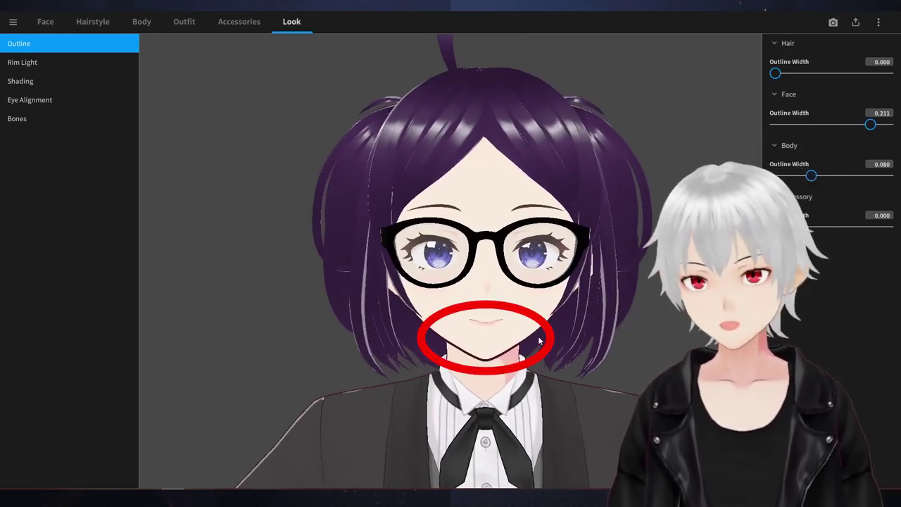
click(802, 125)
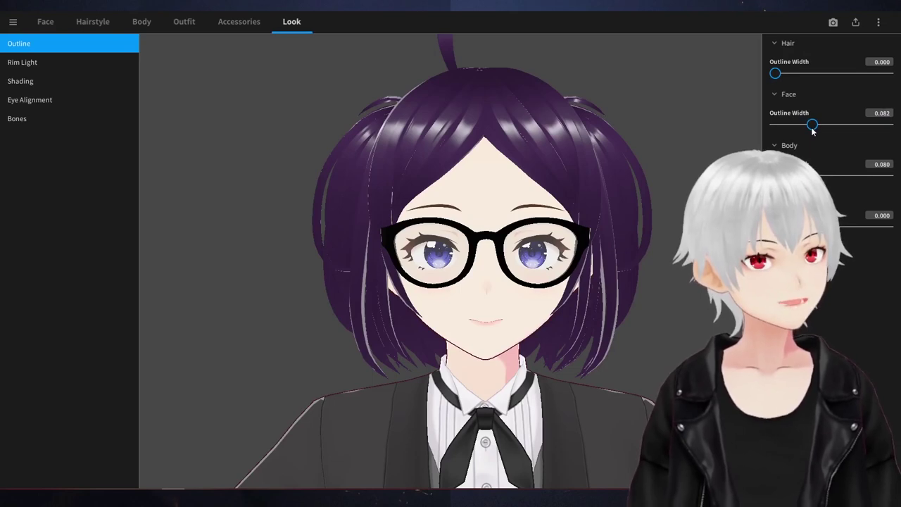
right_drag(589, 274, 667, 265)
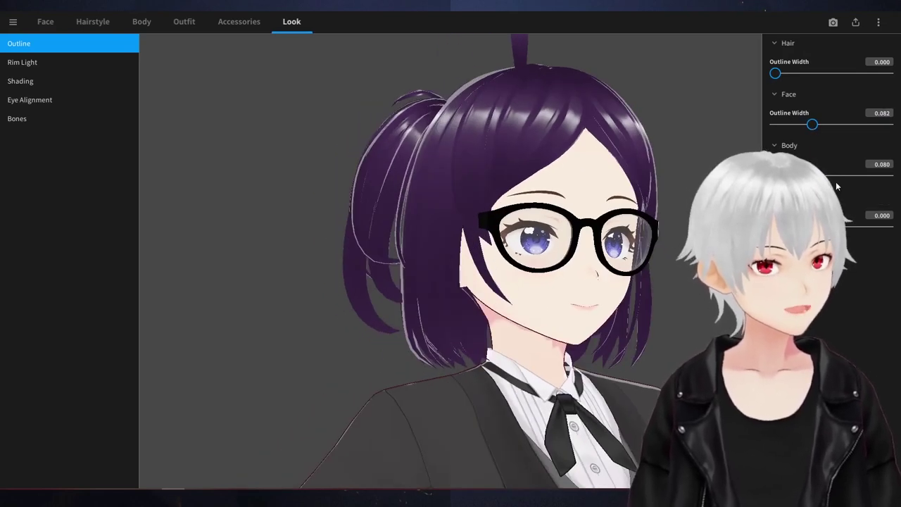
Set the rim light intensity of the hair and the face to 0.000
click(21, 62)
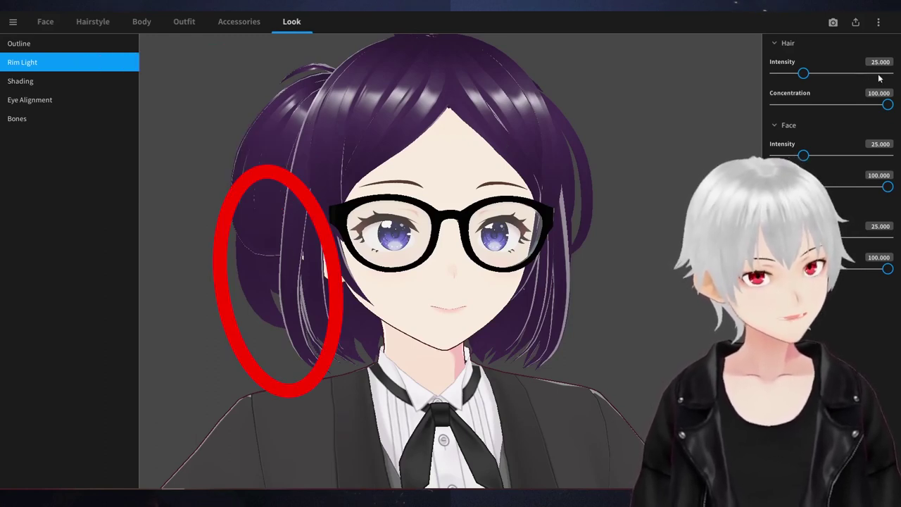
drag(801, 74, 775, 74)
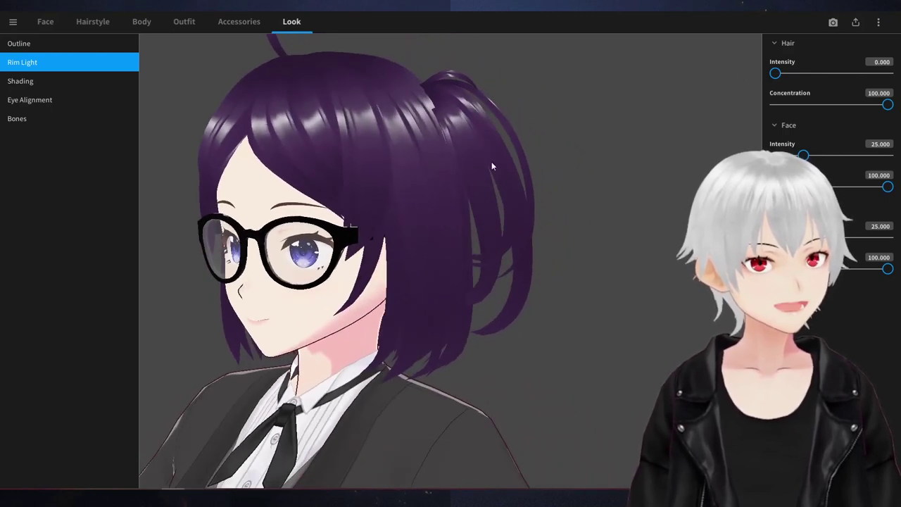
drag(459, 124, 518, 189)
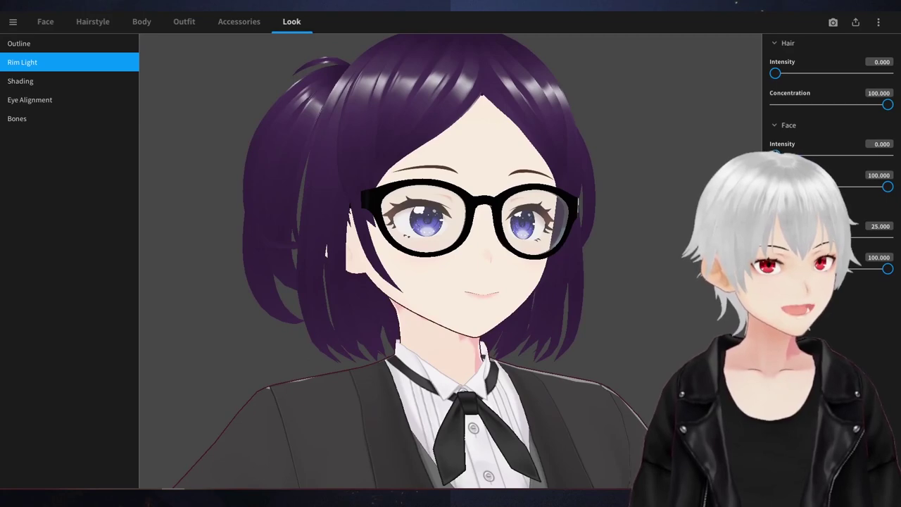
Set the body's rim light intensity to 0.000, and try 14.583 on the face before returning it to 0.000
scroll(638, 221, down, 4)
middle_drag(638, 222, 615, 189)
scroll(608, 100, down, 3)
scroll(615, 189, down, 3)
drag(613, 189, 631, 223)
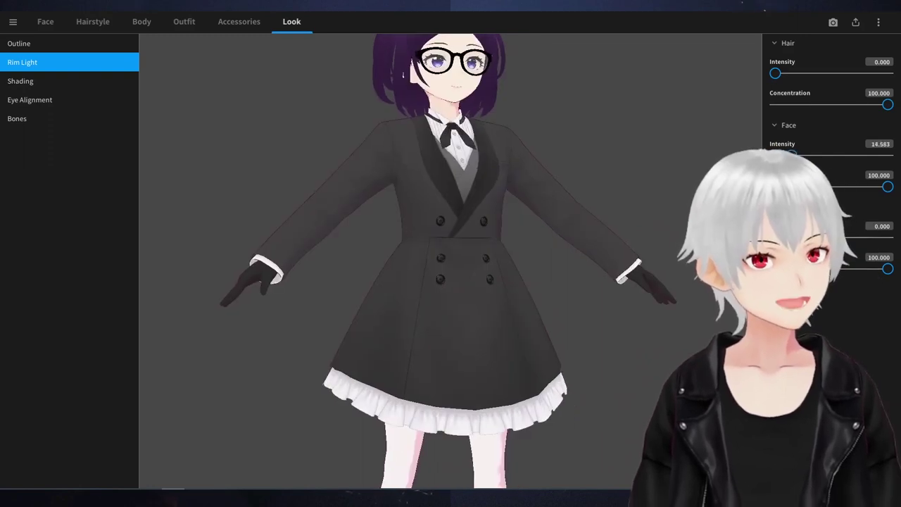
drag(792, 155, 795, 155)
middle_drag(628, 154, 630, 184)
right_drag(631, 185, 665, 176)
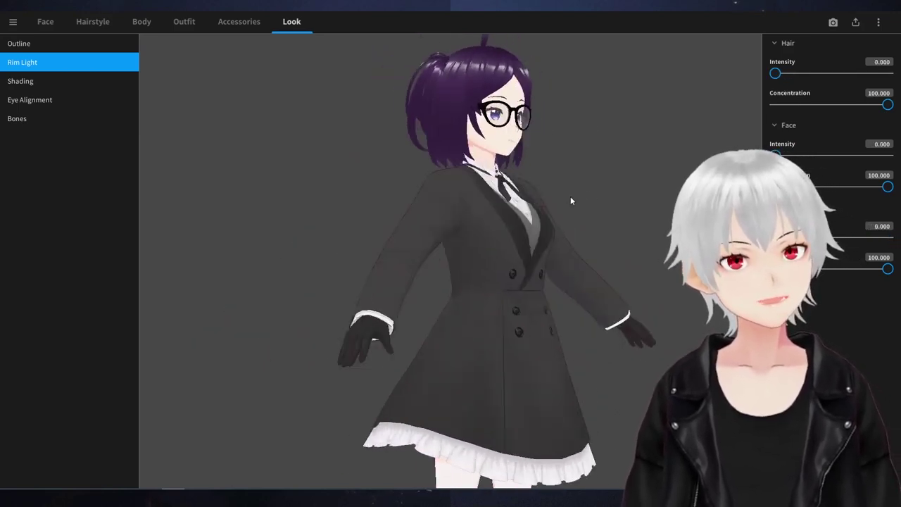
Review the shading settings, and reduce the outer eye alignment to 8.625
click(85, 81)
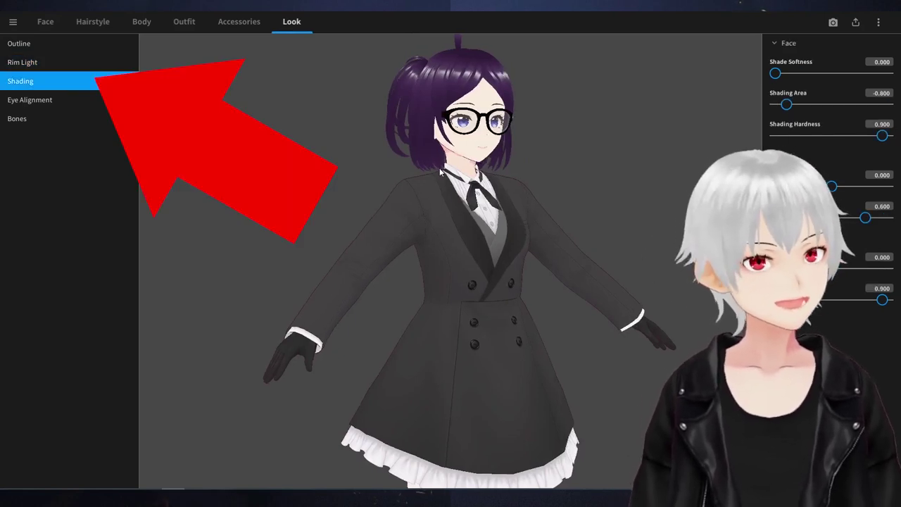
right_drag(493, 169, 428, 173)
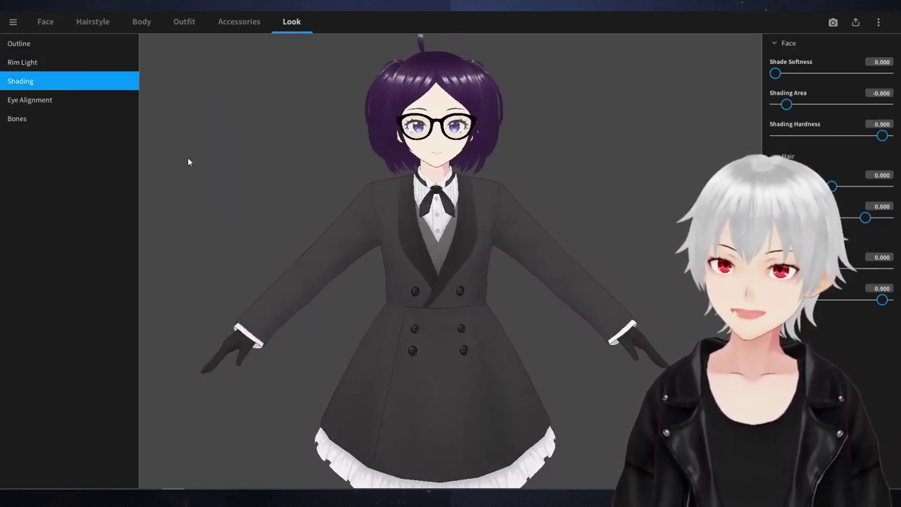
click(46, 105)
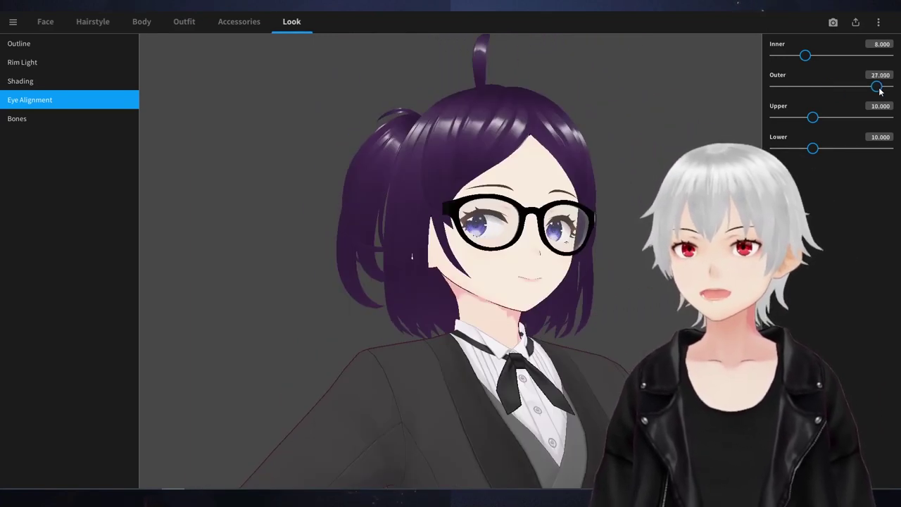
drag(879, 90, 809, 87)
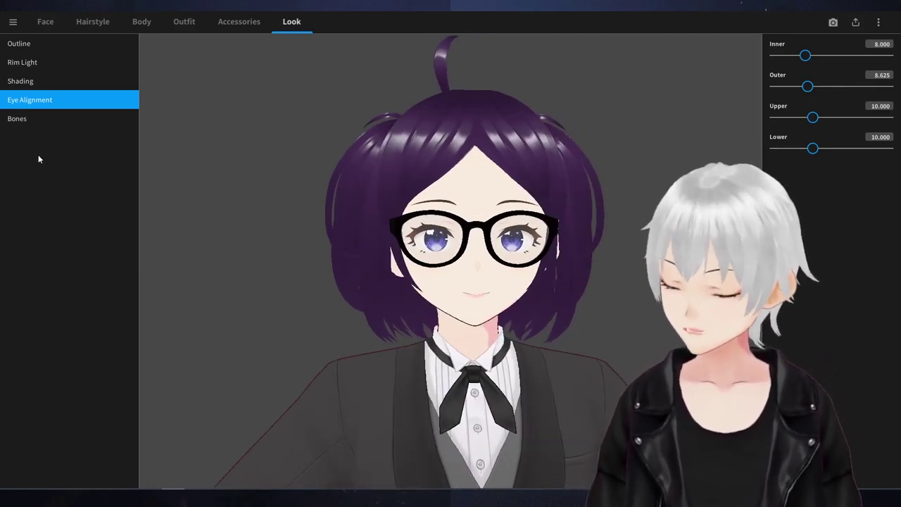
Examine the bone shaking and amplitude settings for the outfit and body with the full avatar in view
click(49, 122)
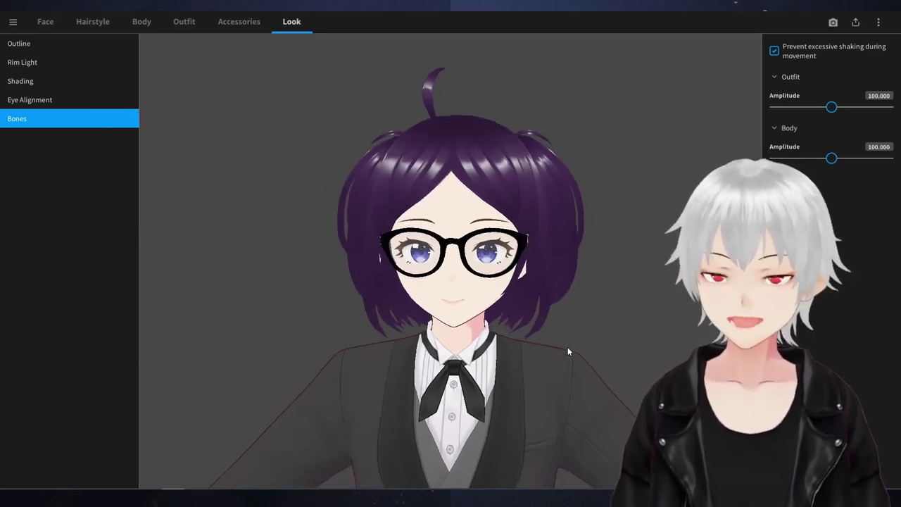
scroll(568, 347, down, 5)
middle_drag(563, 187, 566, 121)
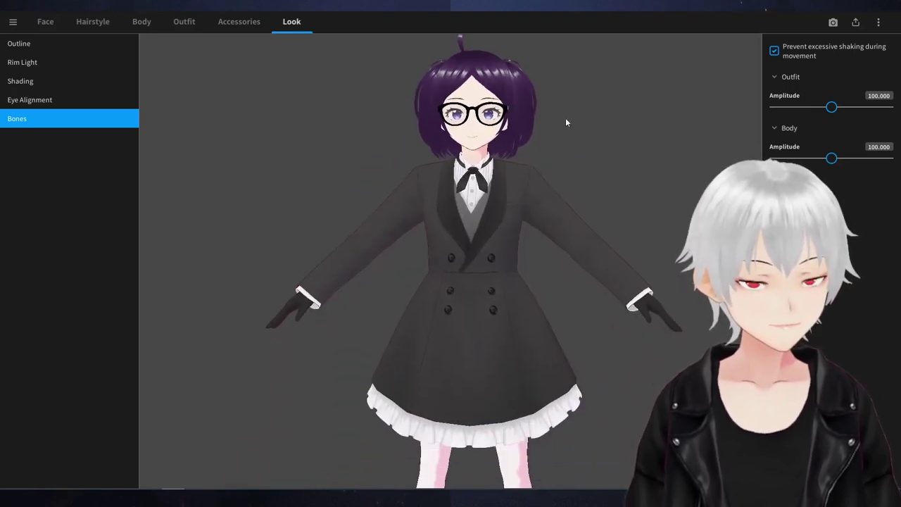
scroll(564, 118, down, 3)
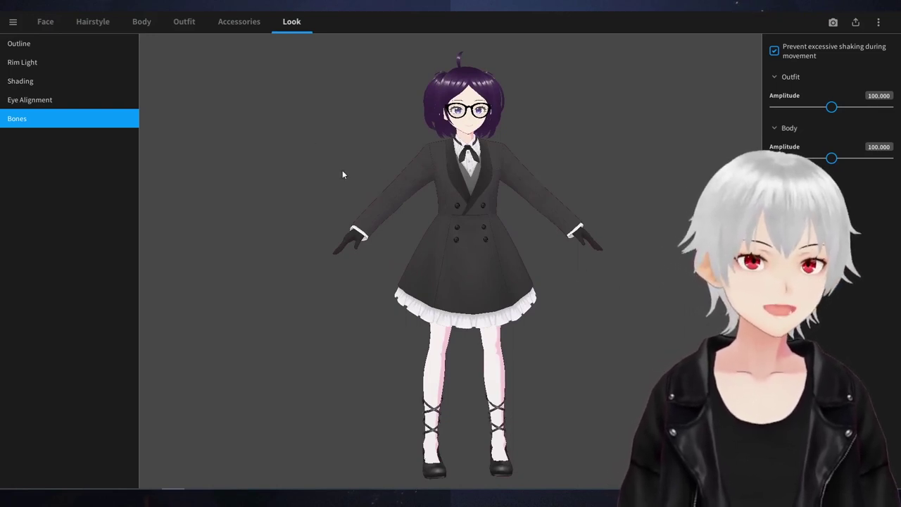
Save the finished avatar model with Save As
click(13, 22)
click(52, 50)
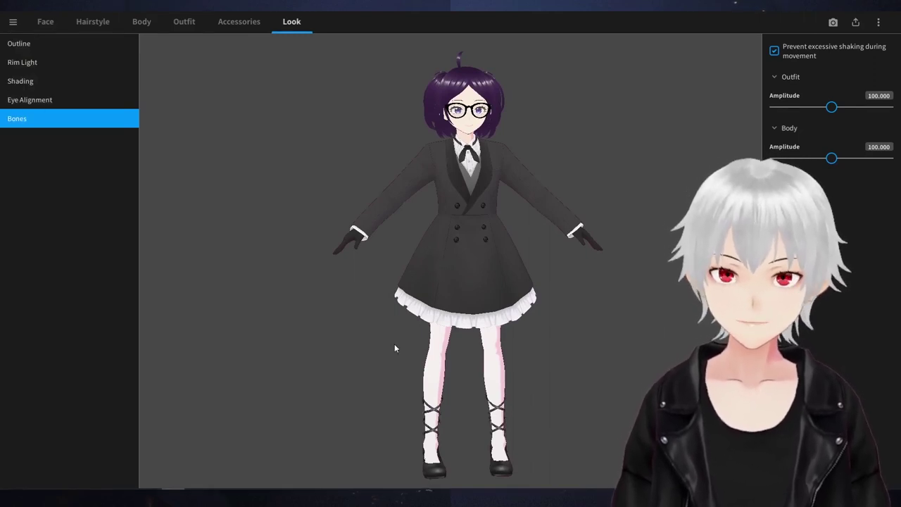
click(13, 22)
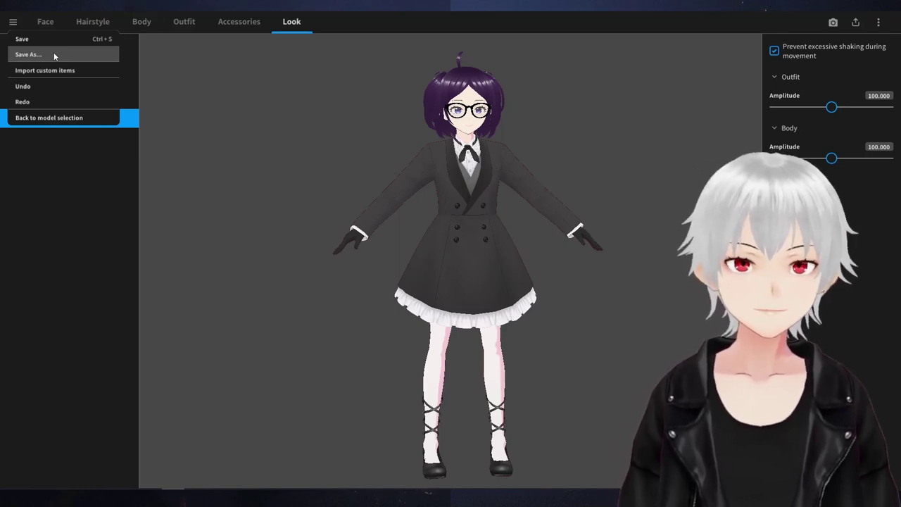
click(55, 56)
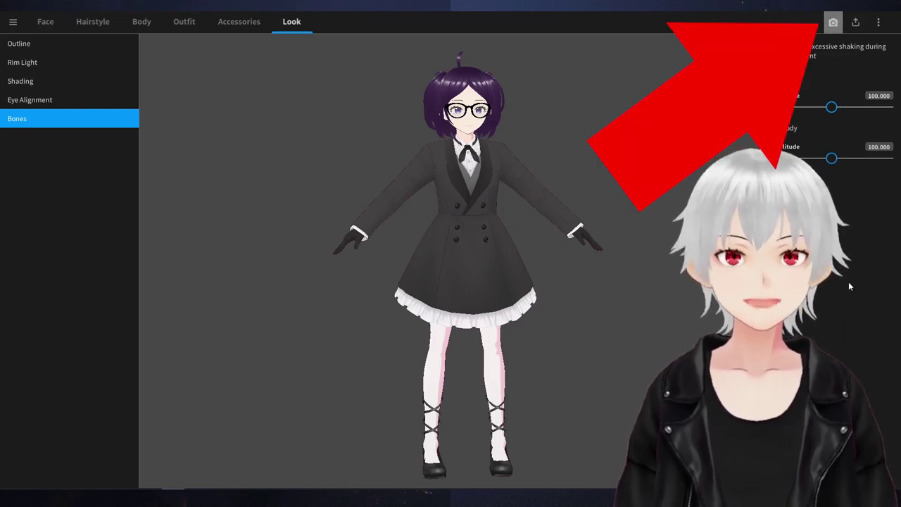
Enter Photo Booth and set the second facial expression value to 44, checking the face up close and from farther away
click(834, 22)
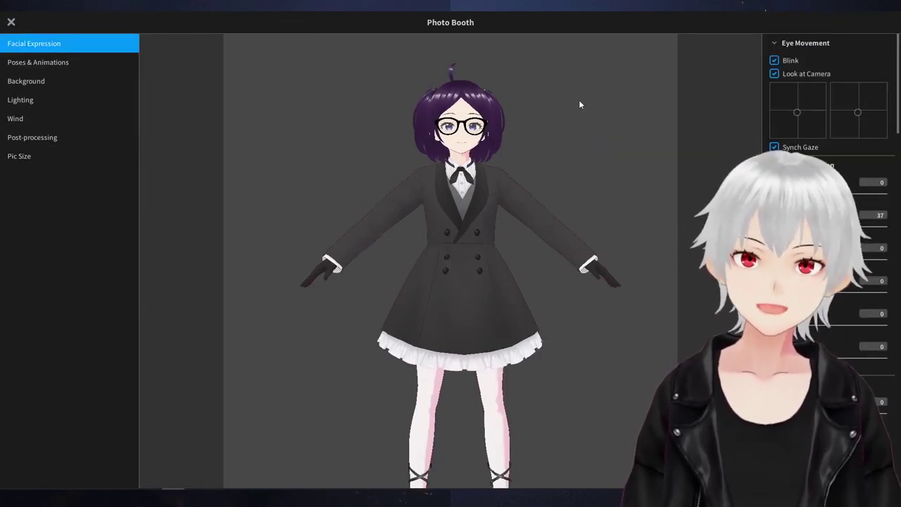
right_drag(580, 105, 571, 158)
scroll(565, 155, down, 1)
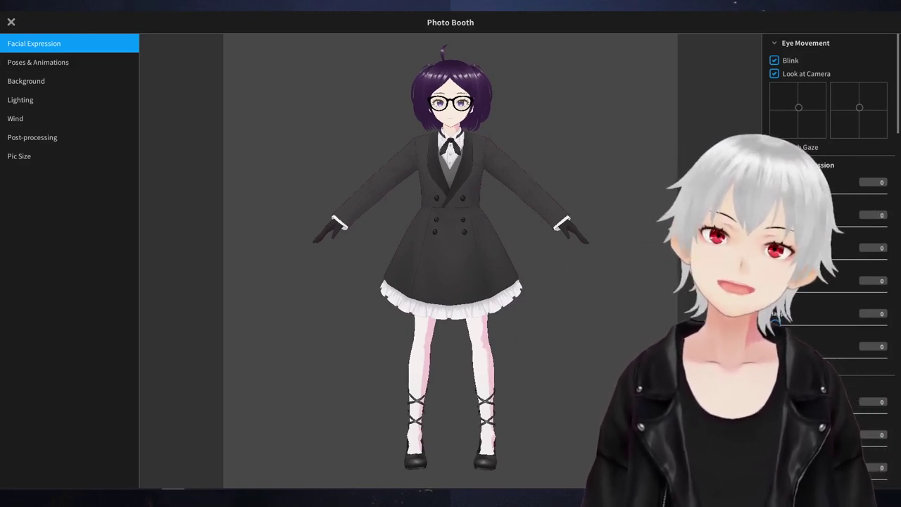
drag(776, 226, 781, 226)
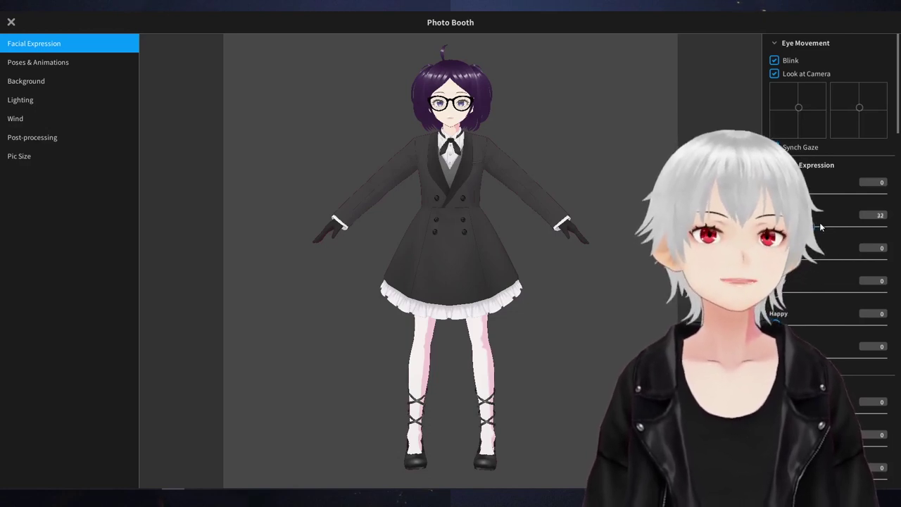
scroll(617, 84, up, 5)
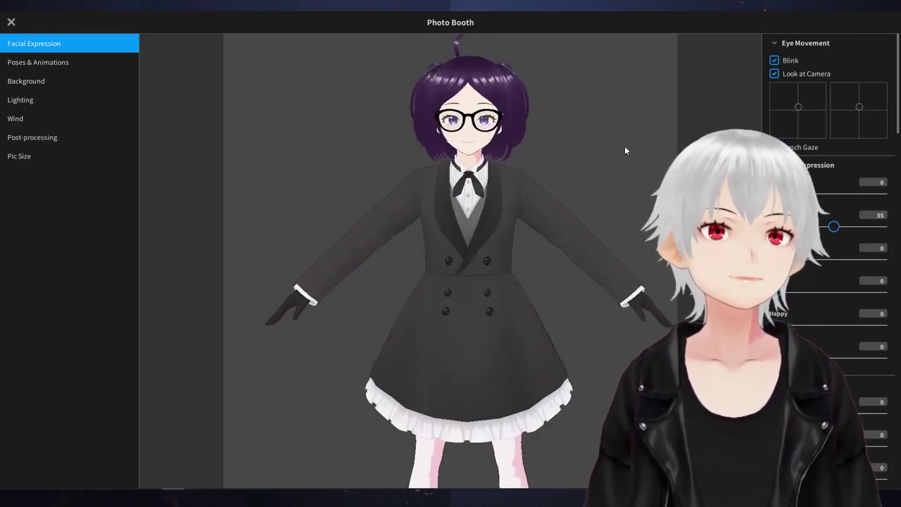
scroll(621, 144, up, 5)
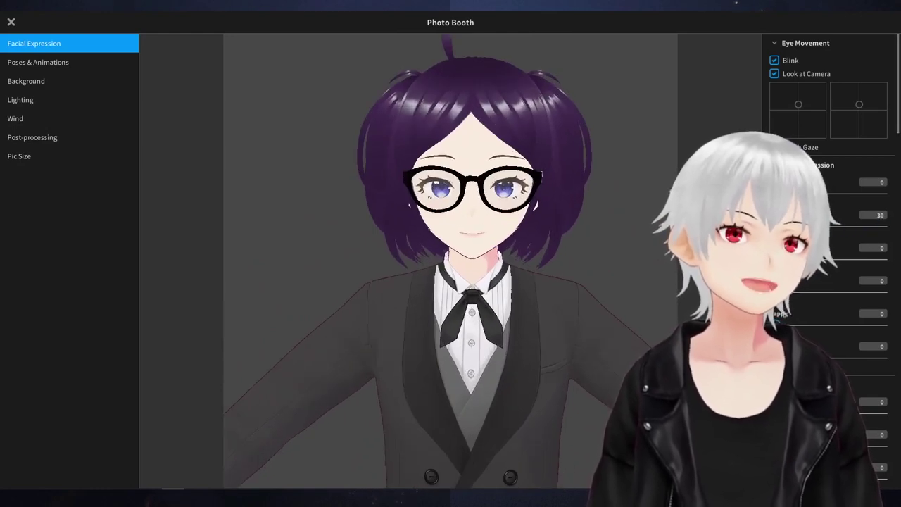
scroll(473, 123, down, 10)
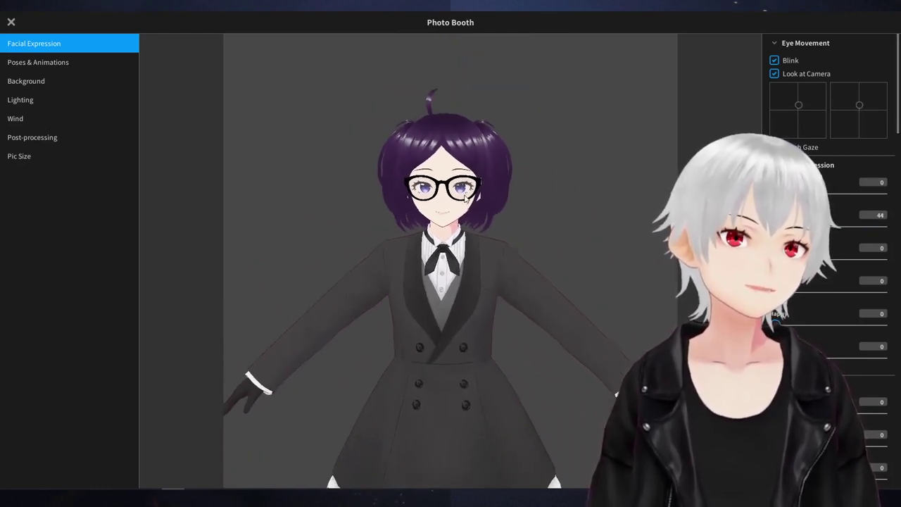
middle_drag(453, 193, 496, 137)
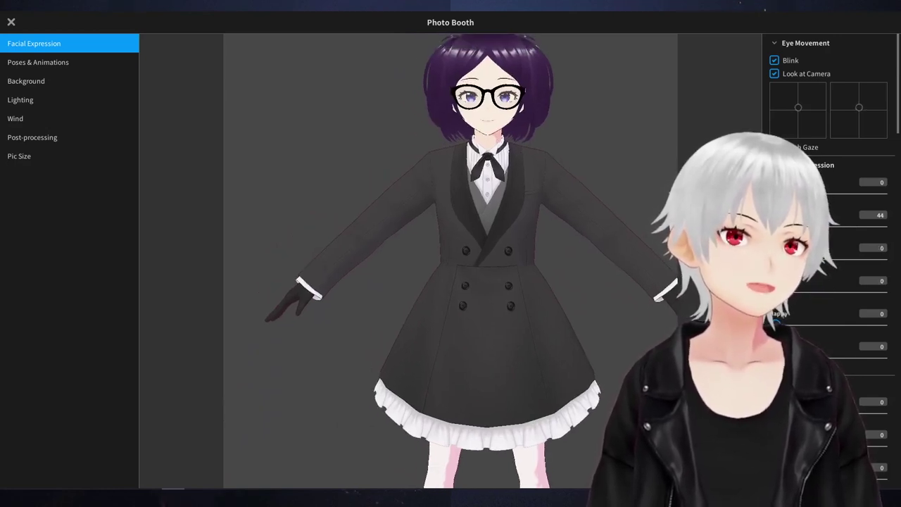
scroll(828, 113, down, 5)
scroll(828, 112, up, 5)
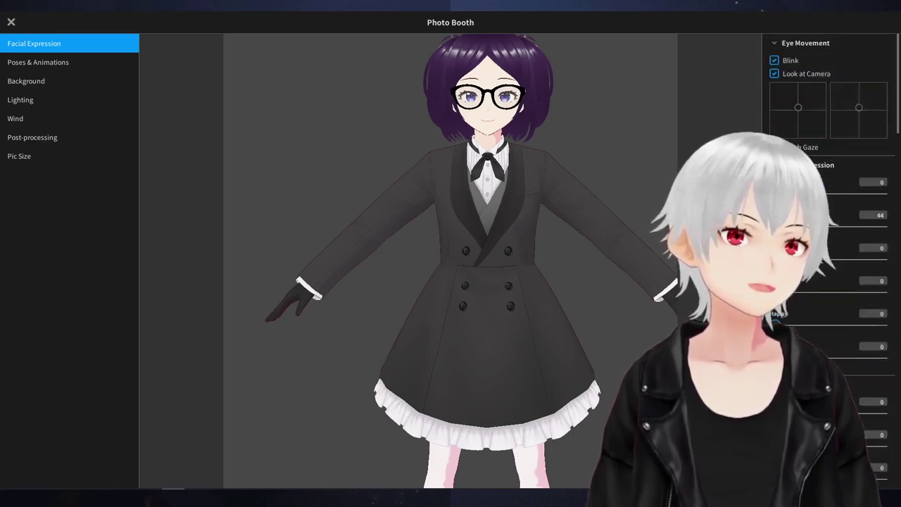
Turn off Look at Camera for the avatar's eyes and examine the gaze from the side
mouse_move(558, 181)
right_down()
mouse_move(579, 181)
mouse_move(557, 183)
mouse_move(528, 131)
mouse_move(562, 139)
mouse_move(529, 140)
mouse_move(534, 190)
mouse_move(563, 178)
right_up()
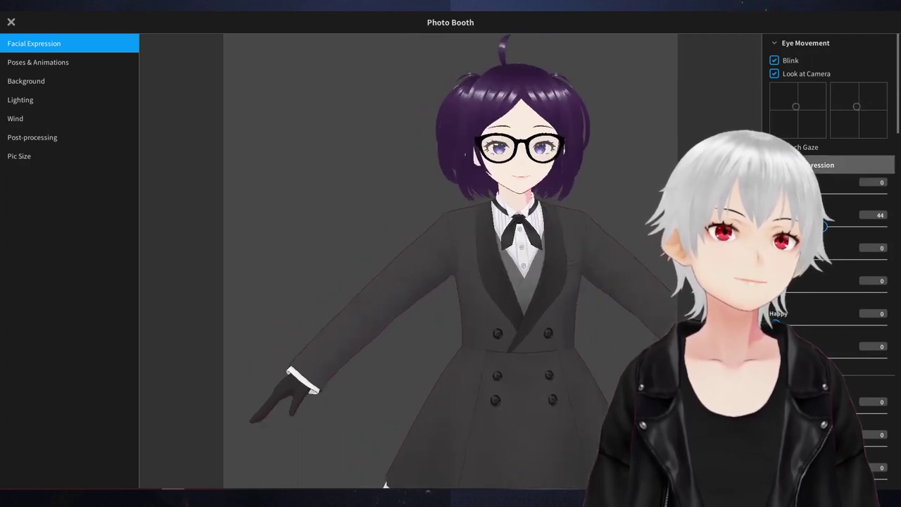
click(774, 73)
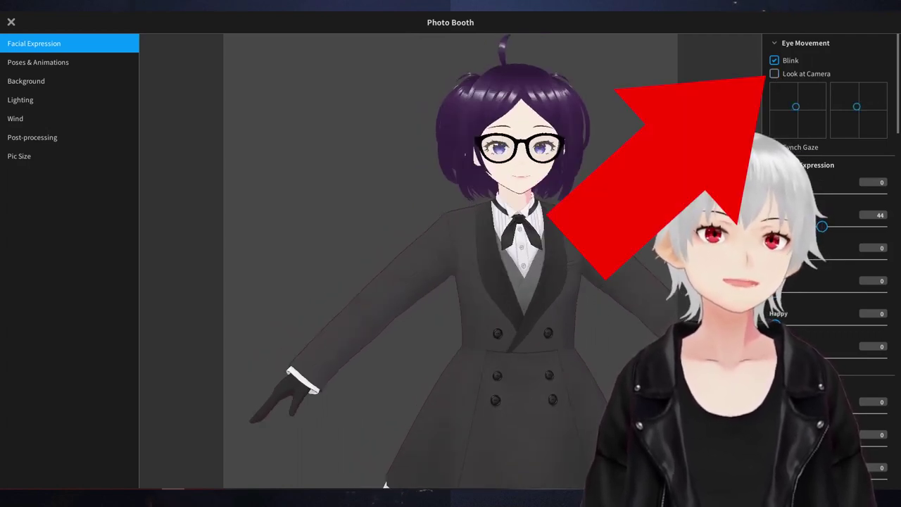
right_drag(680, 147, 625, 149)
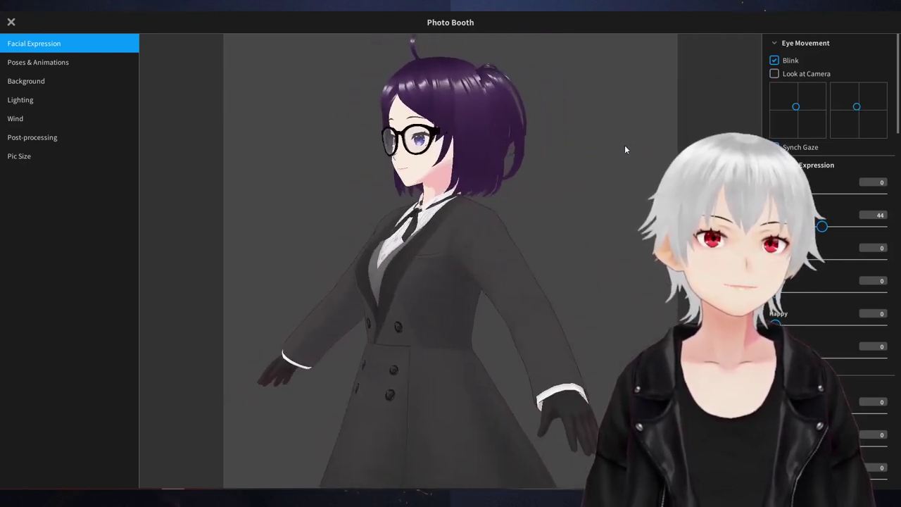
Preview the Standby 0 to Standby 5 poses of the Animations 1 set on the avatar
click(39, 62)
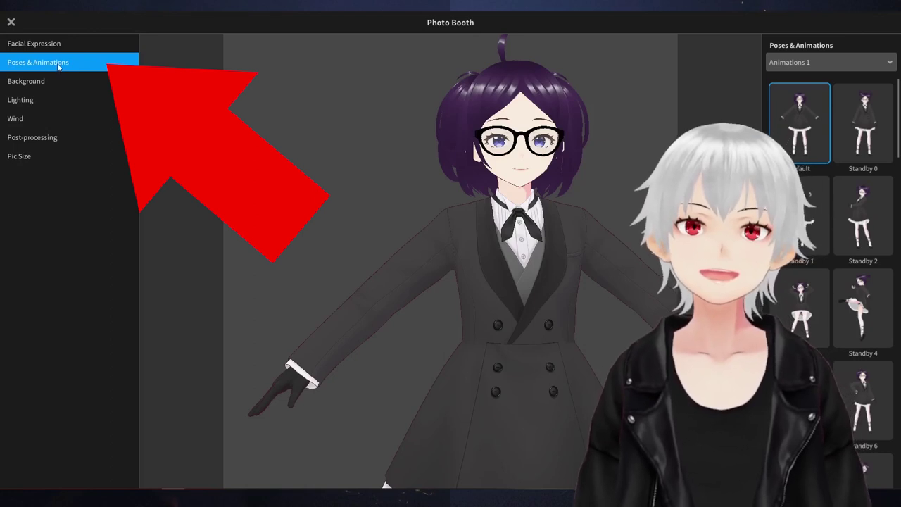
click(864, 150)
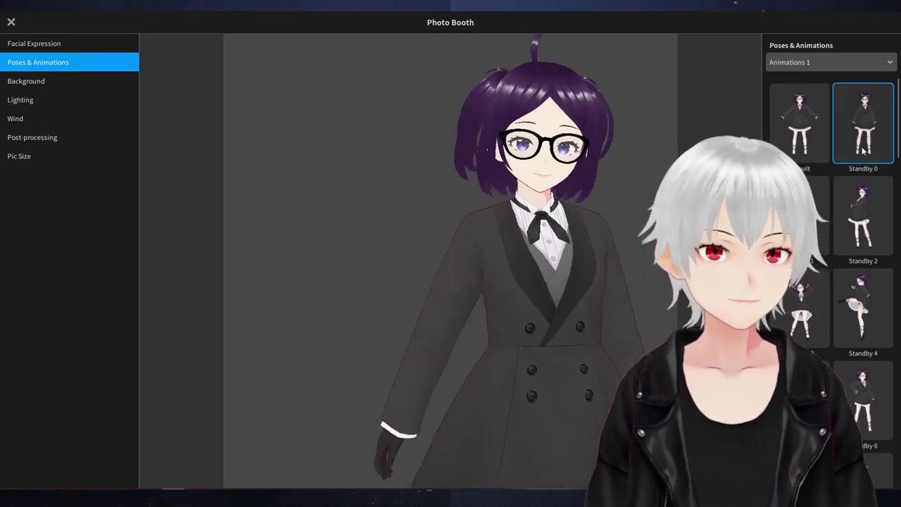
click(823, 224)
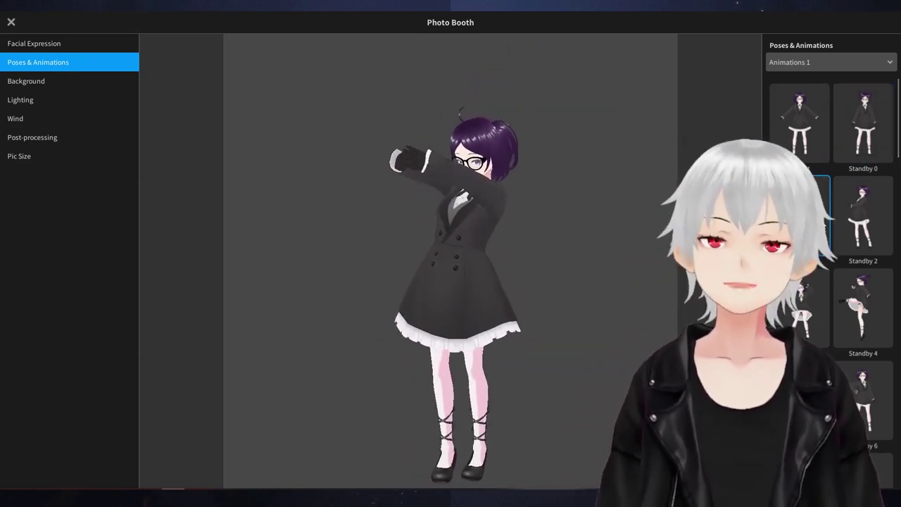
click(863, 219)
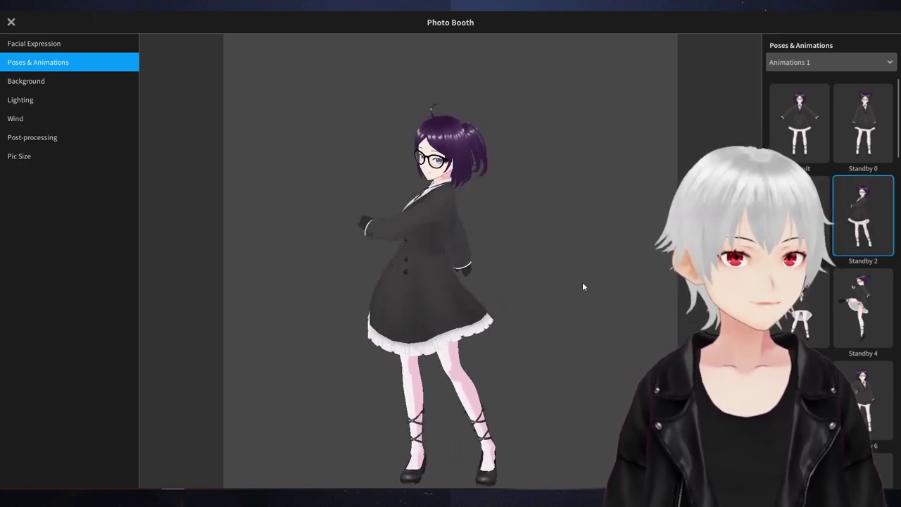
click(800, 308)
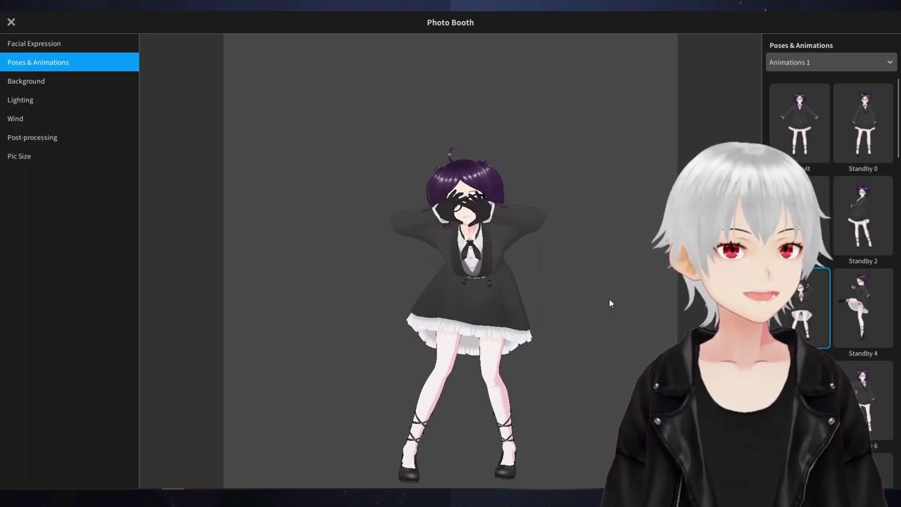
click(840, 315)
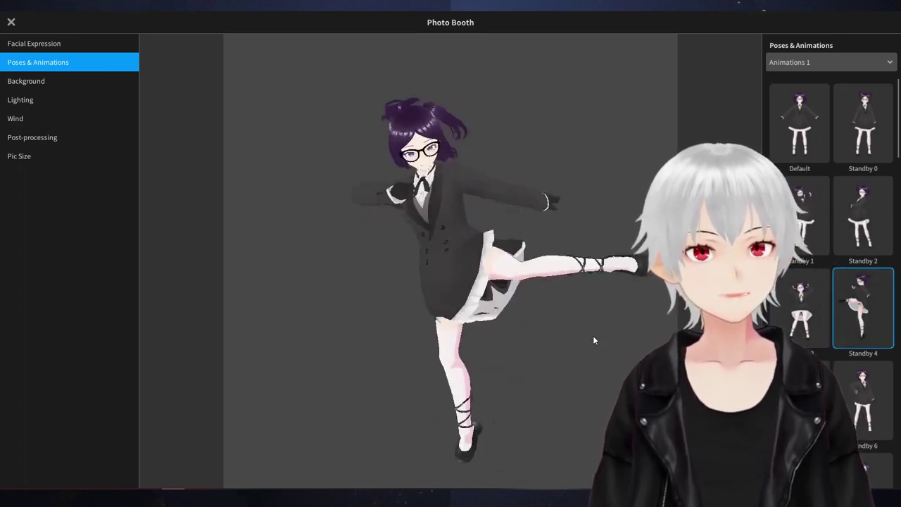
click(802, 399)
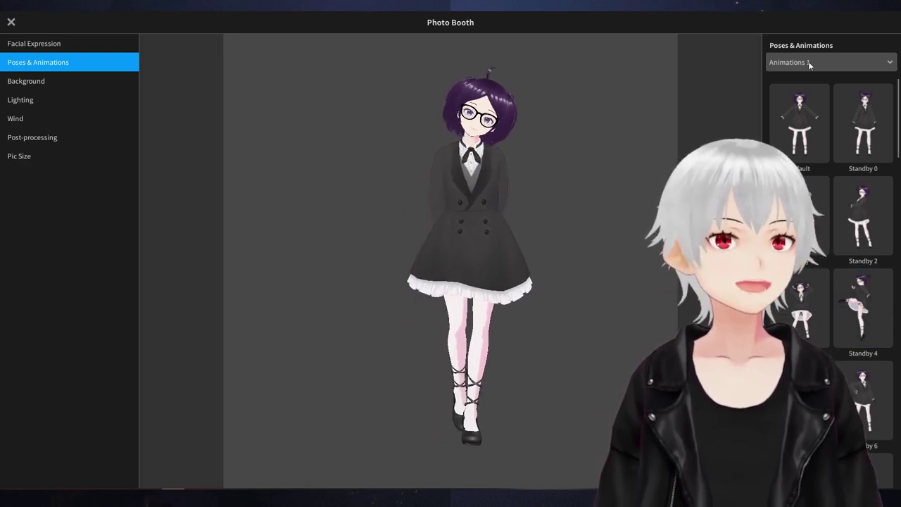
Switch to the Animations 2 set and preview its Standby 0 and Standby 2 poses
click(808, 61)
click(801, 102)
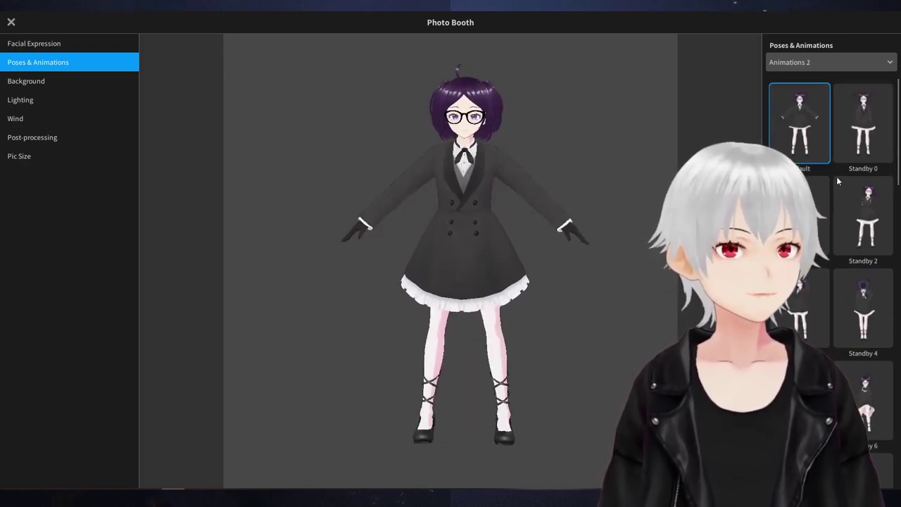
click(849, 137)
click(852, 220)
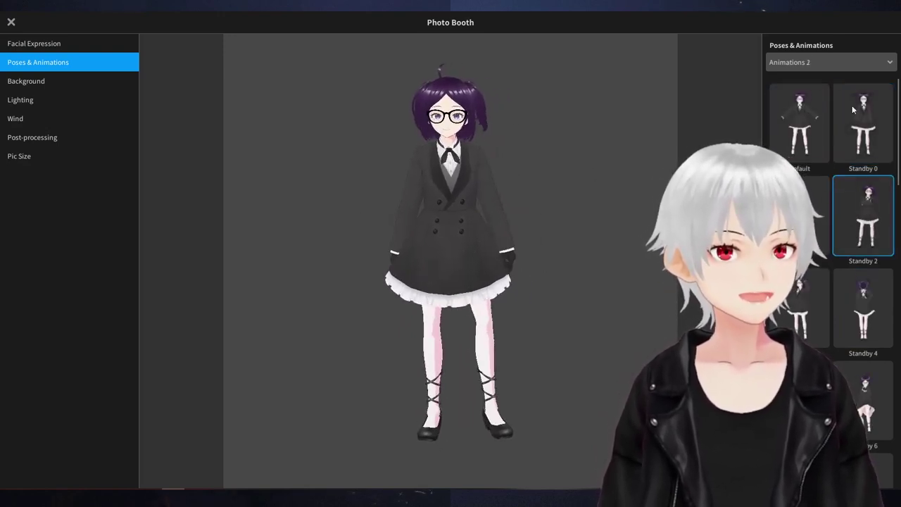
Return to the Animations 1 set and preview its Standby 3 and Standby 6 poses
click(865, 67)
click(839, 87)
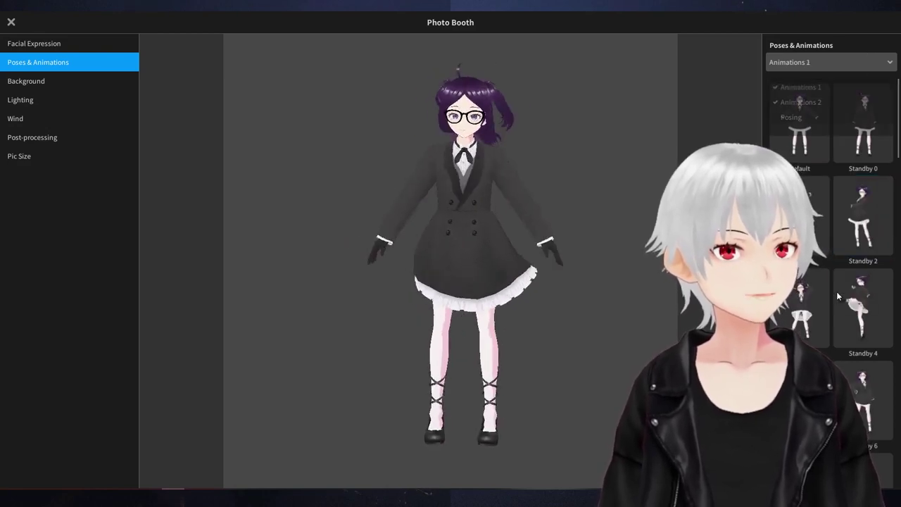
click(806, 304)
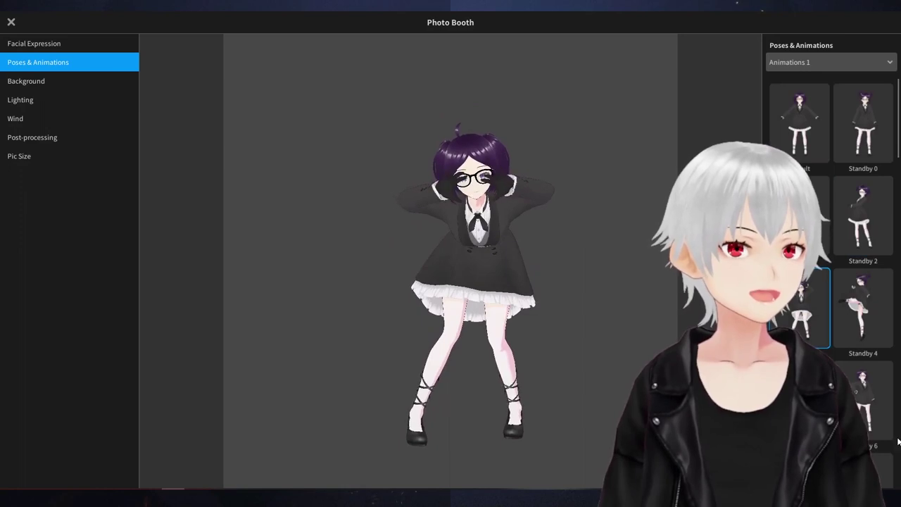
click(877, 407)
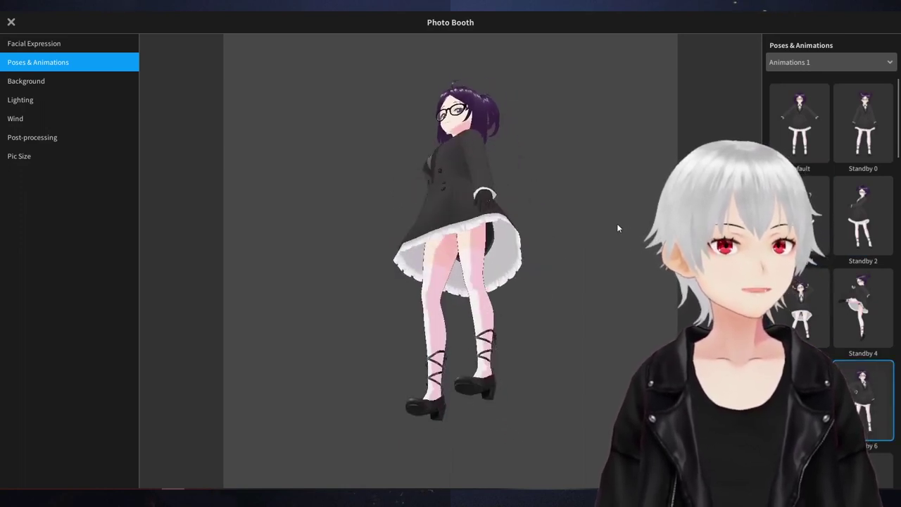
Switch the avatar's animation set from Animations 1 to Animations 2
click(800, 61)
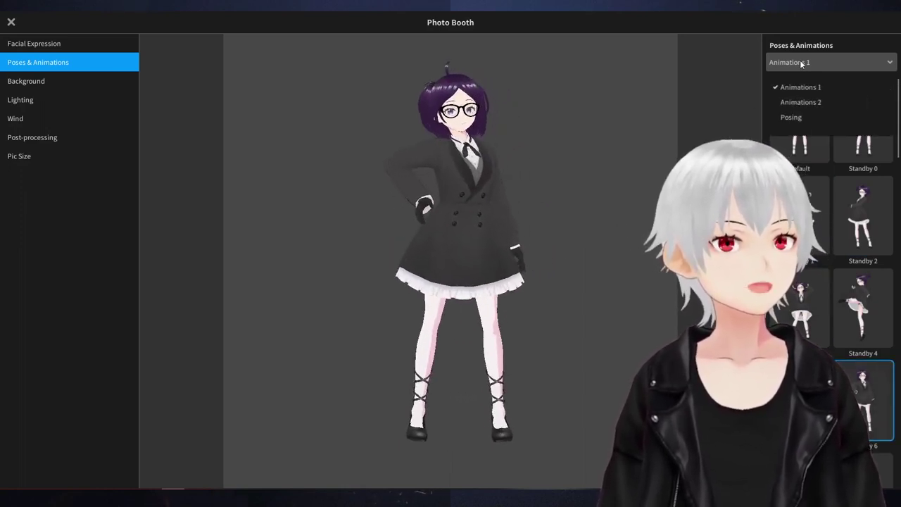
click(827, 106)
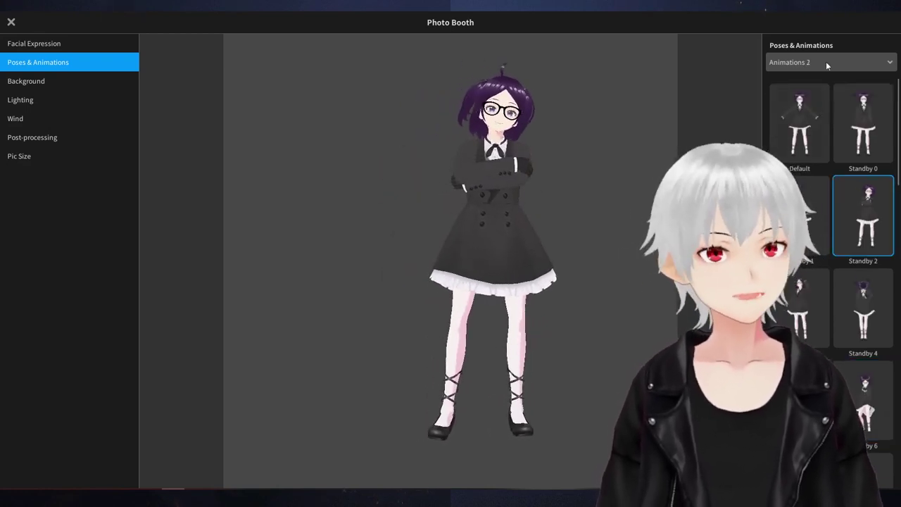
Preview the Standby 4 pose of the Animations 2 set on the avatar
click(863, 303)
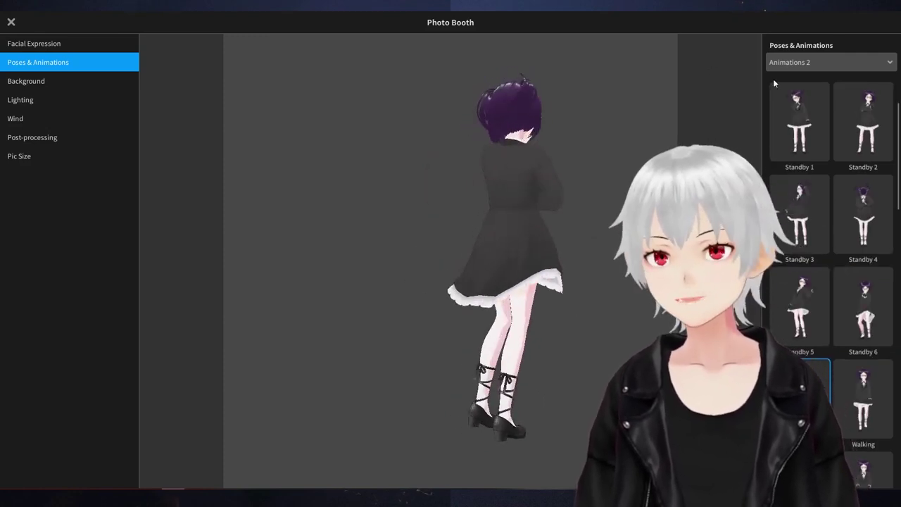
Adjust the photo lighting to a vertical angle of about 11.737 and a horizontal angle of about -85.5
click(90, 88)
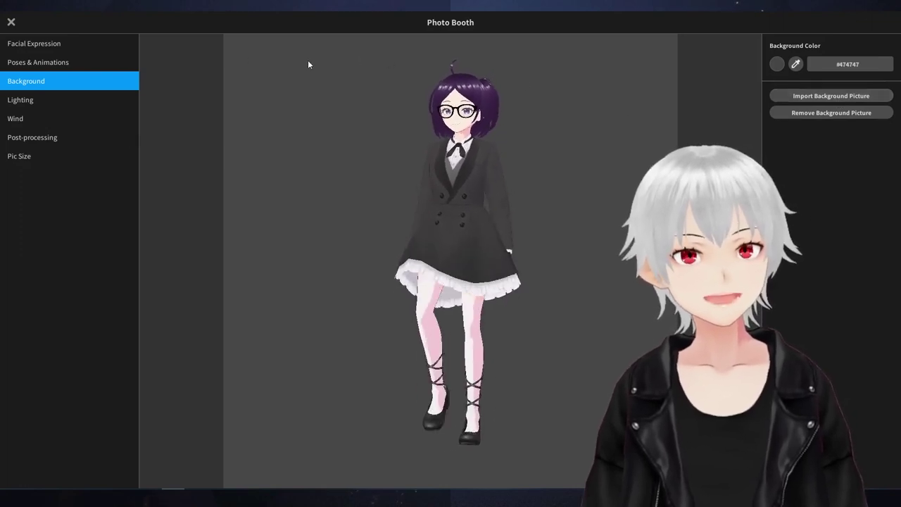
click(71, 95)
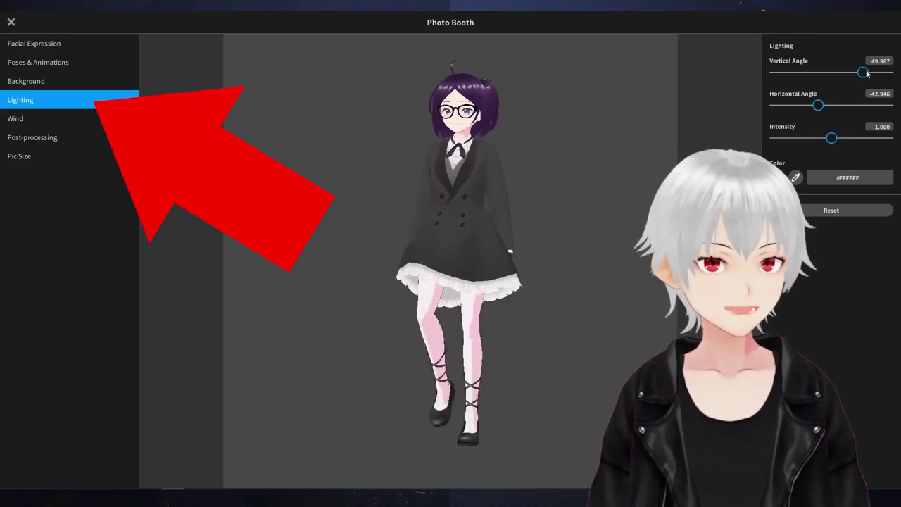
drag(784, 72, 808, 116)
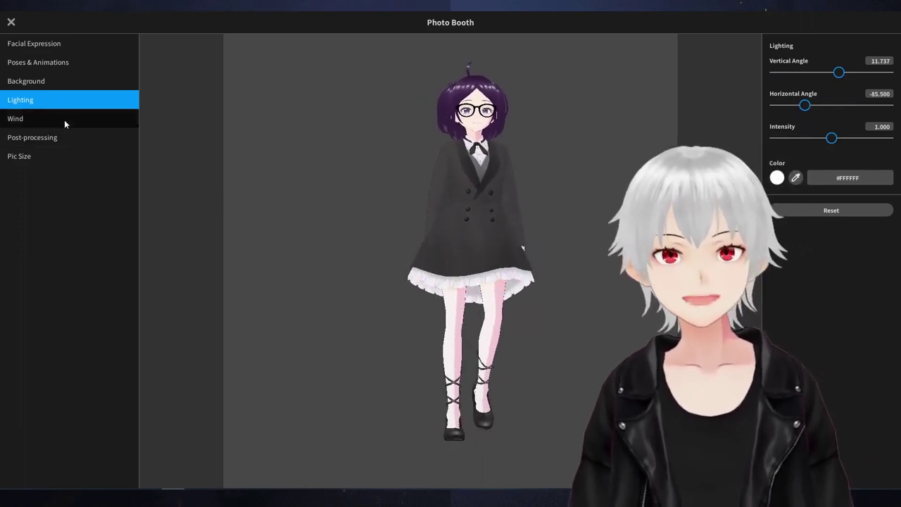
Try wind on the avatar with the X axis at about 0.858 and the Y axis at -1
click(64, 120)
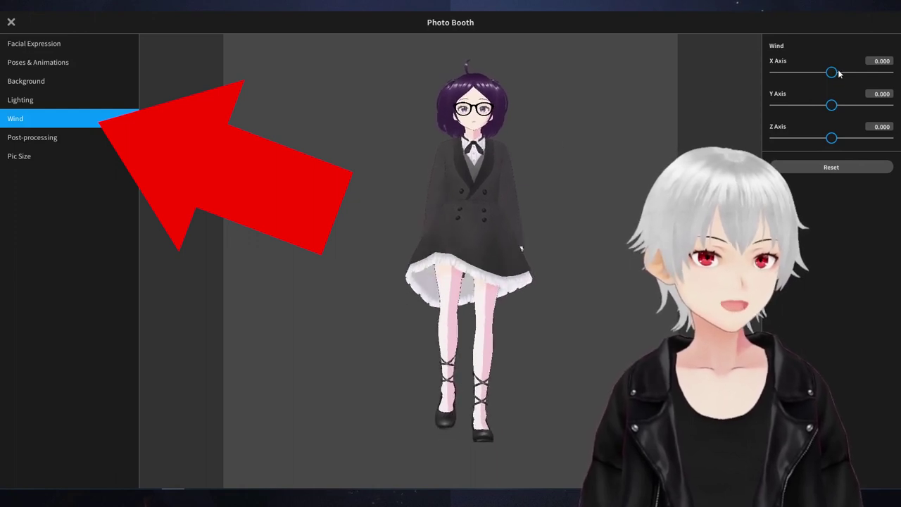
drag(831, 71, 880, 72)
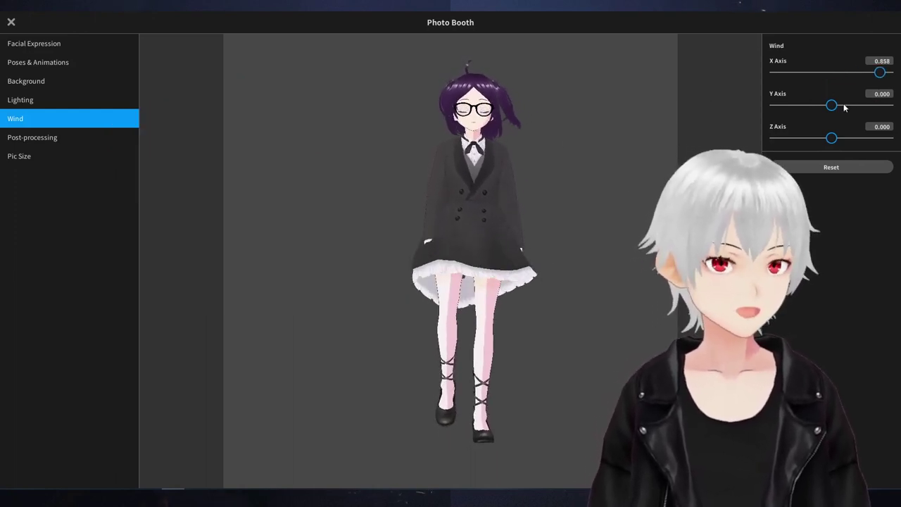
drag(802, 109, 748, 119)
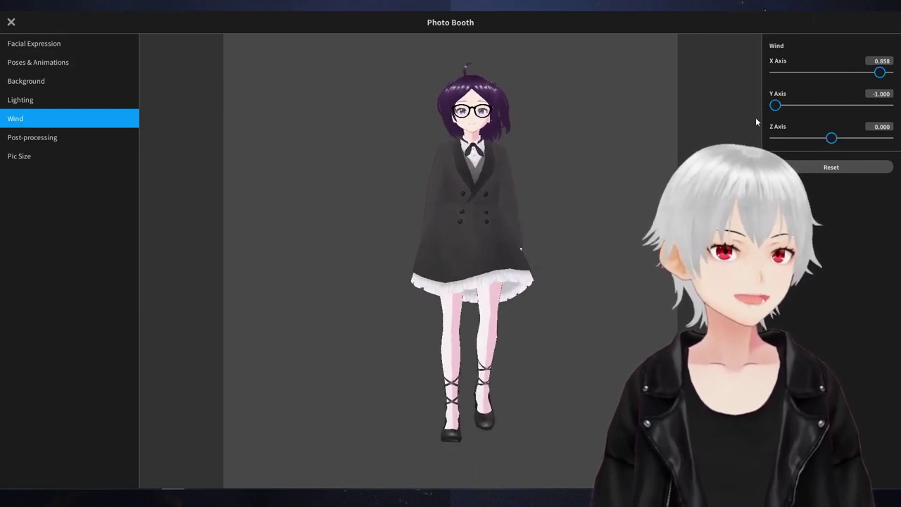
Return the wind's Y and X axes to 0 and reset the wind settings
mouse_move(833, 106)
mouse_down()
mouse_move(889, 105)
mouse_move(829, 105)
mouse_up()
click(879, 93)
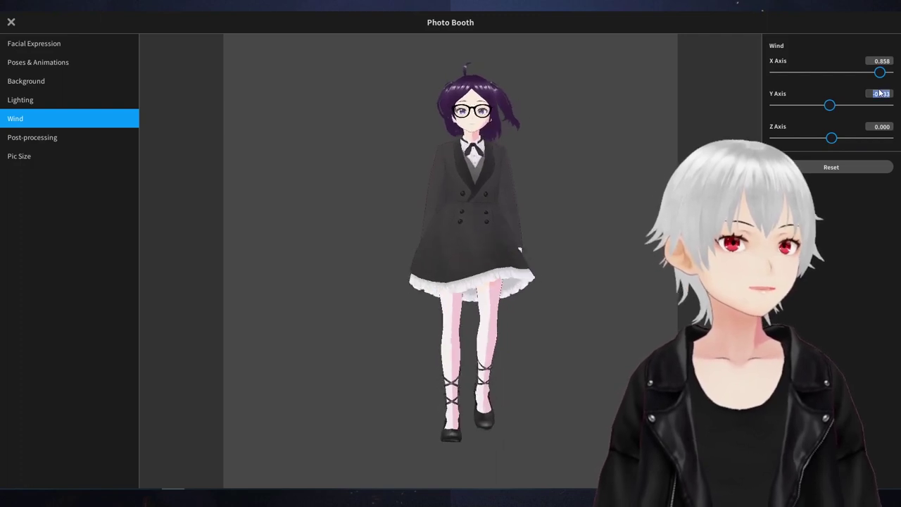
text(0)
click(883, 61)
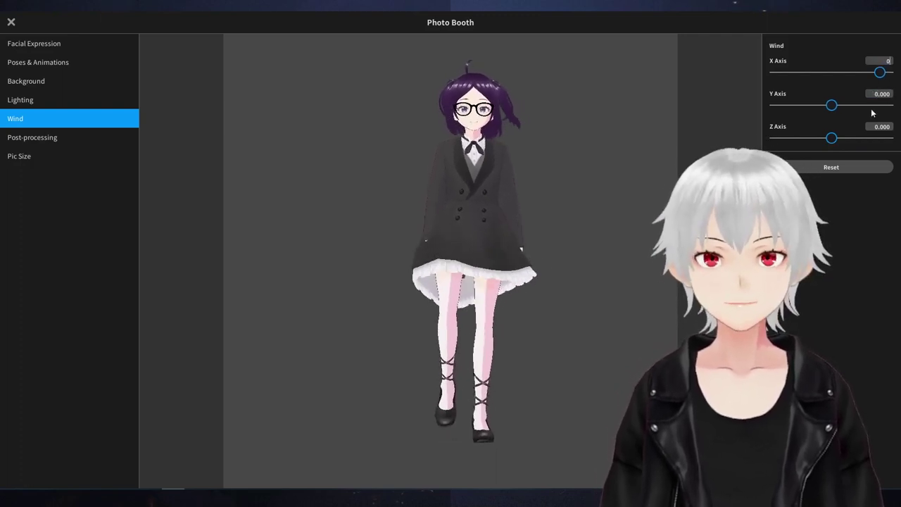
click(871, 169)
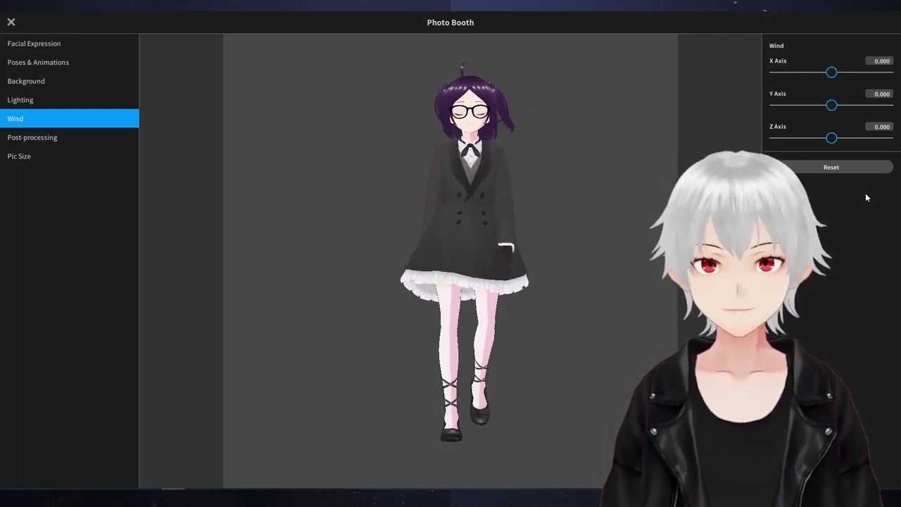
Try the Comics post-processing effect on the avatar photo
click(66, 137)
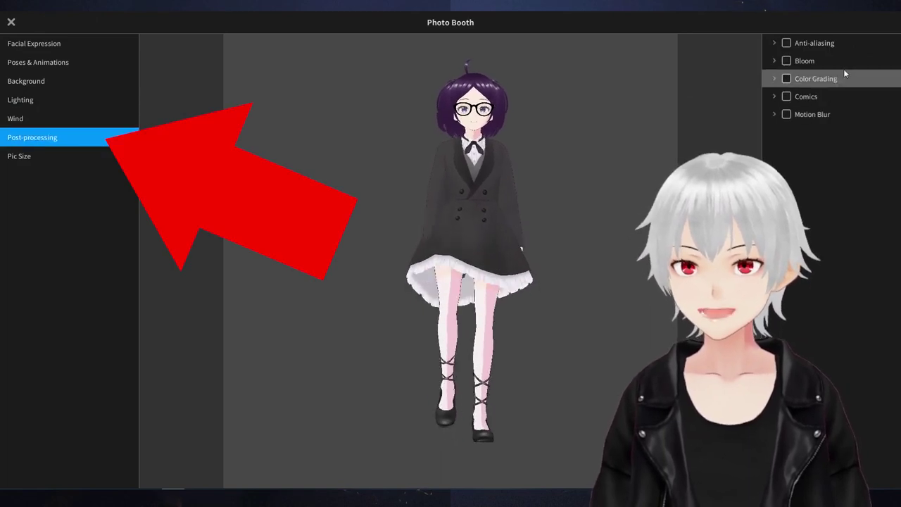
click(787, 97)
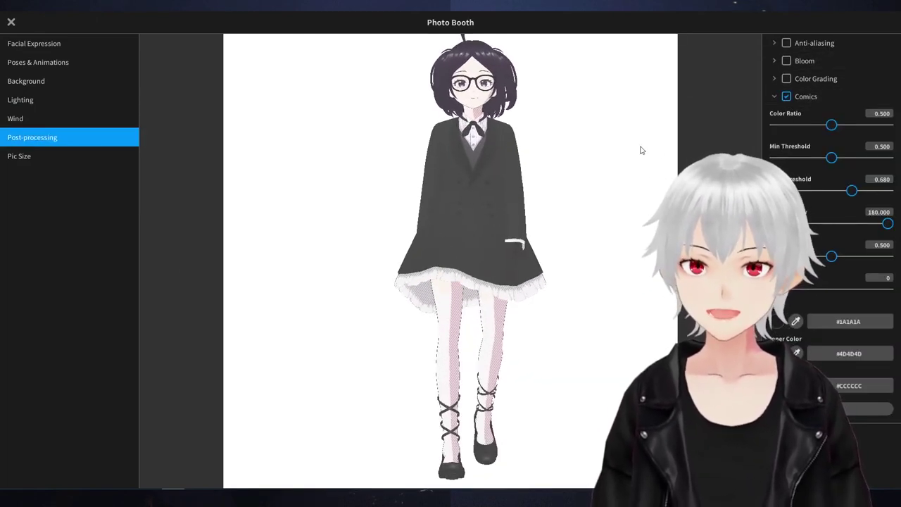
Preview the Standby 0 pose of the Animations 2 set with the avatar's head and shoulders filling the photo
click(57, 62)
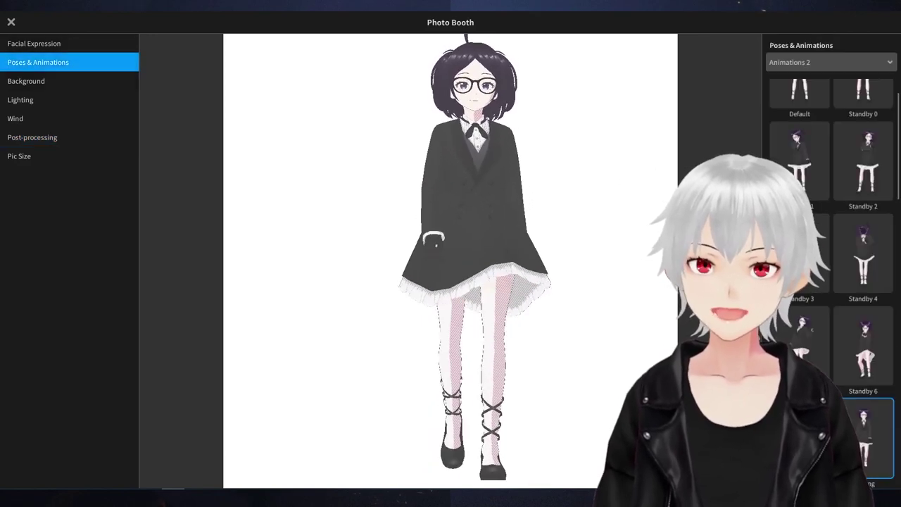
click(838, 141)
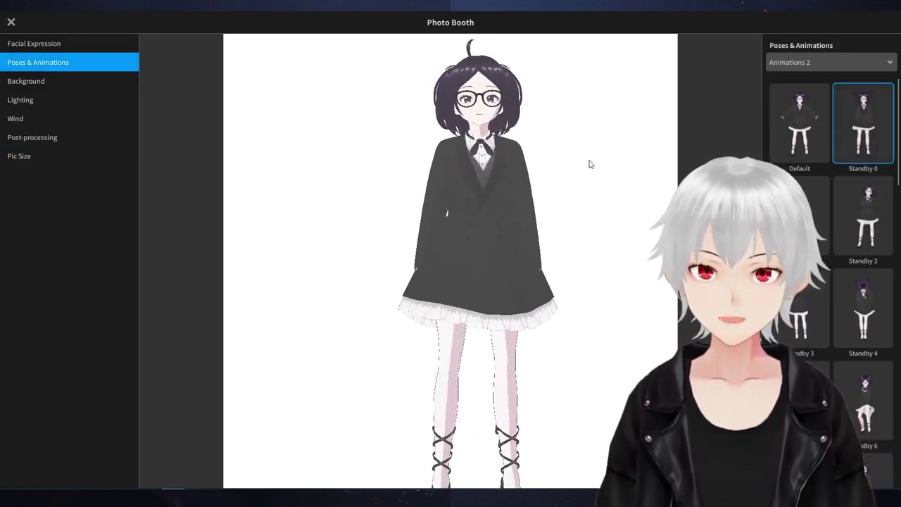
scroll(577, 261, up, 5)
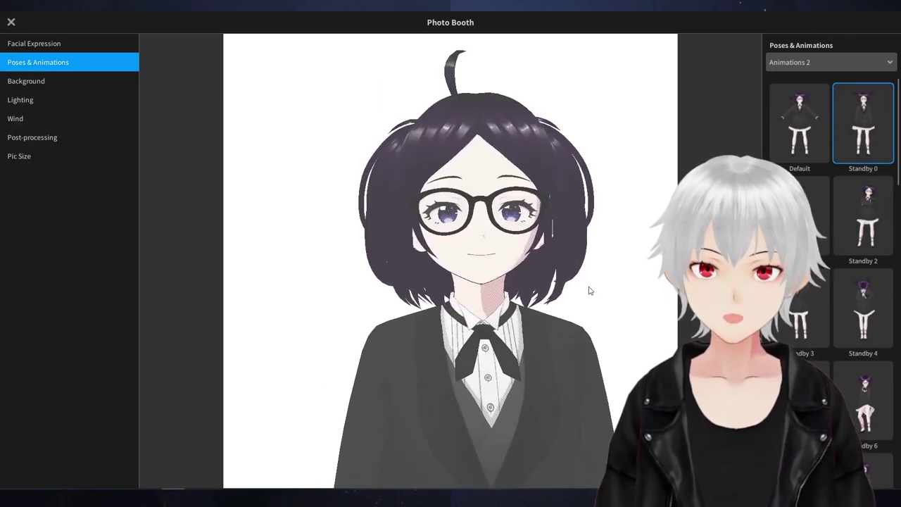
middle_drag(590, 290, 562, 300)
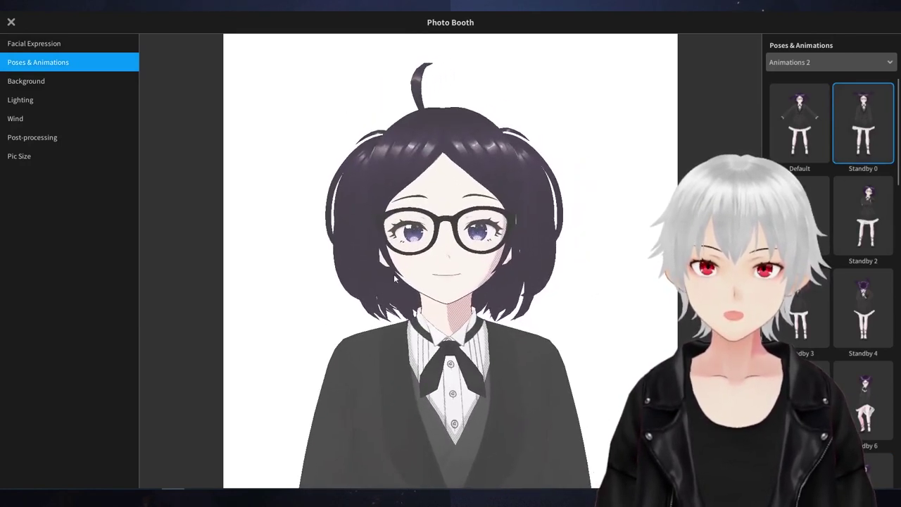
Turn off the Comics post-processing effect
click(60, 141)
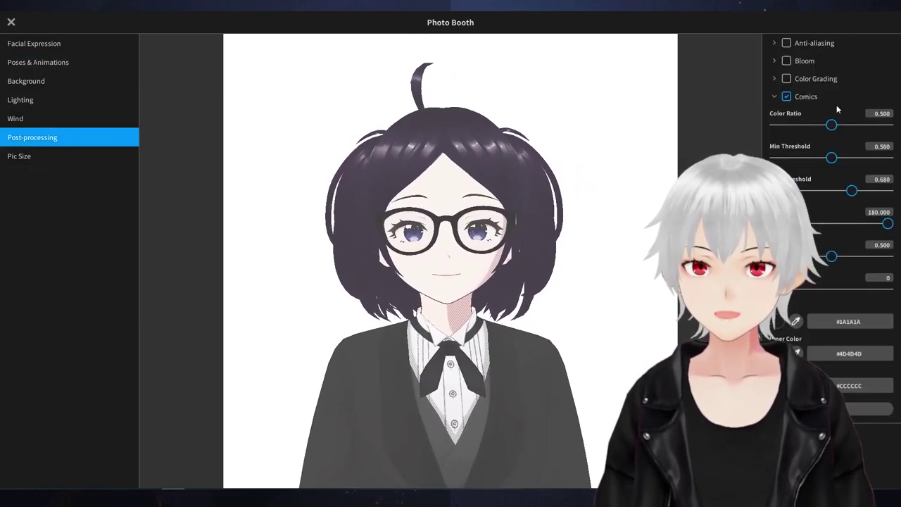
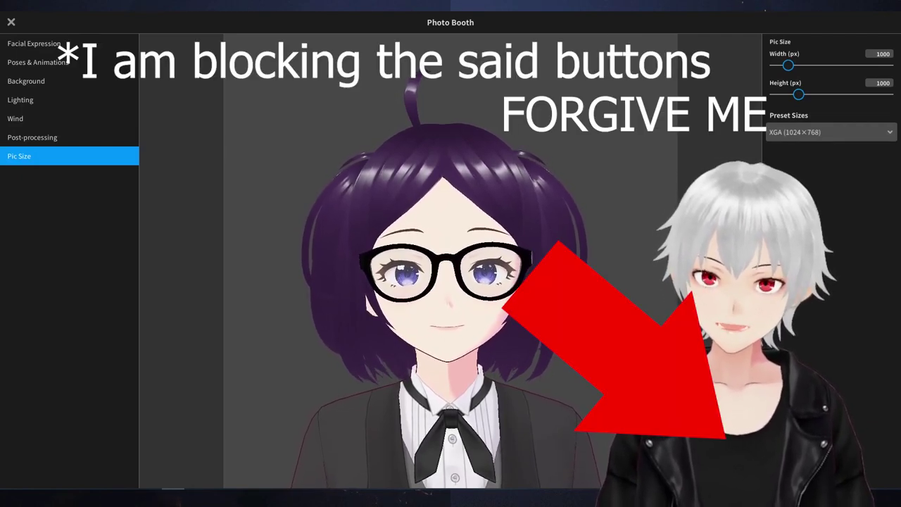
Examine the avatar in the photo preview from the side and from the front
right_drag(578, 337, 449, 338)
middle_drag(450, 333, 499, 250)
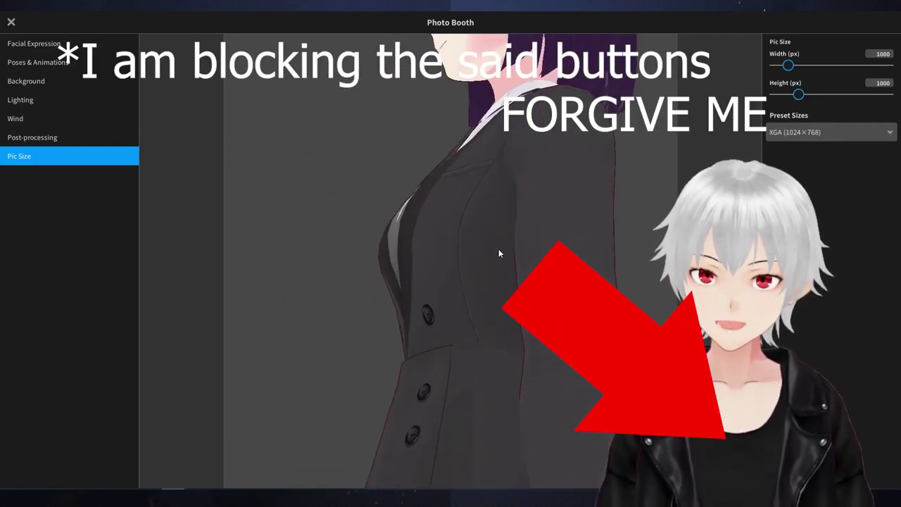
scroll(499, 252, down, 3)
right_drag(512, 305, 531, 313)
drag(531, 313, 524, 130)
right_drag(524, 130, 497, 128)
middle_drag(497, 128, 485, 190)
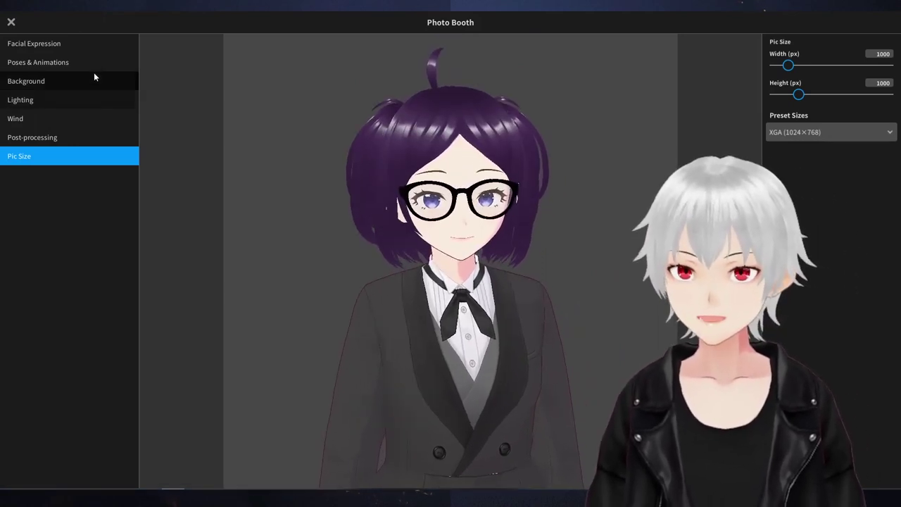
Switch to the Animations 1 set and preview its Standby 6 and Standby 10 poses
click(96, 63)
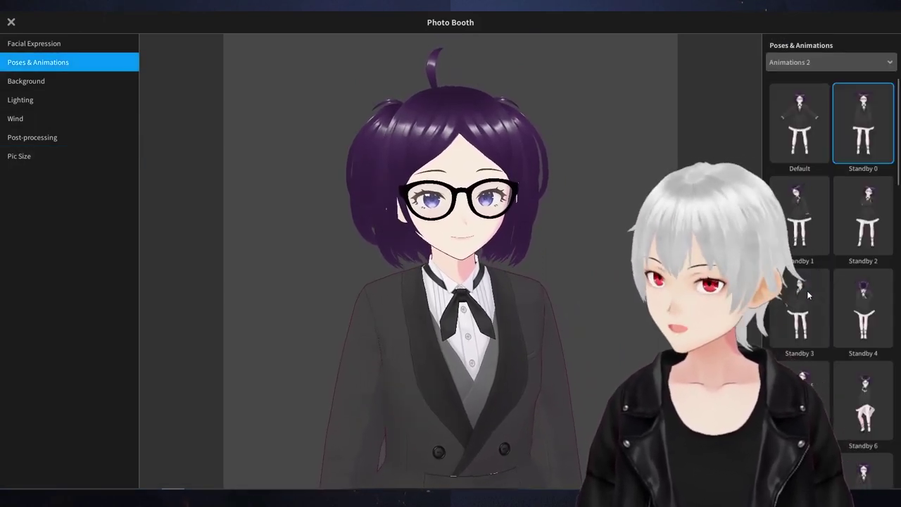
scroll(807, 290, down, 1)
click(845, 320)
click(831, 62)
click(829, 87)
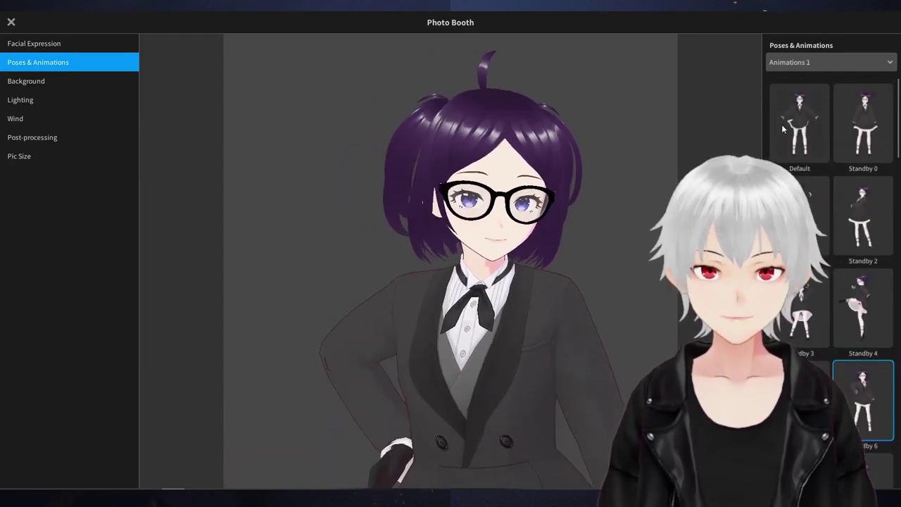
scroll(817, 352, down, 3)
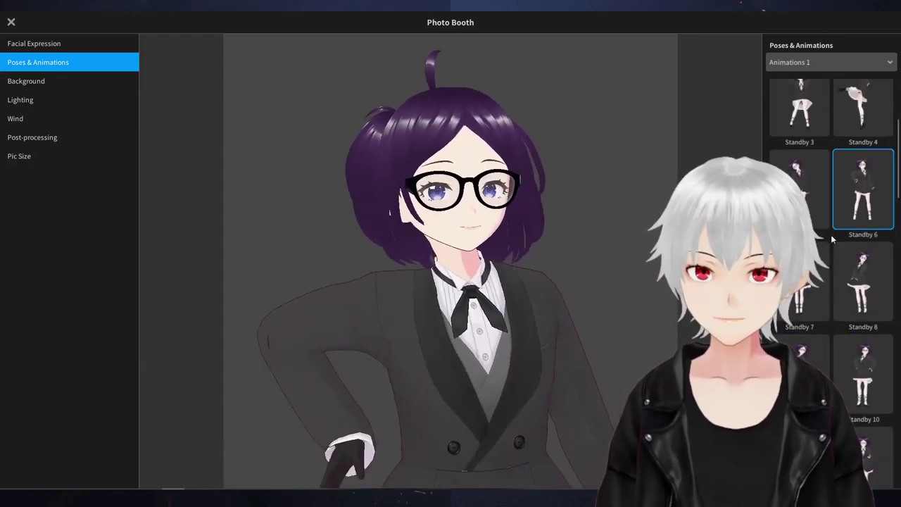
click(864, 374)
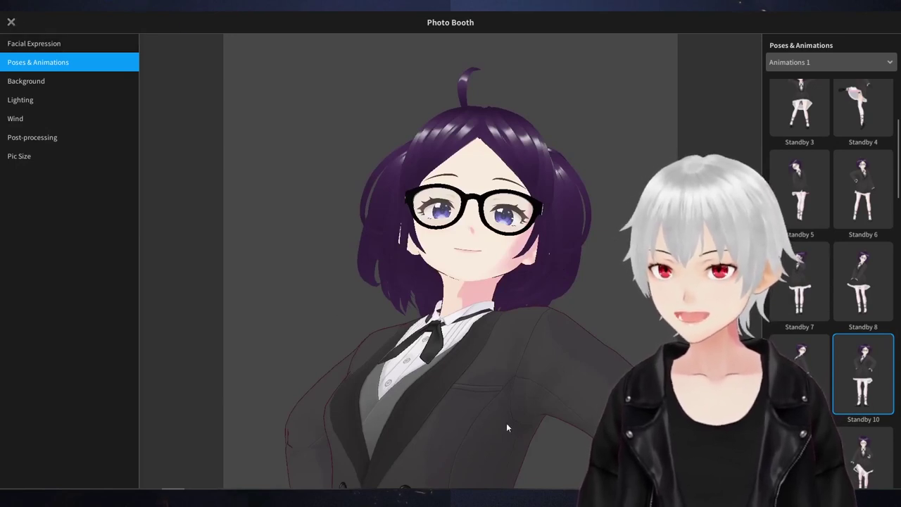
Leave Photo Booth and bring up the avatar's whole-body settings in the editor
click(10, 22)
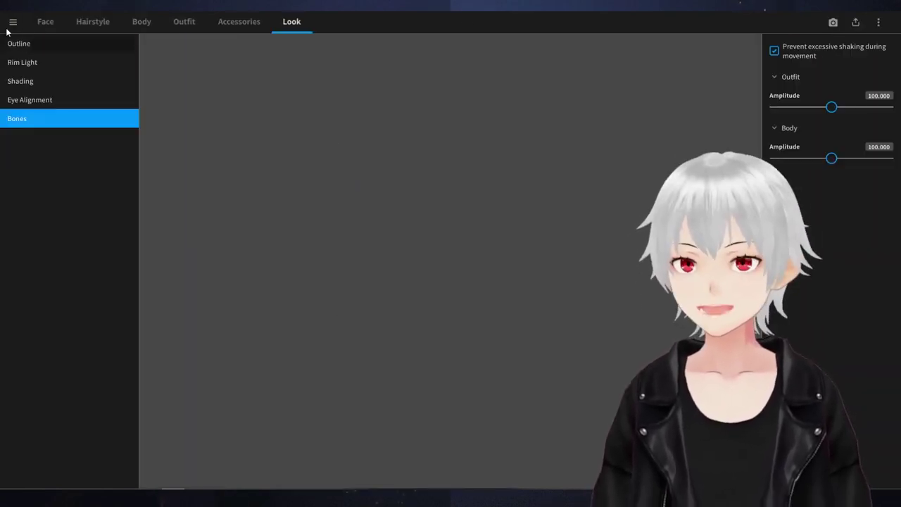
click(93, 22)
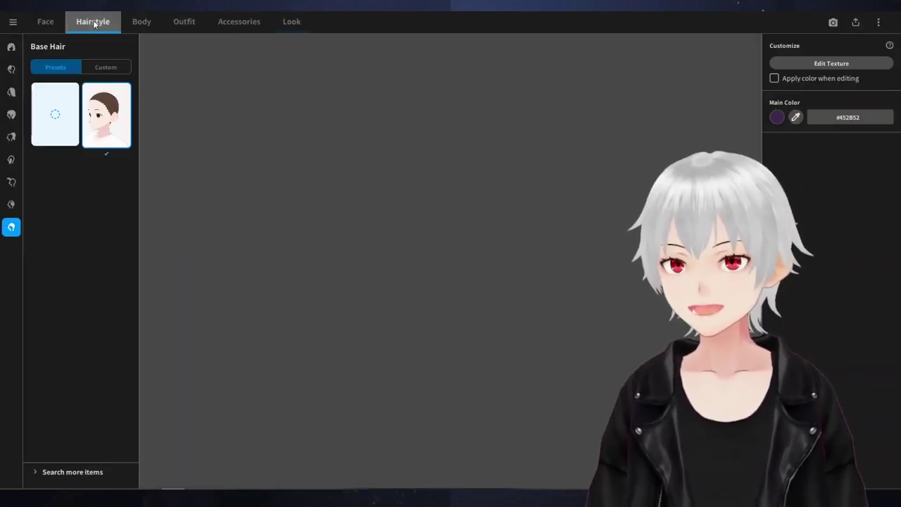
click(144, 28)
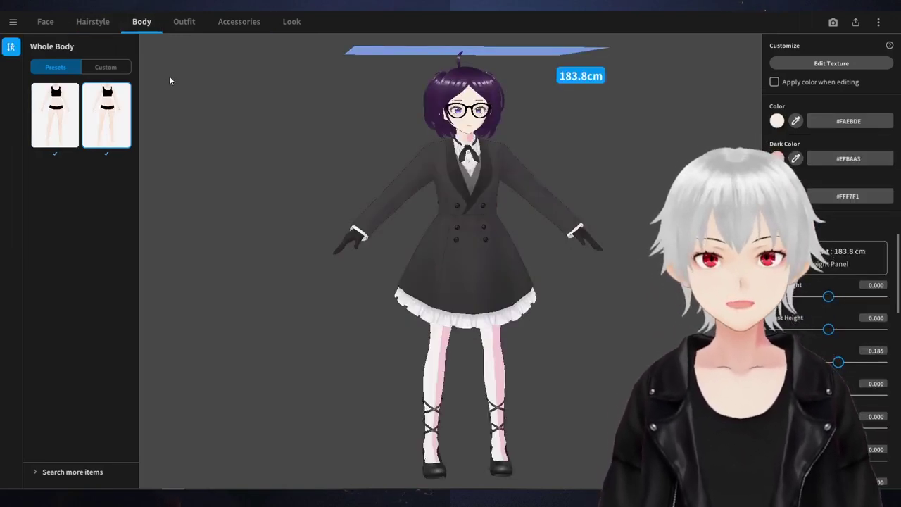
Start exporting the avatar as VRM without reducing polygons, materials or bones
click(857, 25)
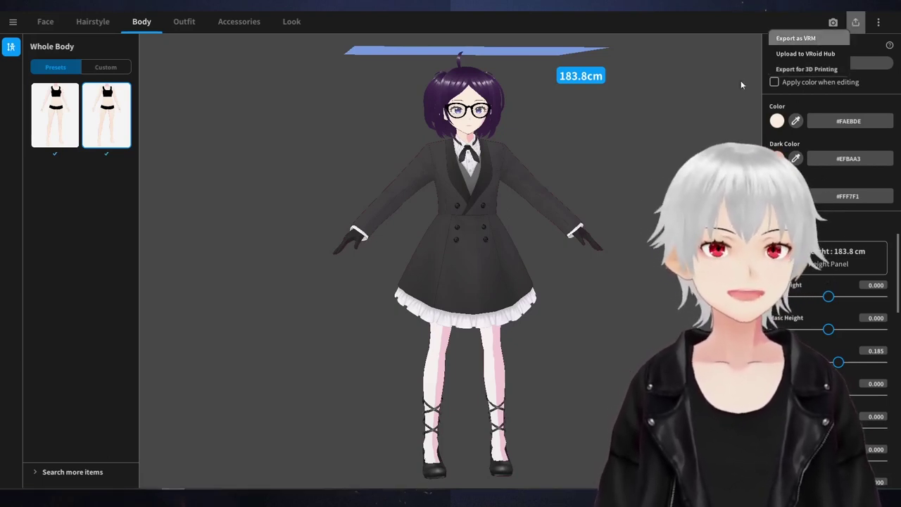
click(789, 40)
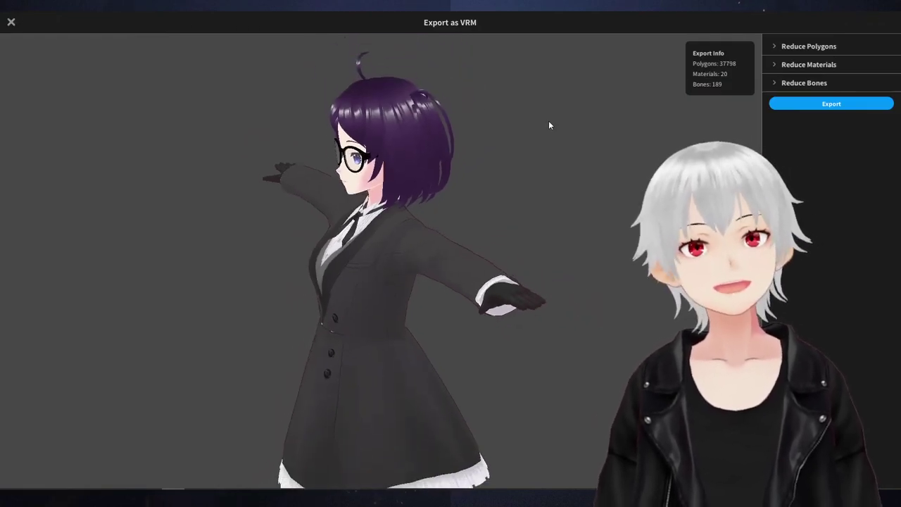
click(828, 106)
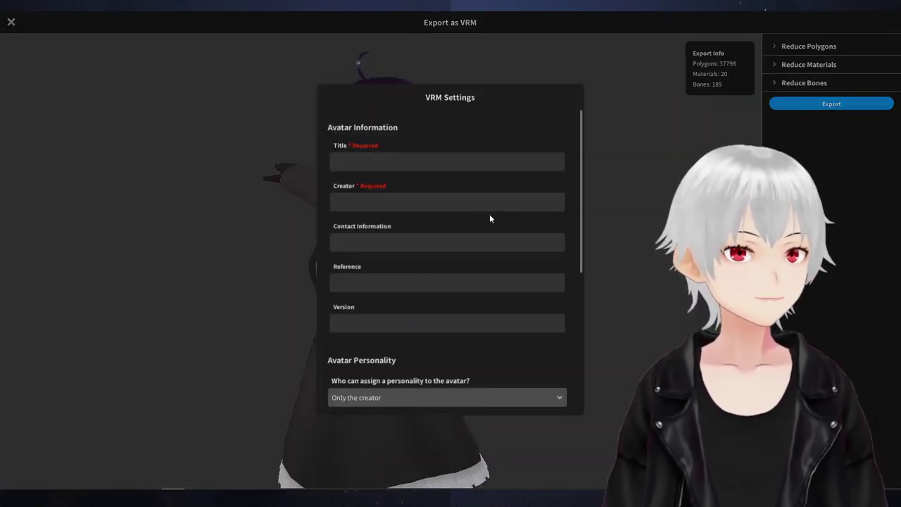
Fill in the avatar information with the title Violet, the creator's name and version 1
click(474, 169)
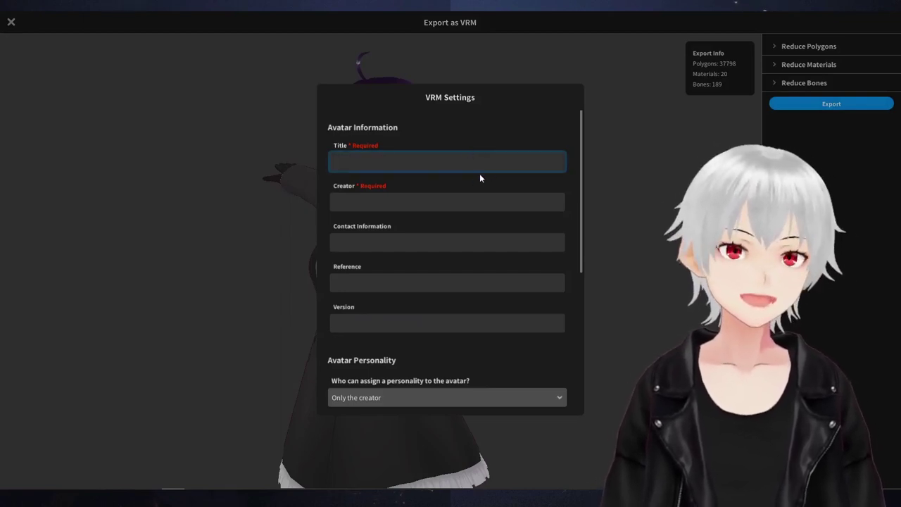
click(479, 174)
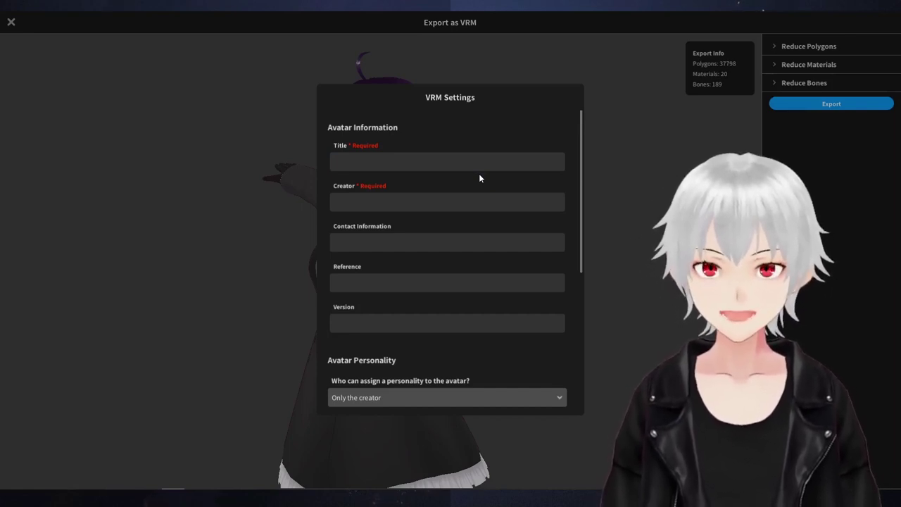
click(512, 162)
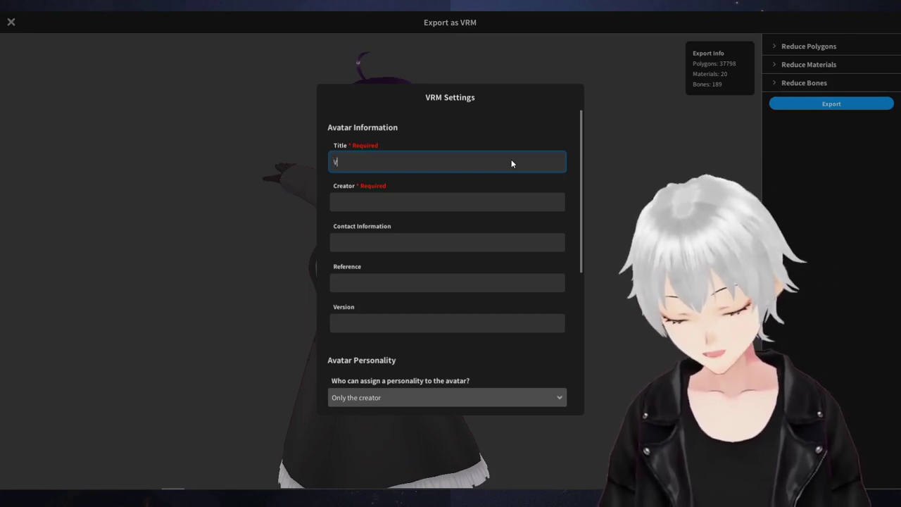
text(Violet)
click(433, 202)
text(R)
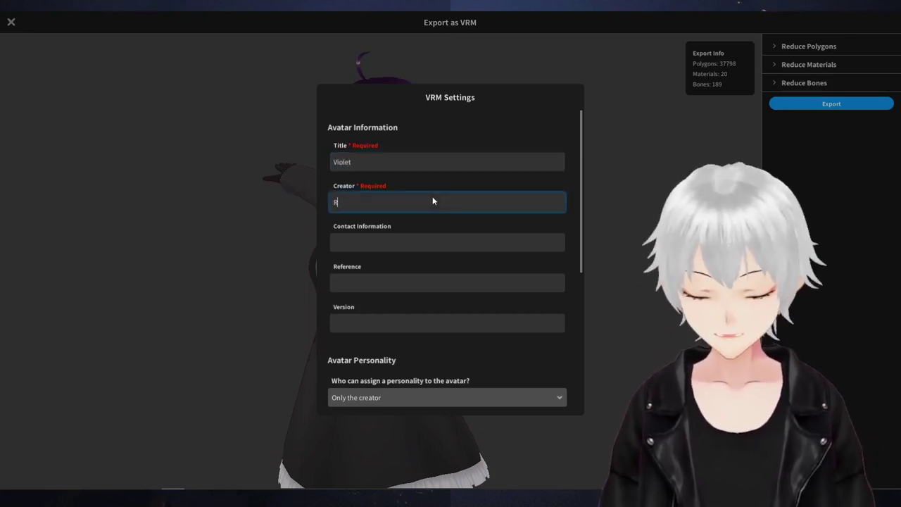
text(oanoke Ca)
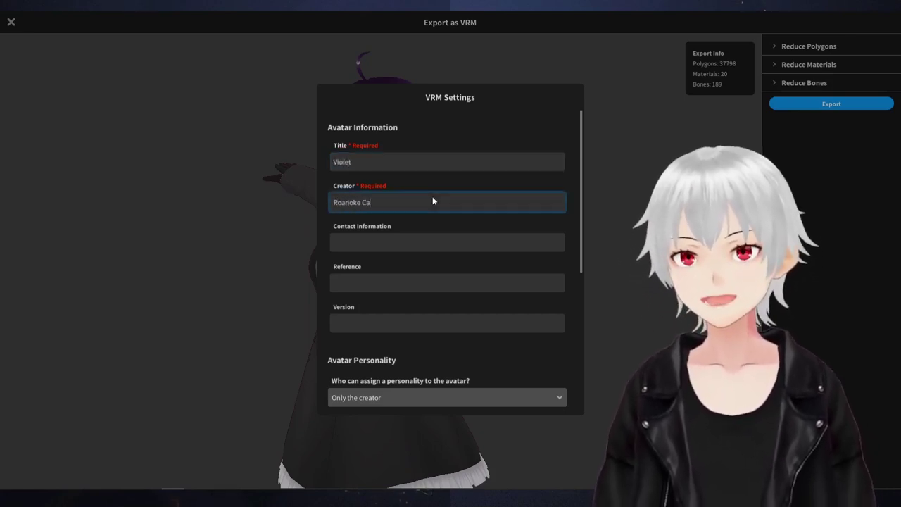
text(denza)
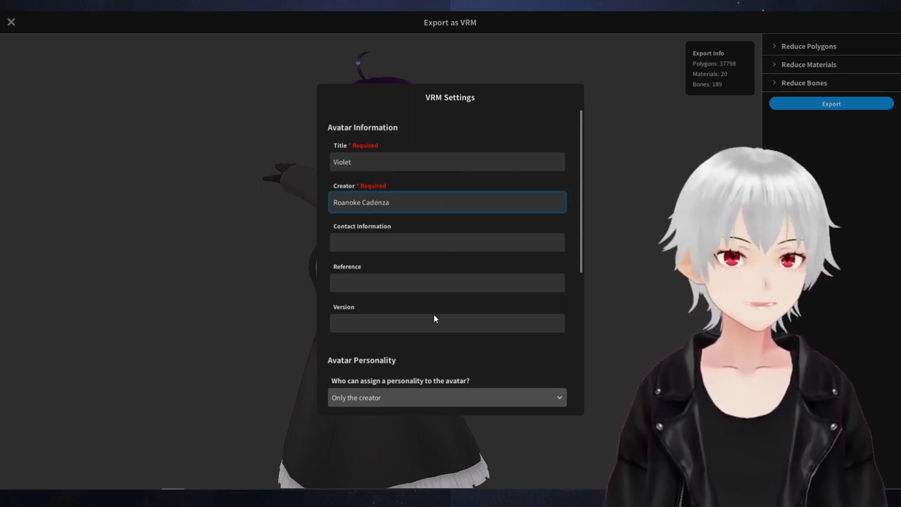
click(453, 329)
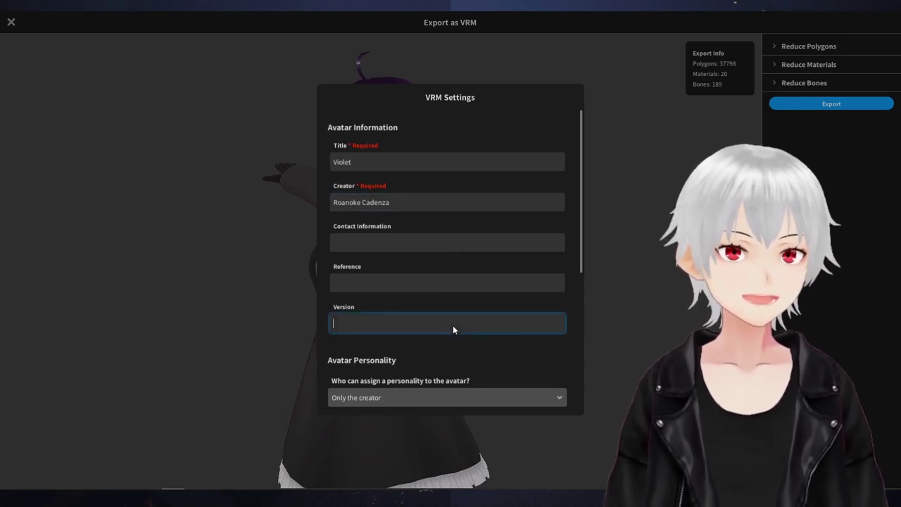
text(1)
Let only the creator assign a personality, and allow depictions of violence, depictions of sexual acts and commercial use
scroll(455, 324, down, 4)
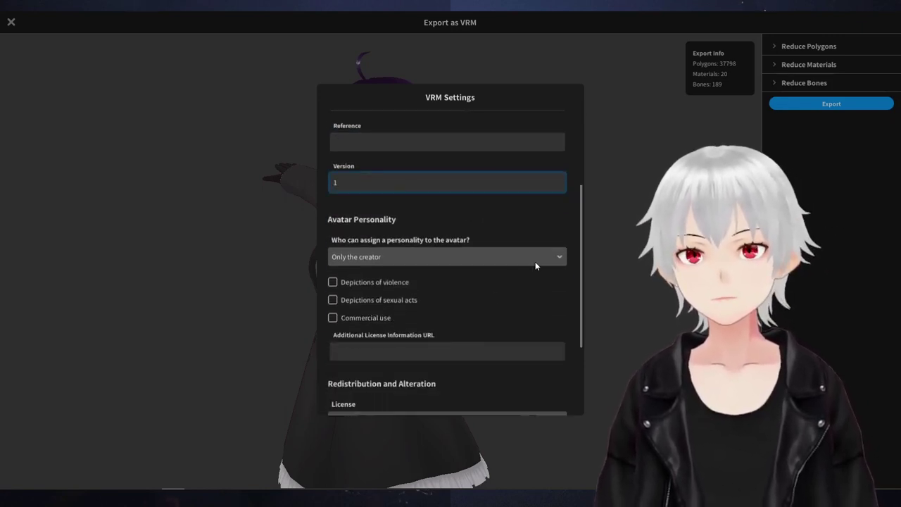
scroll(535, 263, down, 2)
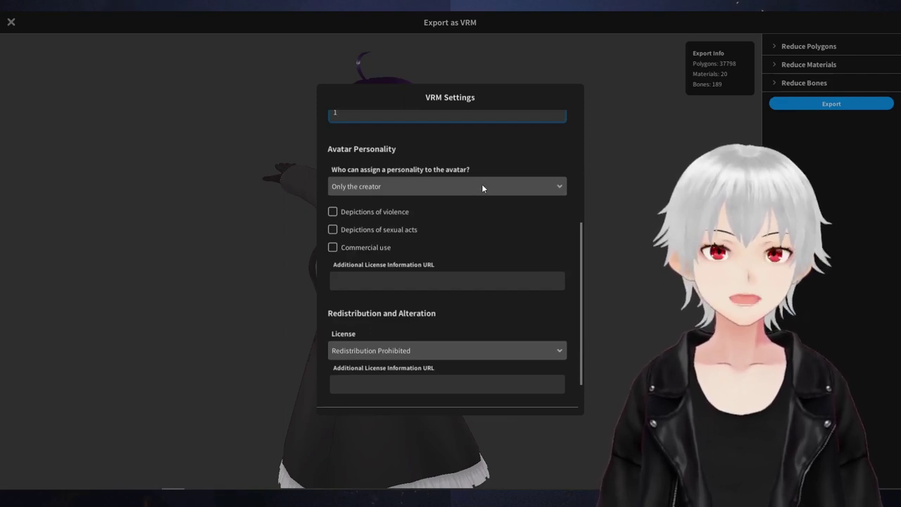
scroll(482, 186, down, 1)
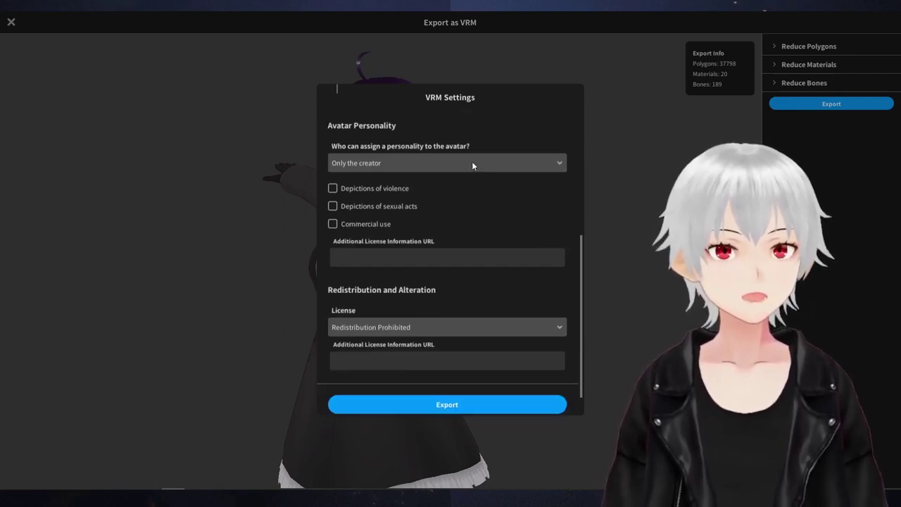
click(473, 164)
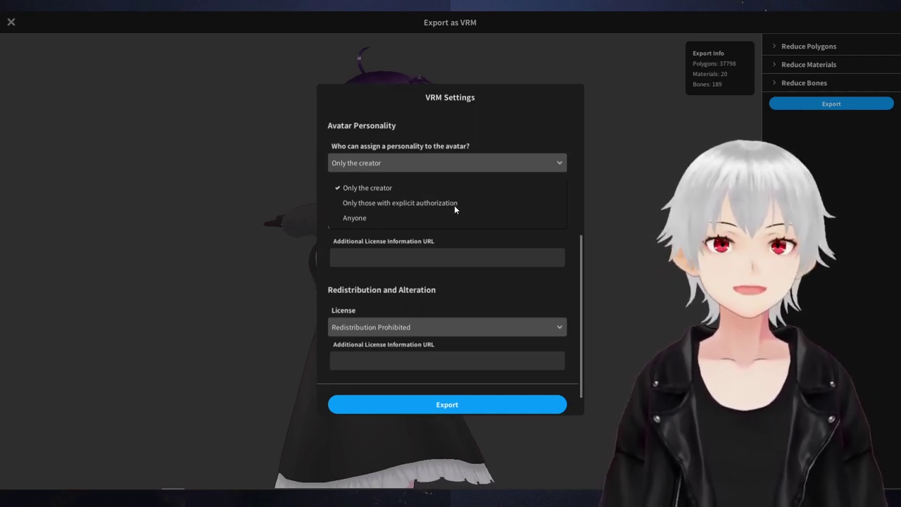
click(377, 187)
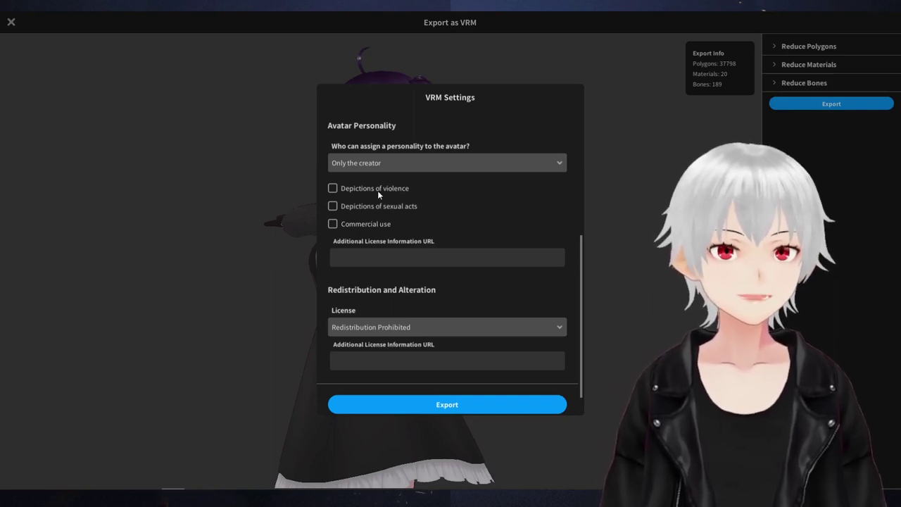
click(378, 190)
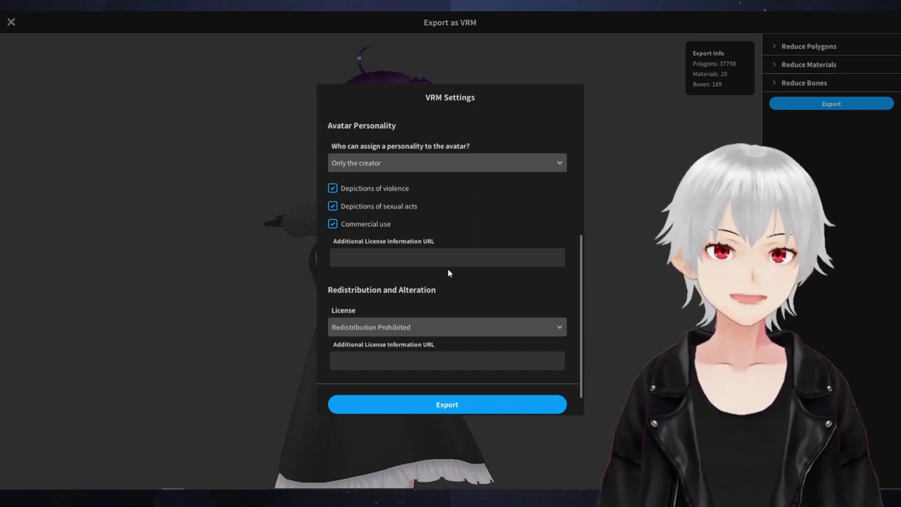
Let anyone assign a personality to the avatar, and disallow depictions of violence, depictions of sexual acts and commercial use
scroll(461, 275, down, 1)
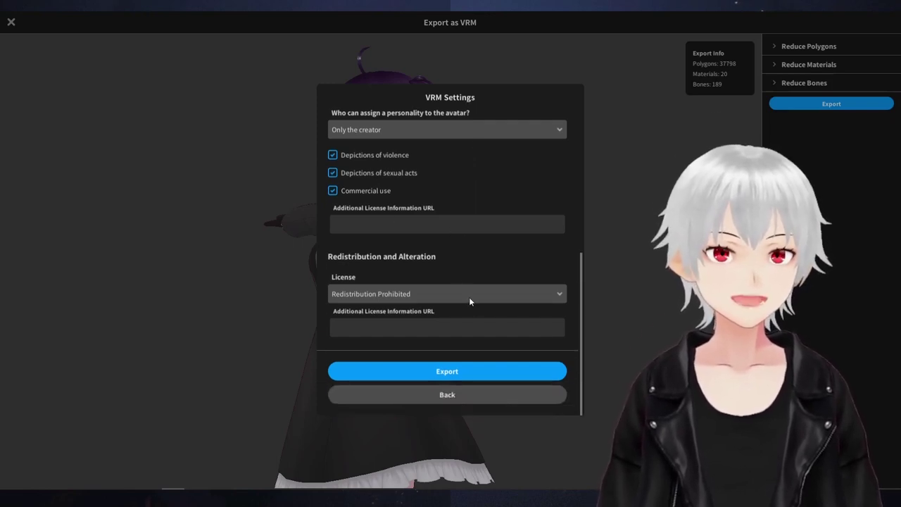
click(433, 131)
click(356, 185)
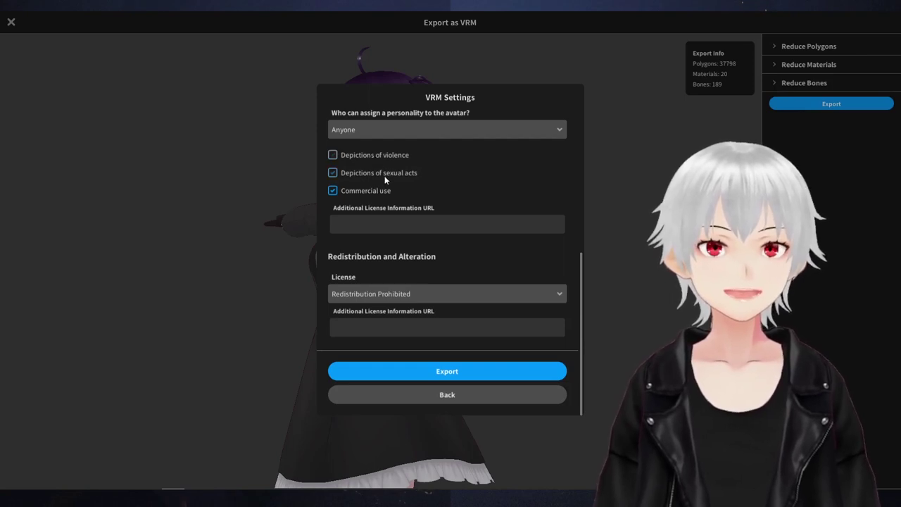
click(385, 177)
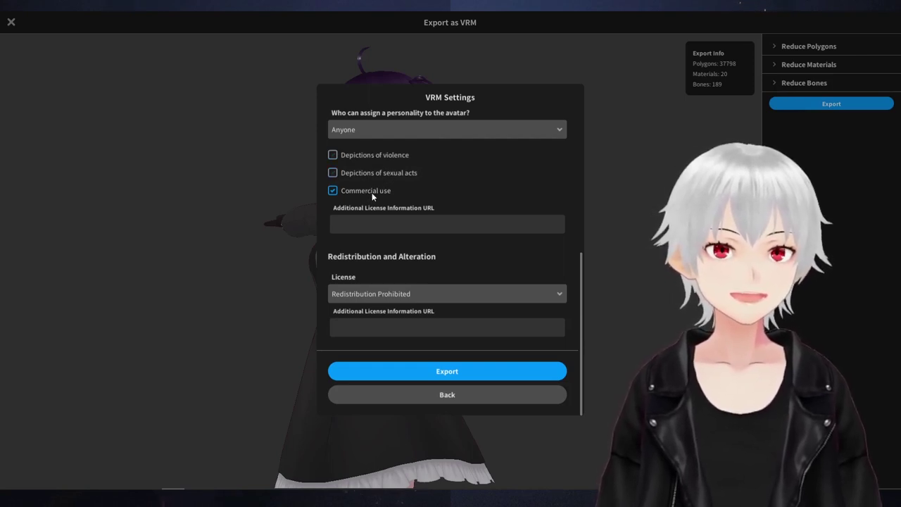
click(372, 192)
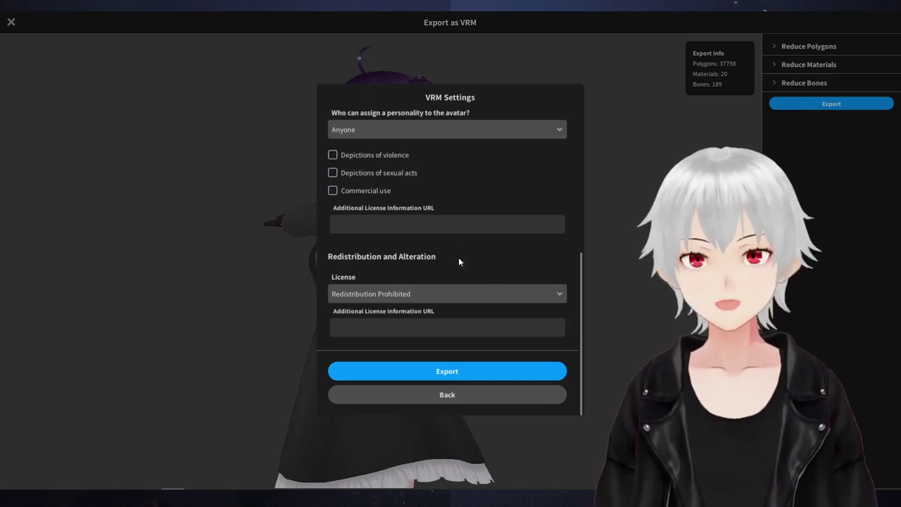
Set the redistribution license to Creative Commons CC-BY License and finish the VRM settings
click(498, 294)
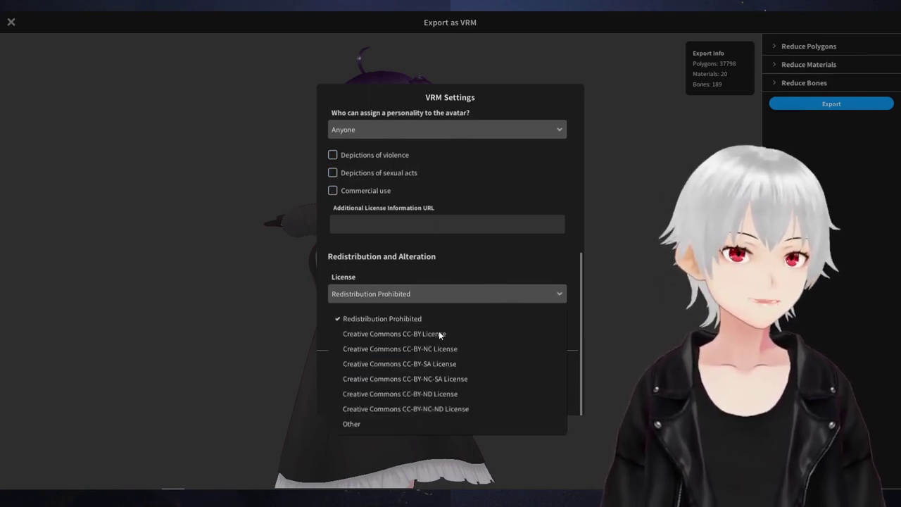
click(440, 334)
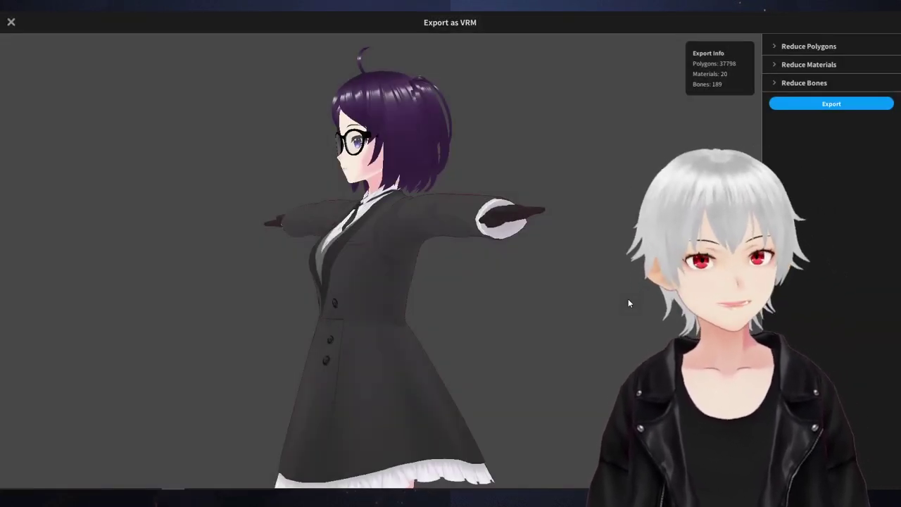
drag(473, 299, 495, 302)
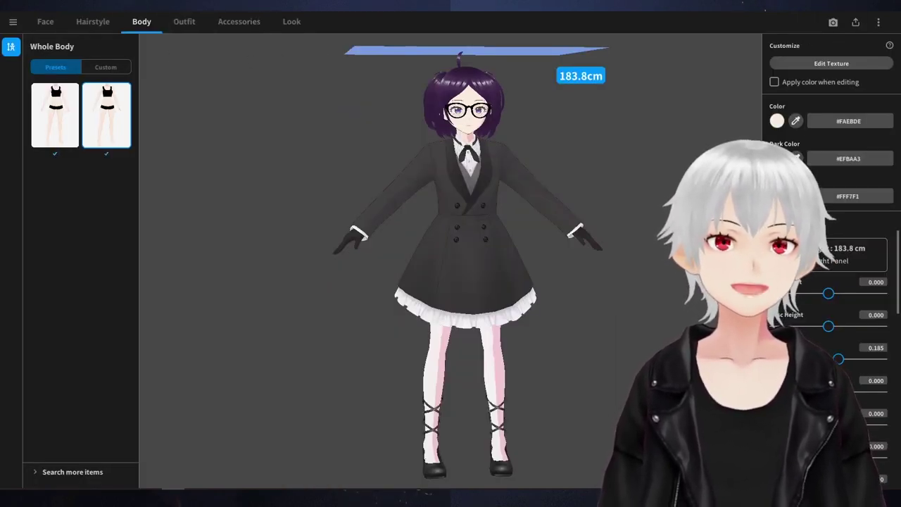
Return to the model selection and reopen the recently edited model
click(13, 22)
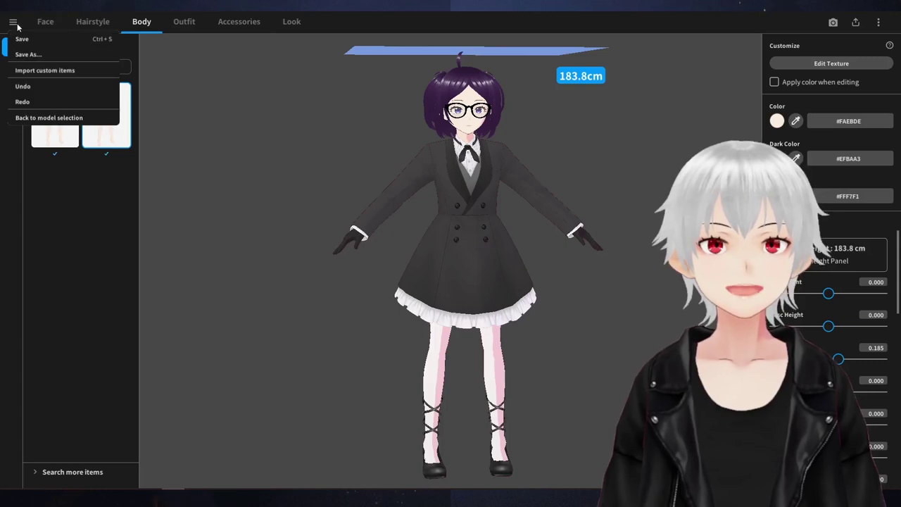
click(48, 120)
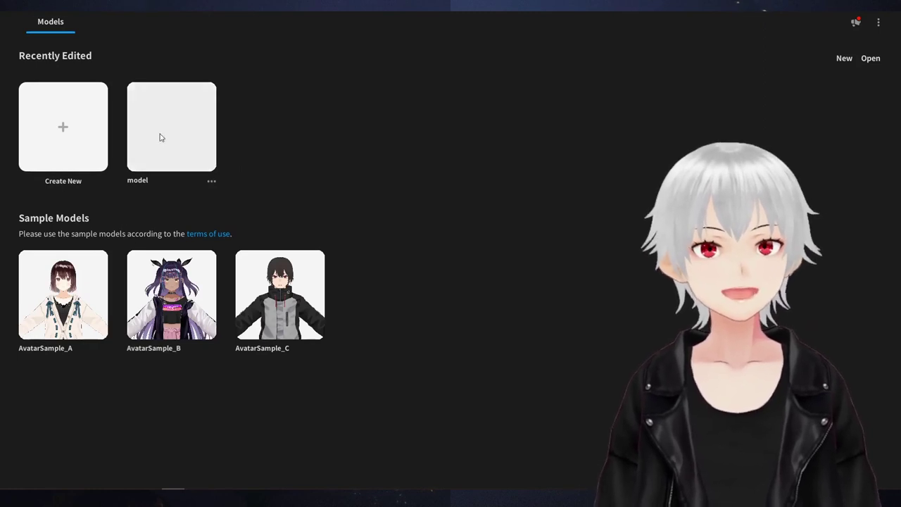
click(184, 130)
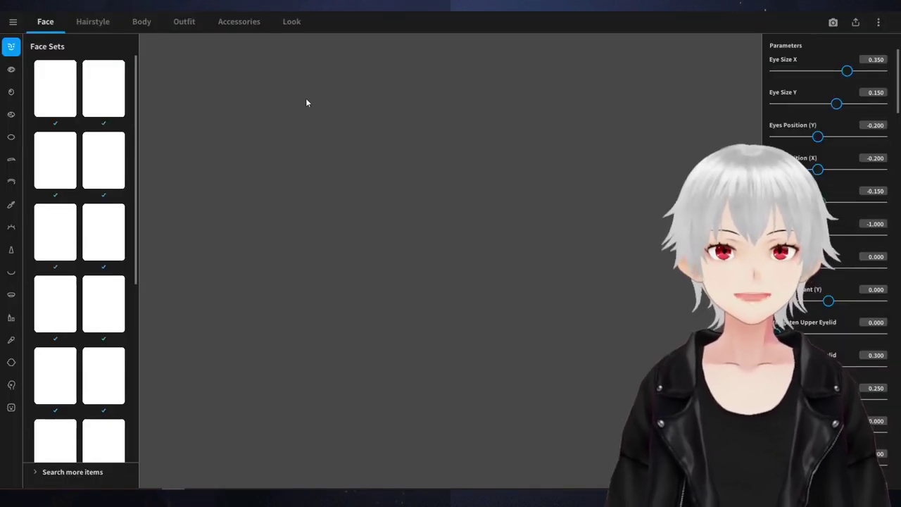
Bring up the whole outfit sets and inspect the reopened avatar from an angle
click(143, 31)
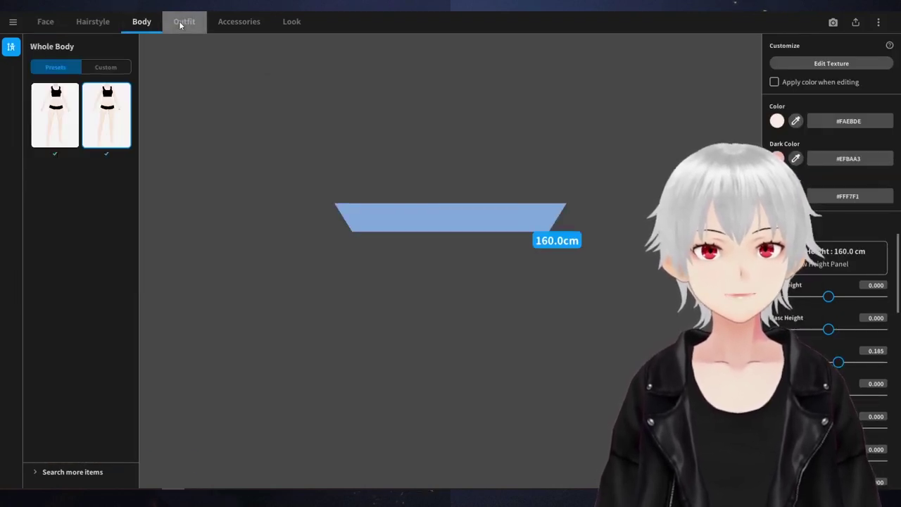
click(184, 21)
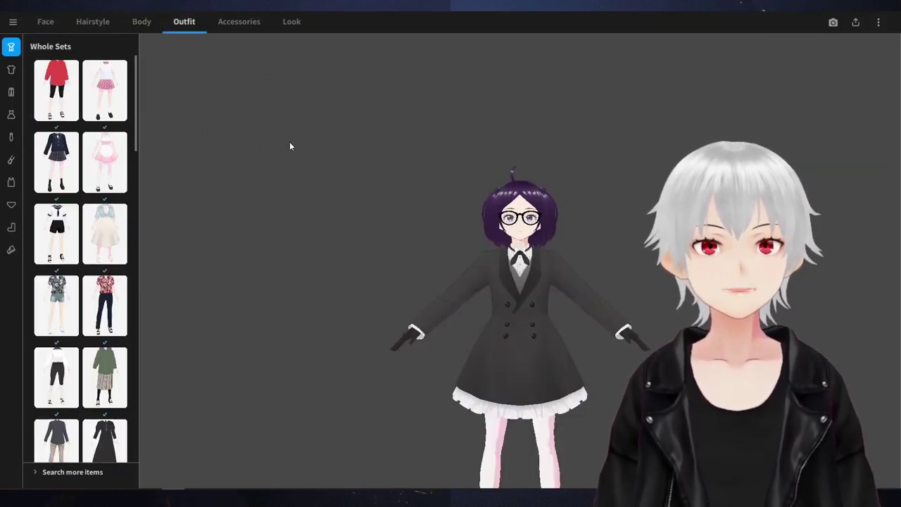
drag(392, 149, 374, 163)
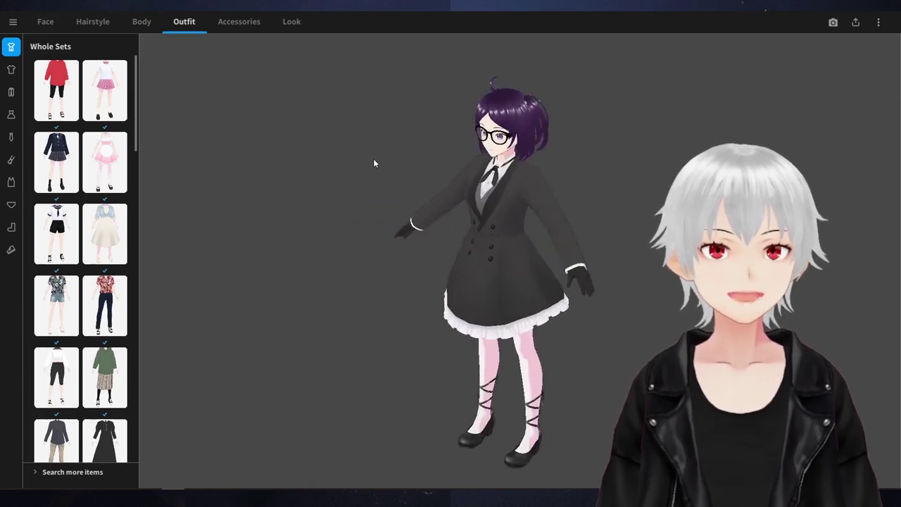
scroll(55, 250, down, 3)
scroll(55, 250, down, 10)
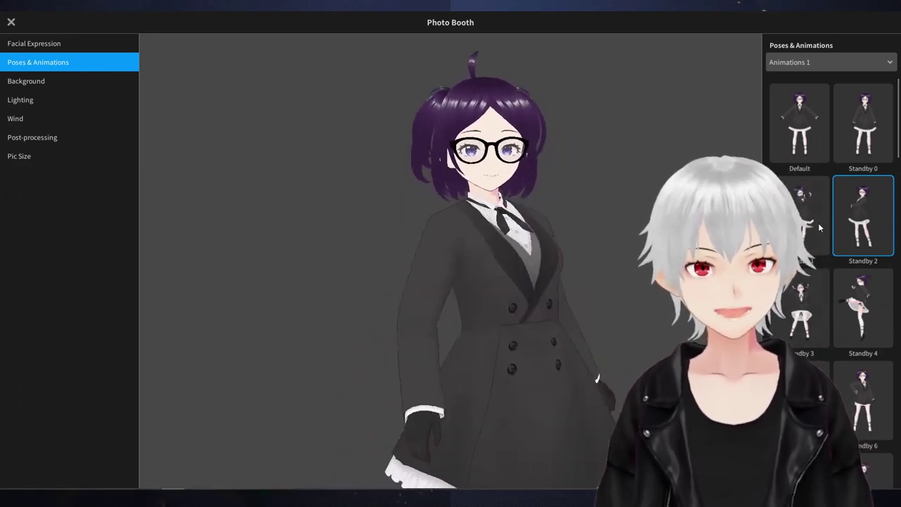
Preview the Standby 1 and Standby 3 poses on the avatar in Photo Booth
click(819, 228)
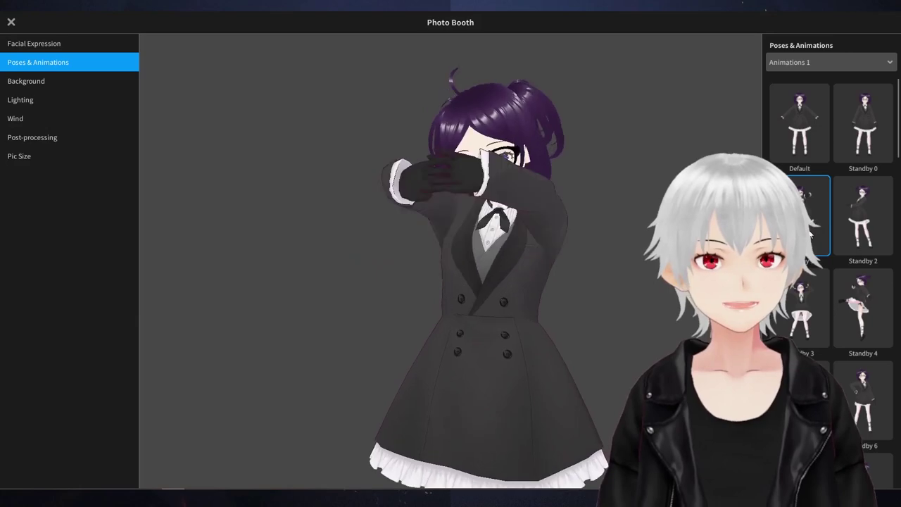
click(817, 311)
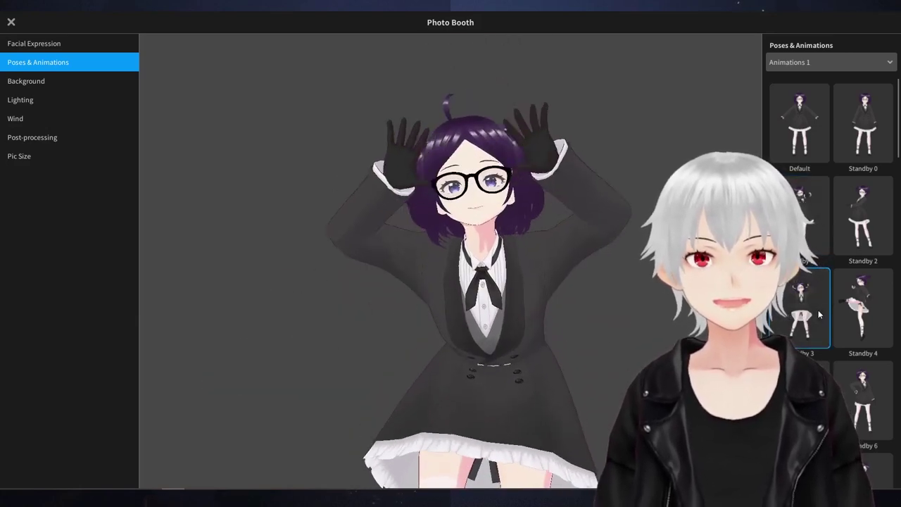